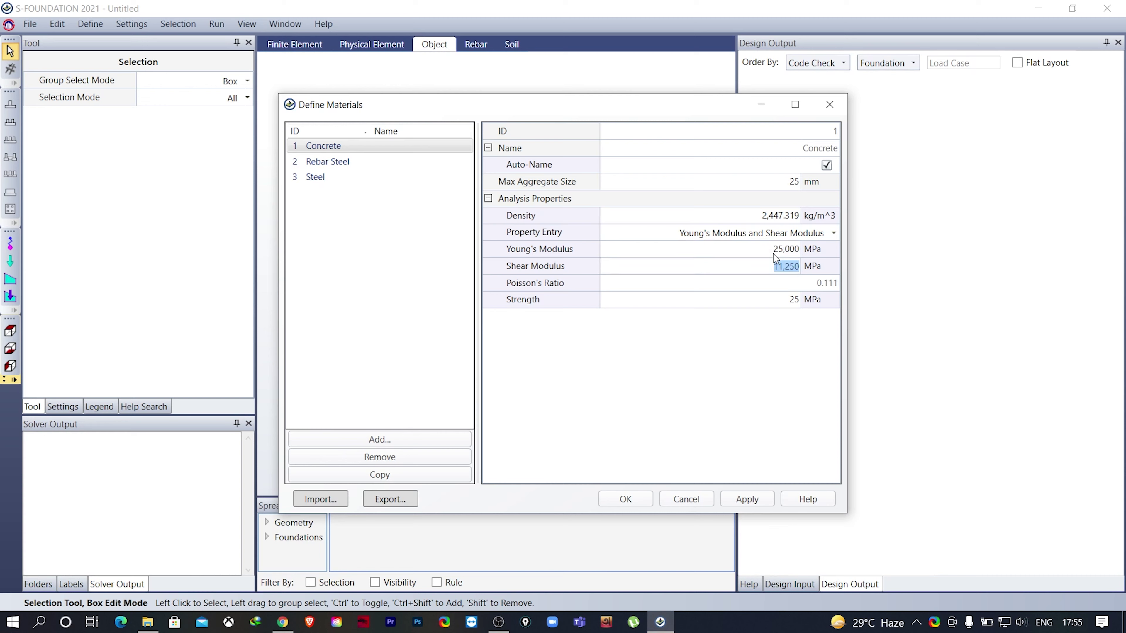
Set the strength of the Rebar Steel material to 500 MPa and accept the material definitions.
click(361, 160)
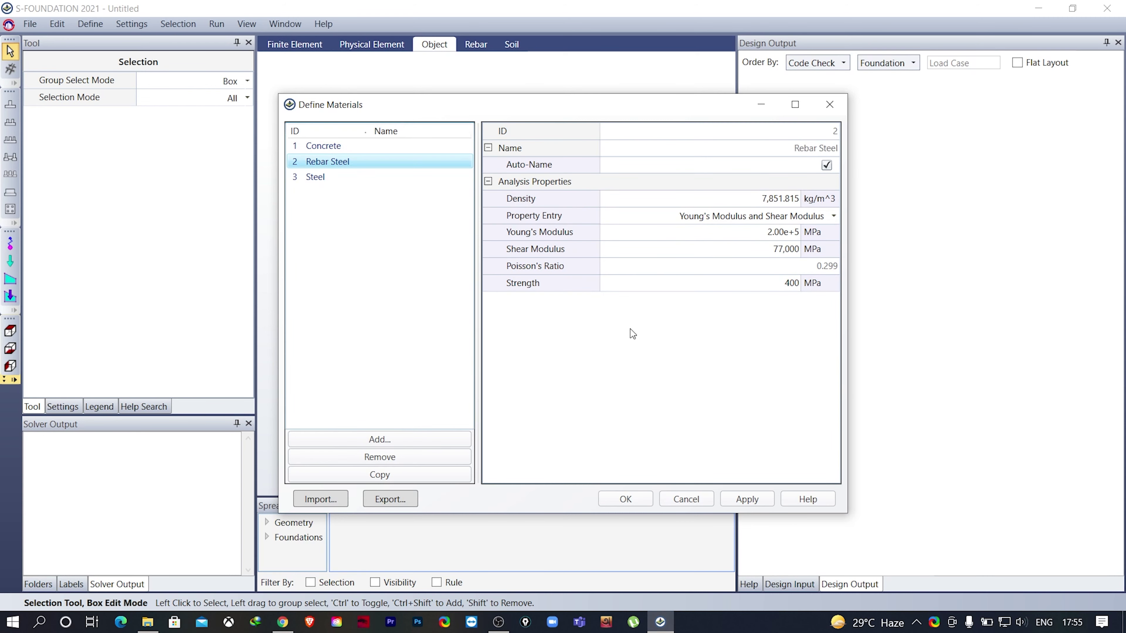
click(785, 286)
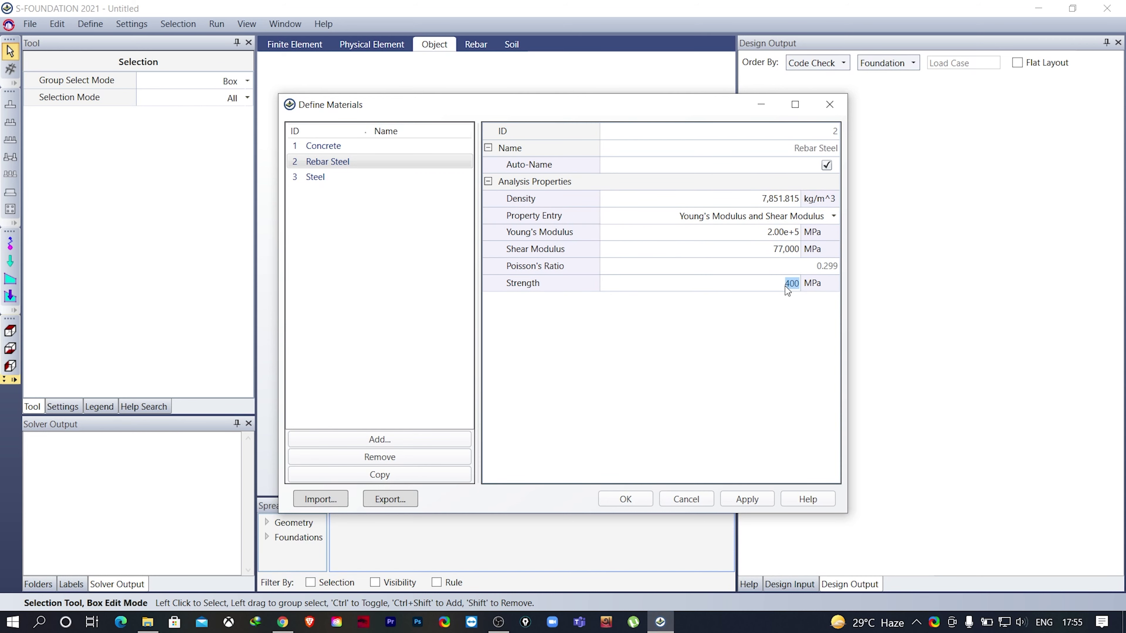
text(500)
key(Return)
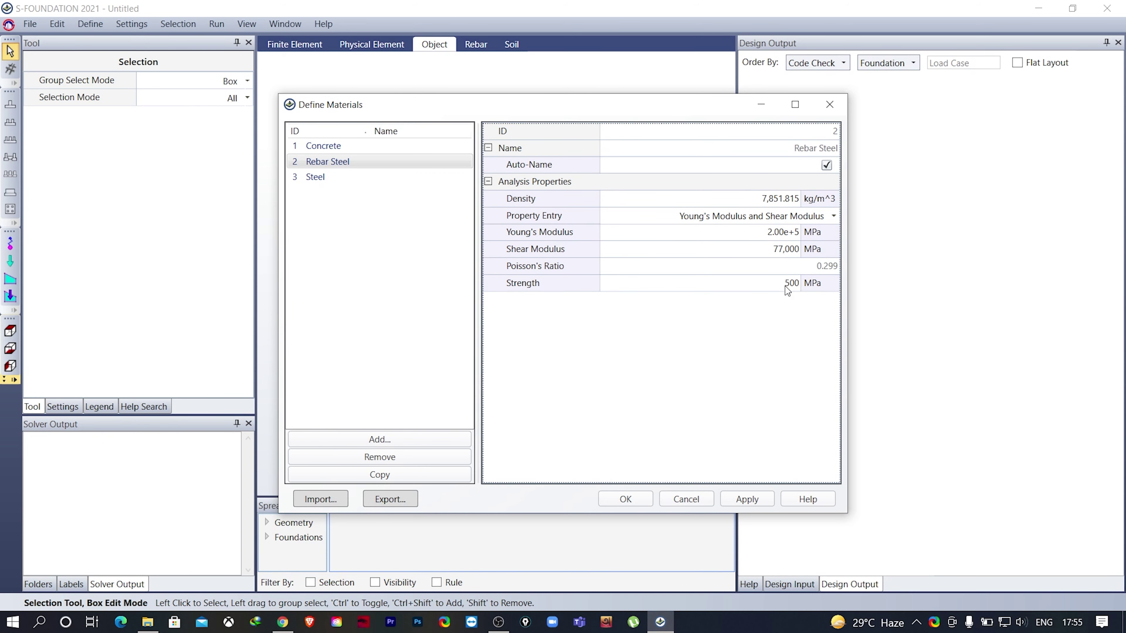
click(625, 499)
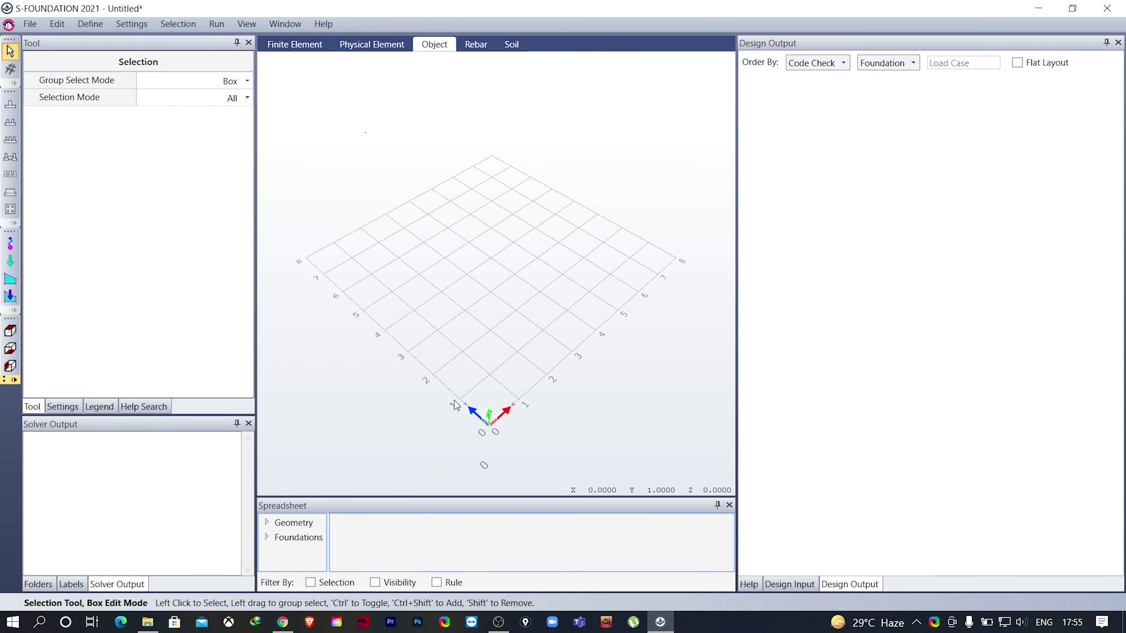
Replace the defined rebar set with the British rebar sizes and save the rebar definitions.
click(96, 26)
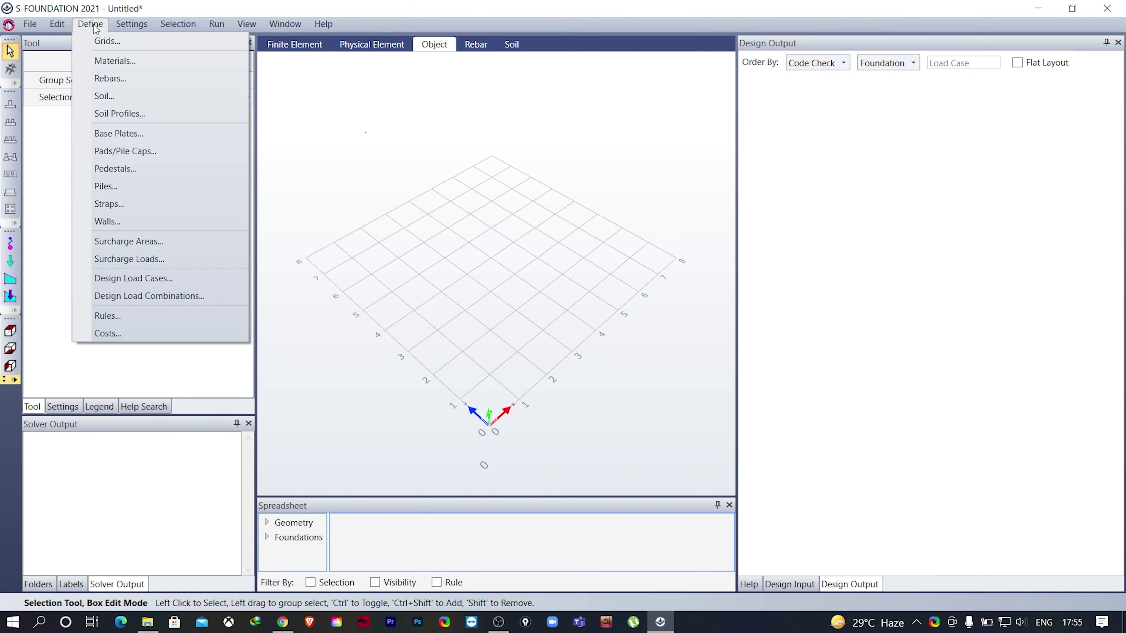
click(110, 78)
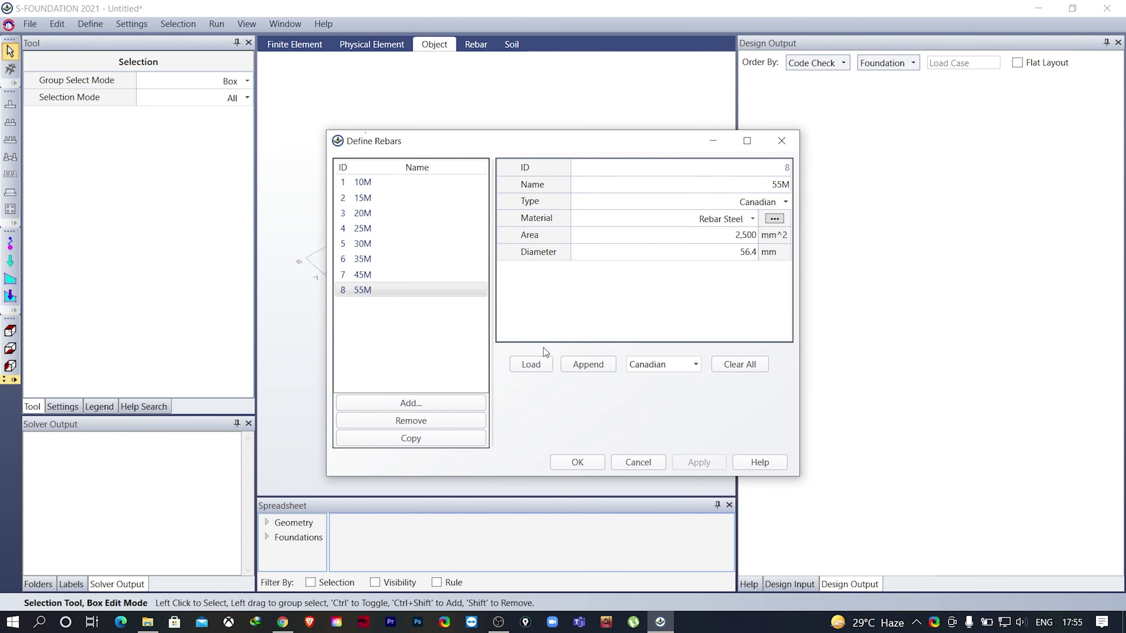
click(697, 367)
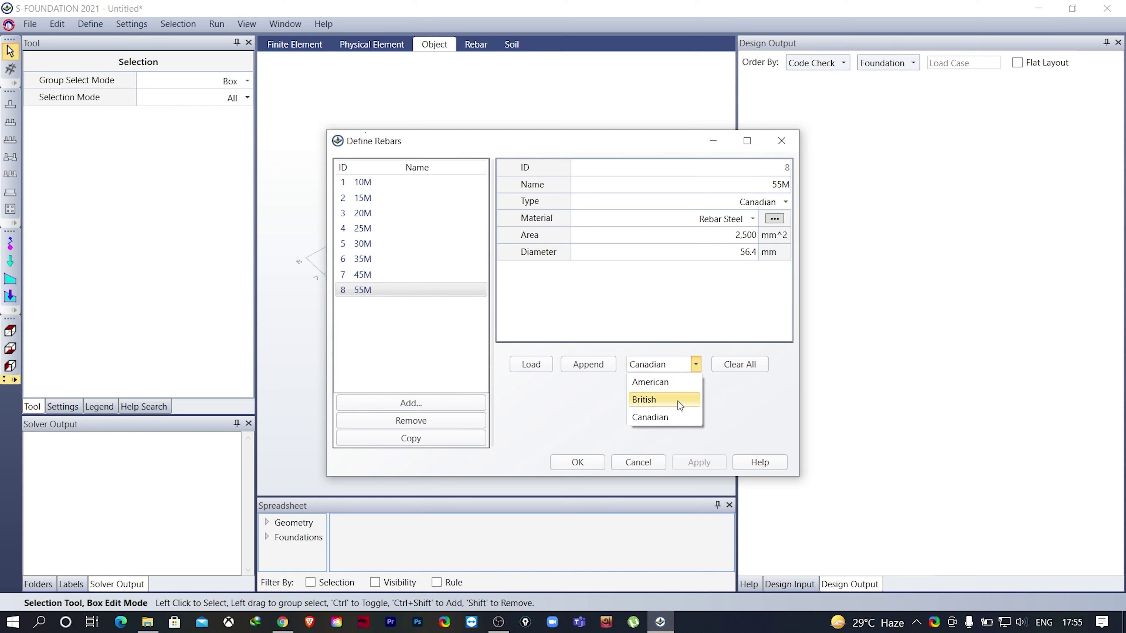
click(661, 400)
click(536, 369)
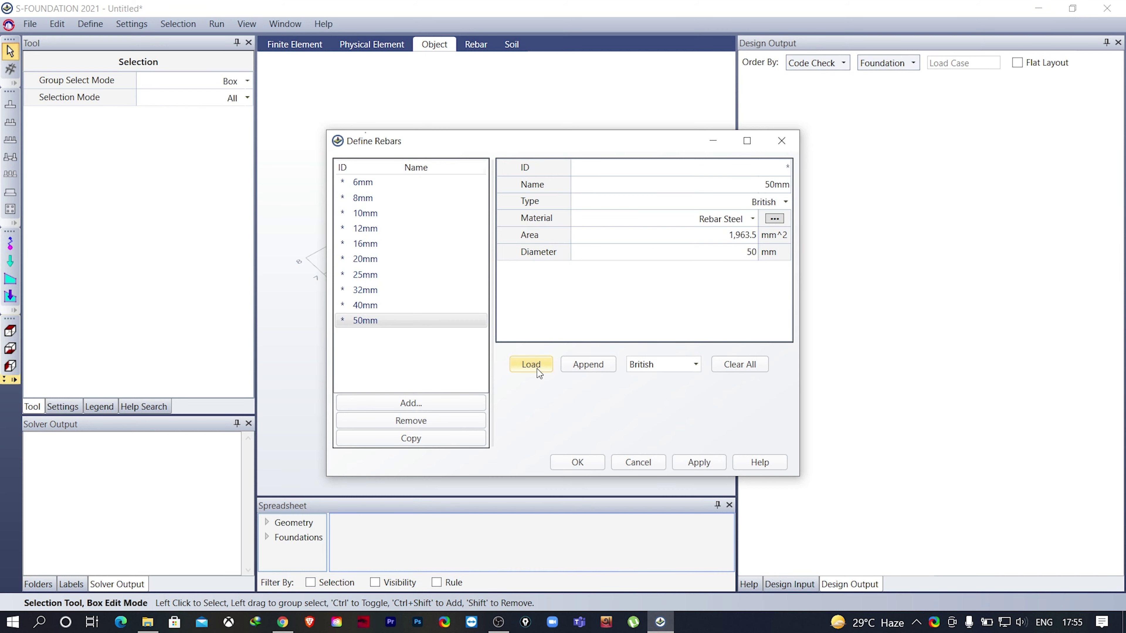
click(701, 461)
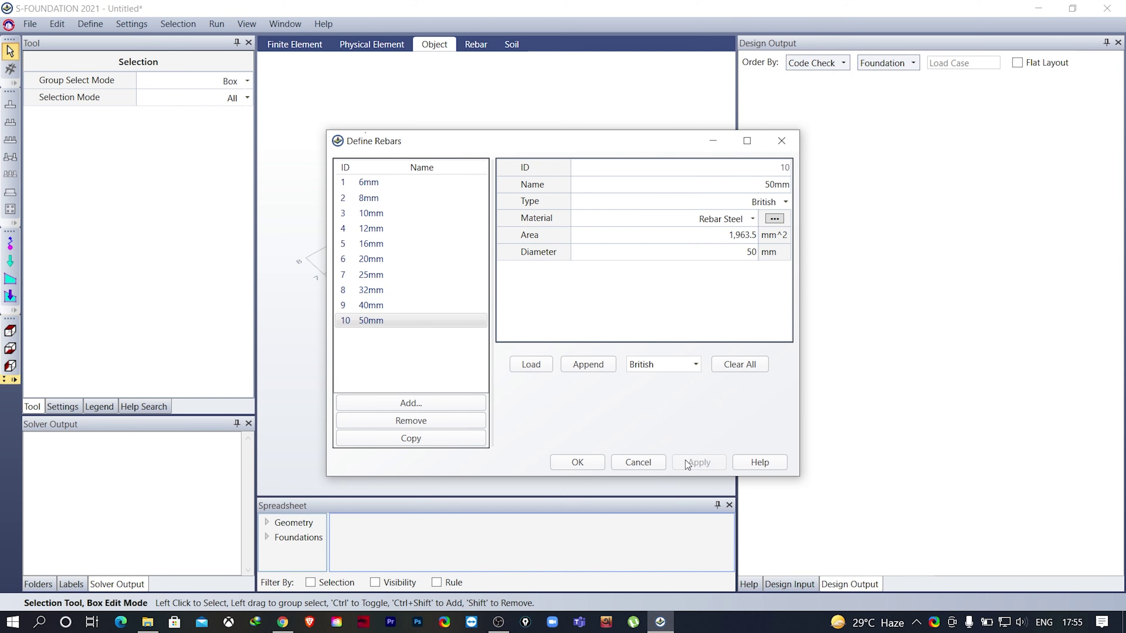
click(576, 463)
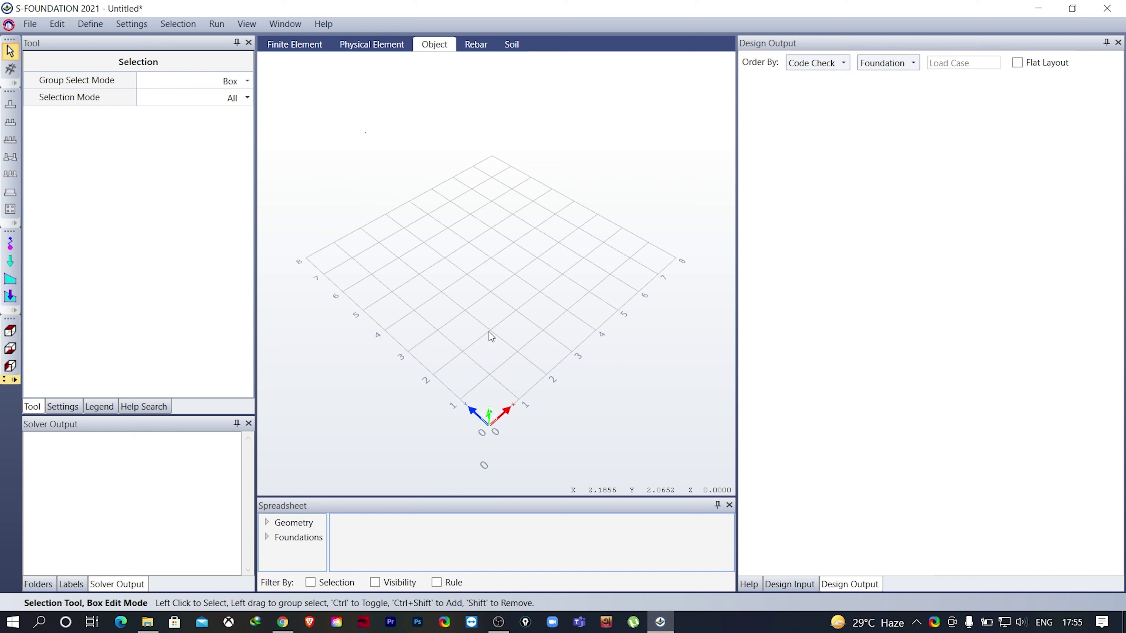
Draw a square 8000 by 8000 mm mat foundation pad over the full grid, from (0, 8) around to (0, 0).
click(15, 379)
click(46, 413)
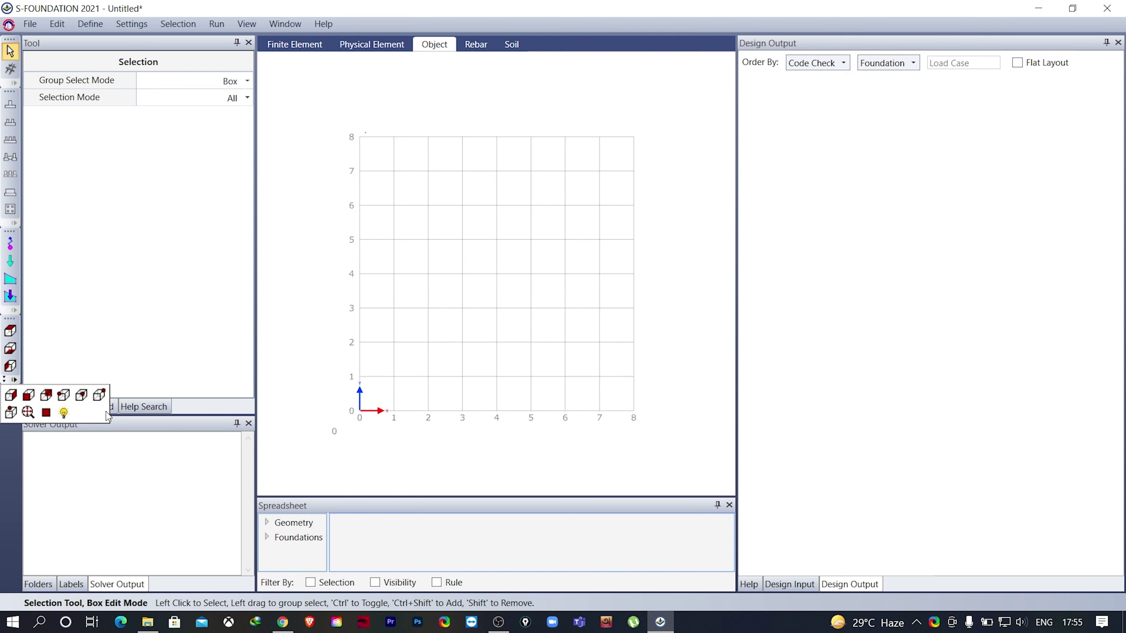
click(10, 210)
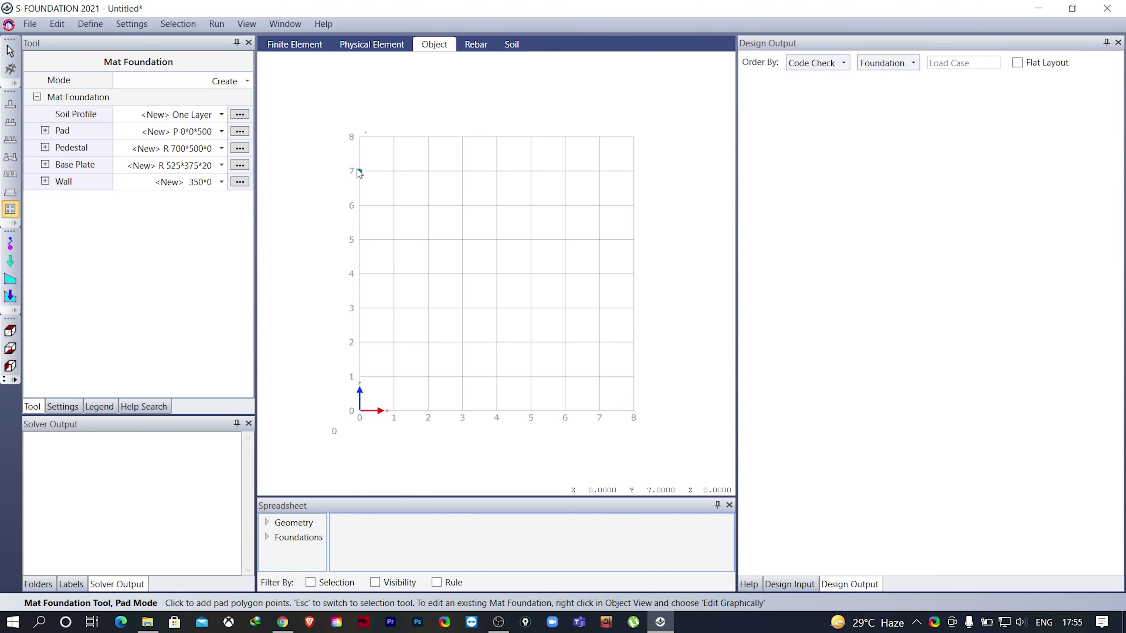
drag(363, 174, 633, 264)
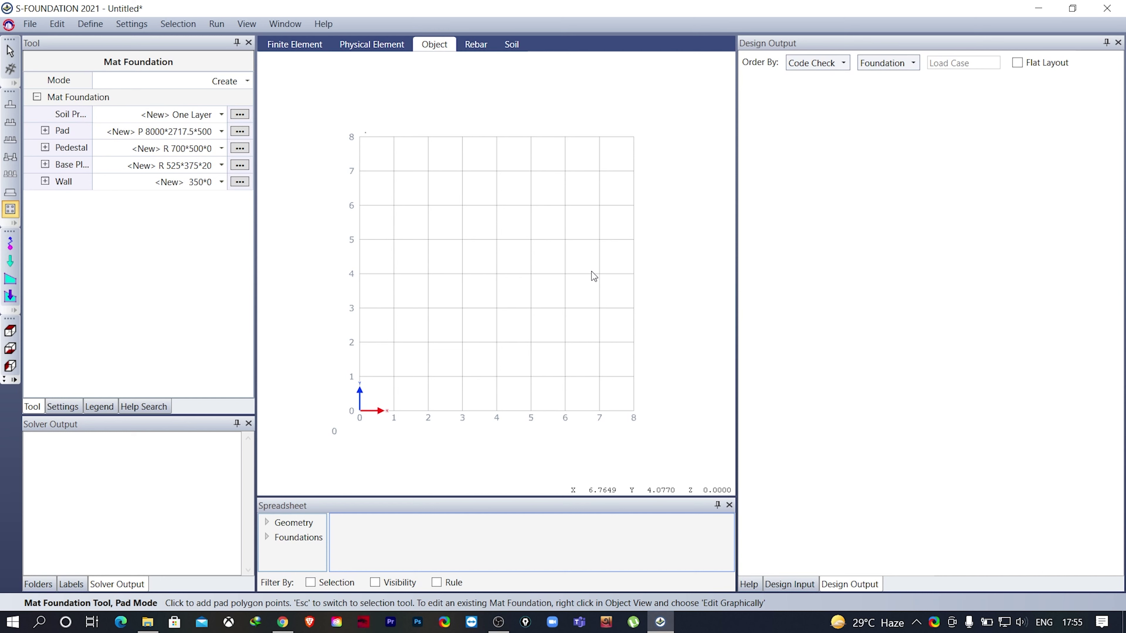
click(358, 138)
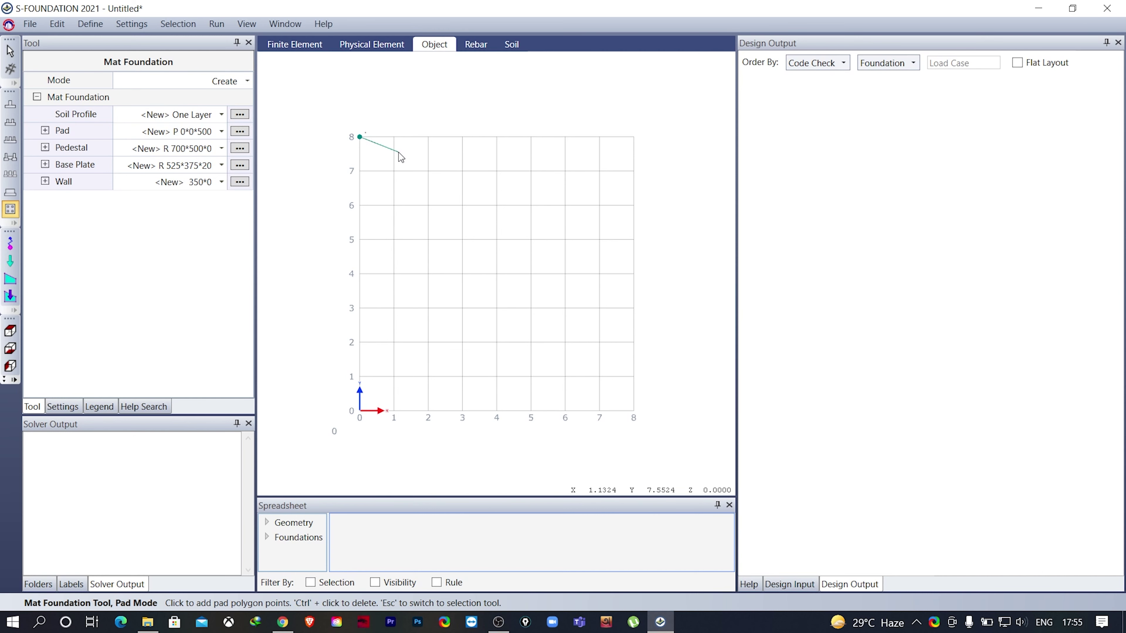
click(638, 136)
click(634, 411)
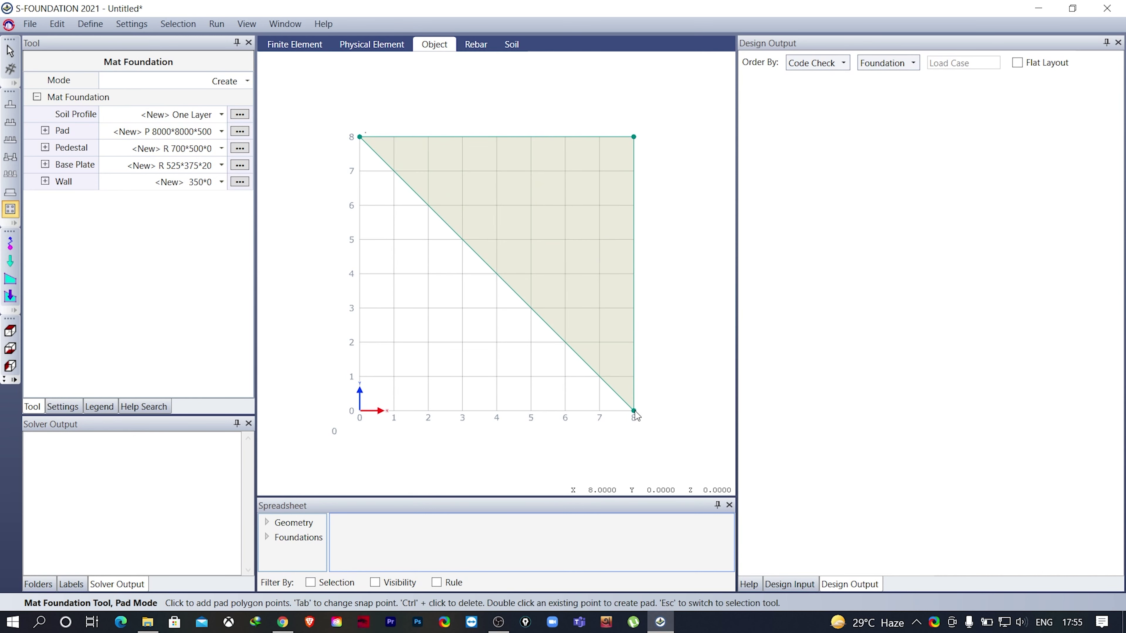
click(358, 411)
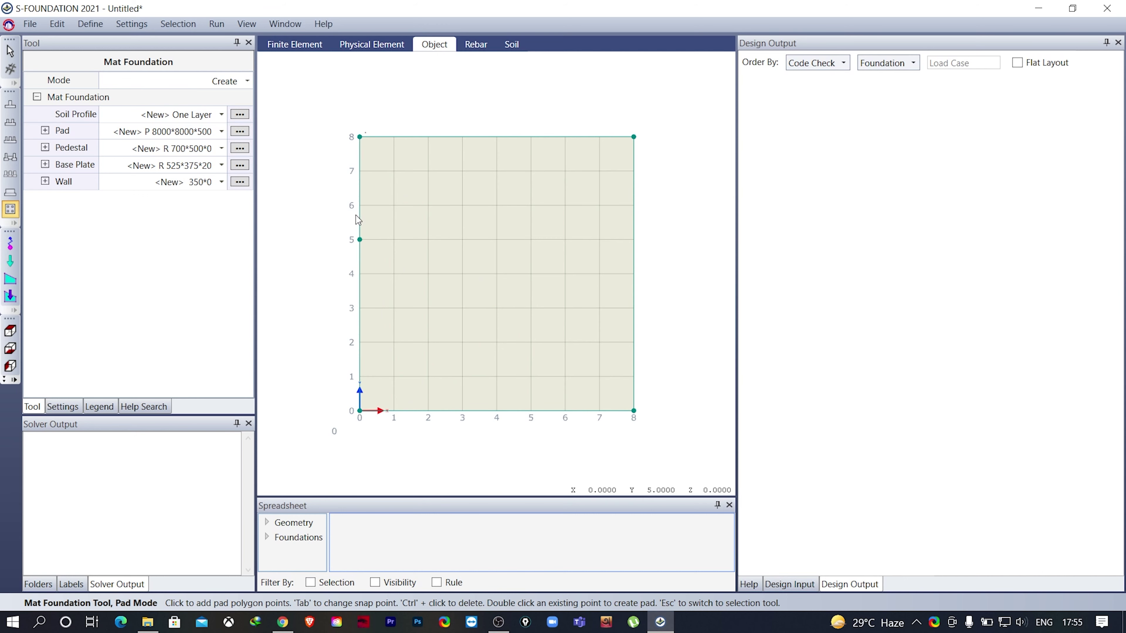
double_click(359, 137)
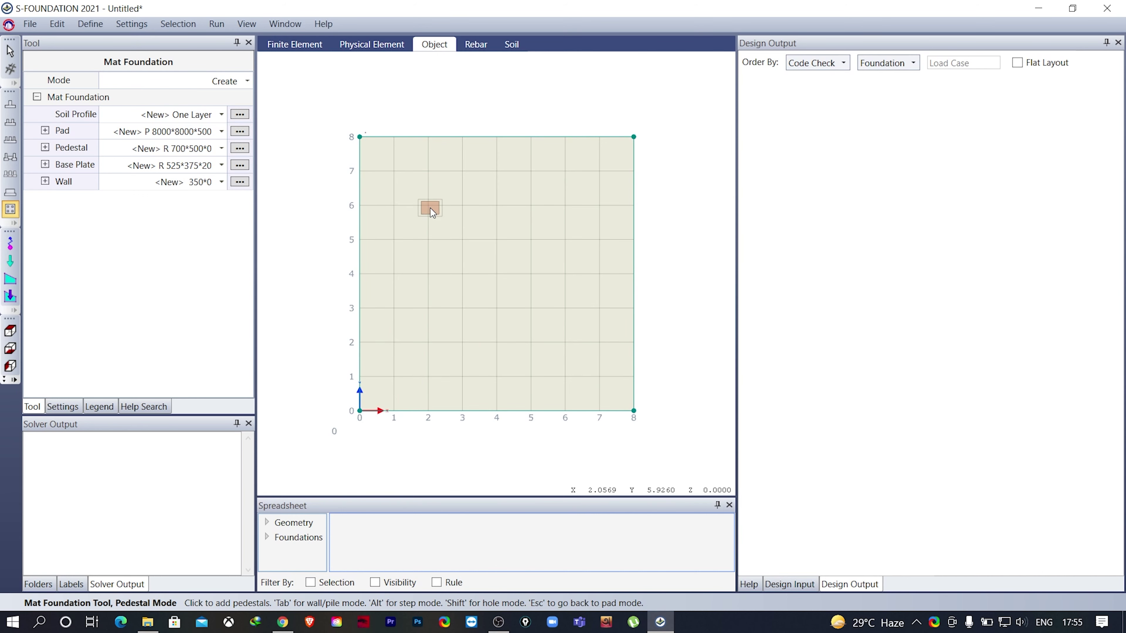
Place pedestals on the pad at (2, 6), (6, 6), (6, 2) and (2, 2) and create the mat foundation.
click(429, 206)
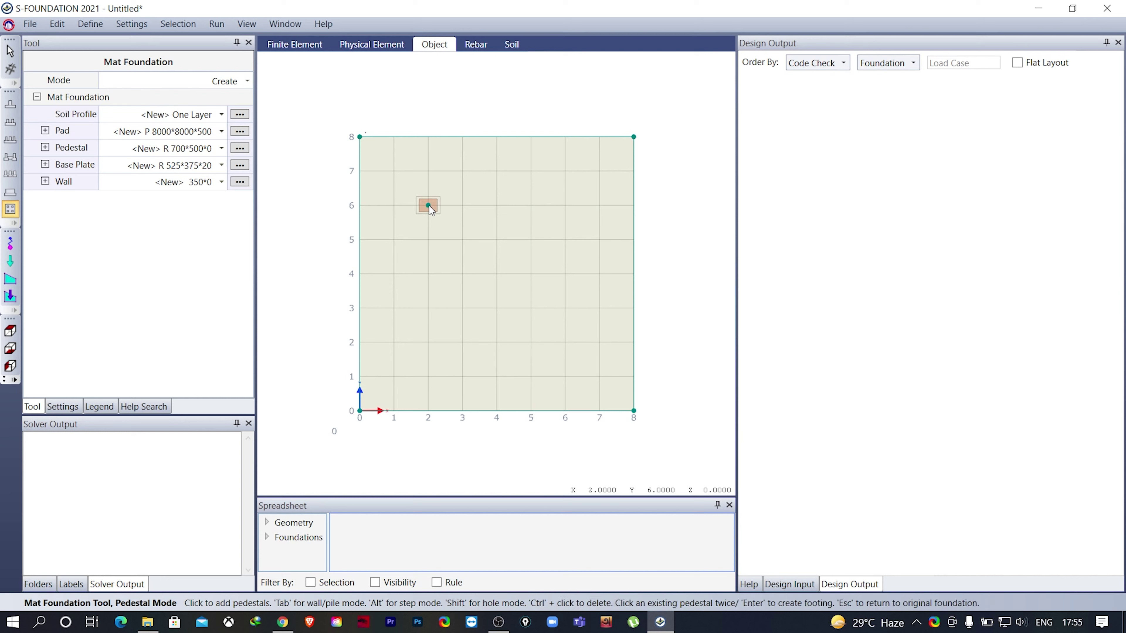
click(566, 206)
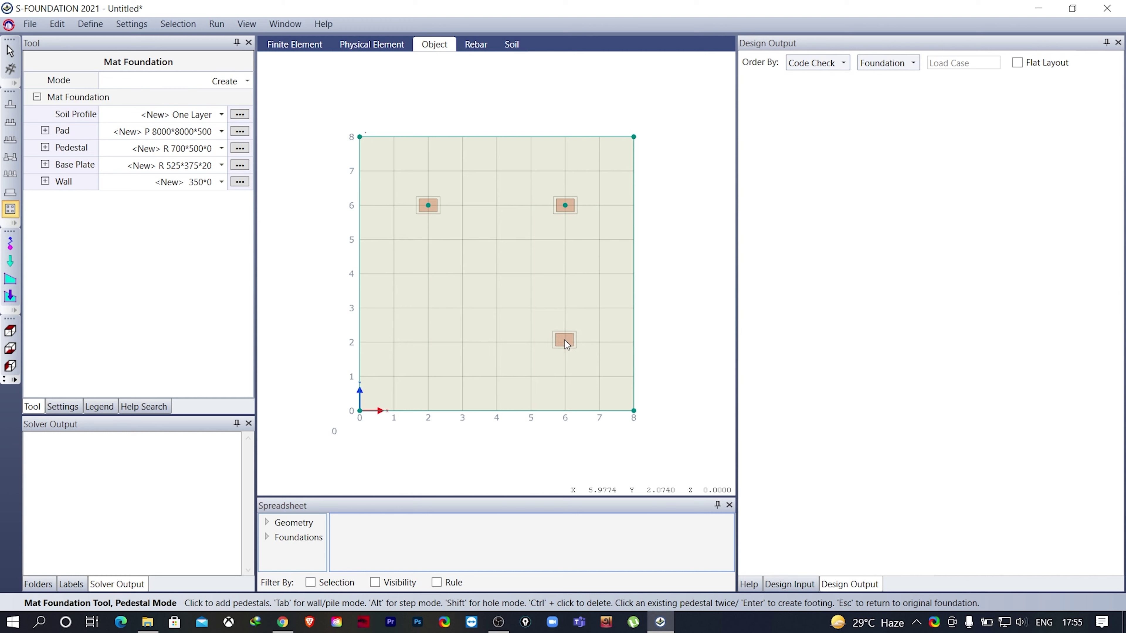
click(564, 342)
click(427, 342)
click(427, 343)
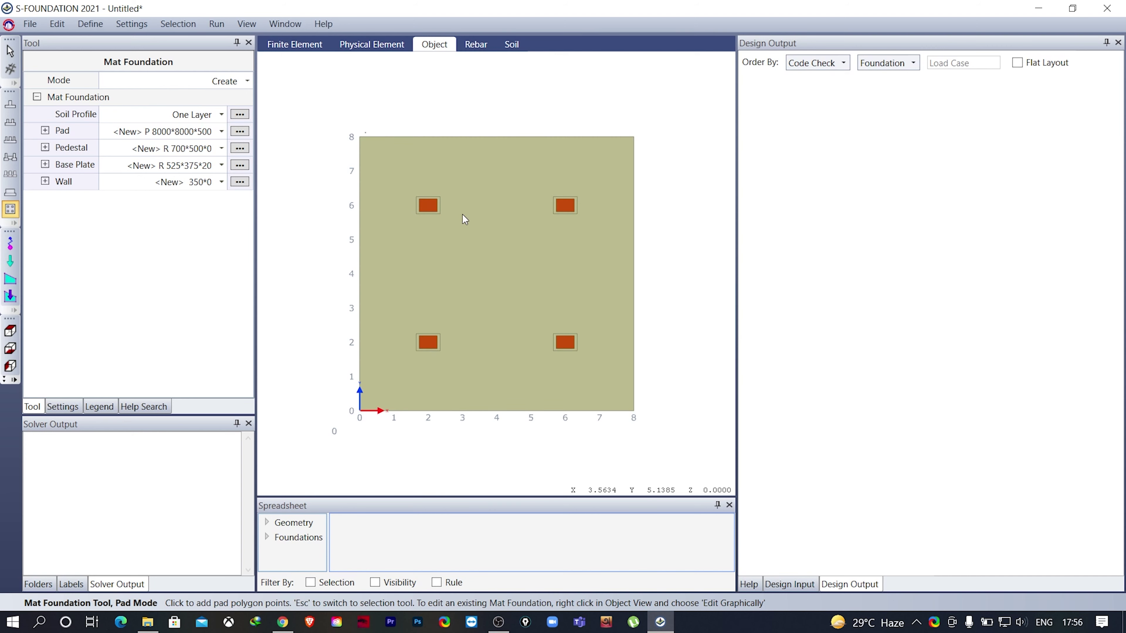
Set the thickness of the mat foundation's pad to 350 mm in the pad definitions.
click(15, 380)
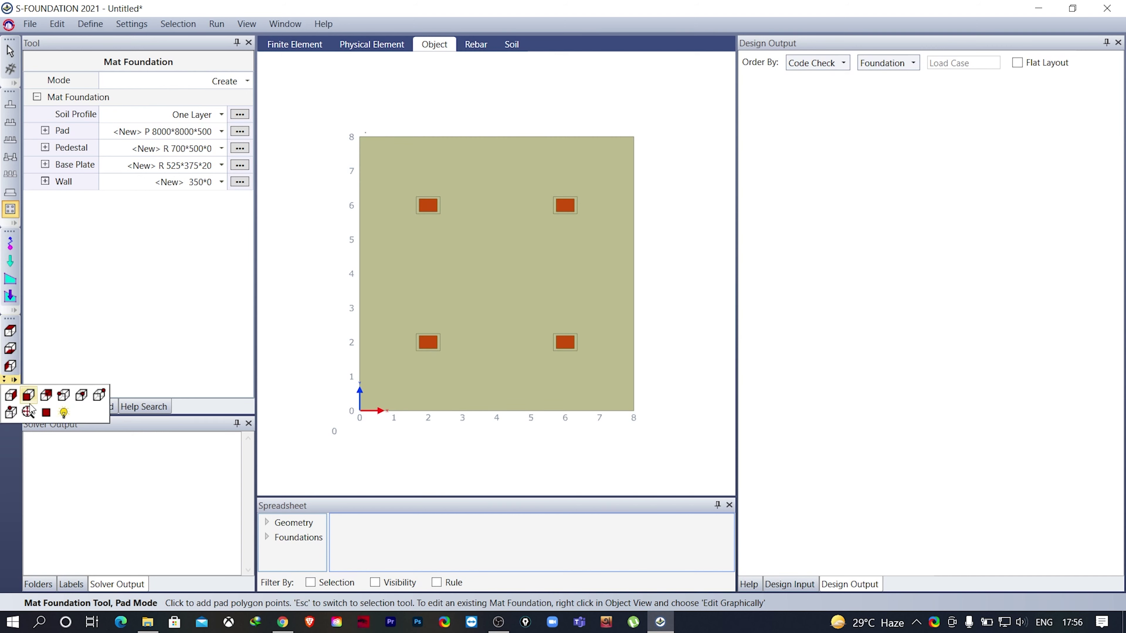
click(81, 395)
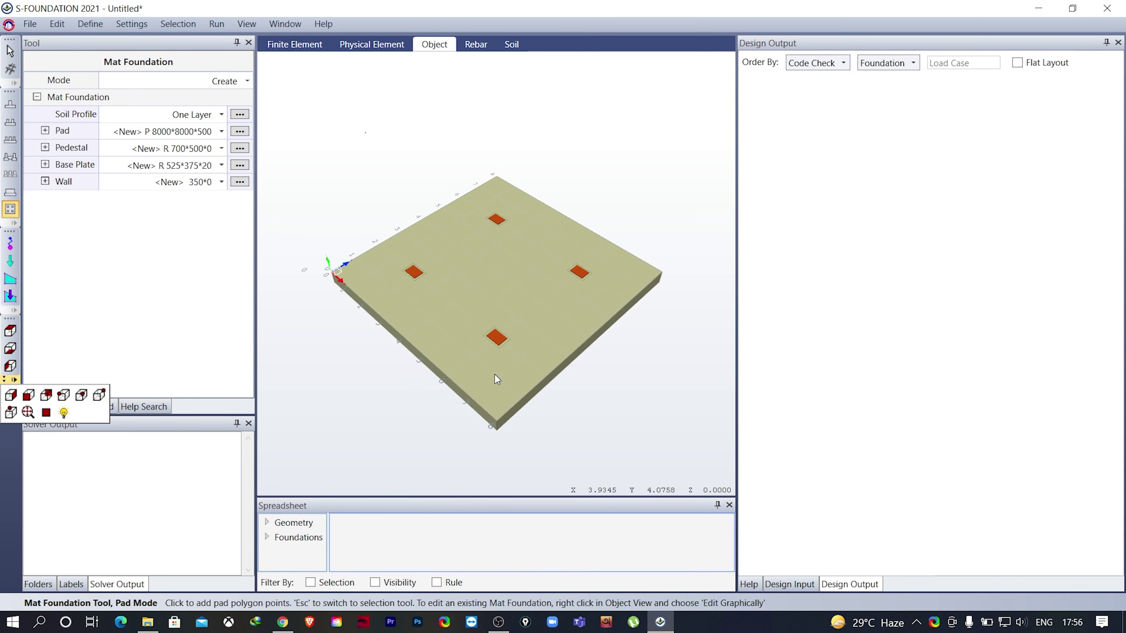
scroll(500, 377, up, 1)
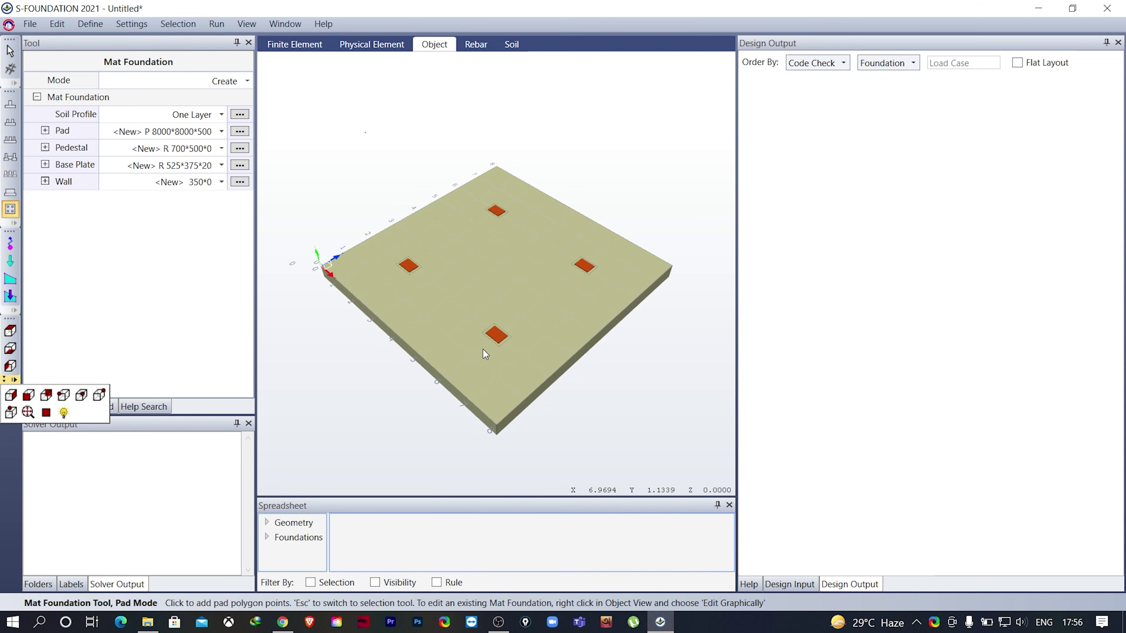
scroll(486, 354, up, 1)
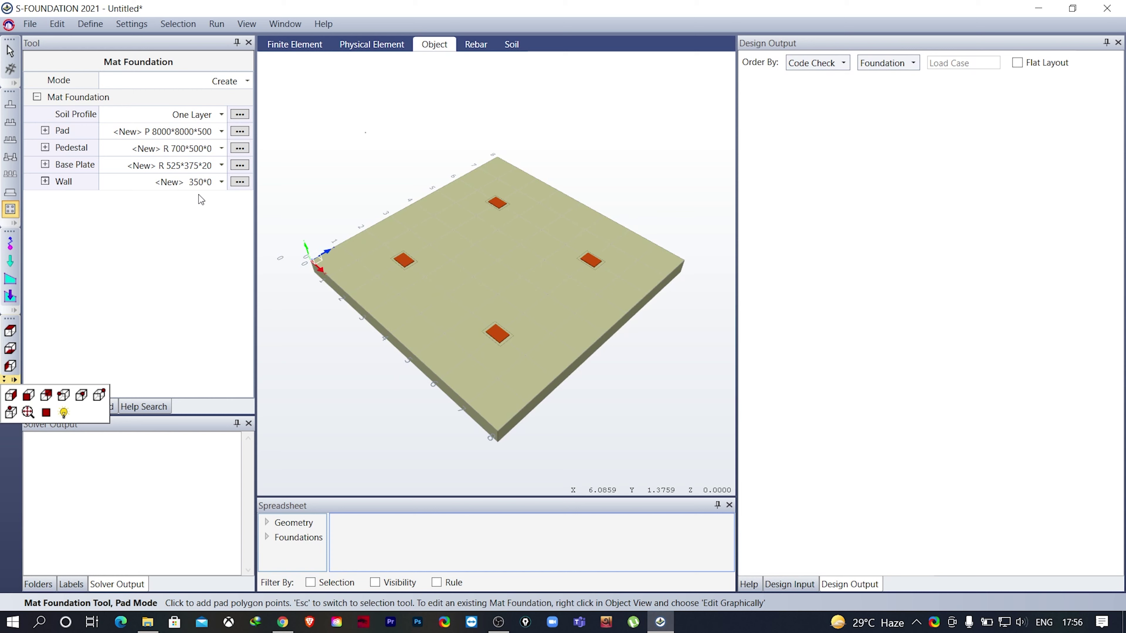
click(89, 25)
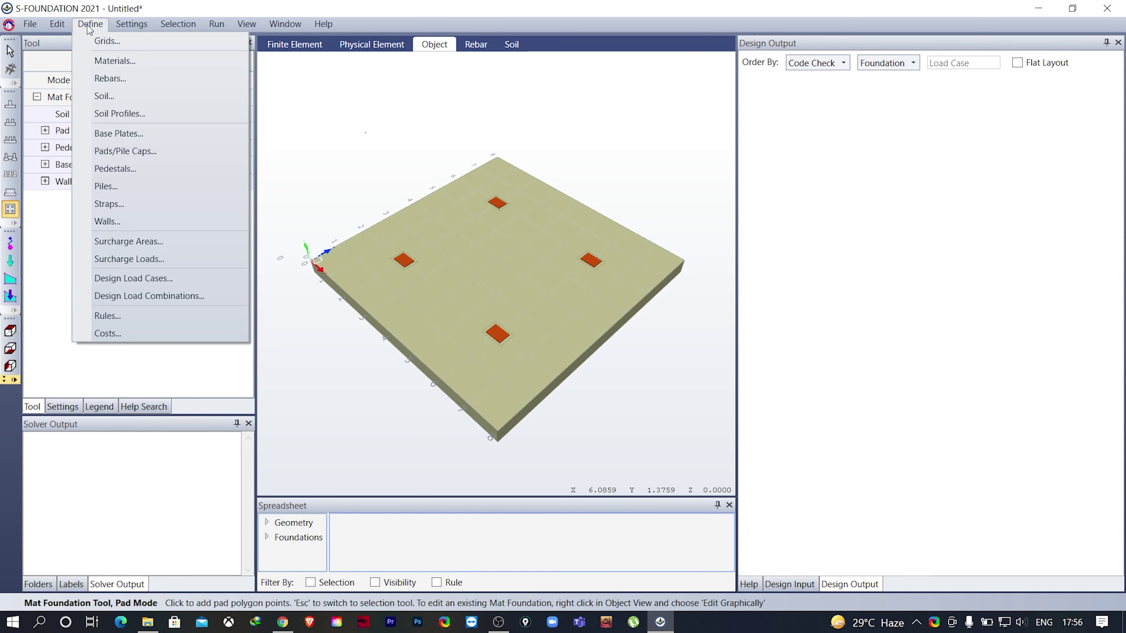
click(126, 151)
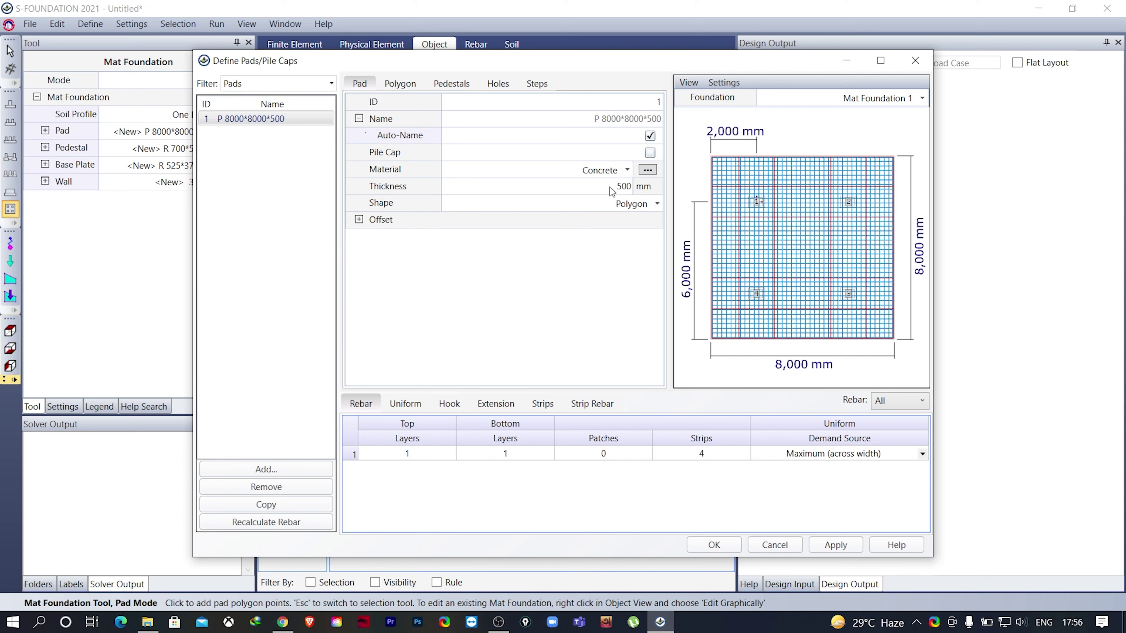
text(35)
key(Return)
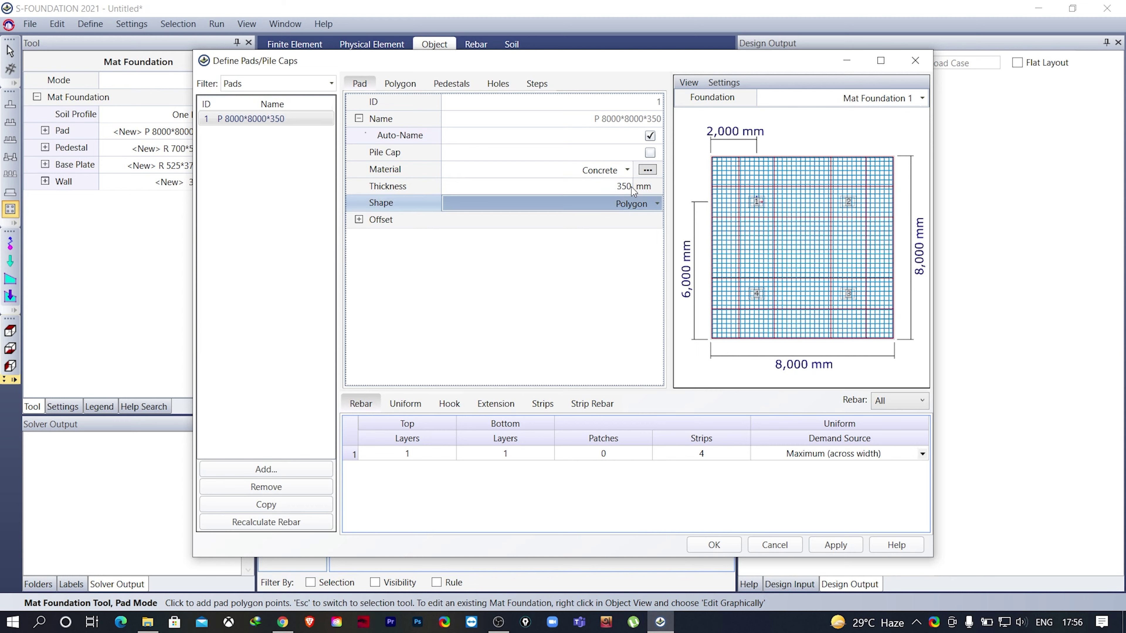
Set the X coordinates of the pad's polygon points 1 and 2 to -3,500 and 3,500 mm.
click(400, 84)
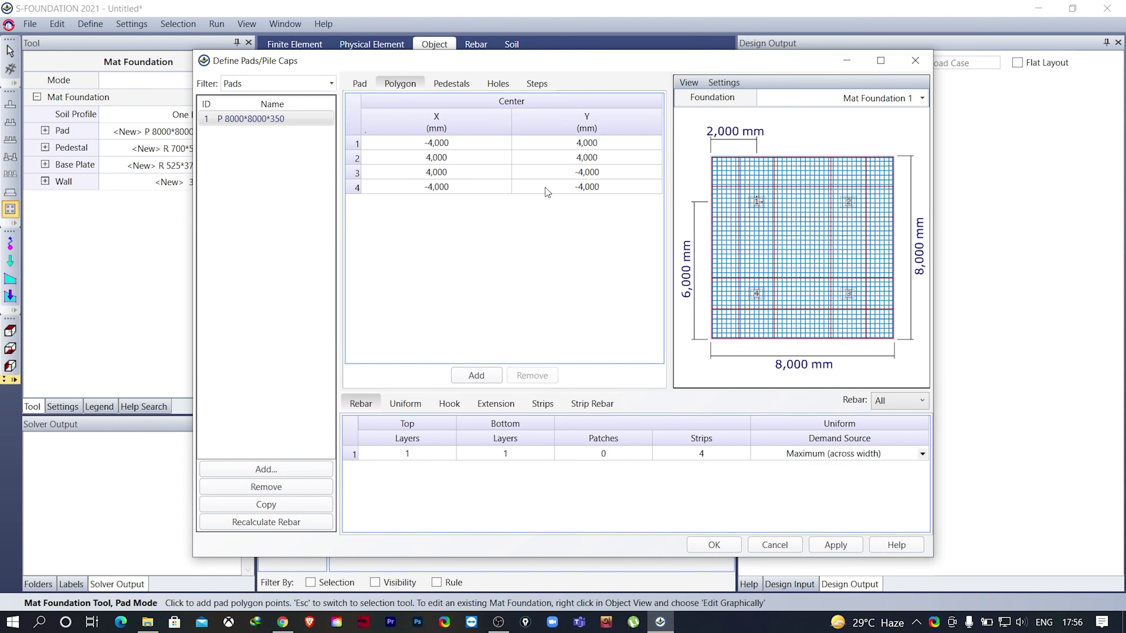
click(453, 143)
drag(453, 143, 430, 143)
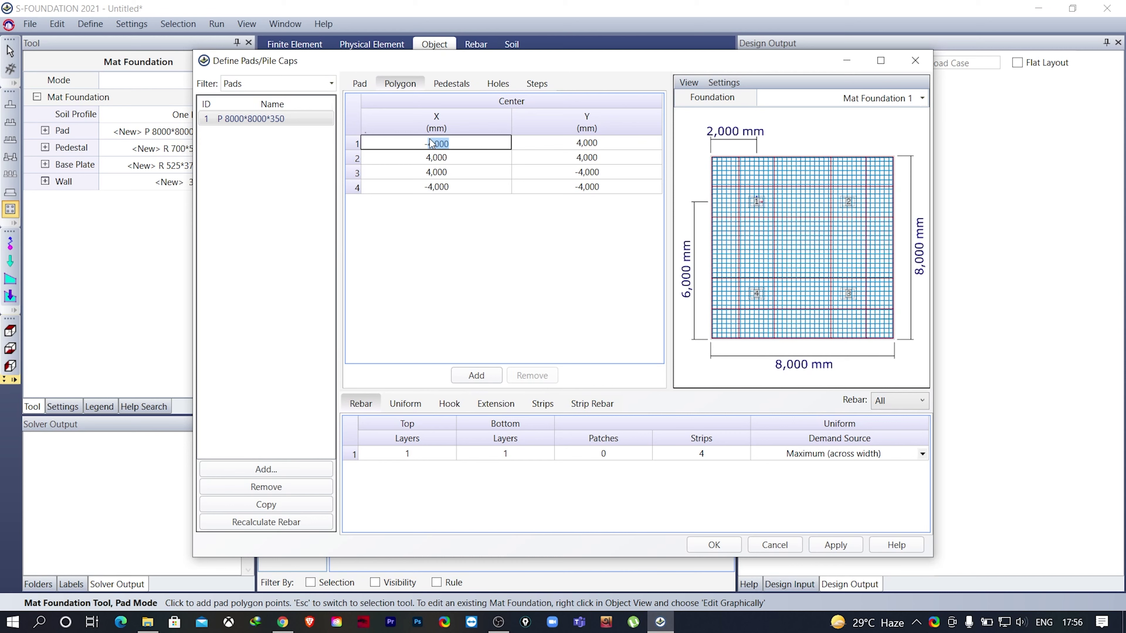
text(3500)
key(Tab)
click(452, 157)
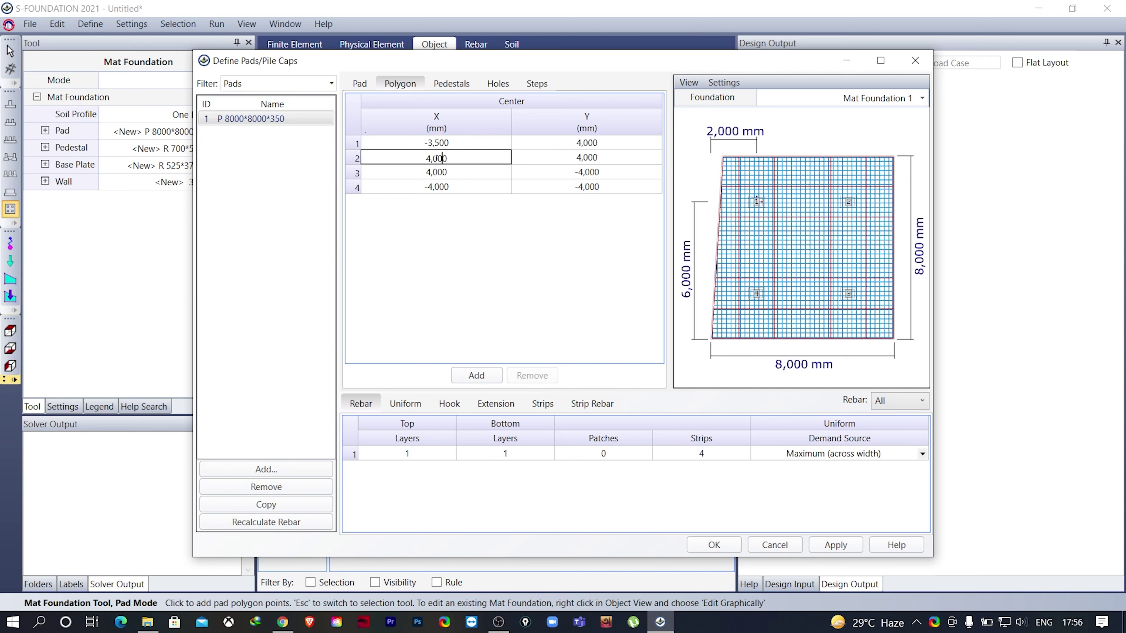
drag(447, 157, 426, 158)
text(3500)
key(Tab)
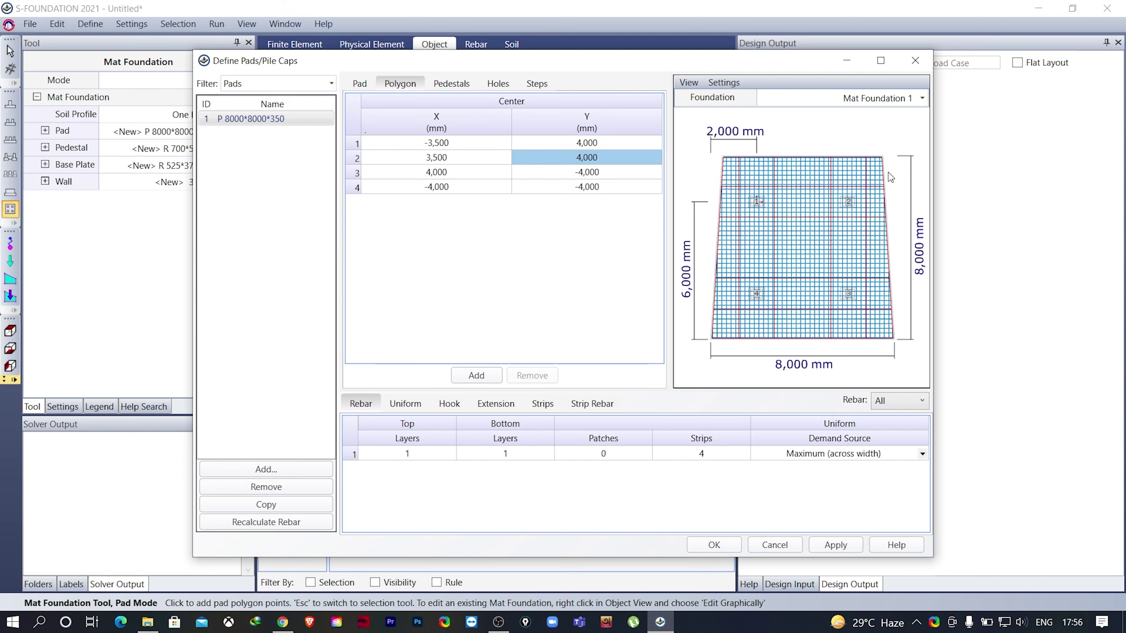
Set the X coordinates of the pad's polygon points 3 and 4 to 3,500 and -3,500 mm.
click(452, 172)
drag(446, 172, 425, 173)
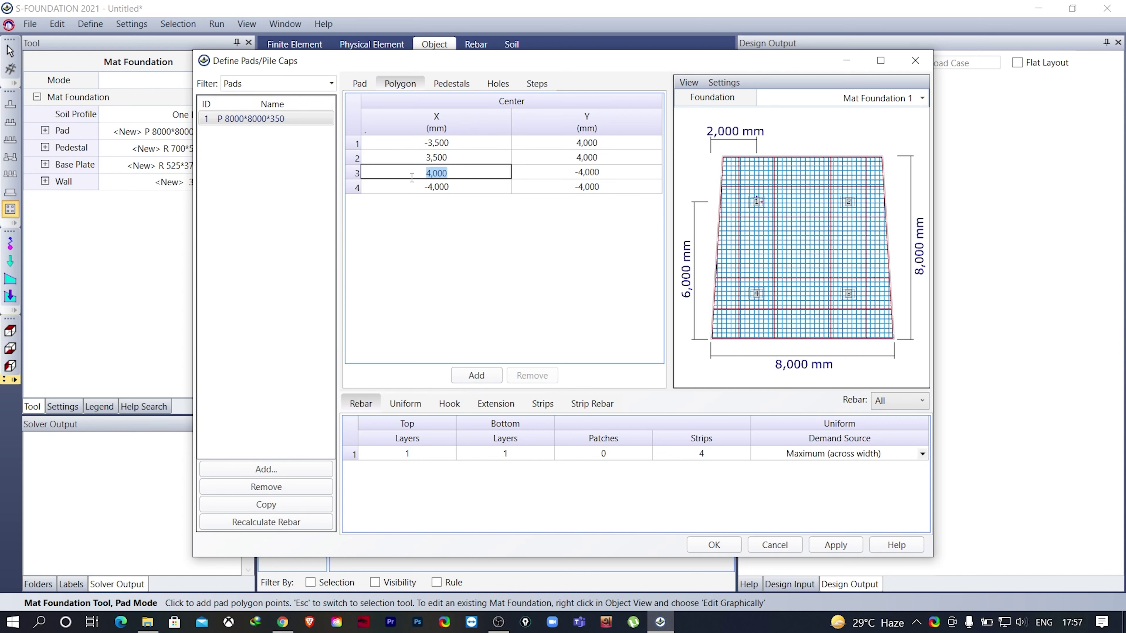
text(3500)
click(458, 188)
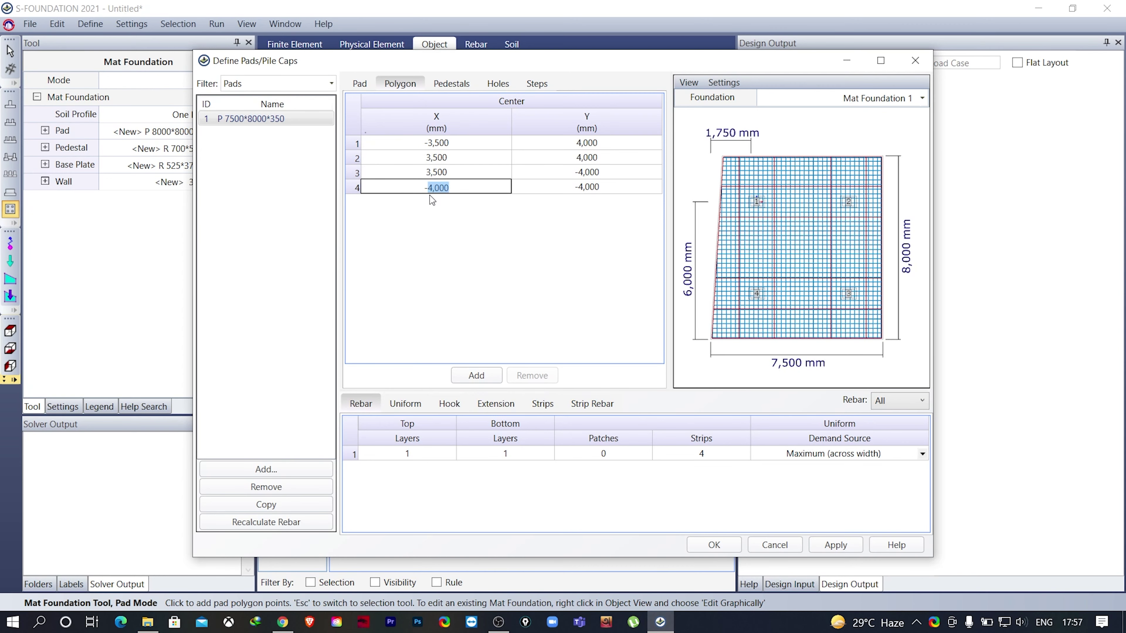
text(-3500)
key(Tab)
Set the Y coordinates of the pad's polygon points 1 and 2 to 3,500 mm.
click(612, 145)
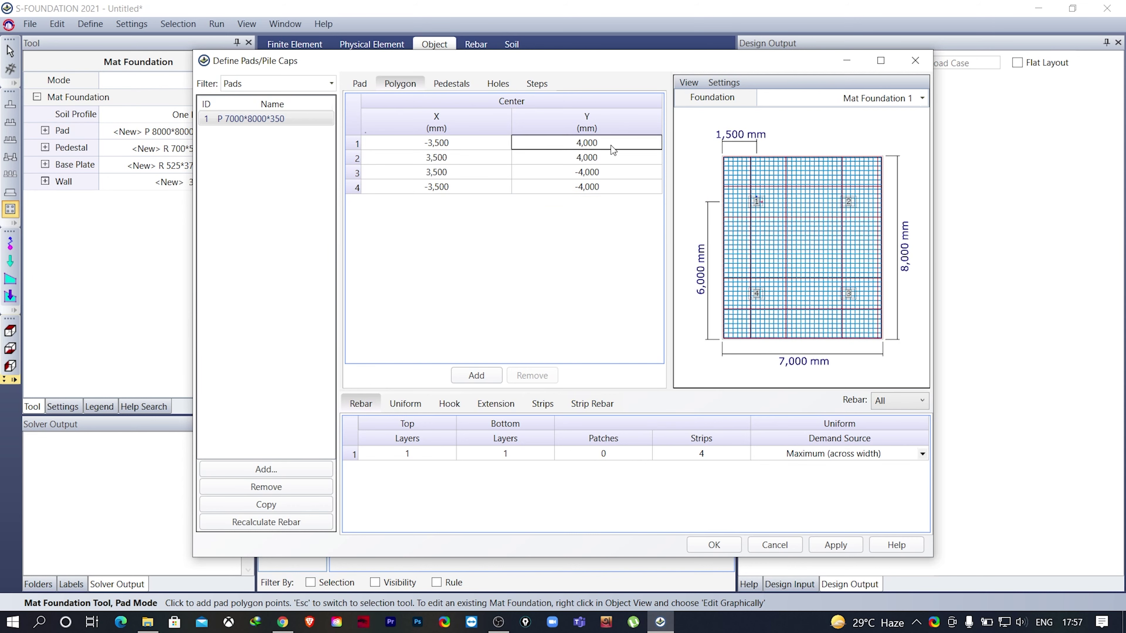
drag(598, 144, 585, 164)
click(573, 158)
click(609, 146)
click(595, 144)
double_click(601, 144)
text(3500)
click(597, 157)
right_click(597, 143)
click(617, 155)
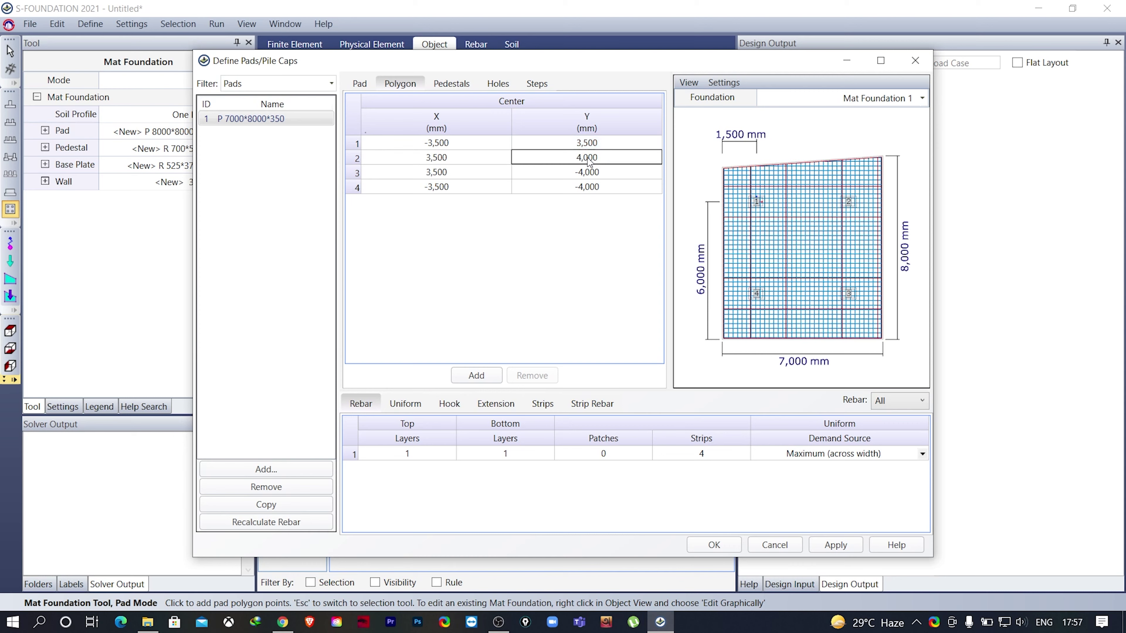
right_click(589, 160)
click(603, 187)
Set the Y coordinates of the pad's polygon points 3 and 4 to -3,500 mm.
right_click(607, 172)
click(607, 171)
right_click(603, 171)
click(604, 171)
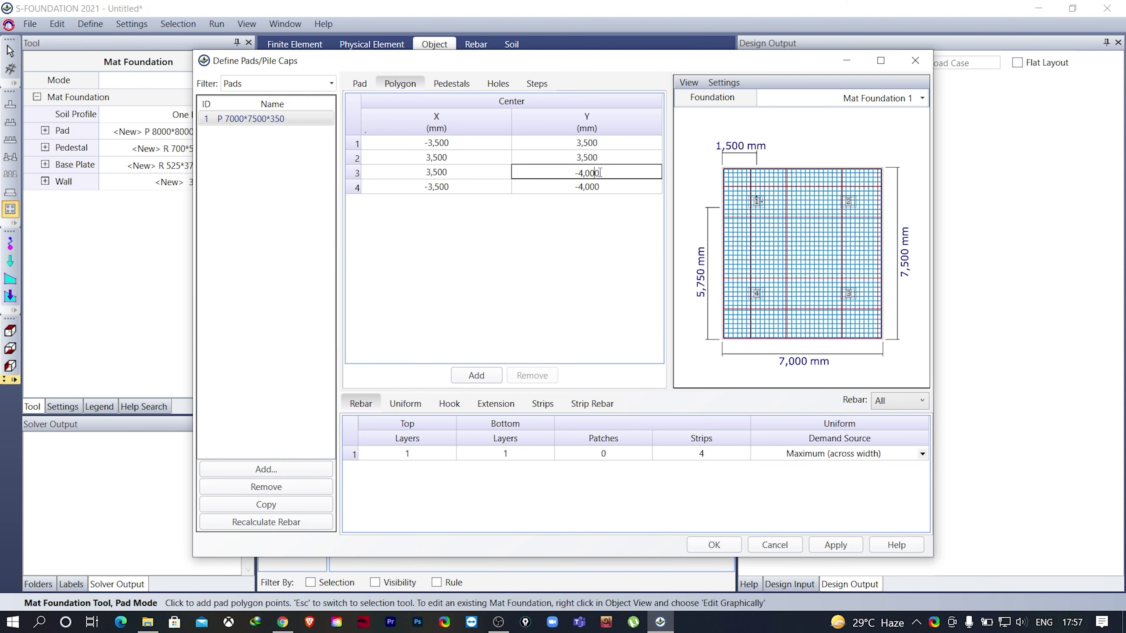
drag(601, 172, 577, 172)
right_click(597, 175)
right_click(599, 178)
click(614, 199)
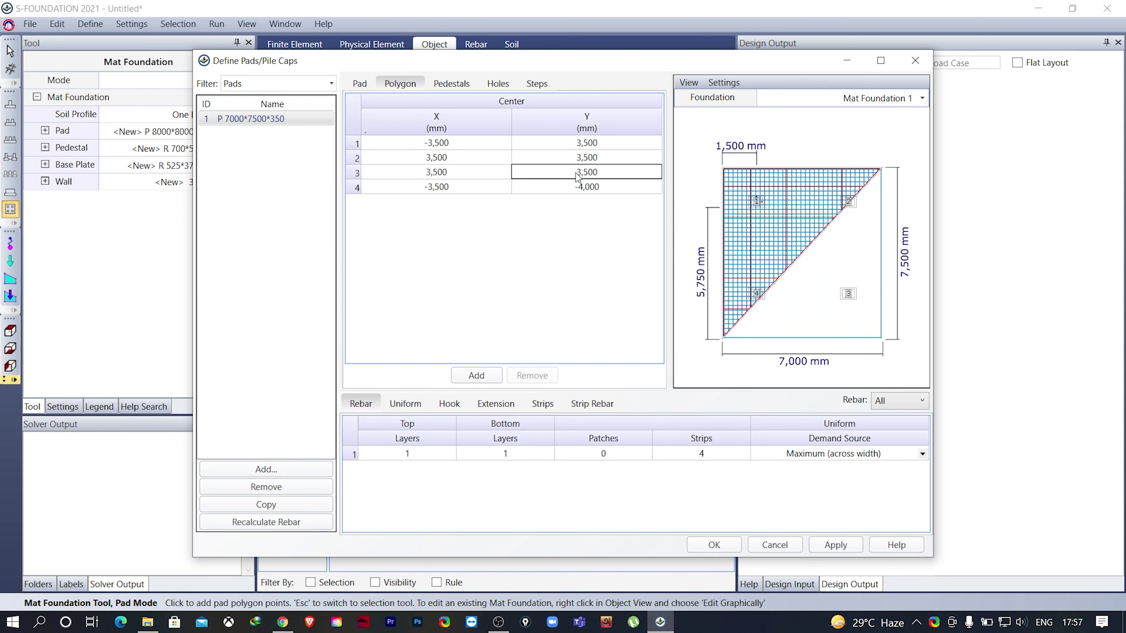
click(576, 172)
text(-)
key(Down)
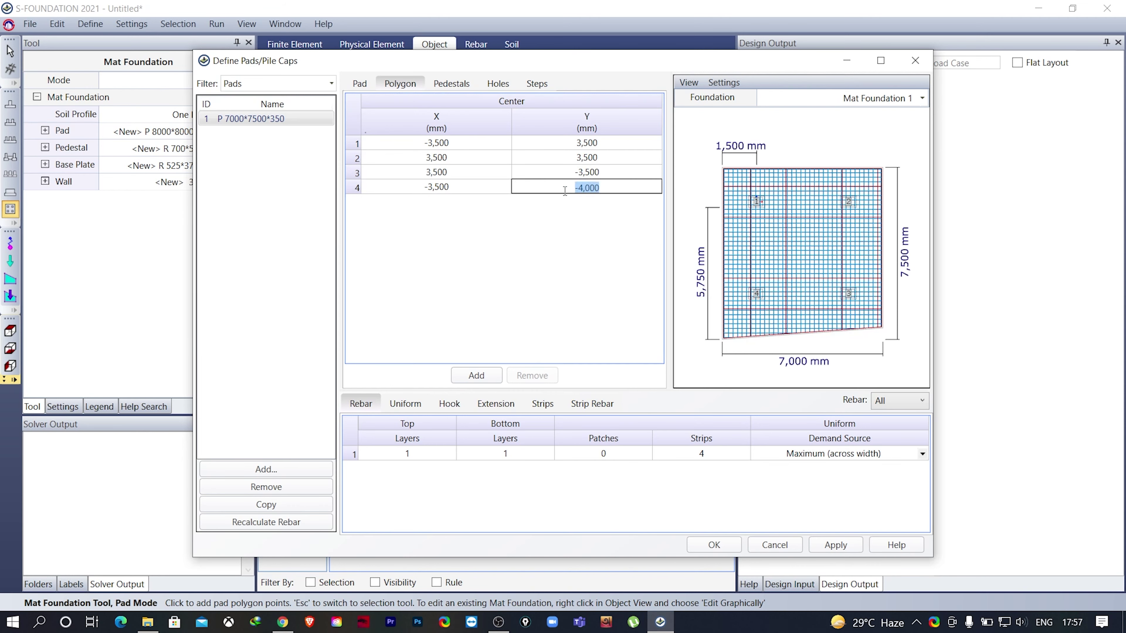
text(-3500)
key(Return)
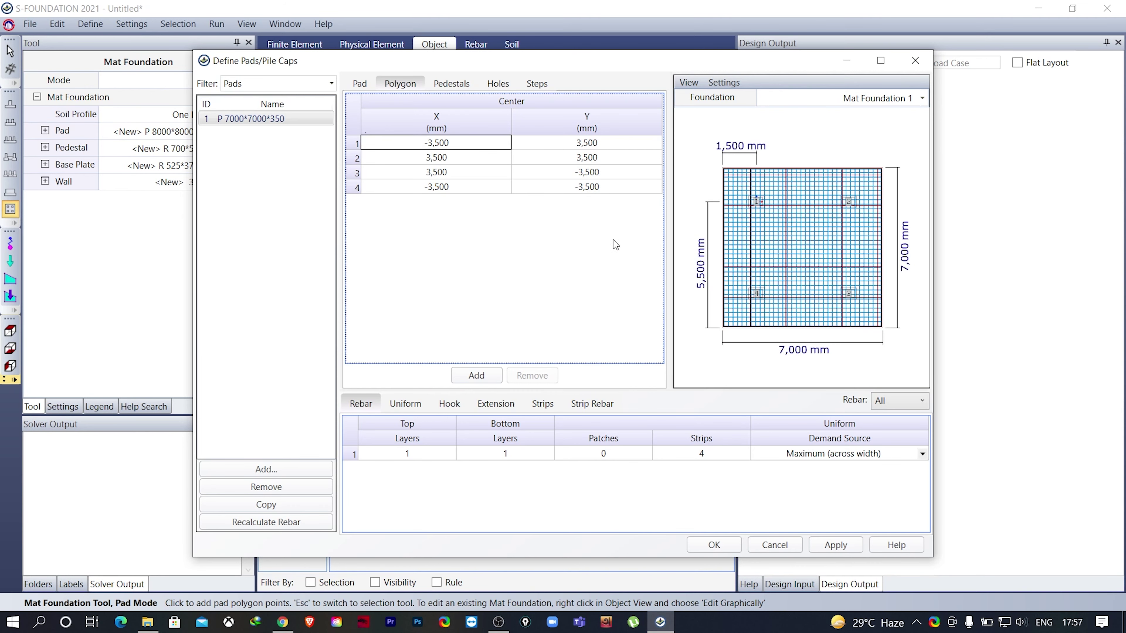
click(612, 241)
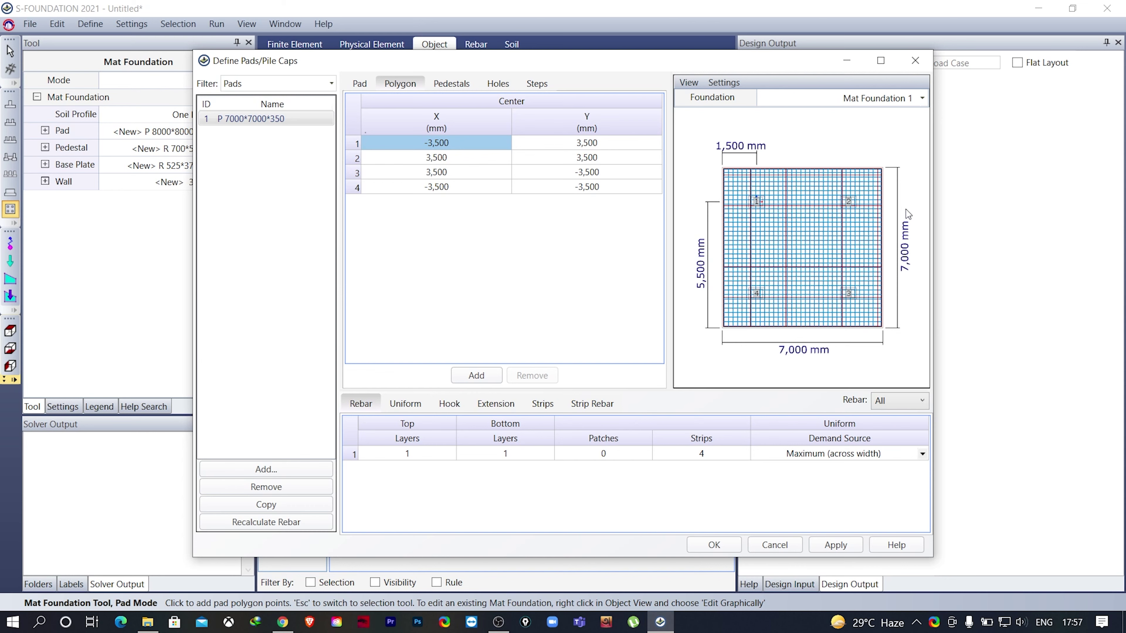
Change the pad's uniform top-layer rebar to 12mm bars in both the X and Y directions.
click(360, 87)
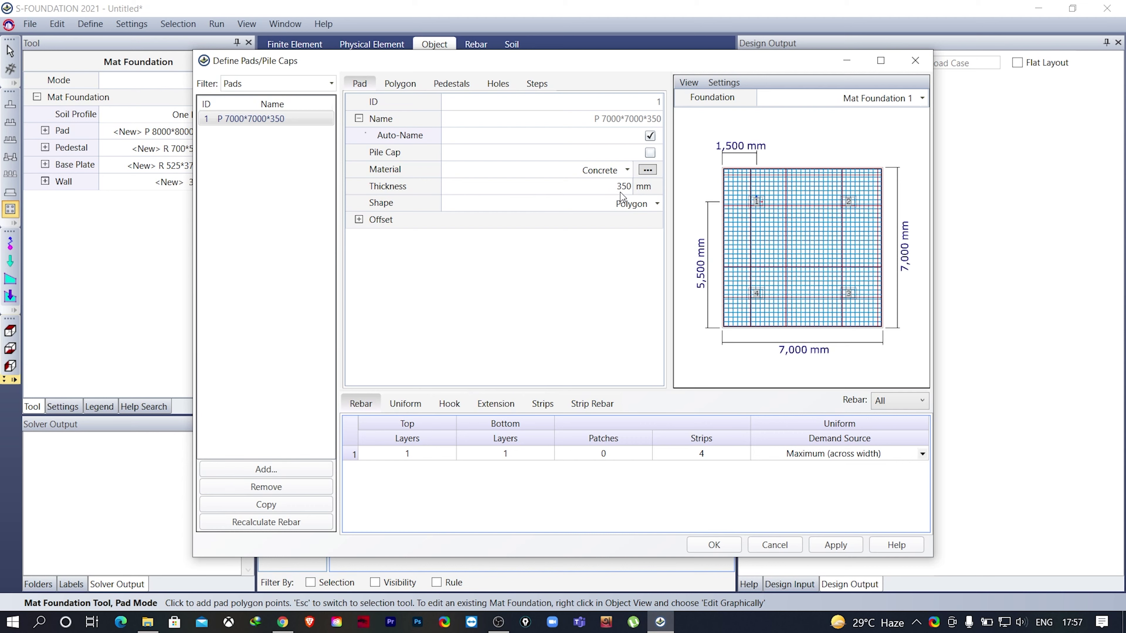
click(403, 405)
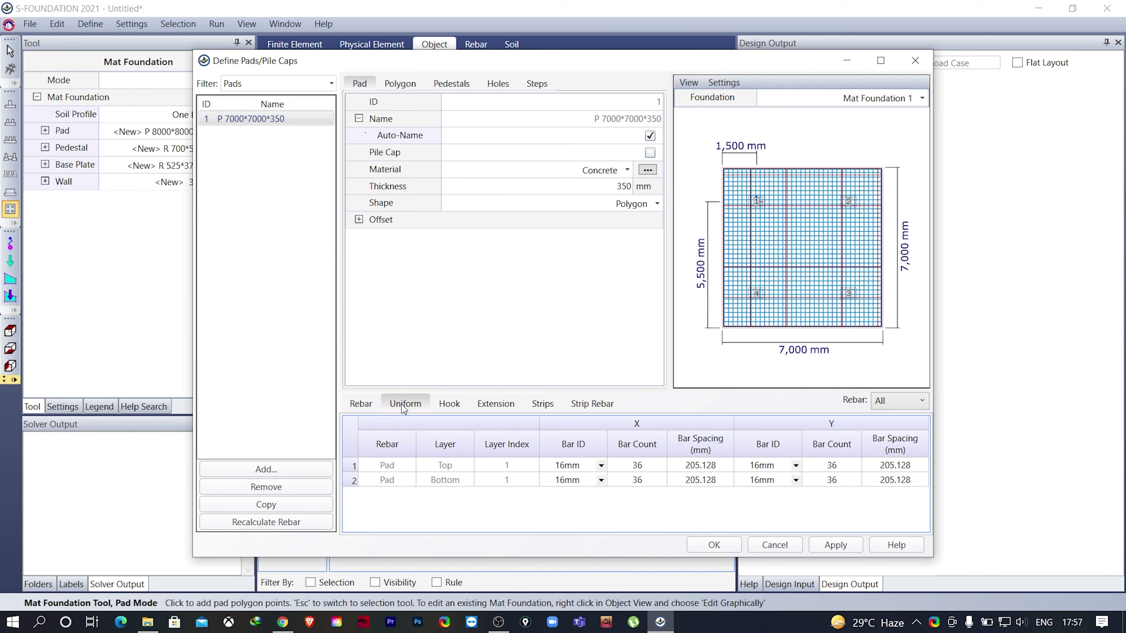
click(600, 466)
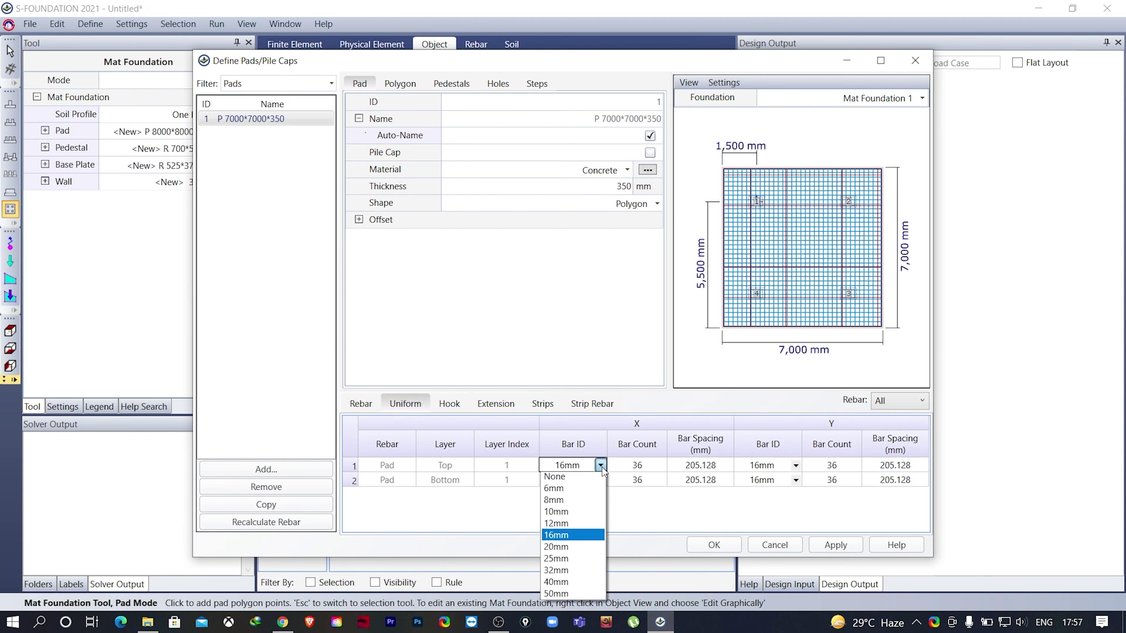
click(574, 528)
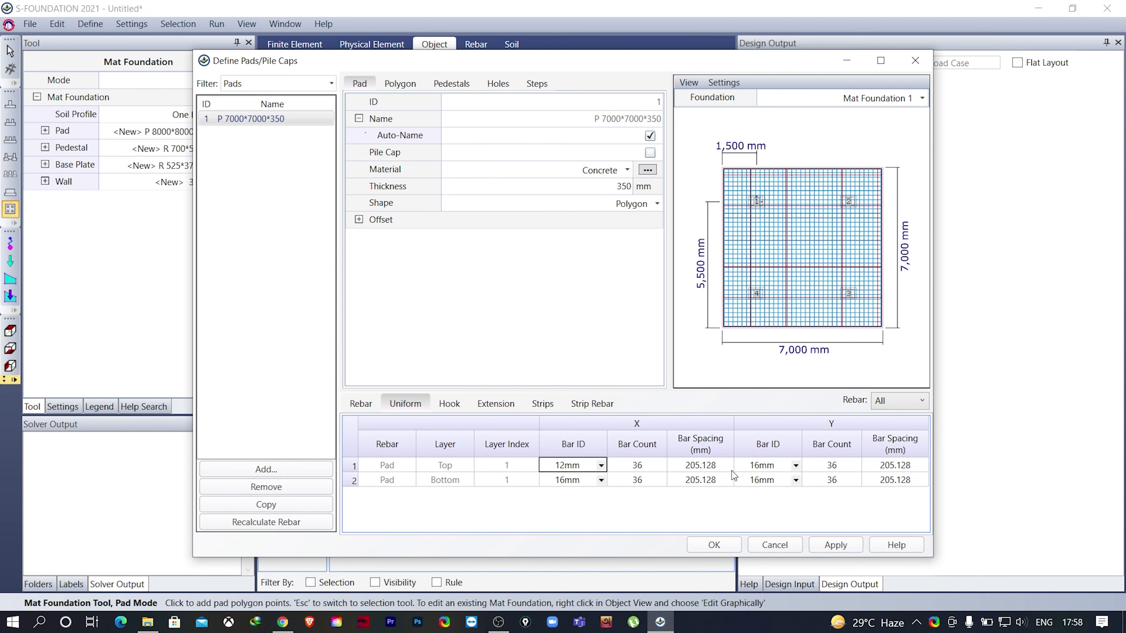
click(796, 465)
click(771, 527)
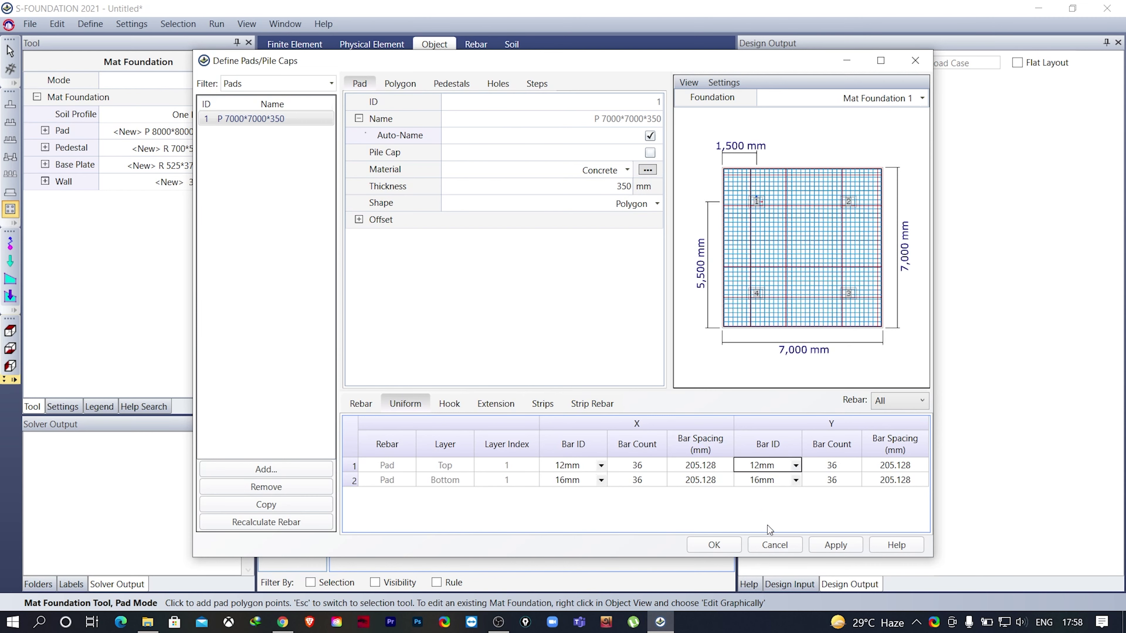
Set the bar spacing of the pad's top and bottom layers to 150 mm in X and Y and accept the pad definition.
click(700, 470)
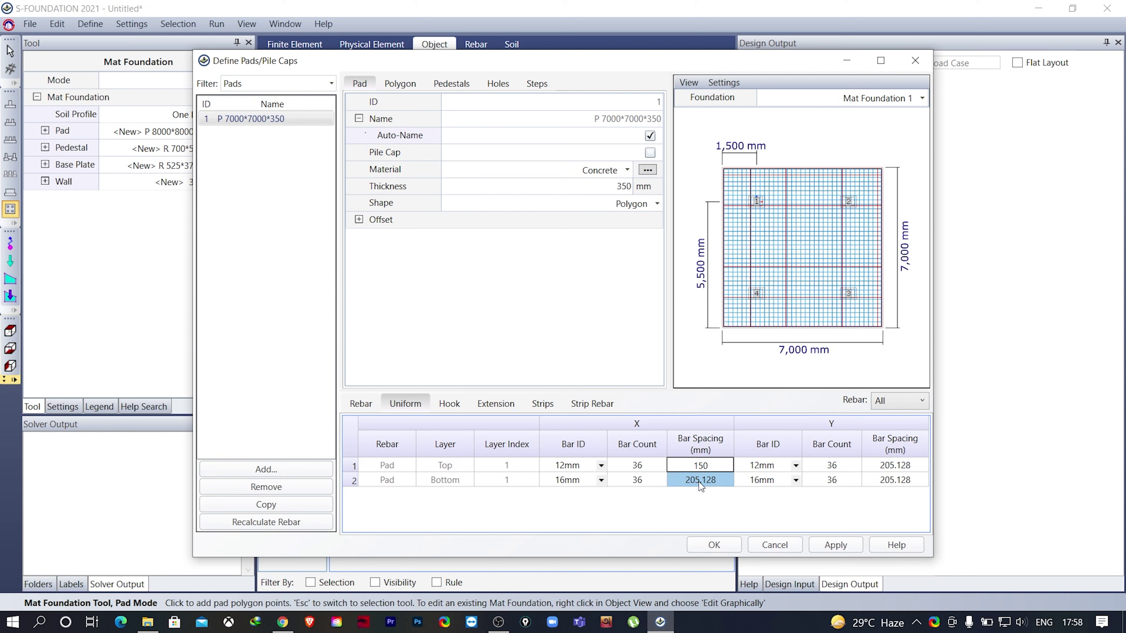
key(Tab)
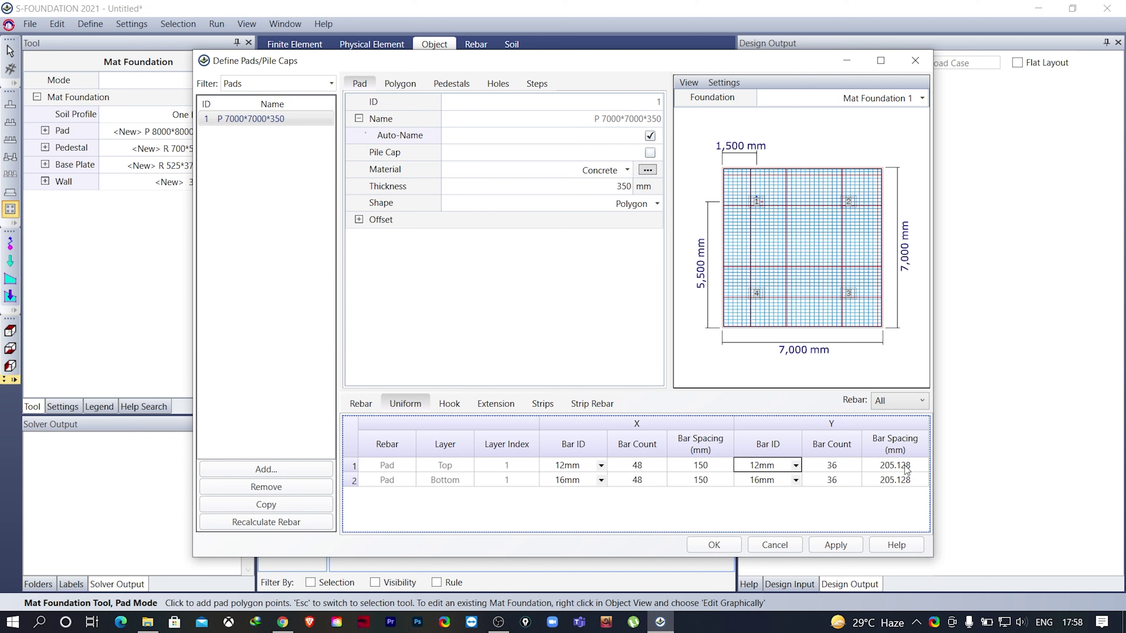
drag(902, 467, 902, 482)
text(15)
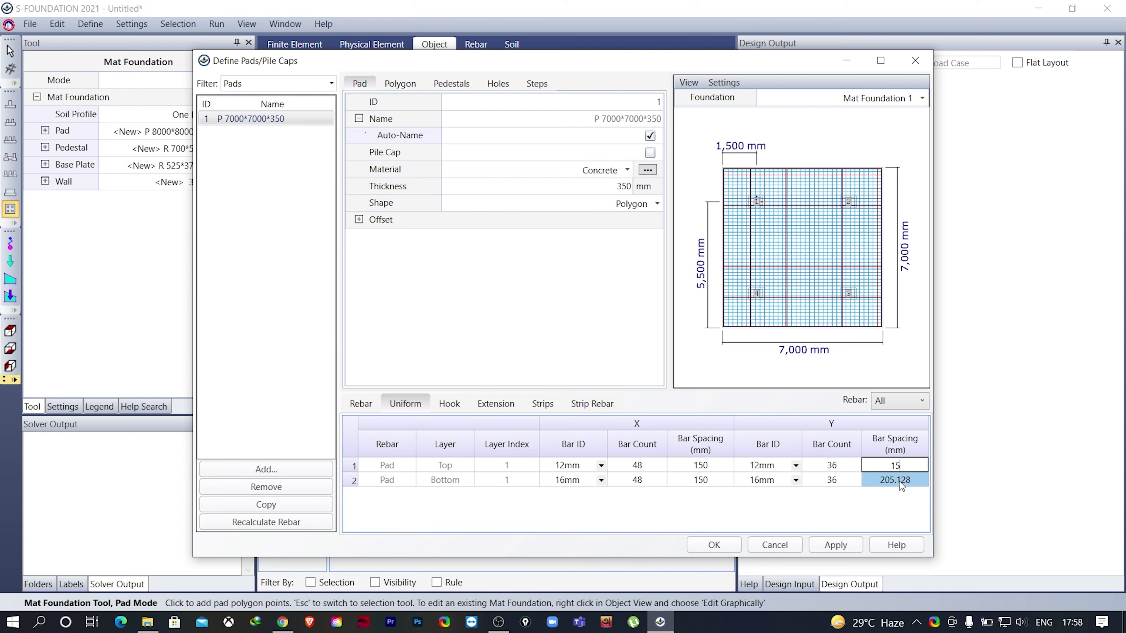
text(0)
key(Tab)
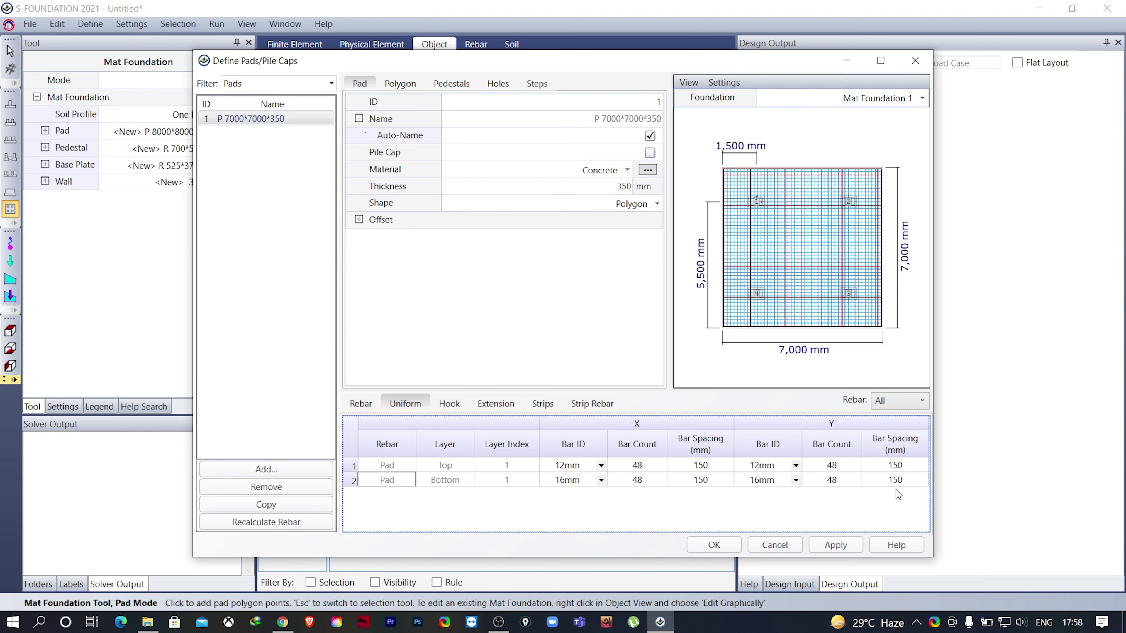
click(725, 550)
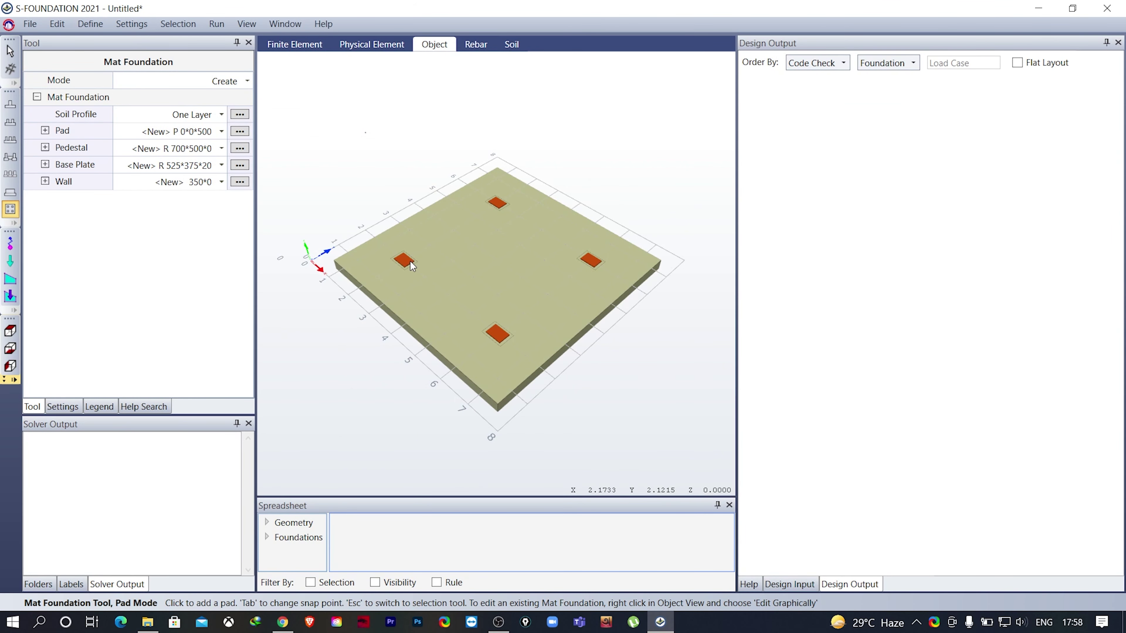
Set the pedestal height to 1,500 mm and its vertical bars to 16mm, and accept the pedestal definition.
click(240, 149)
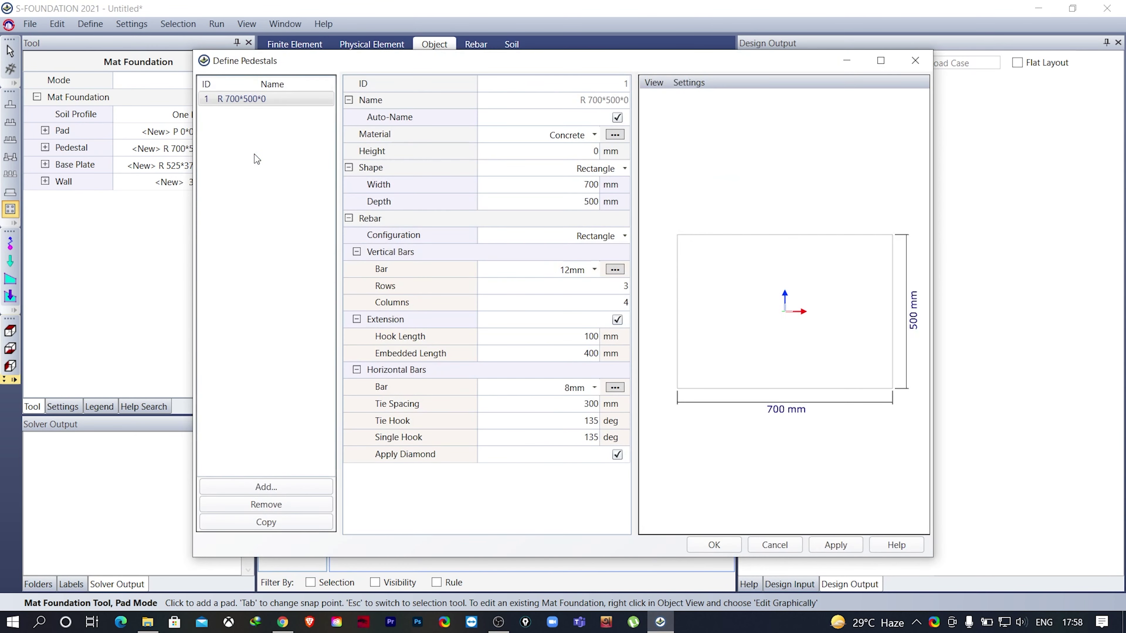
click(580, 154)
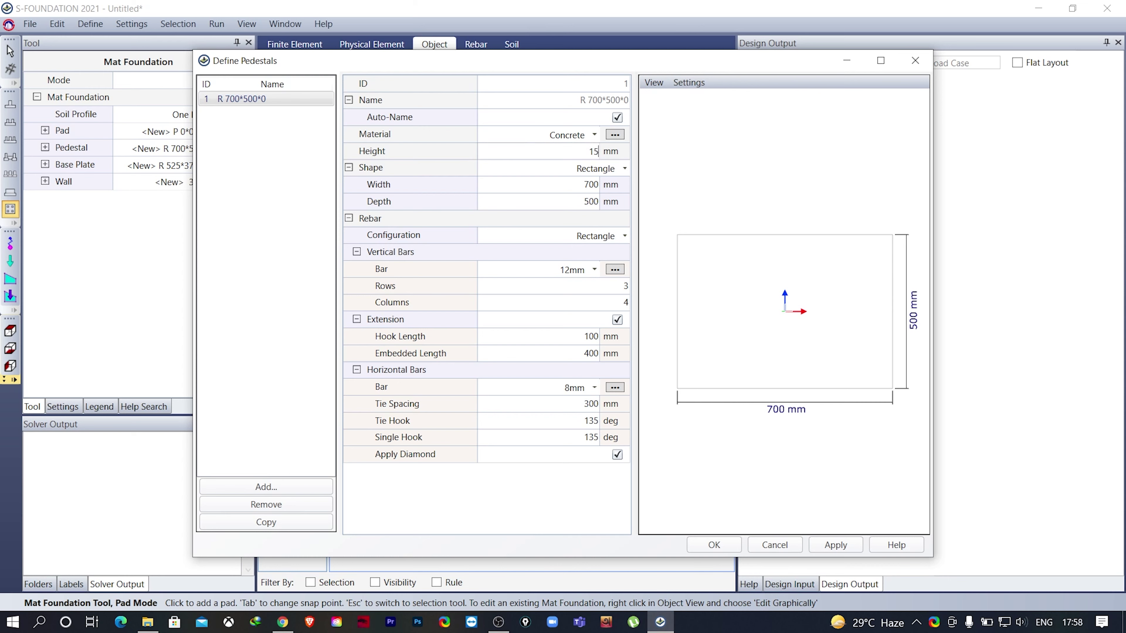
text(1500)
key(Tab)
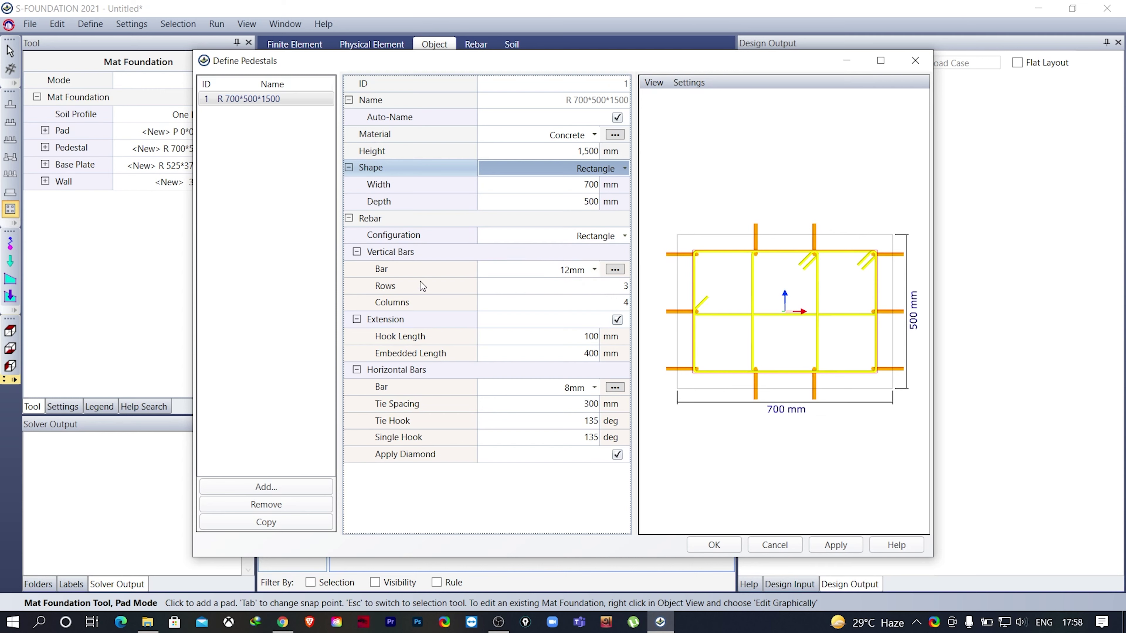
click(596, 270)
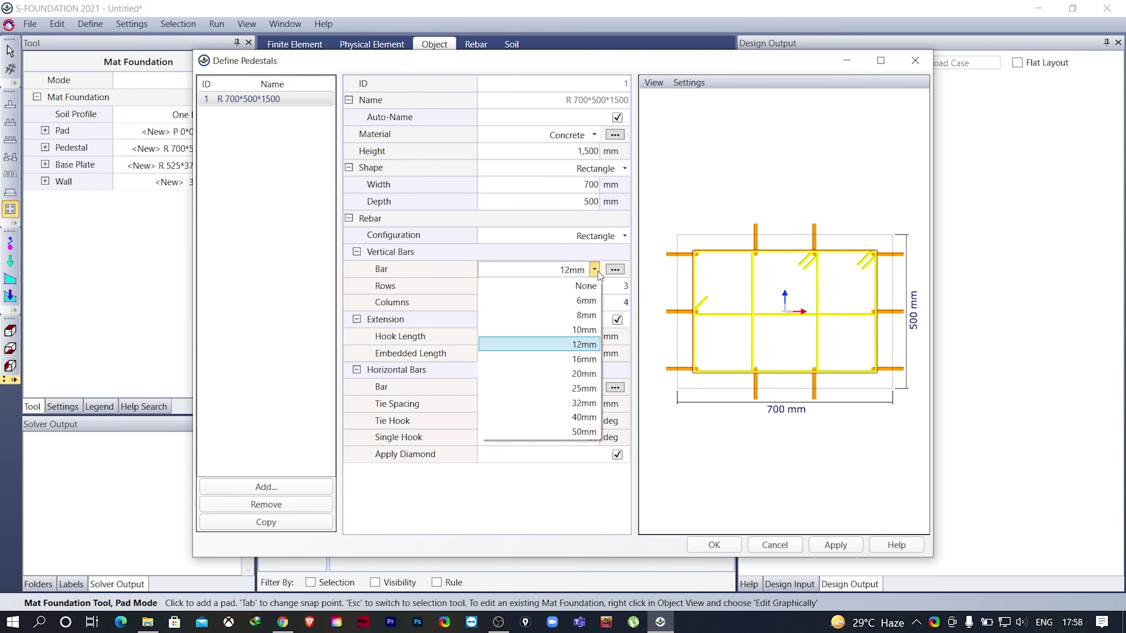
click(584, 359)
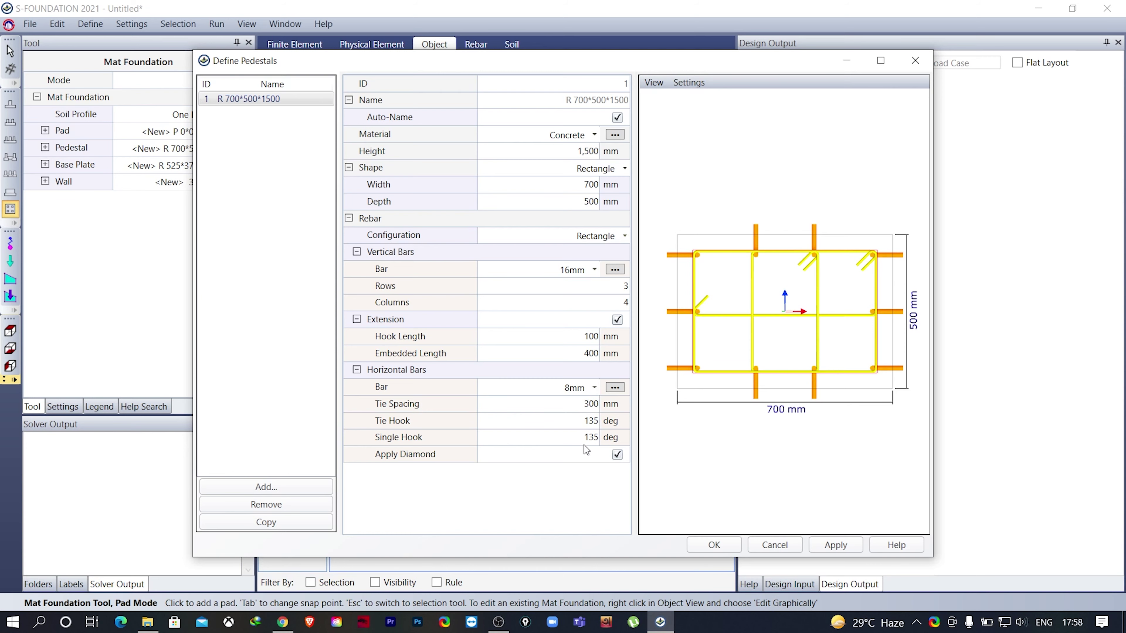
click(837, 547)
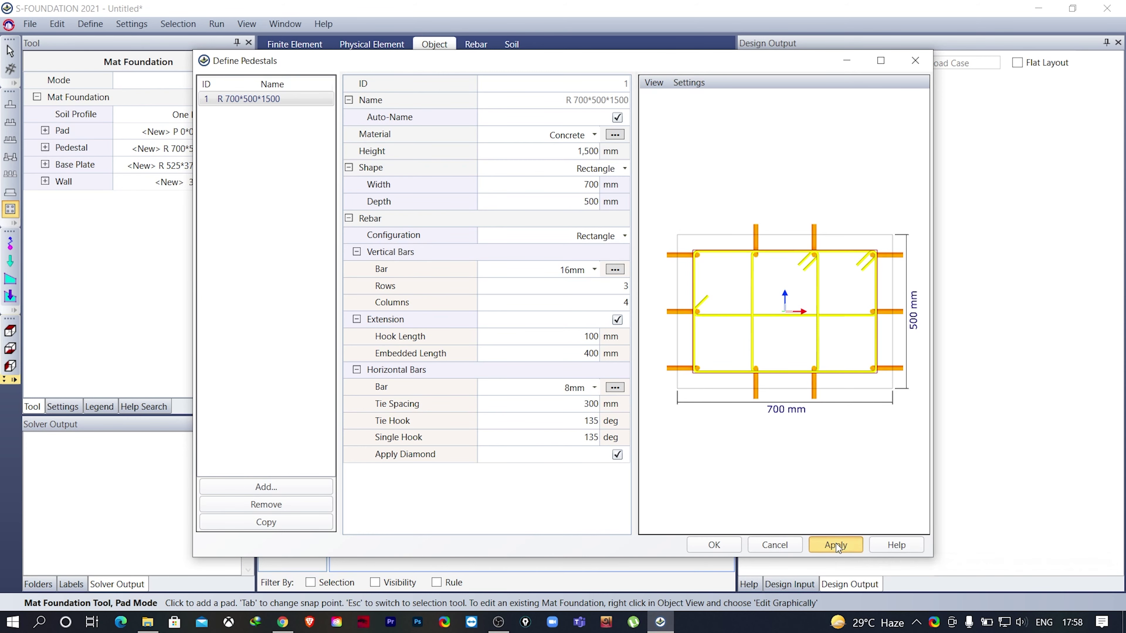
click(725, 545)
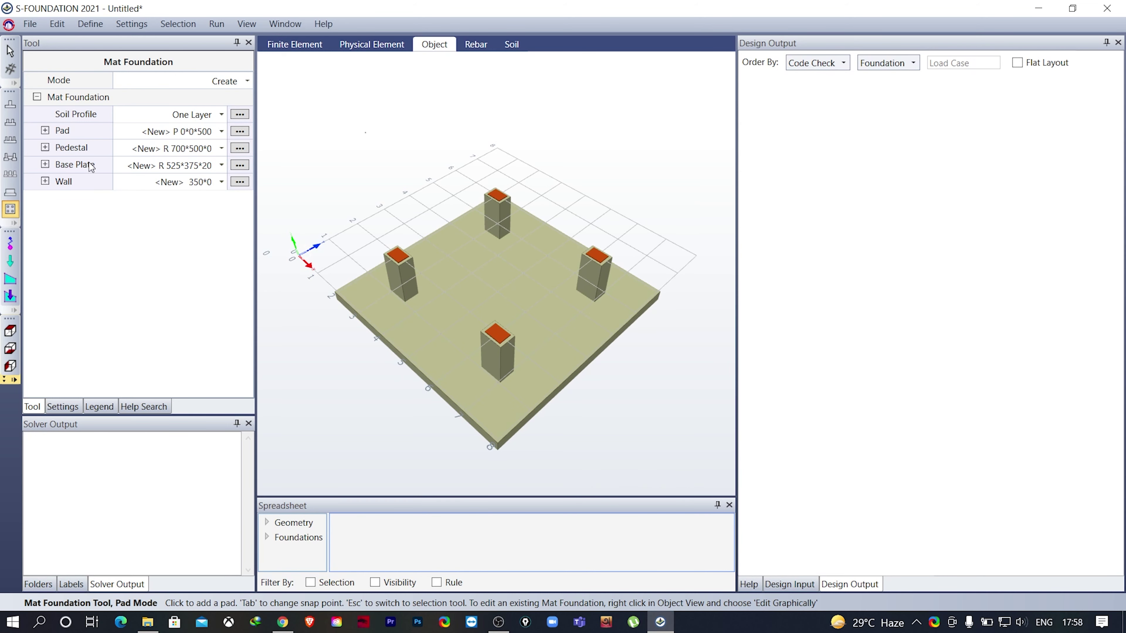
Remove the 525*375*20 base plate from the base plate definitions and accept the change.
click(239, 165)
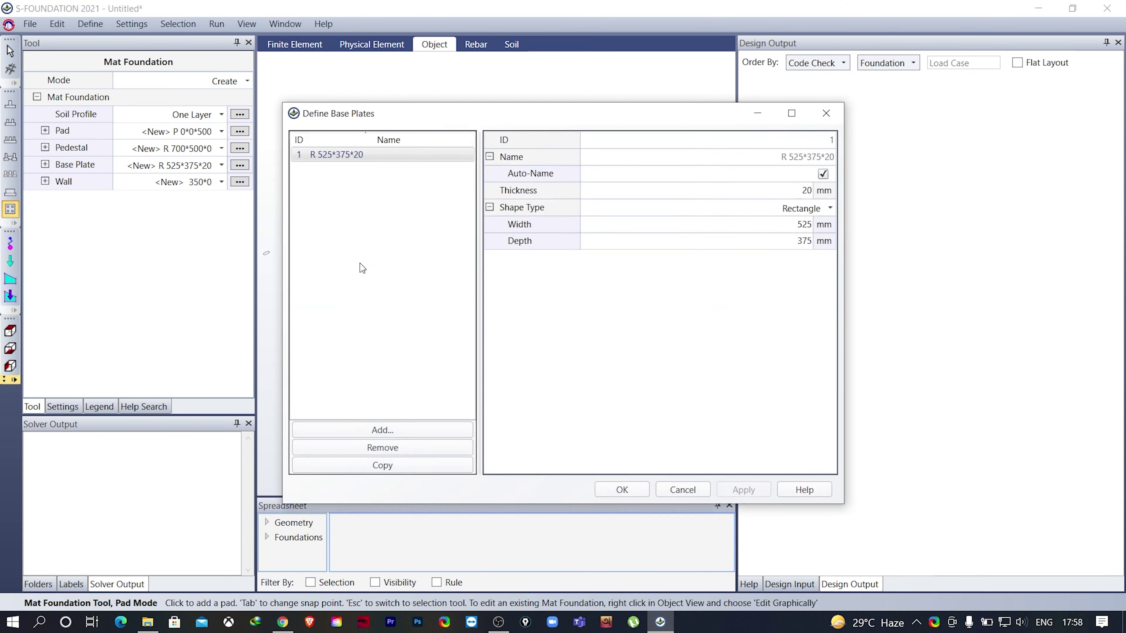
click(389, 451)
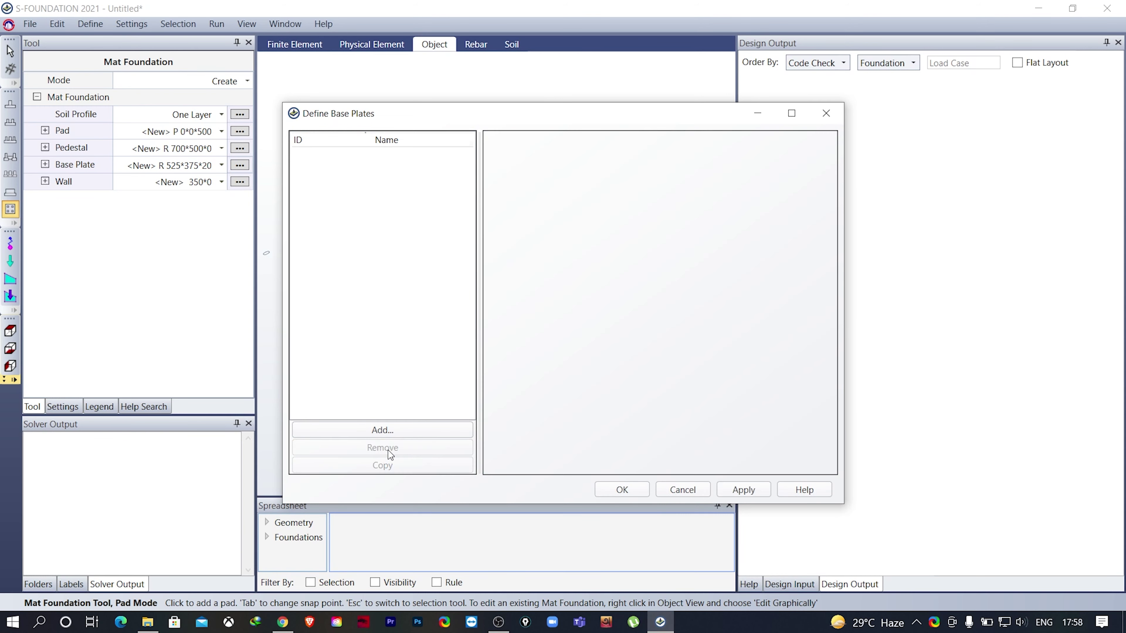
click(622, 491)
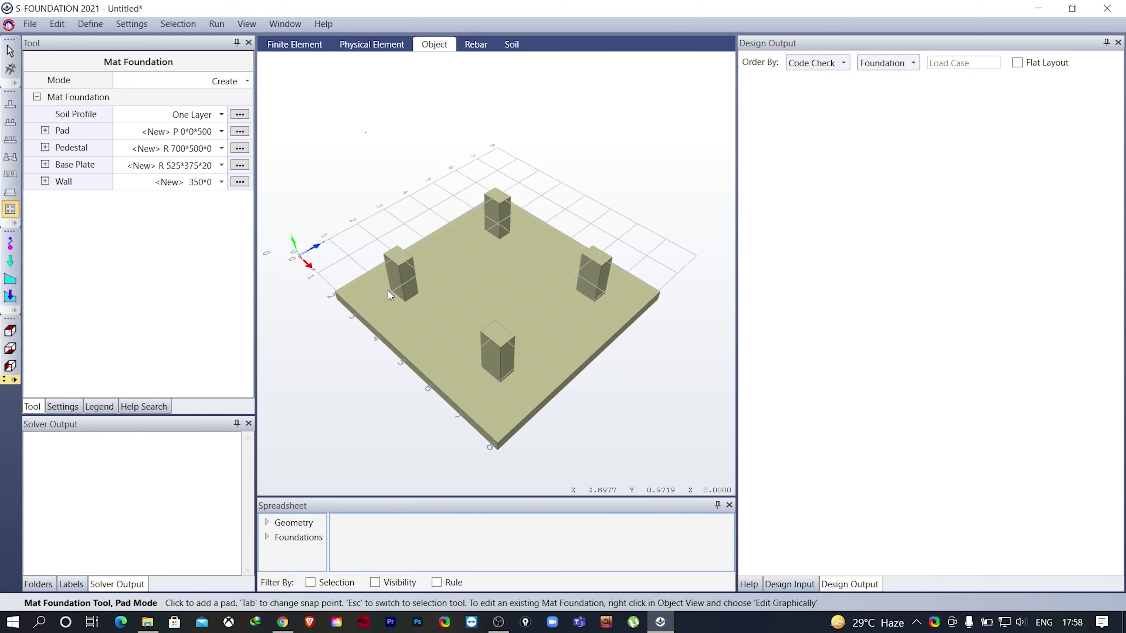
Reduce the pedestal width to 300 mm in the pedestal definitions and accept the change.
click(240, 149)
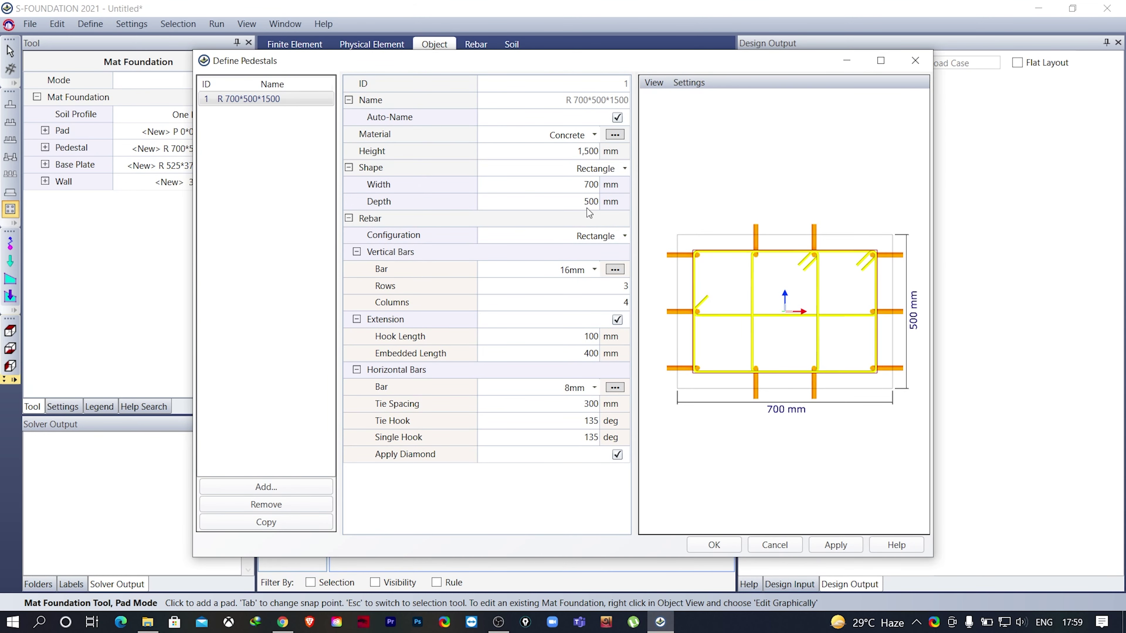
click(579, 187)
text(3)
key(Tab)
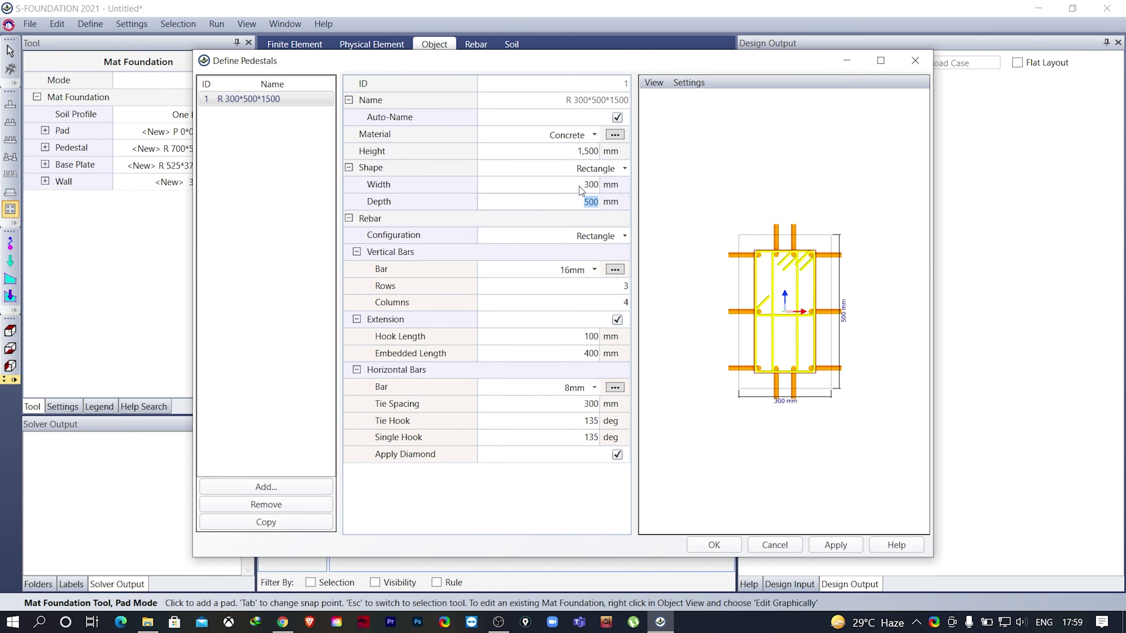
click(832, 546)
click(716, 549)
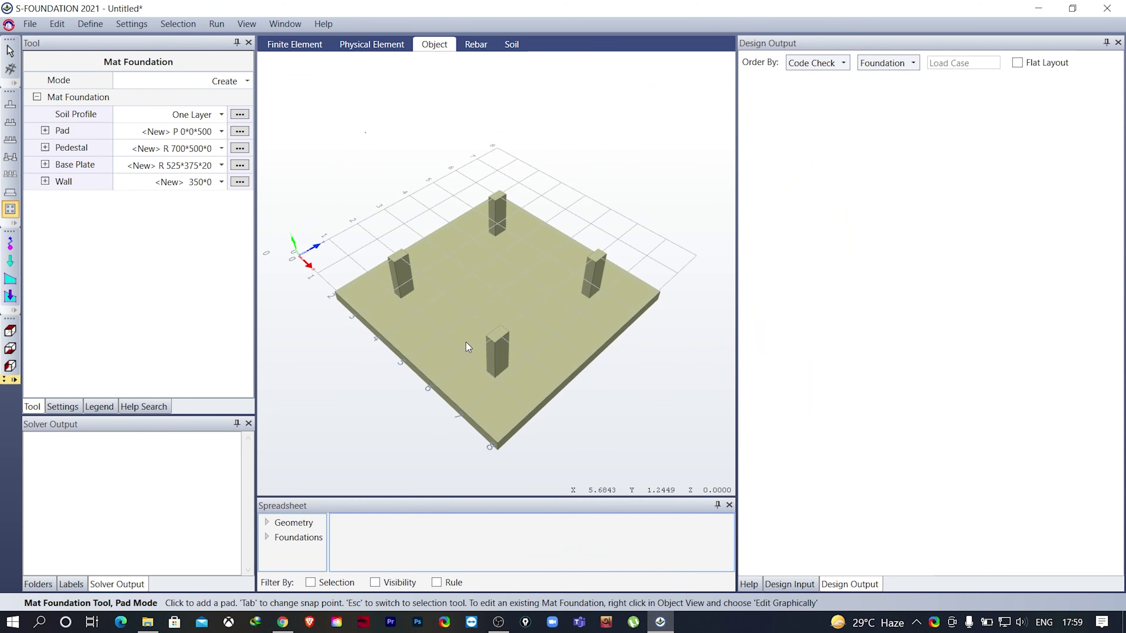
scroll(466, 343, up, 1)
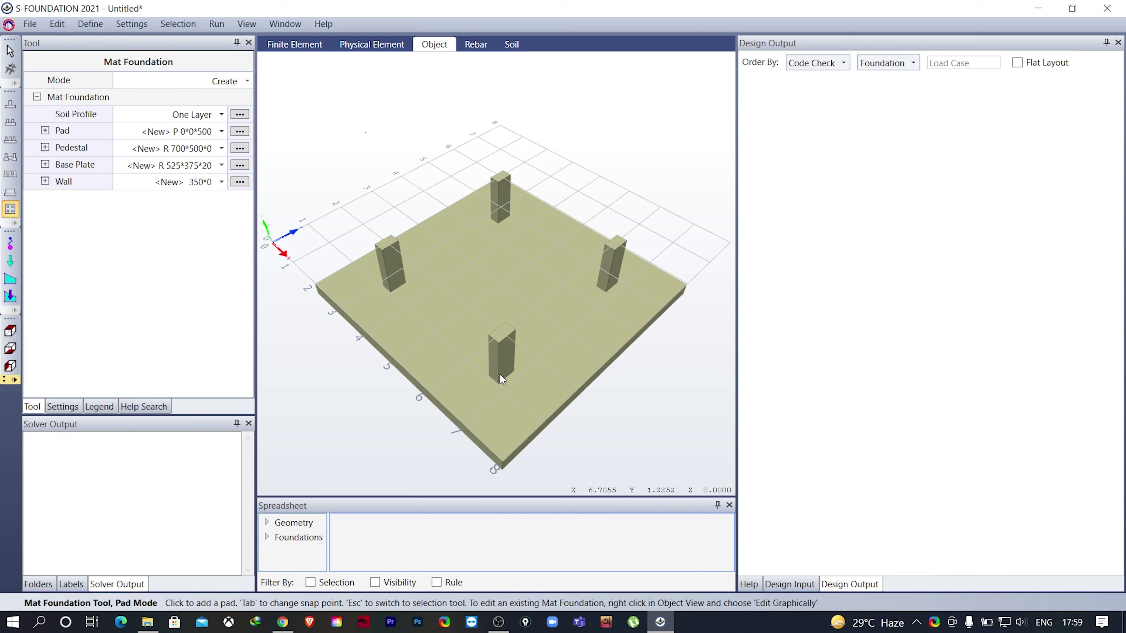
Add a design load case named SW with the self weight substructure load factor enabled.
click(93, 25)
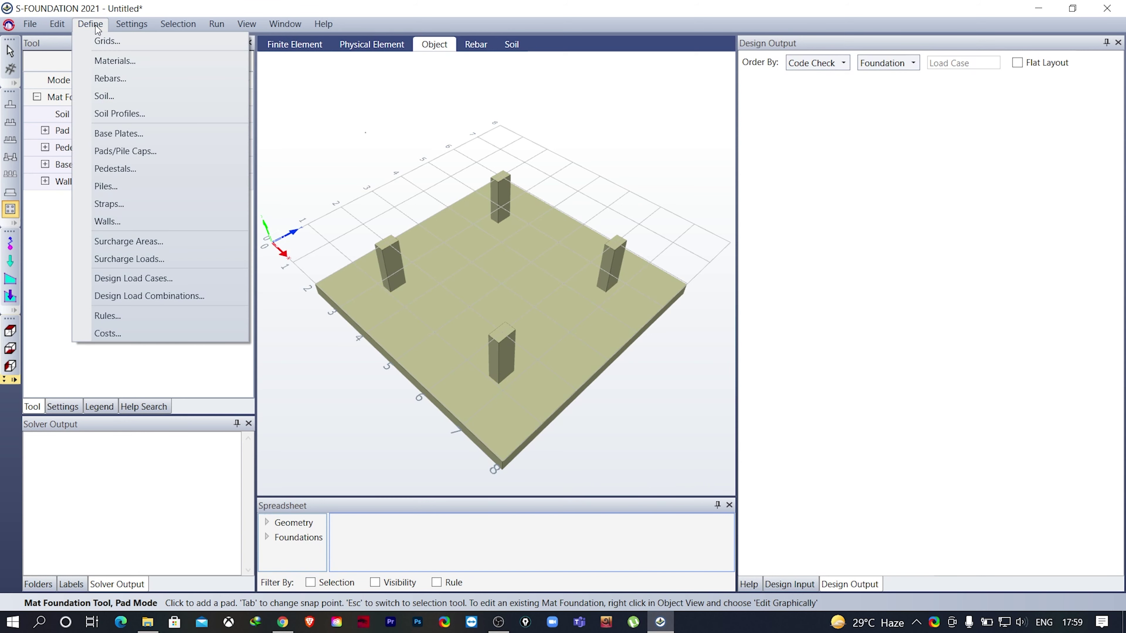
click(146, 283)
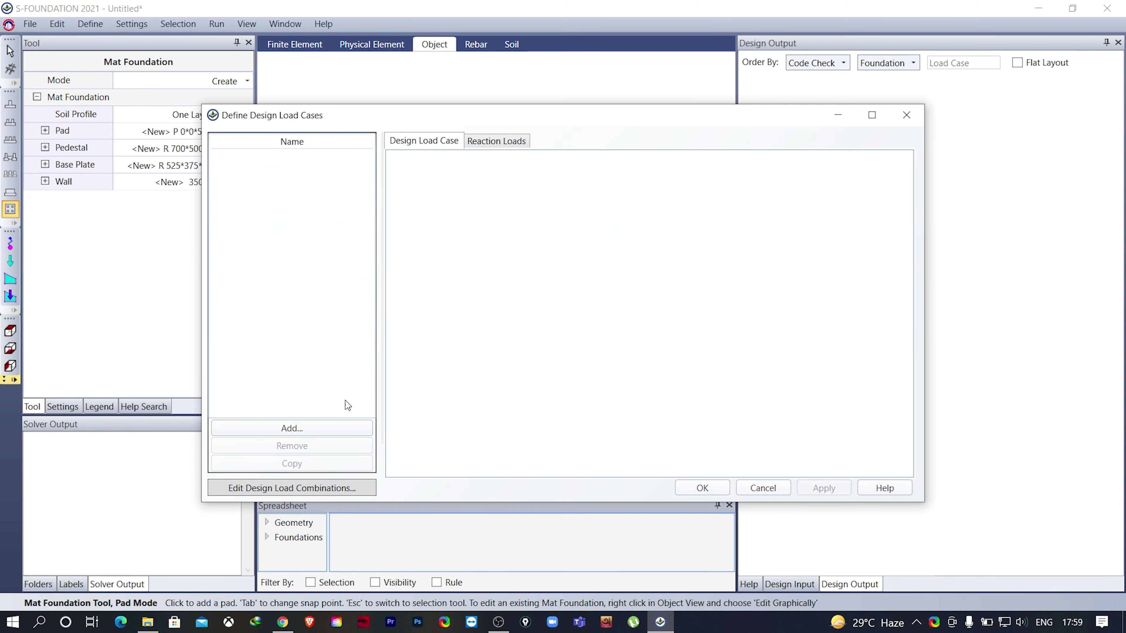
click(306, 428)
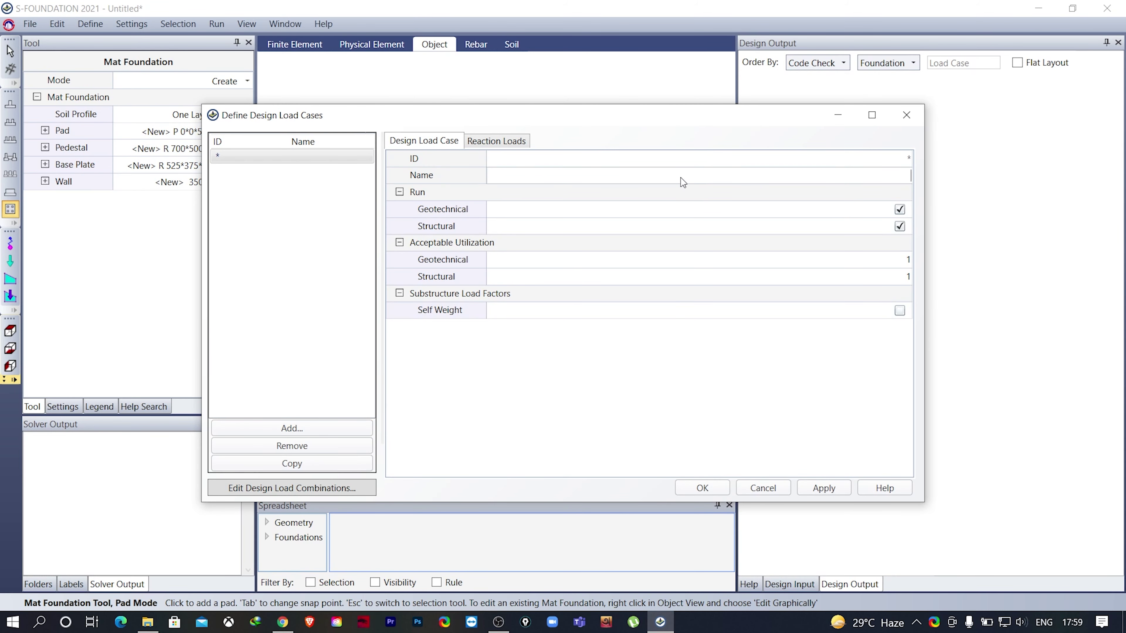
text(SW)
click(900, 311)
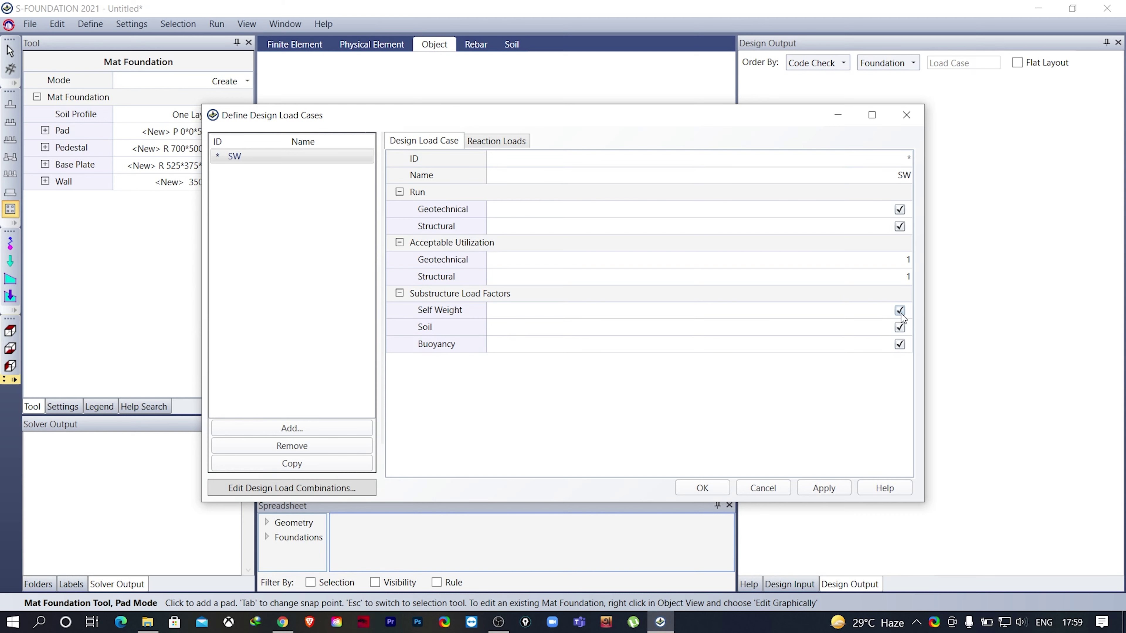
Disable the buoyancy substructure load factor for the SW load case and apply the change.
click(900, 347)
click(823, 488)
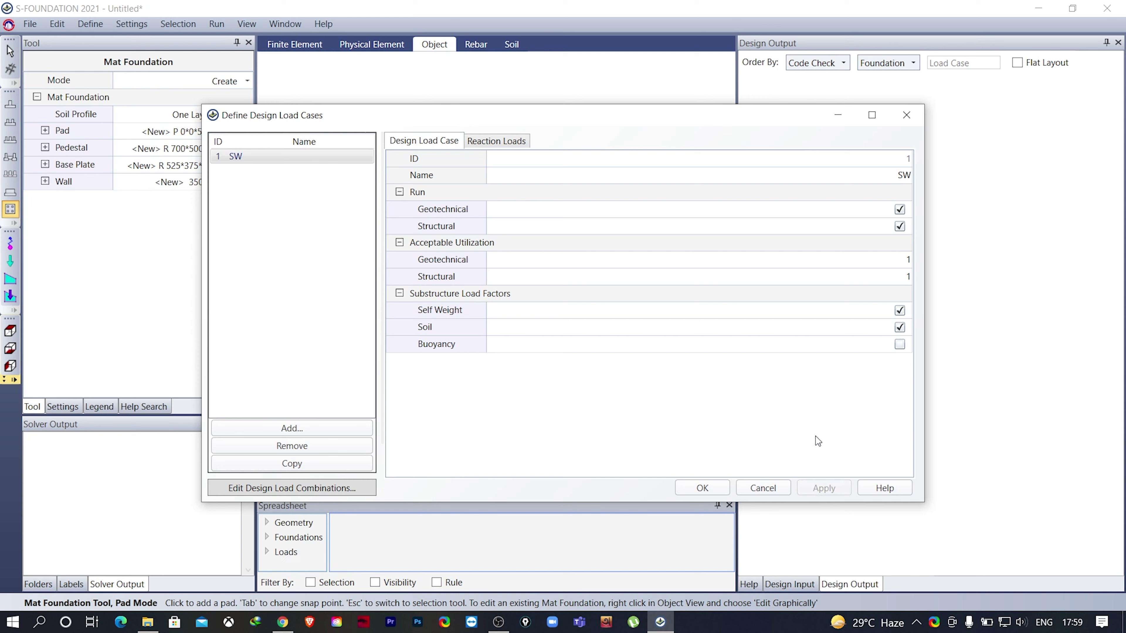
Add a design load case named DL with an Fz reaction load of -254 kN at all four joints and apply it.
click(292, 427)
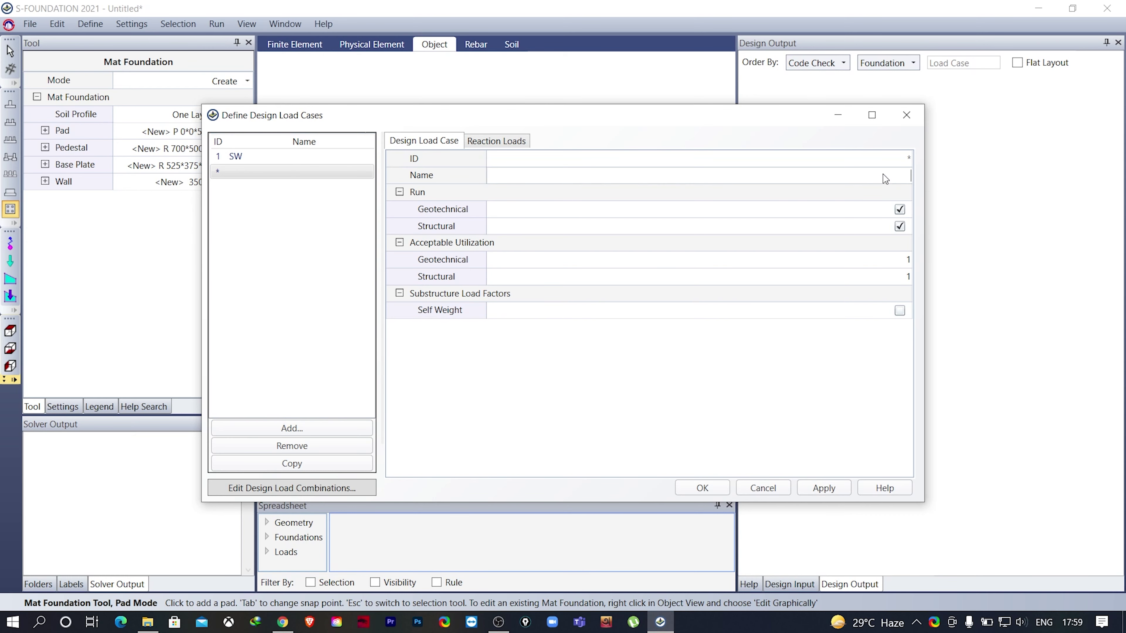
text(DL)
click(524, 143)
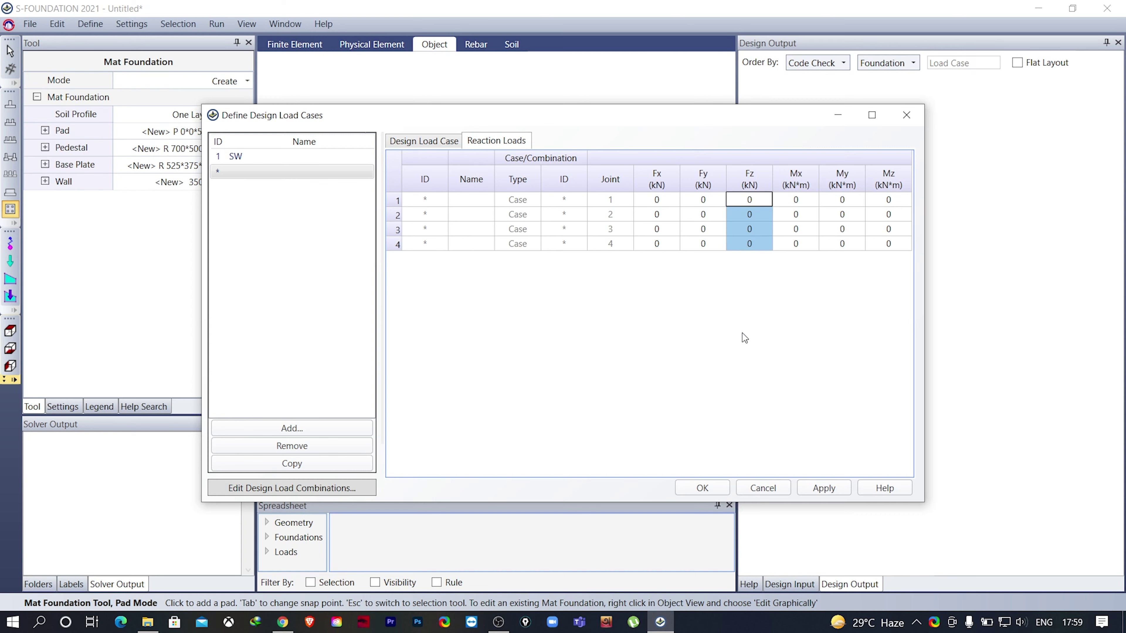
text(-254)
key(Return)
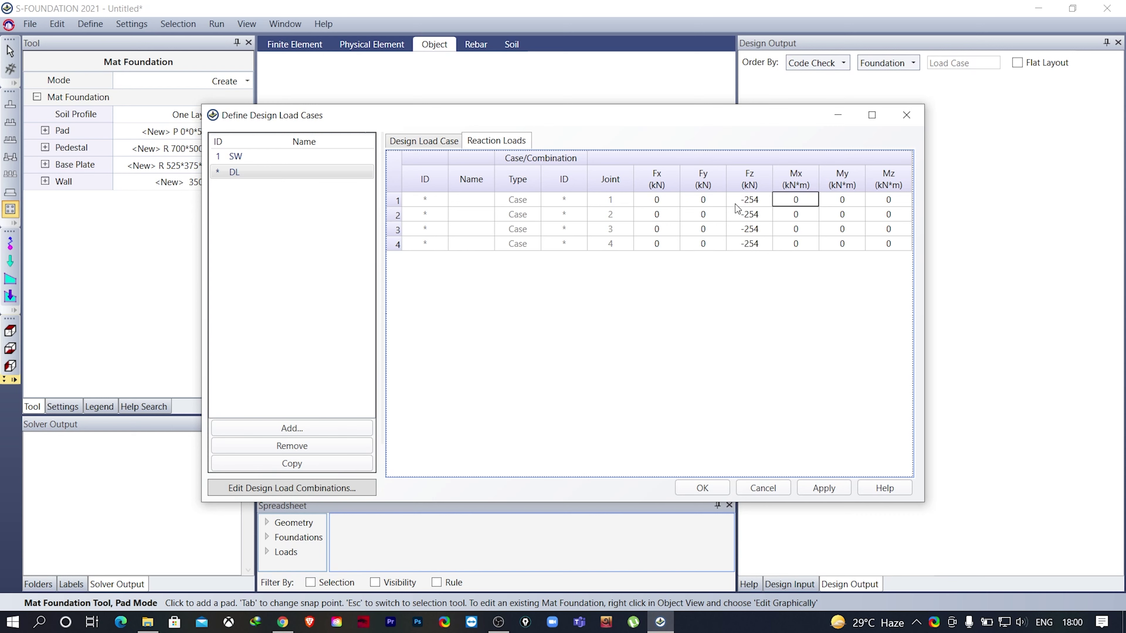
click(830, 488)
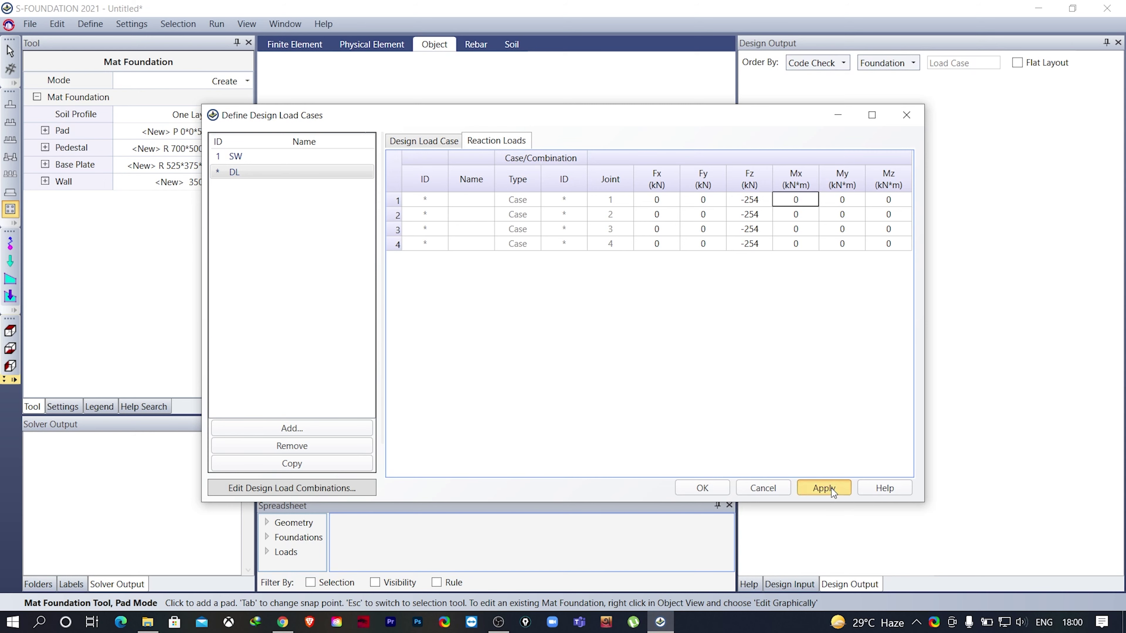
Add a design load case named LL with an Fz reaction load of -196 kN at all four joints and apply it.
click(425, 141)
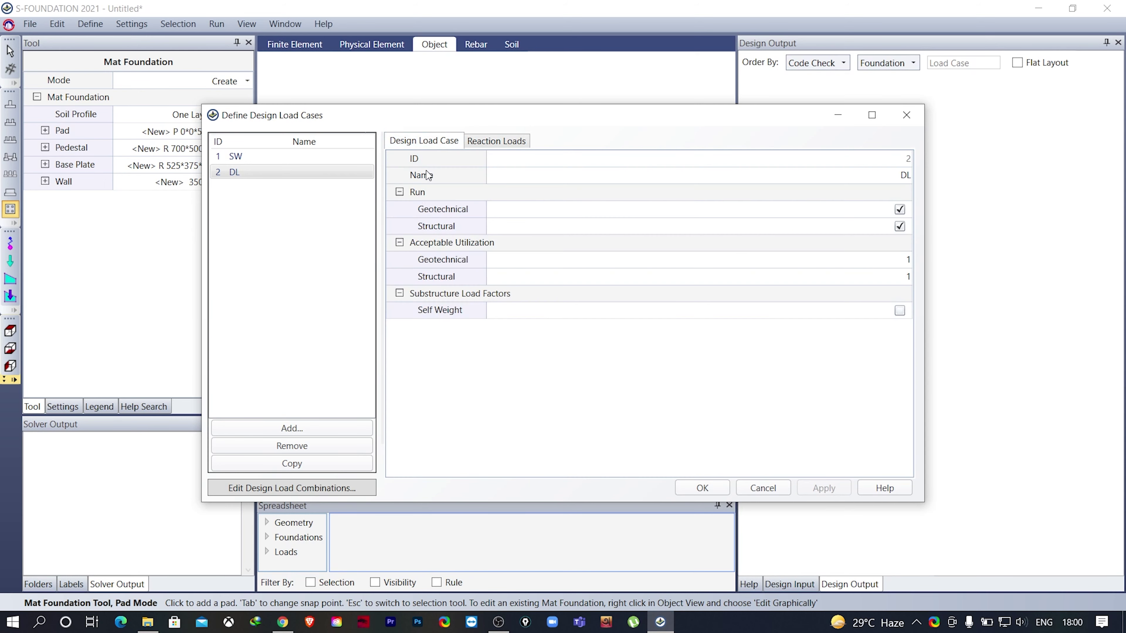
click(300, 427)
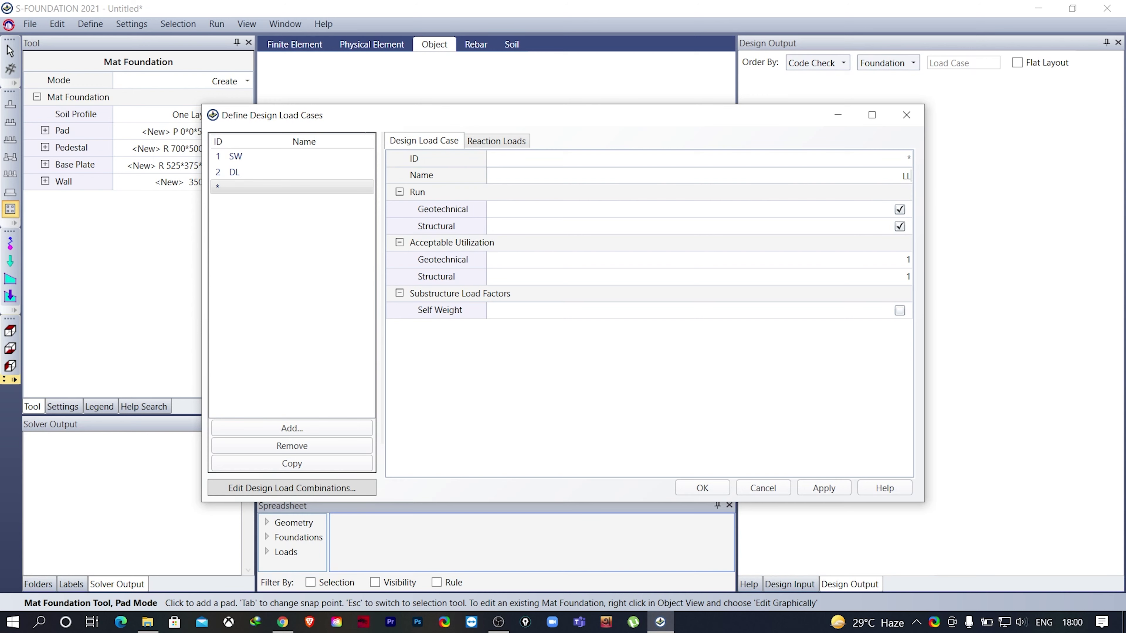
click(509, 142)
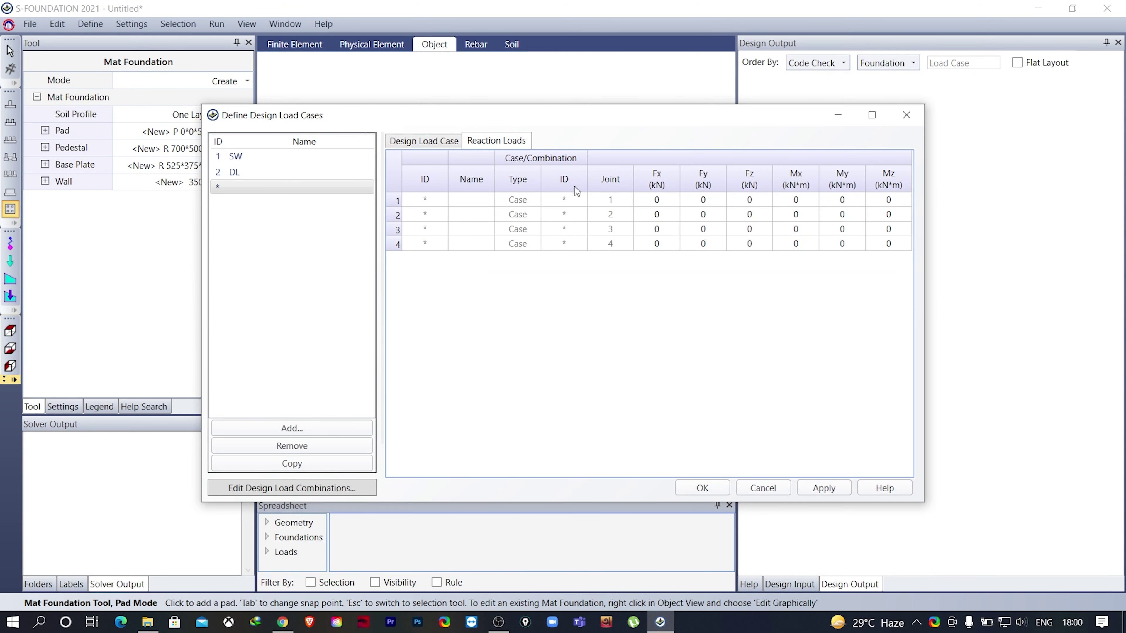
click(754, 200)
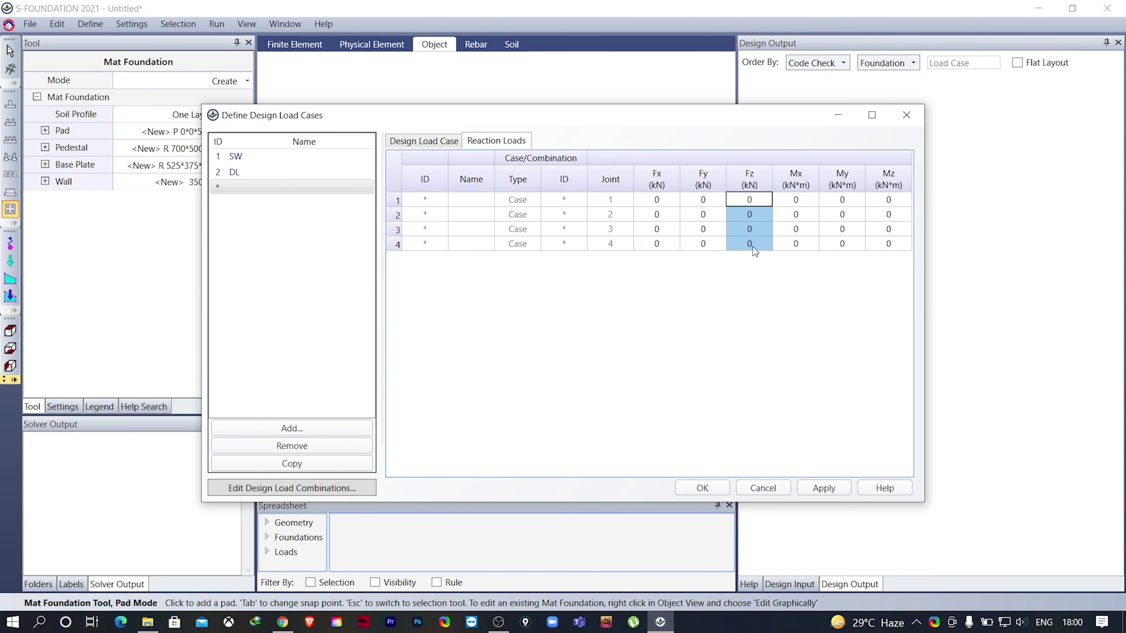
text(-196)
key(Tab)
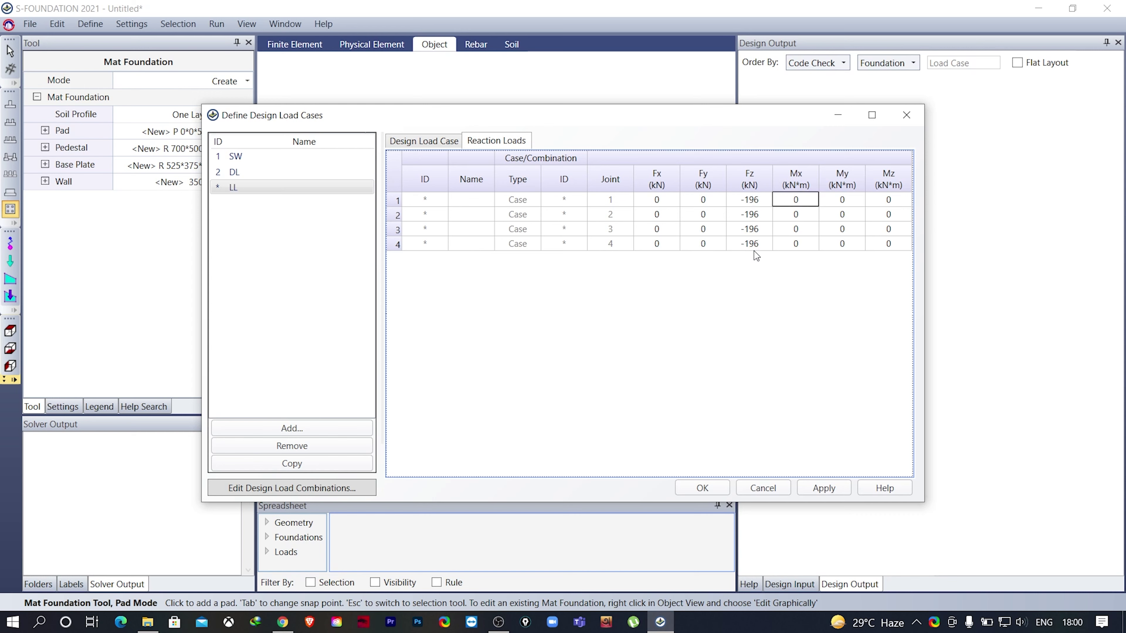
click(822, 488)
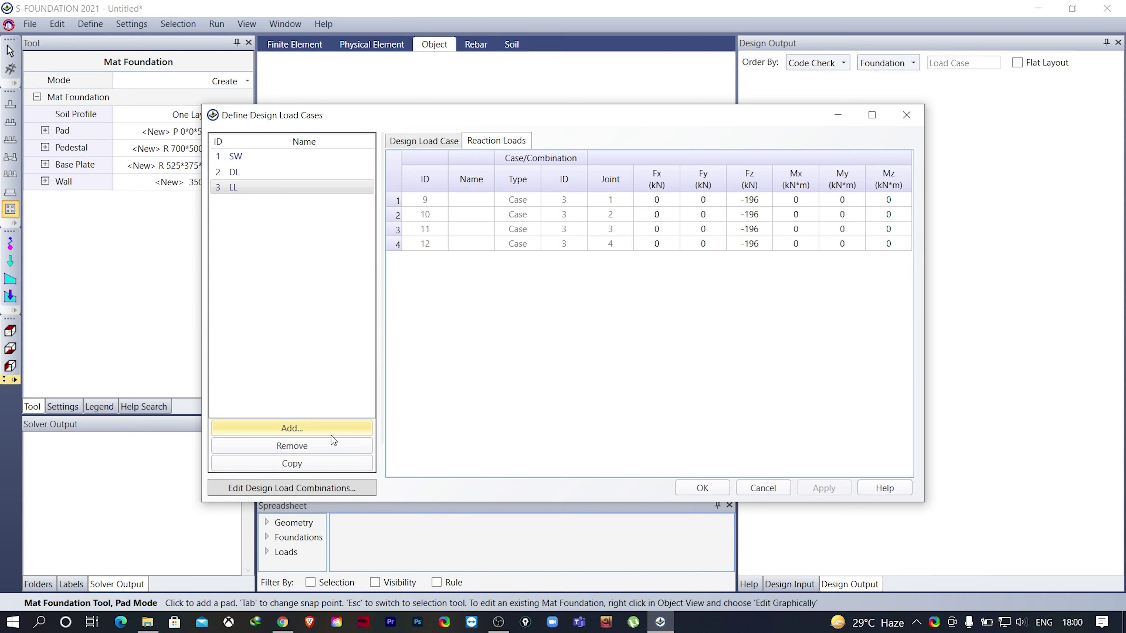
Add a design load case named WX with an Fx reaction load of 36.7 kN at all four joints and apply it.
click(422, 145)
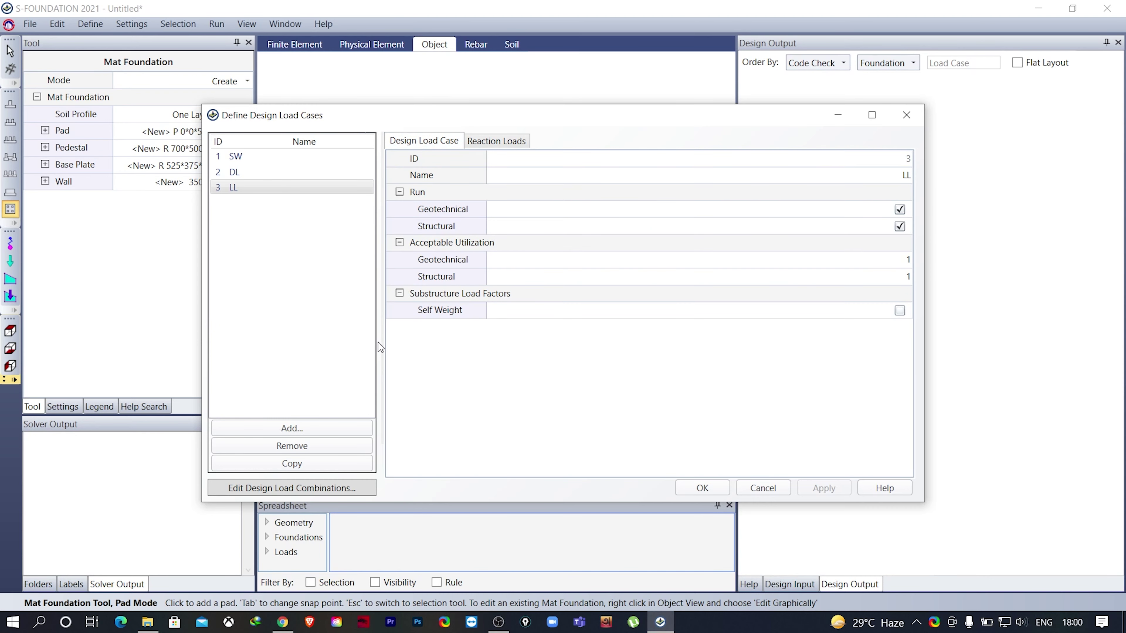
click(310, 429)
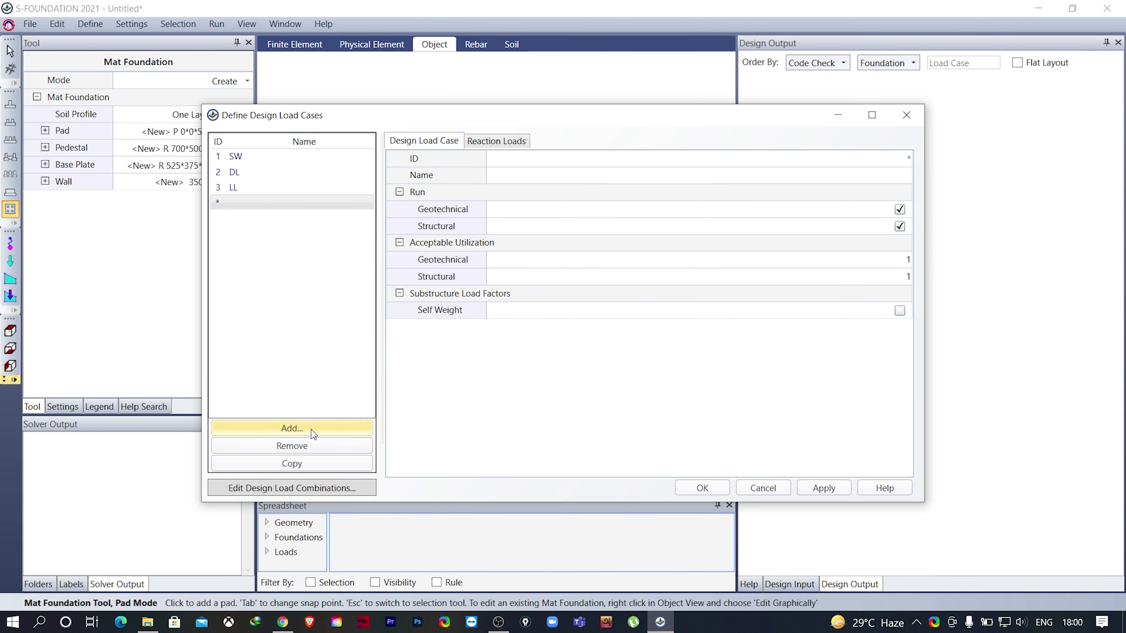
click(883, 179)
text(WX)
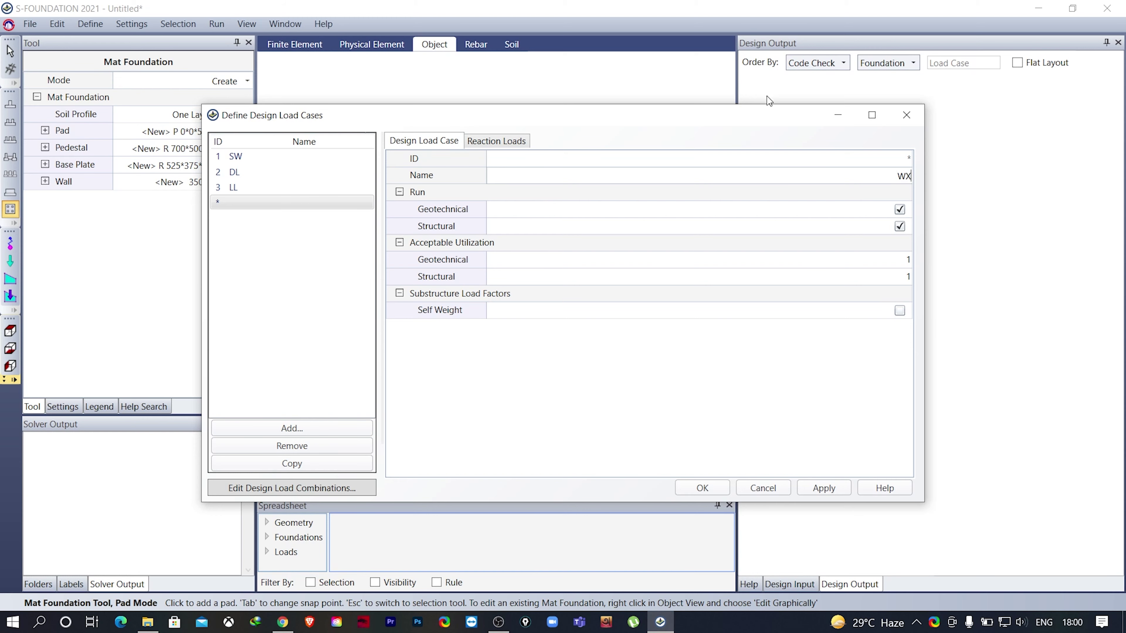
click(496, 136)
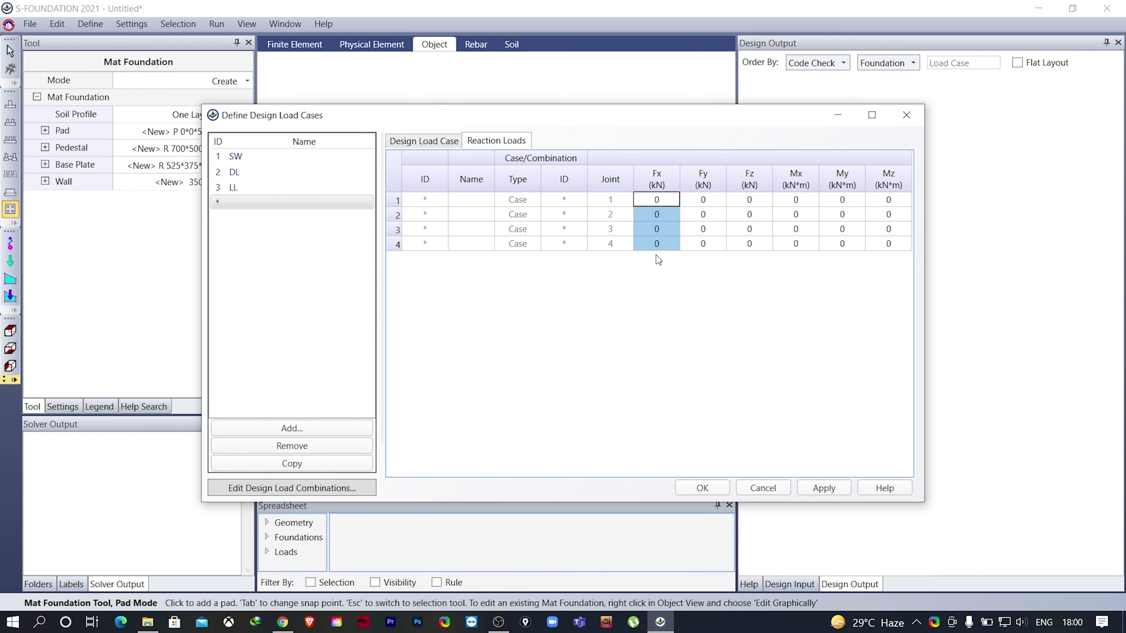
text(36.7)
key(Tab)
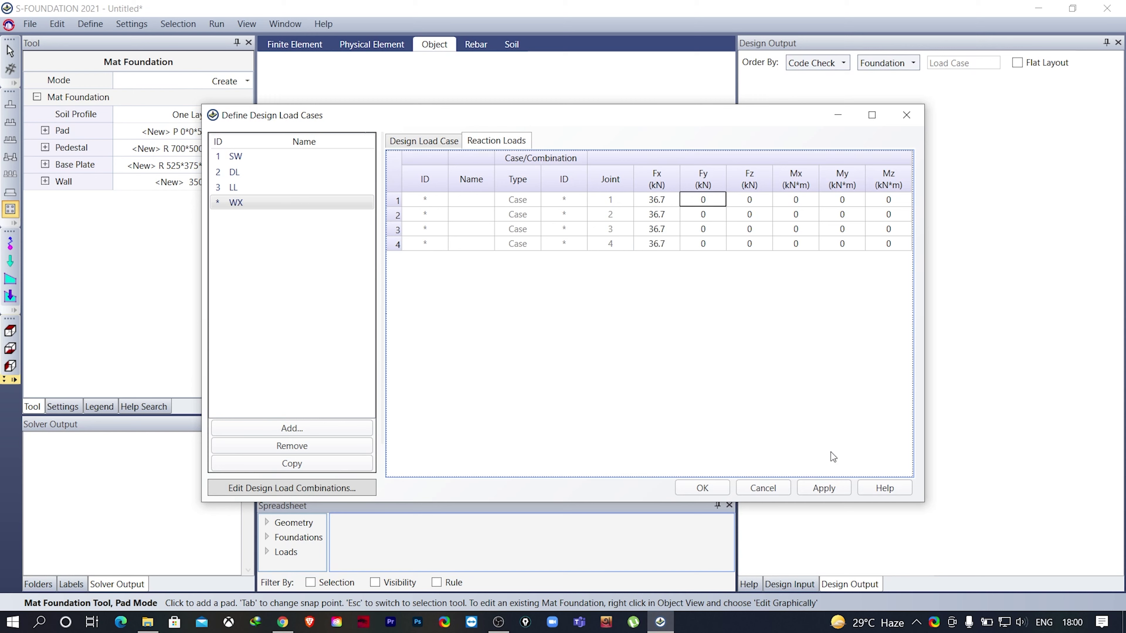
click(818, 486)
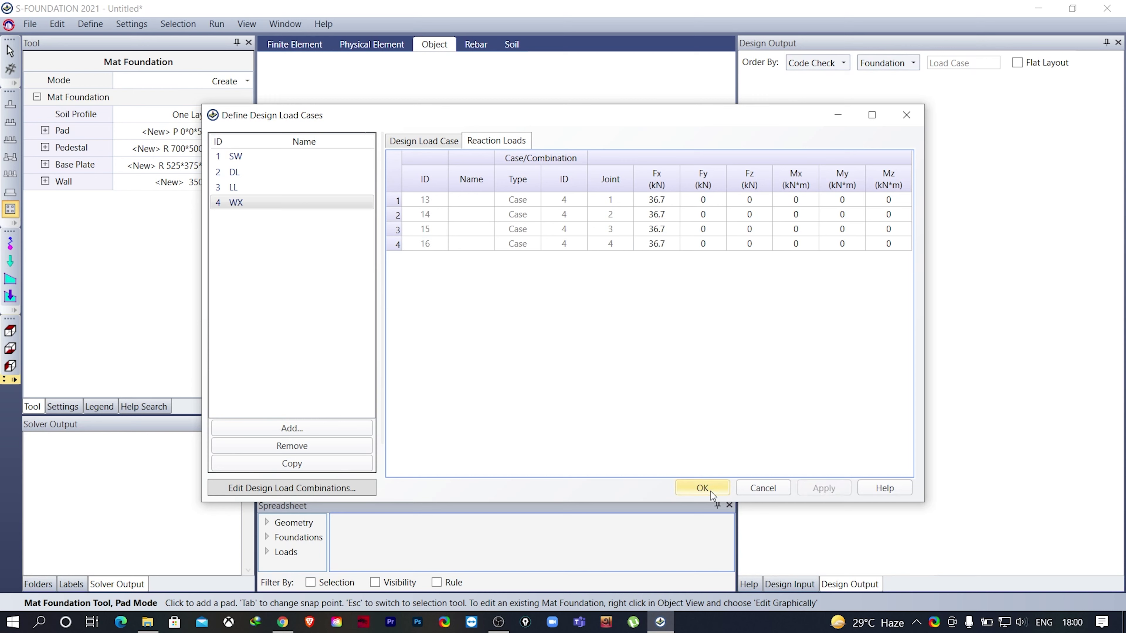
Add a design load case named WY with an Fy reaction load of 36.7 kN at all four joints and apply it.
click(413, 148)
click(342, 430)
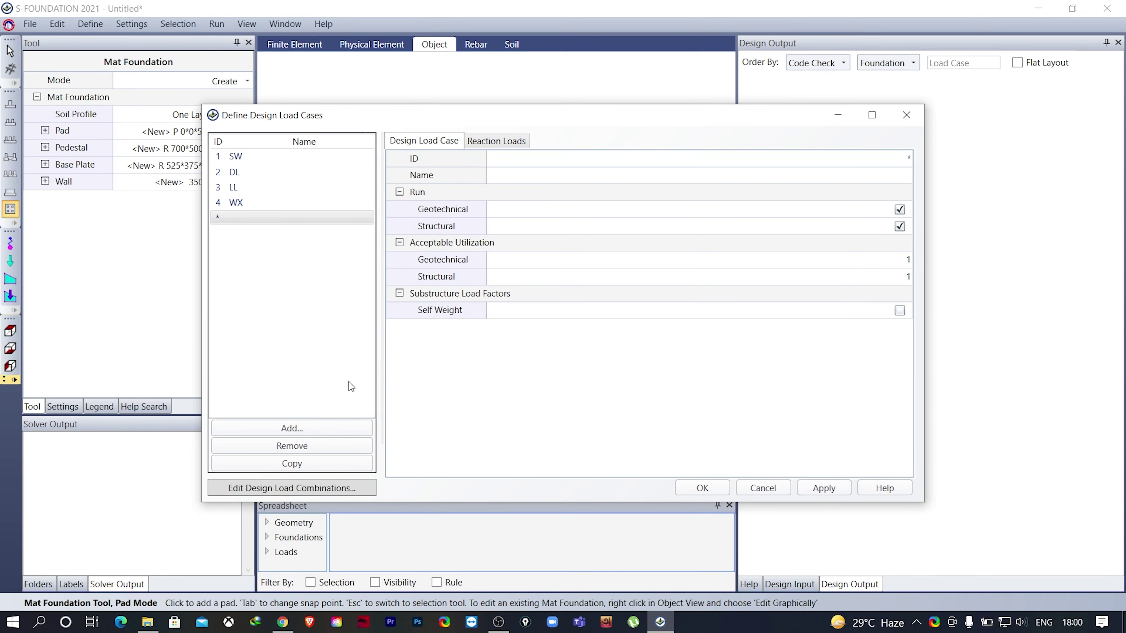
click(658, 176)
text(WY)
click(506, 143)
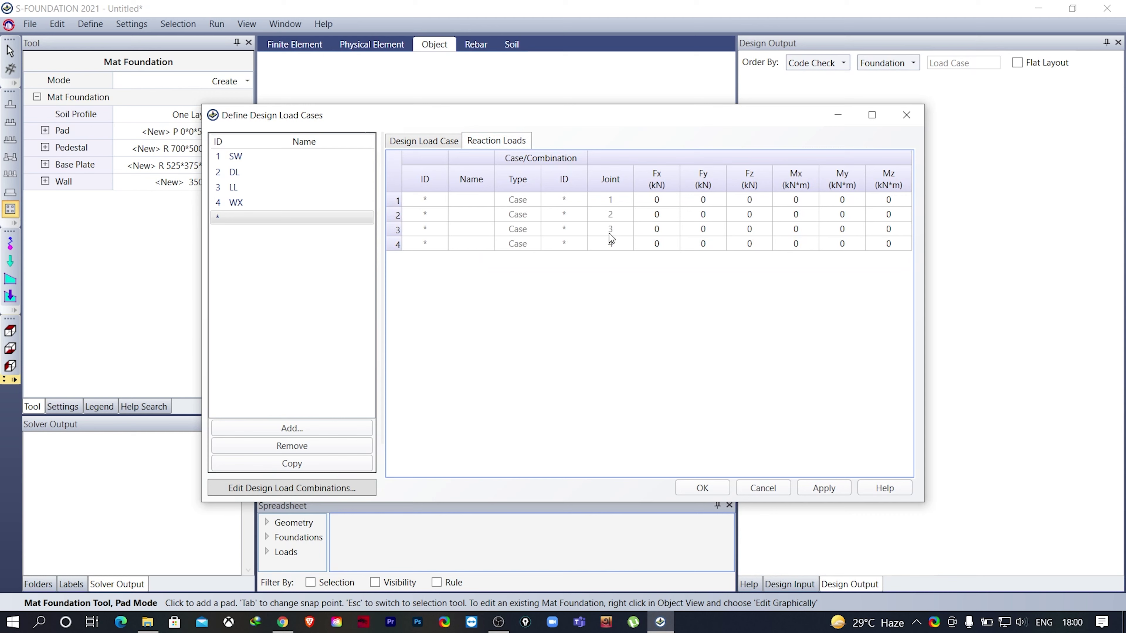
drag(702, 199, 708, 266)
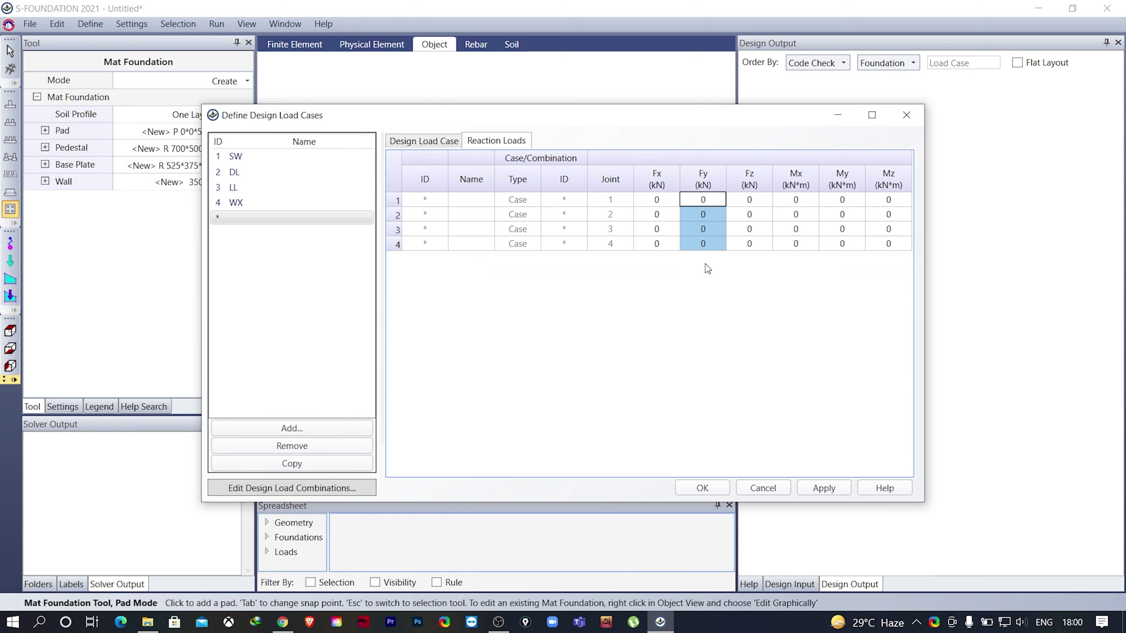
text(36.7)
key(Tab)
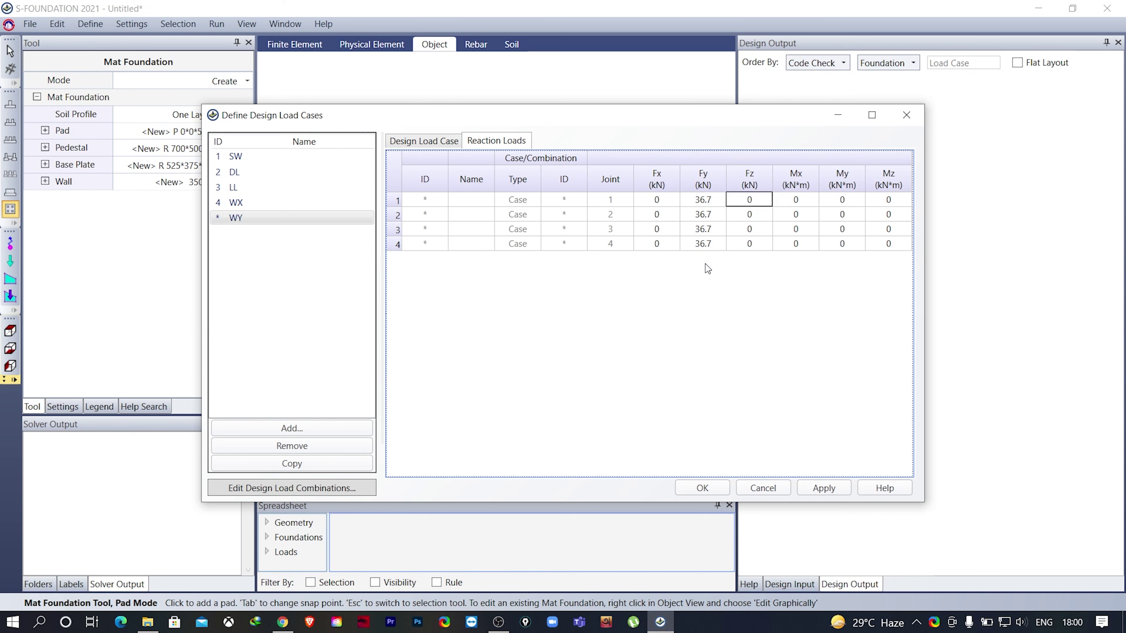
click(828, 487)
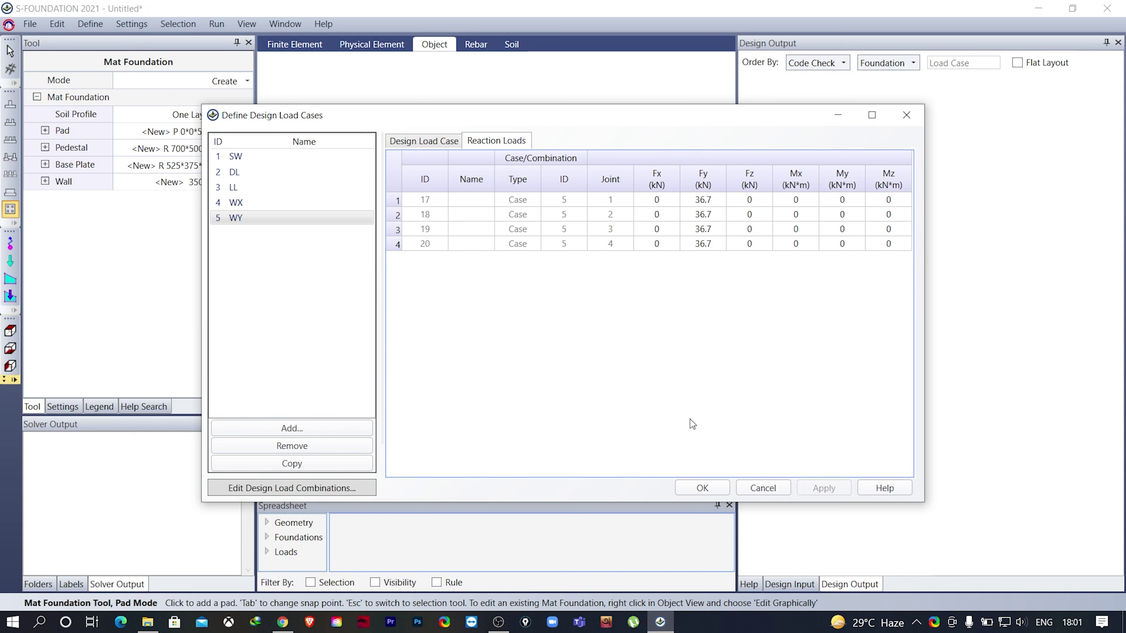
Add a design load case named SRCHARGE without reaction loads and accept the load case definitions.
click(434, 140)
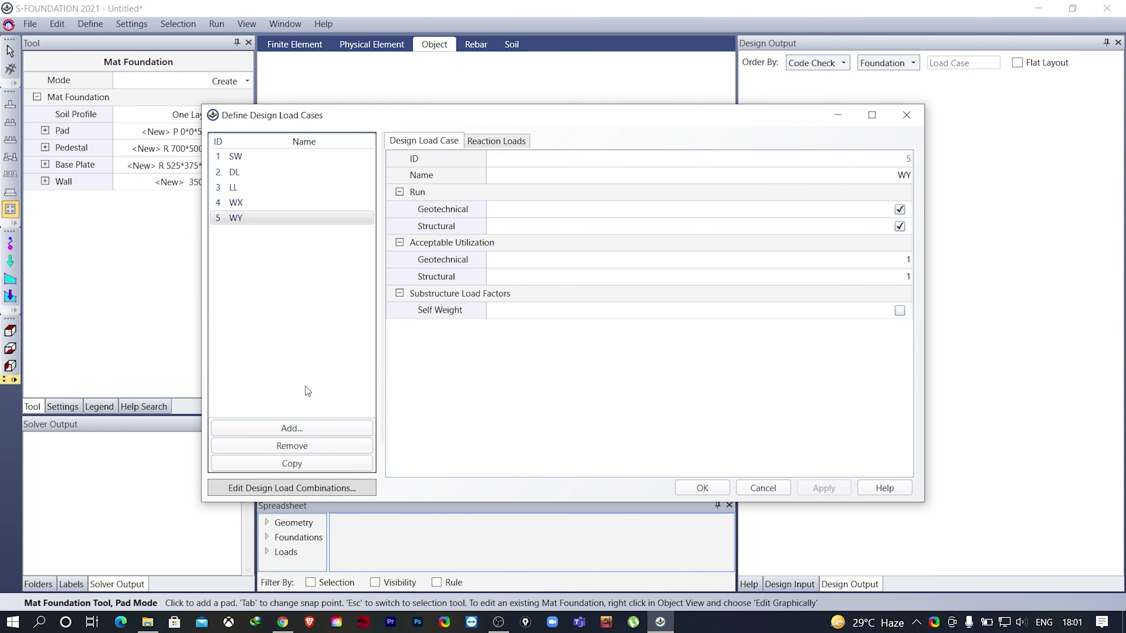
click(293, 428)
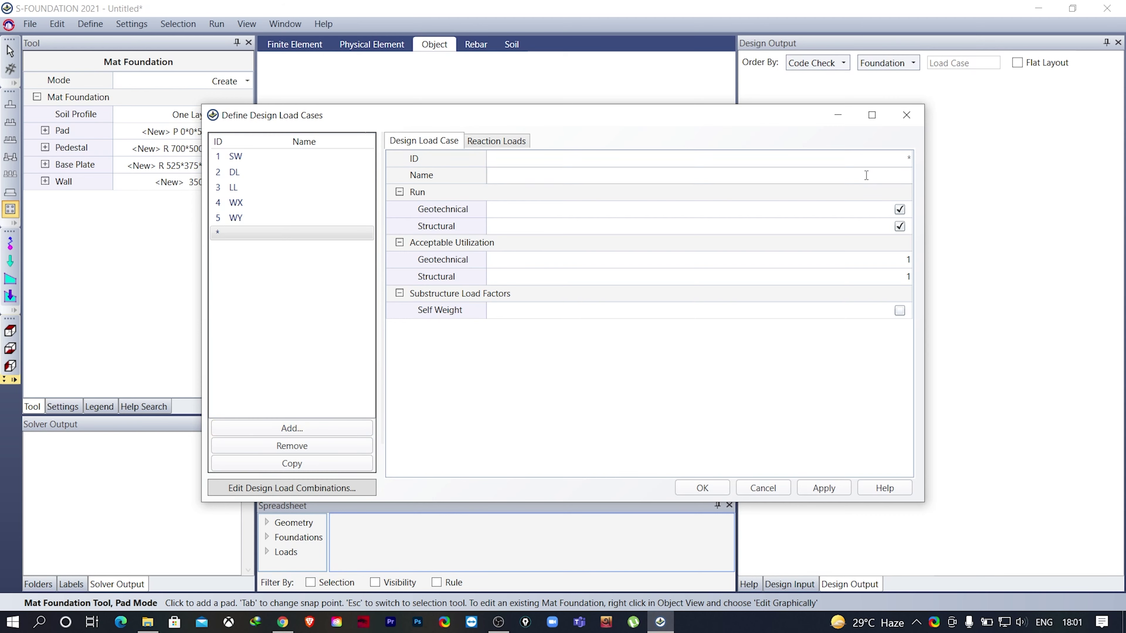
text(SRCHARGE)
click(495, 142)
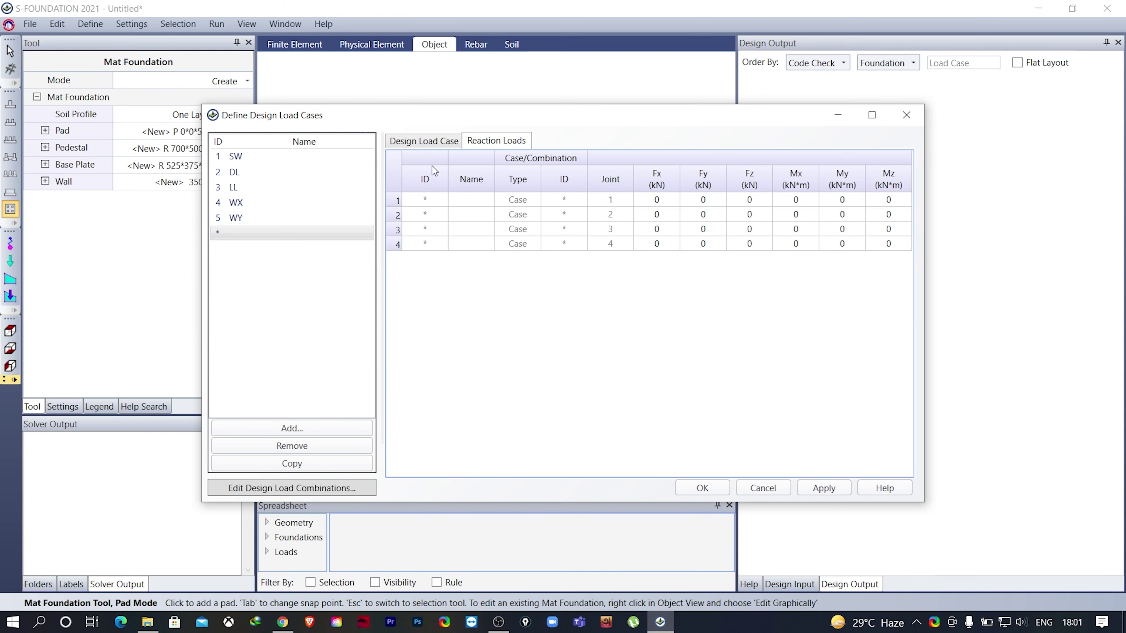
click(437, 141)
click(825, 488)
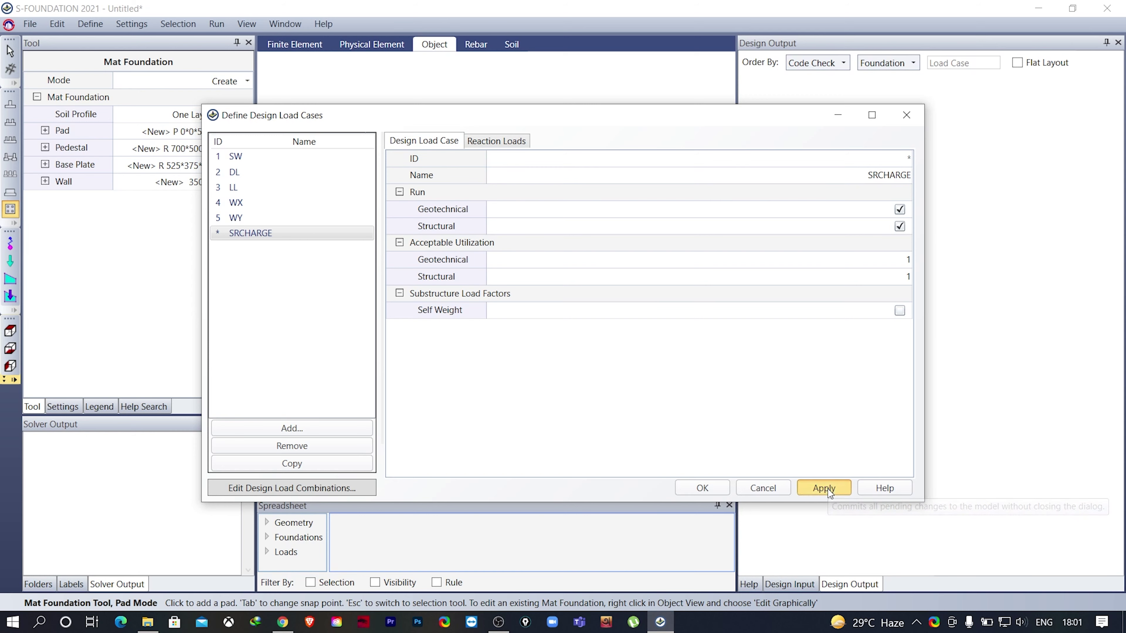
click(709, 492)
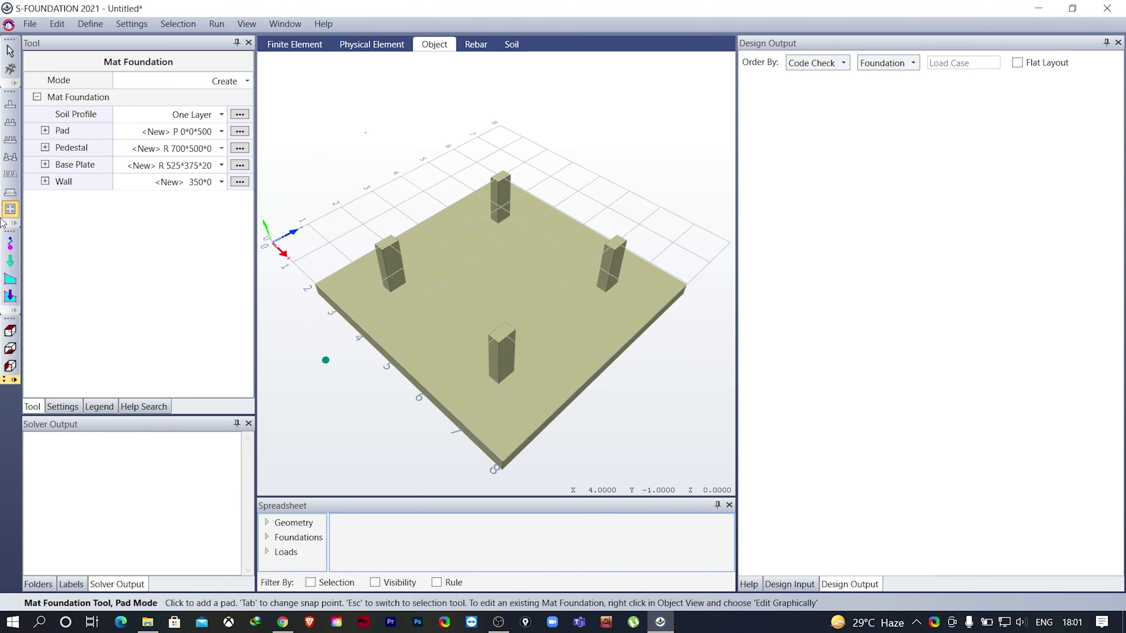
With the Reaction Load tool active, rename the SRCHARGE design load case as SURCHARGE and accept the change.
click(11, 262)
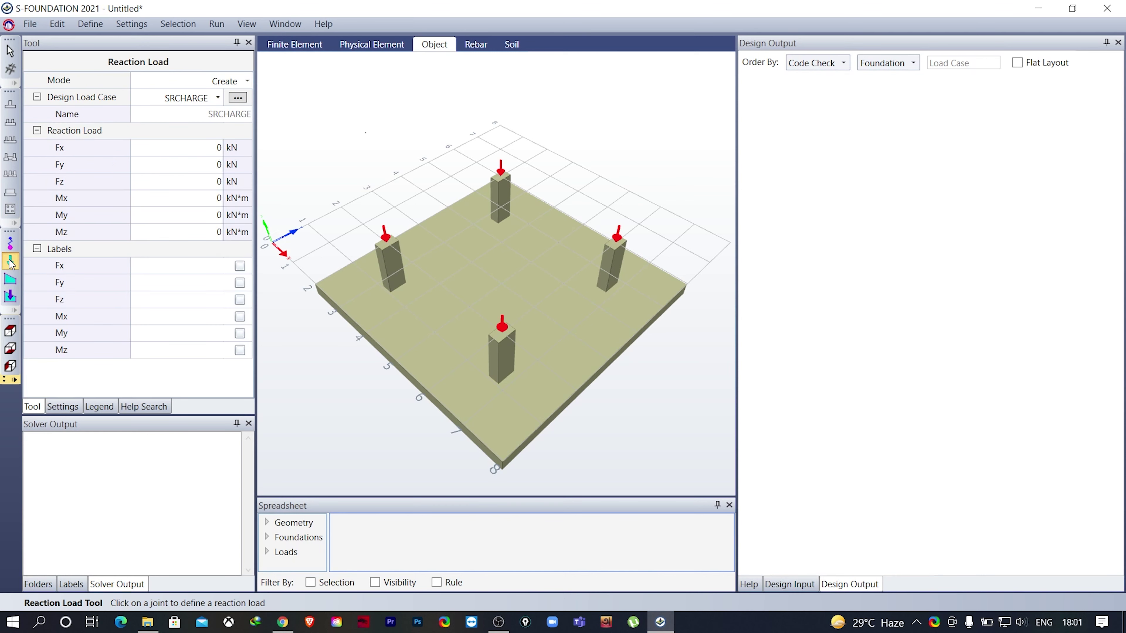
click(219, 98)
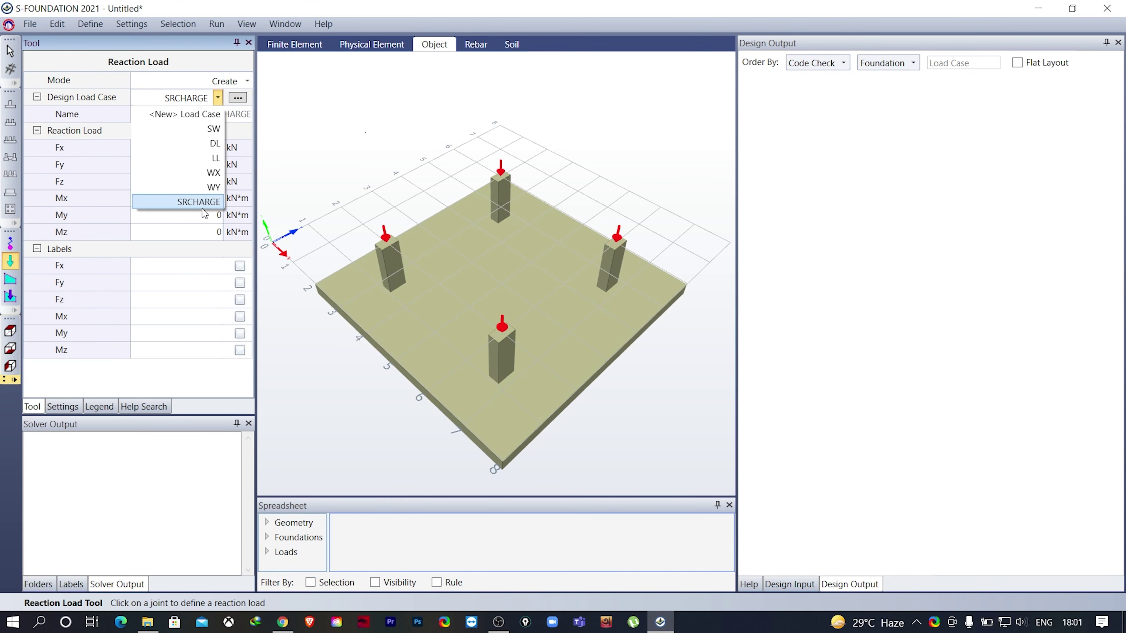
click(197, 204)
click(237, 97)
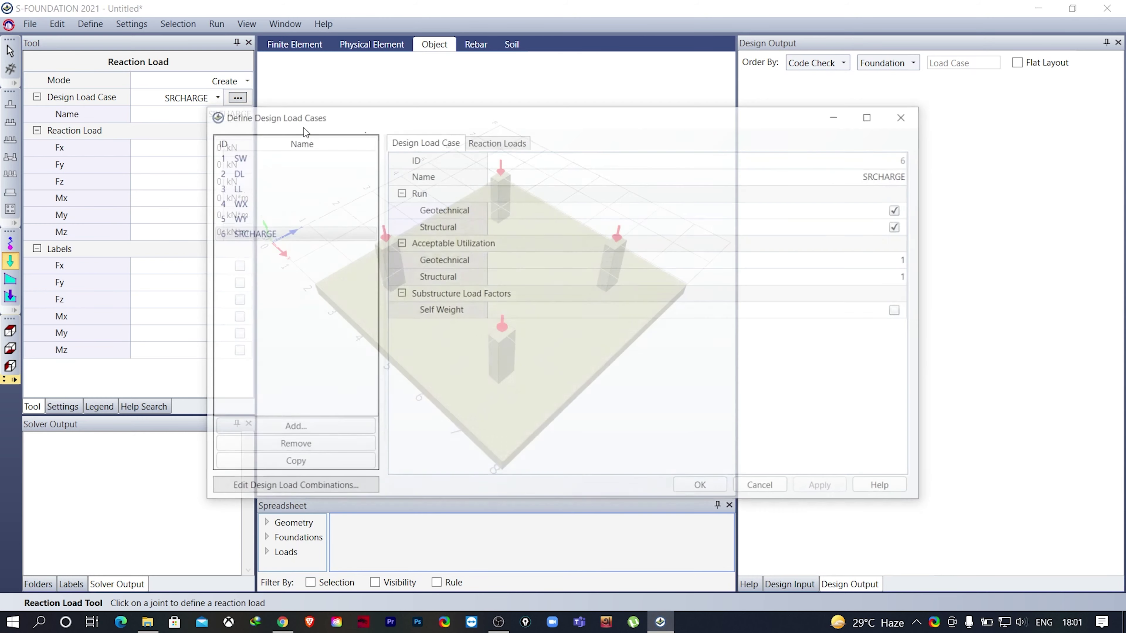
click(872, 175)
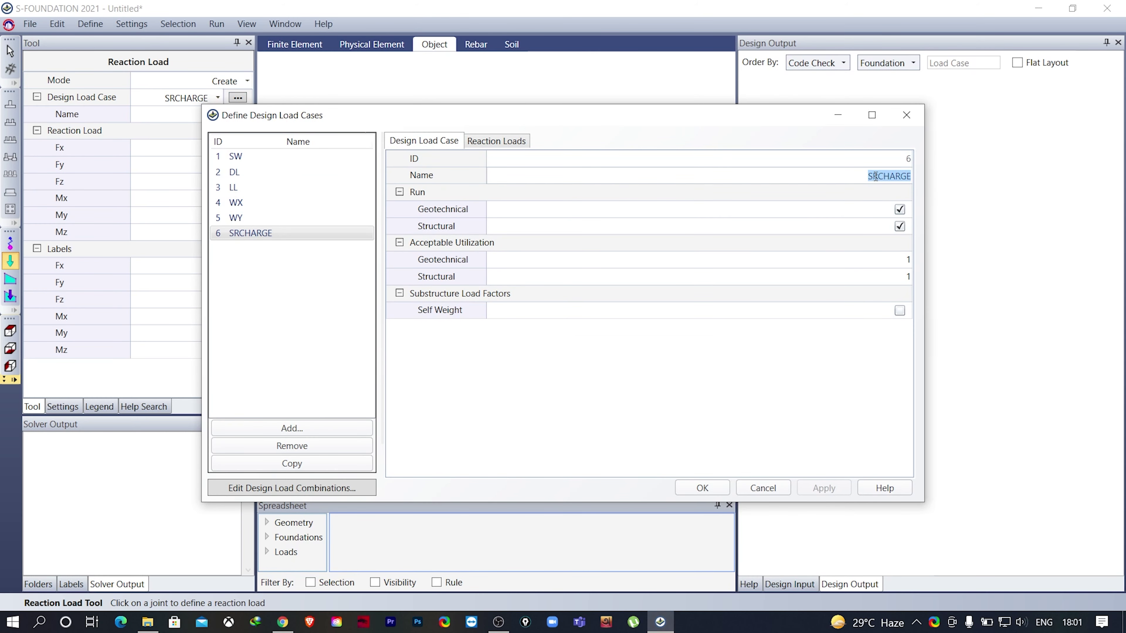
click(874, 176)
text(U)
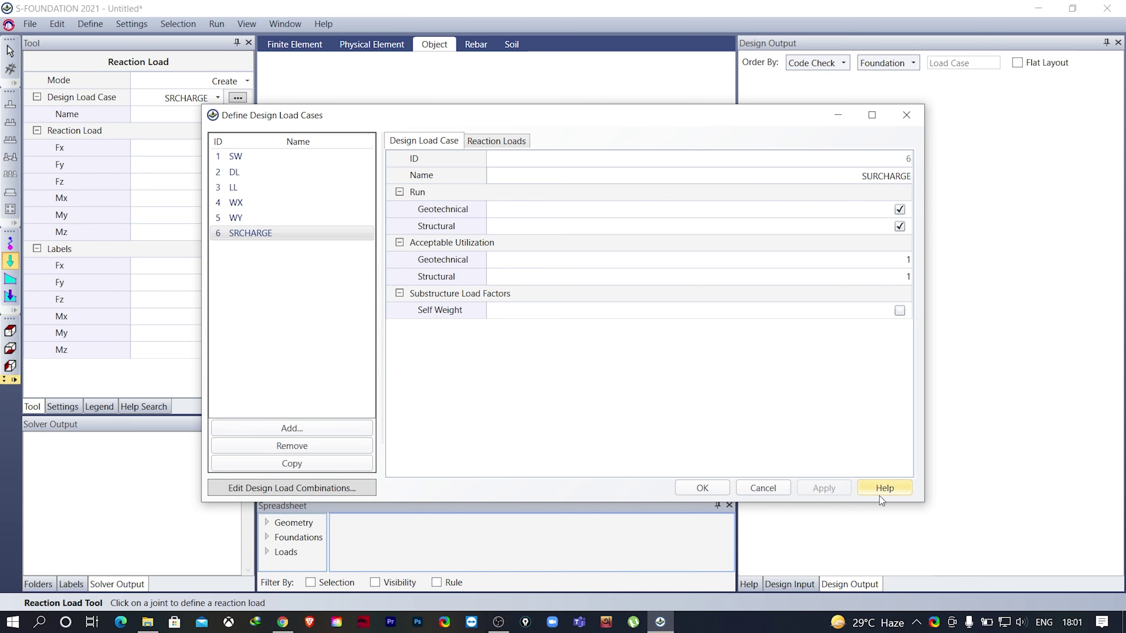
click(702, 487)
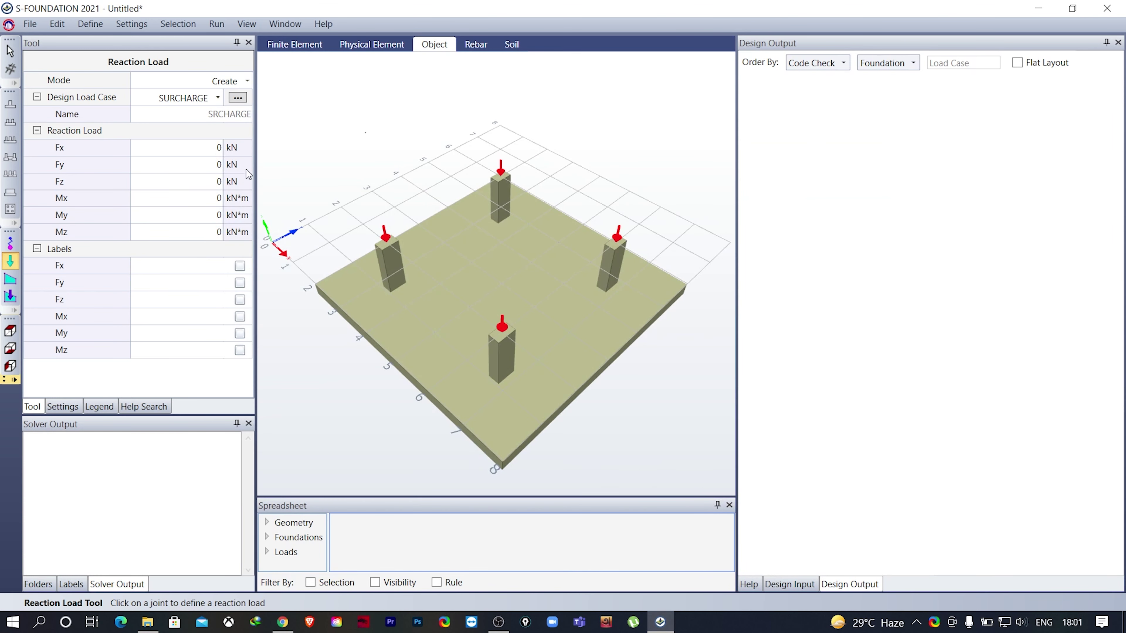
Display the DL load case's reaction loads with Fz labels to check them at the pedestals.
click(217, 99)
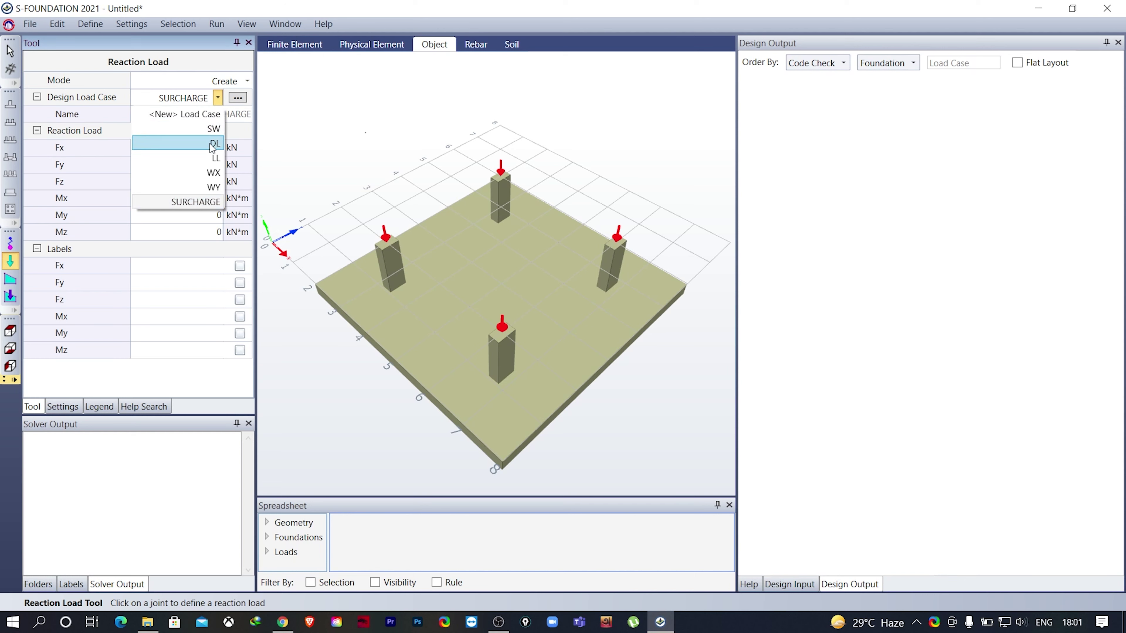
click(213, 146)
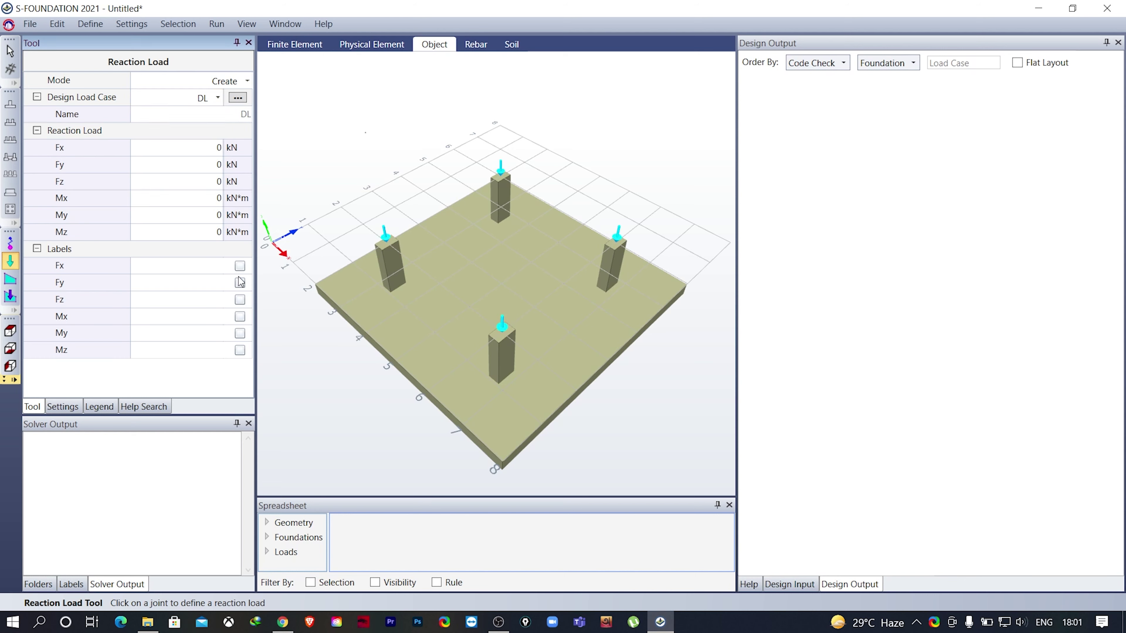
click(240, 300)
scroll(388, 242, up, 3)
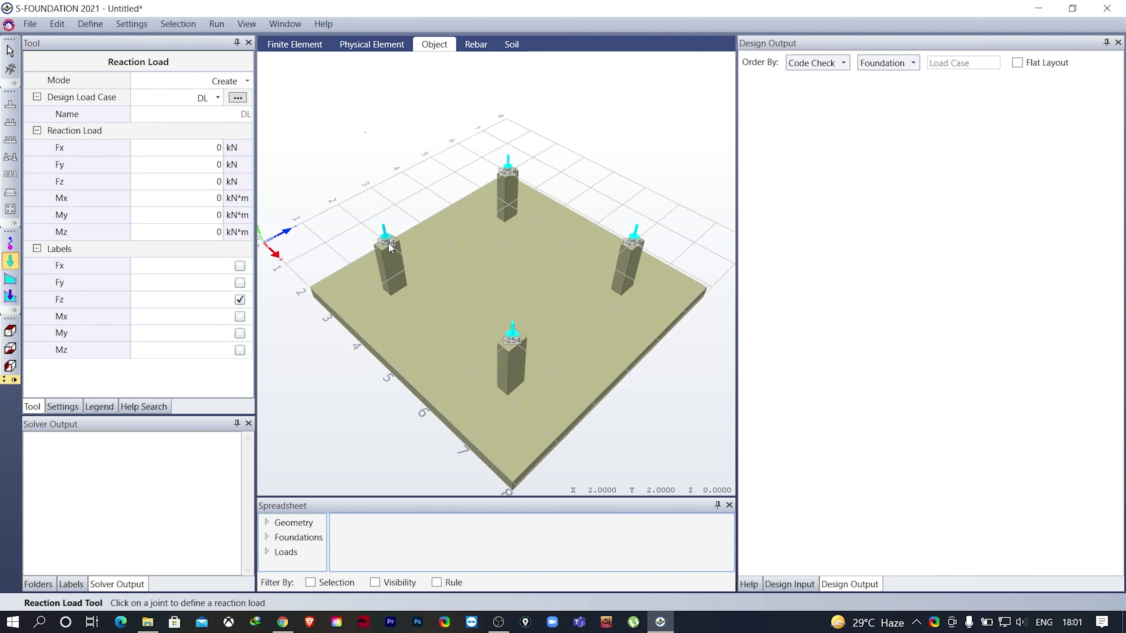
Display the LL load case's reaction loads and turn on the Fx and Fy labels as well.
click(217, 98)
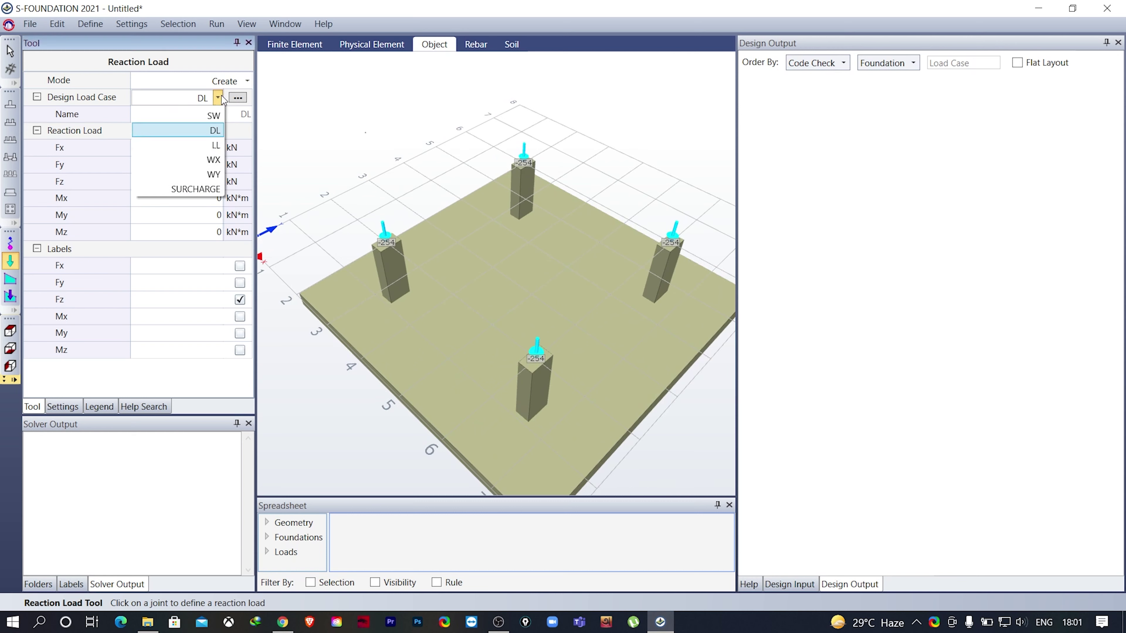
click(215, 159)
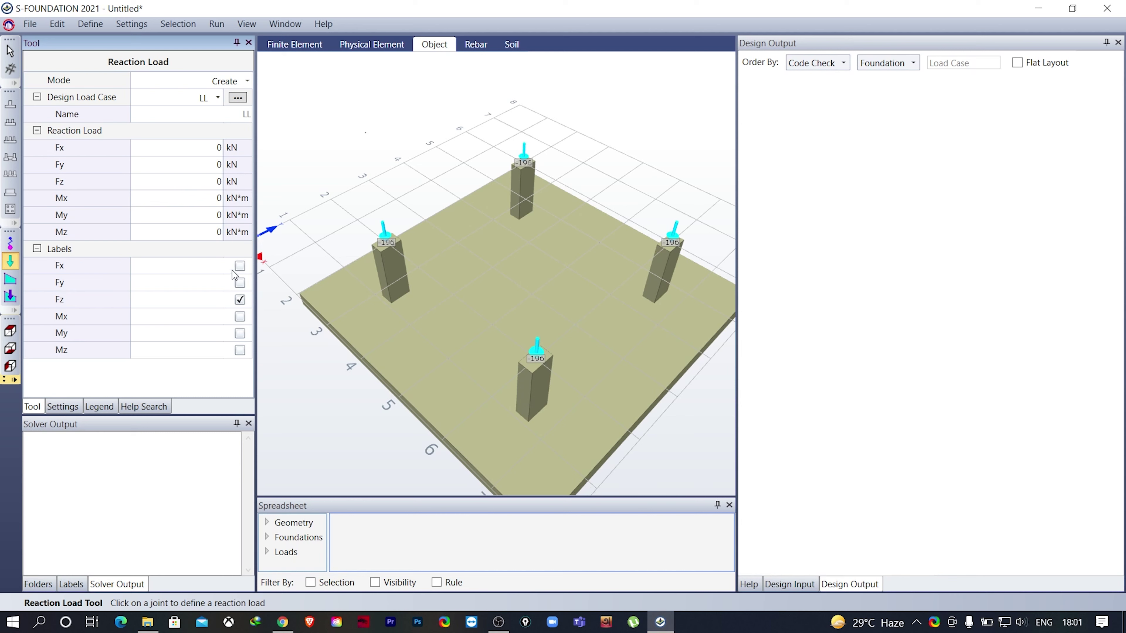
click(240, 265)
click(240, 283)
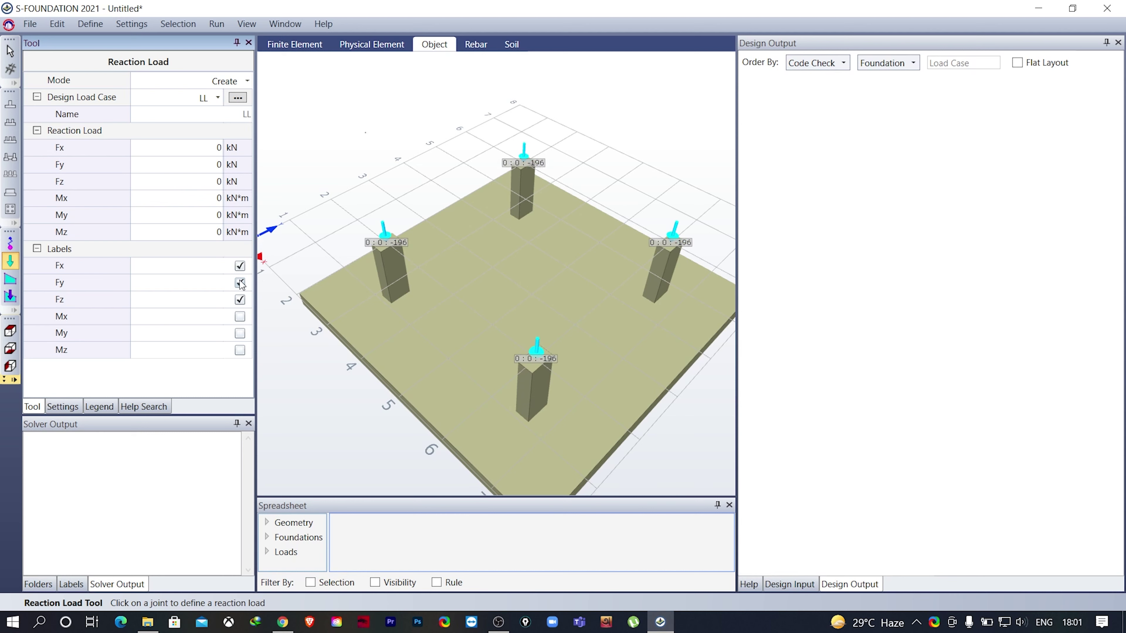
Check the labelled reaction loads of the WX load case and of the WY load case.
click(217, 97)
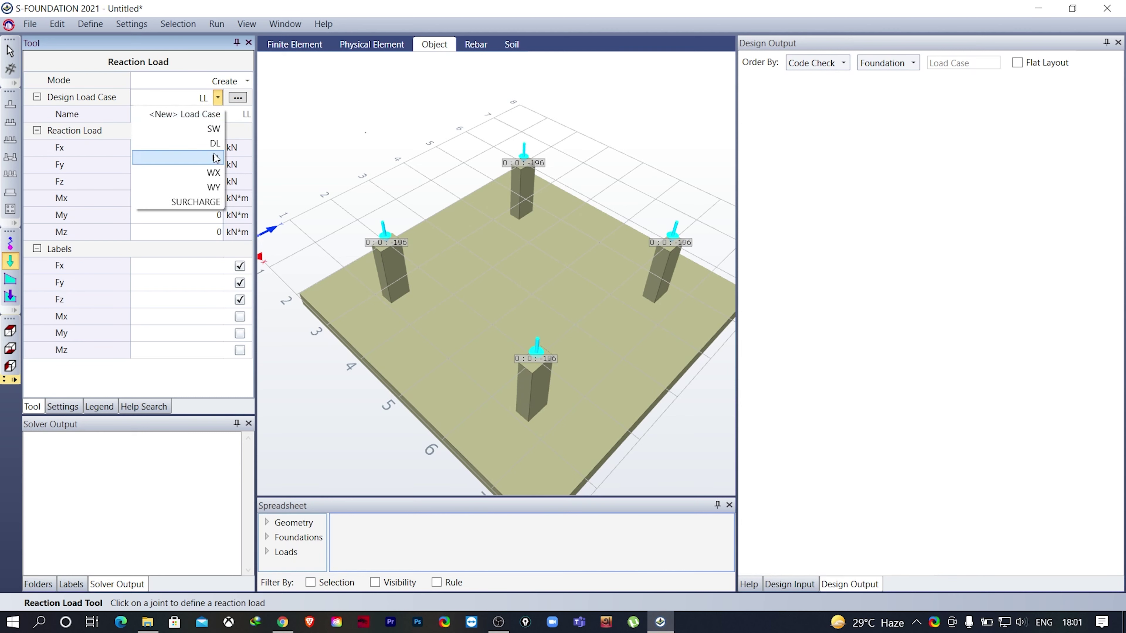
click(214, 173)
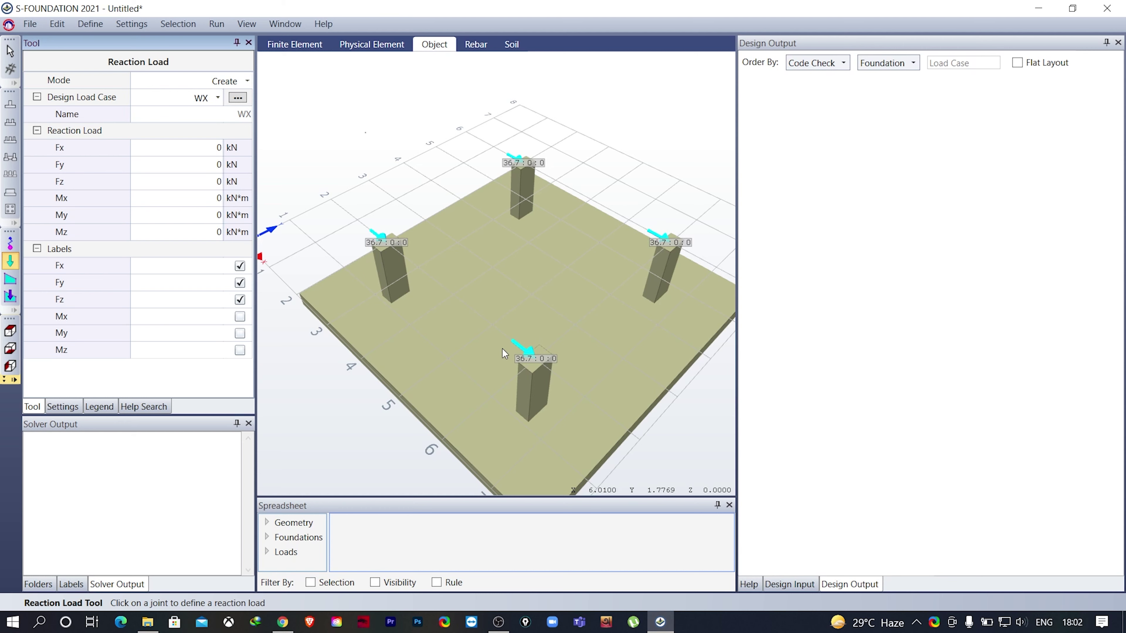
click(218, 99)
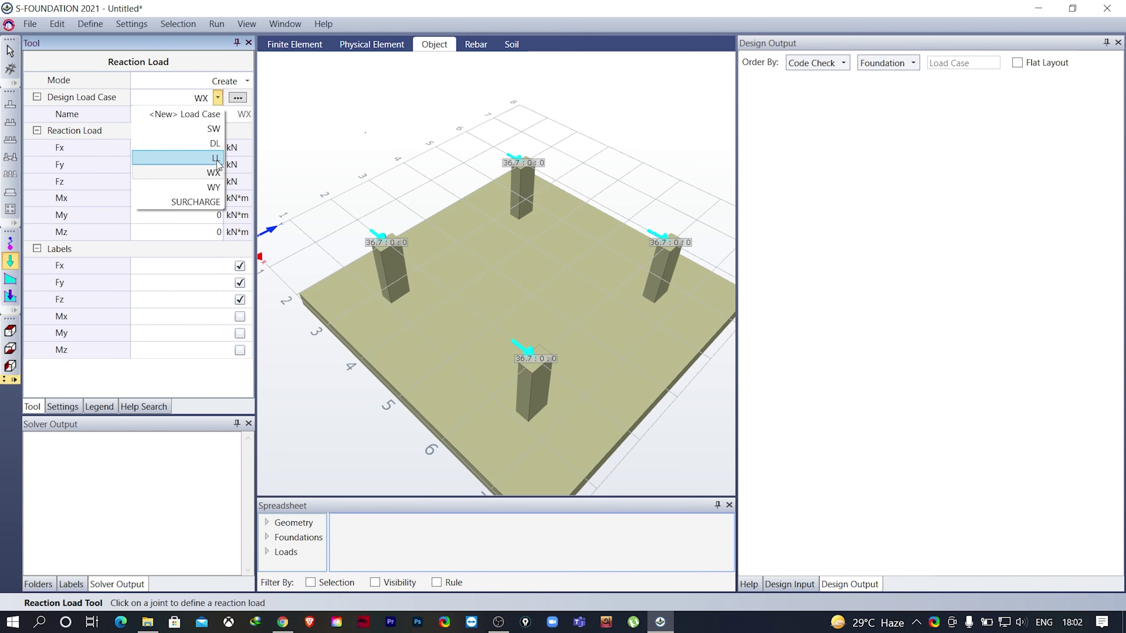
click(219, 188)
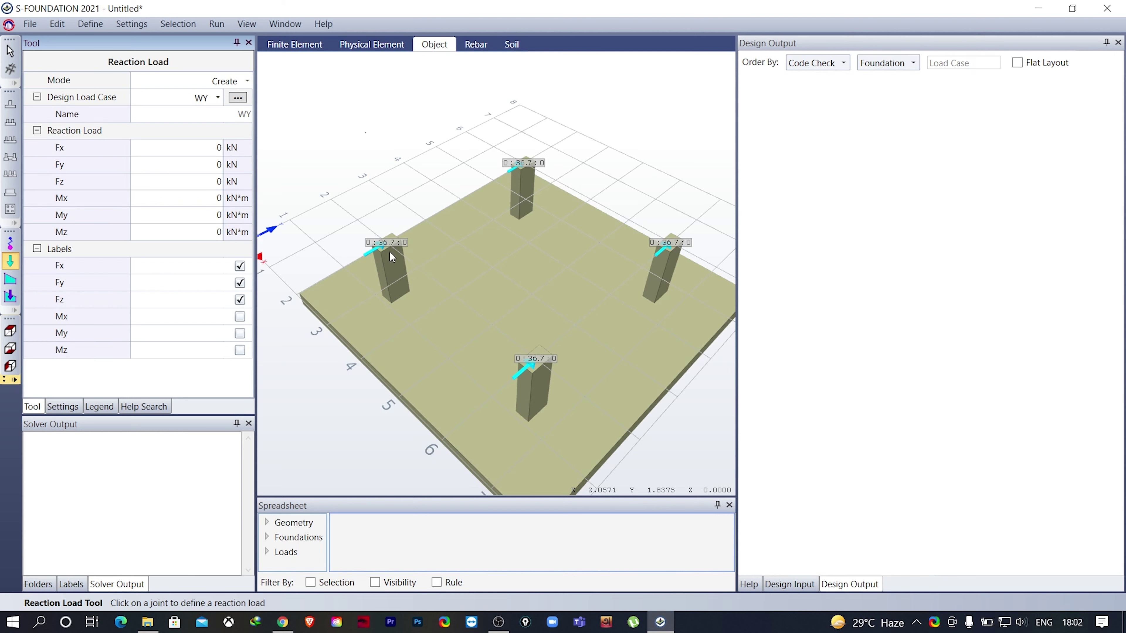
scroll(460, 239, down, 1)
middle_drag(436, 327, 426, 300)
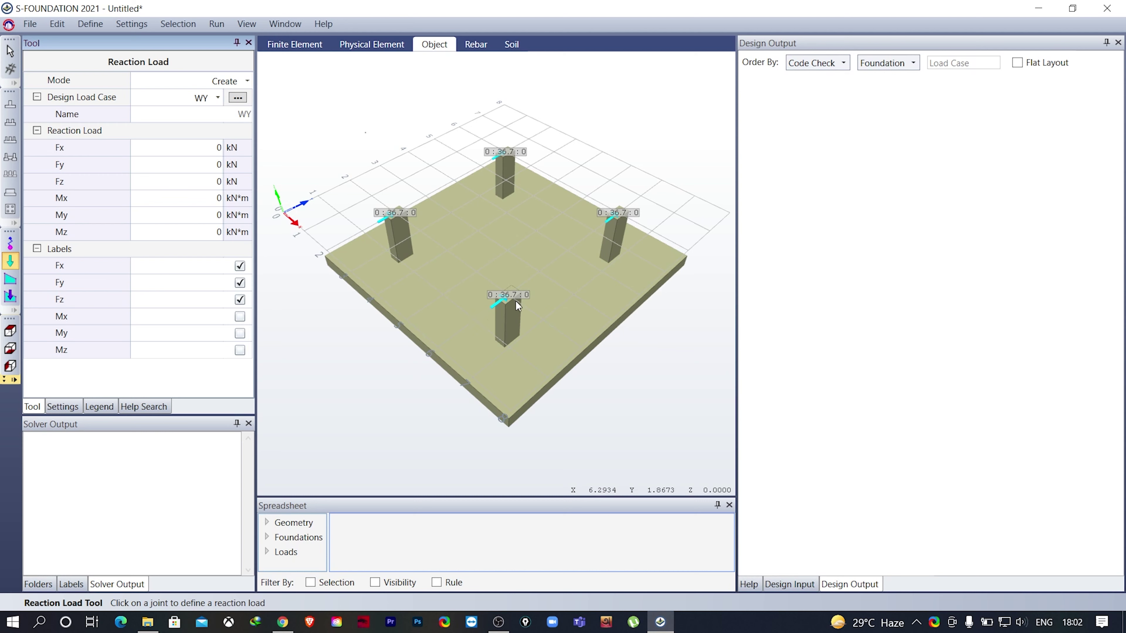
Create a surcharge area over the mat with the Default method and place a 130 kPa surcharge load on it in the SURCHARGE load case.
click(10, 279)
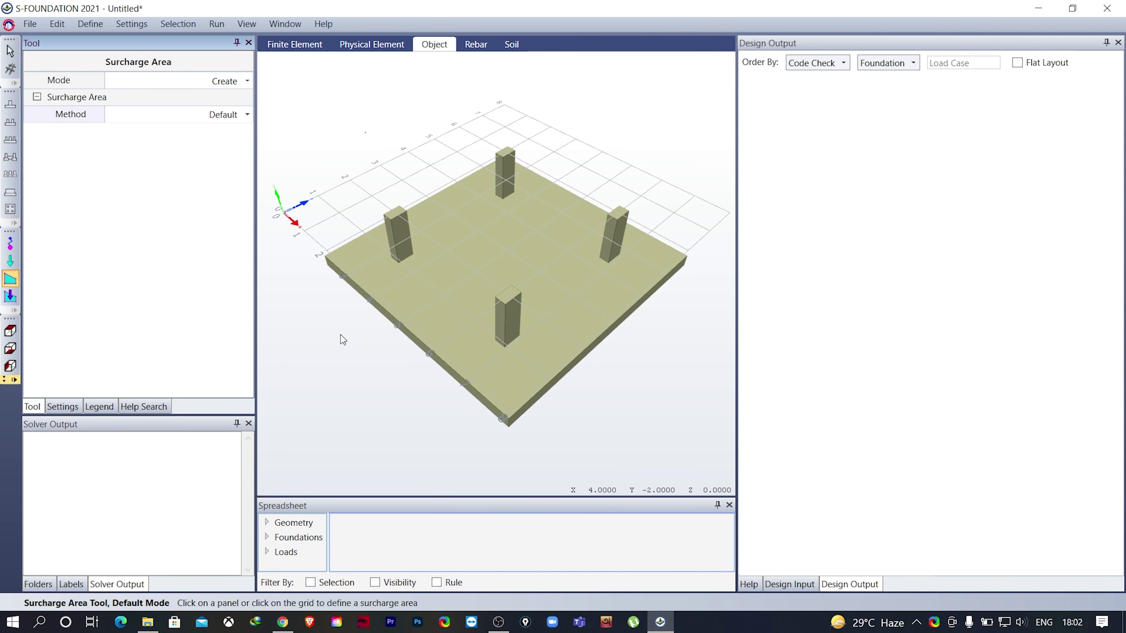
click(414, 314)
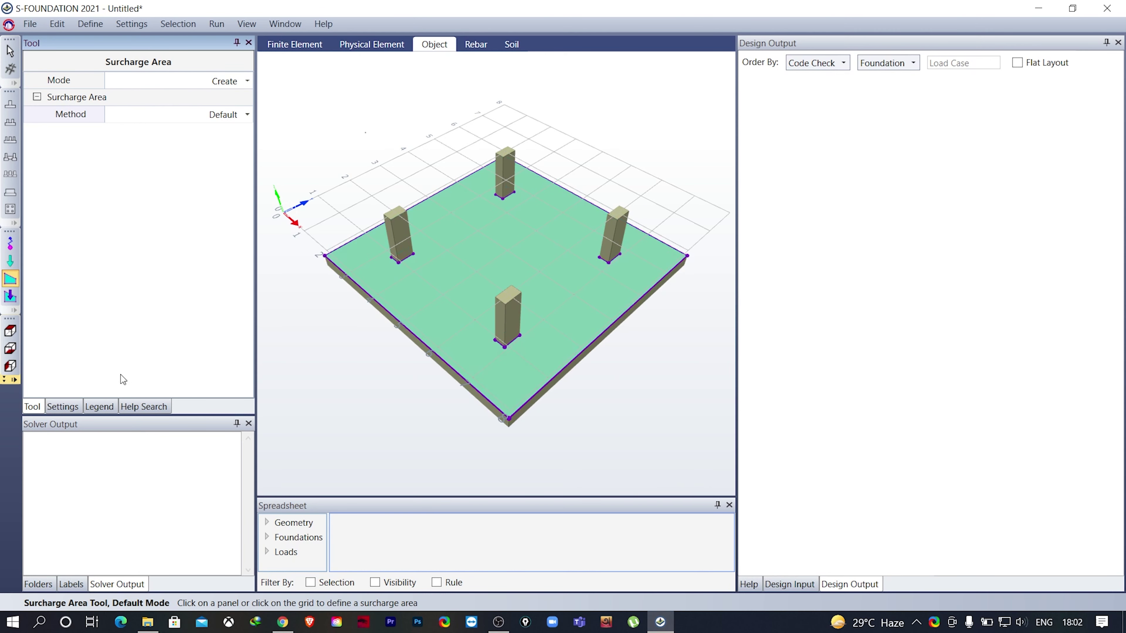
click(11, 298)
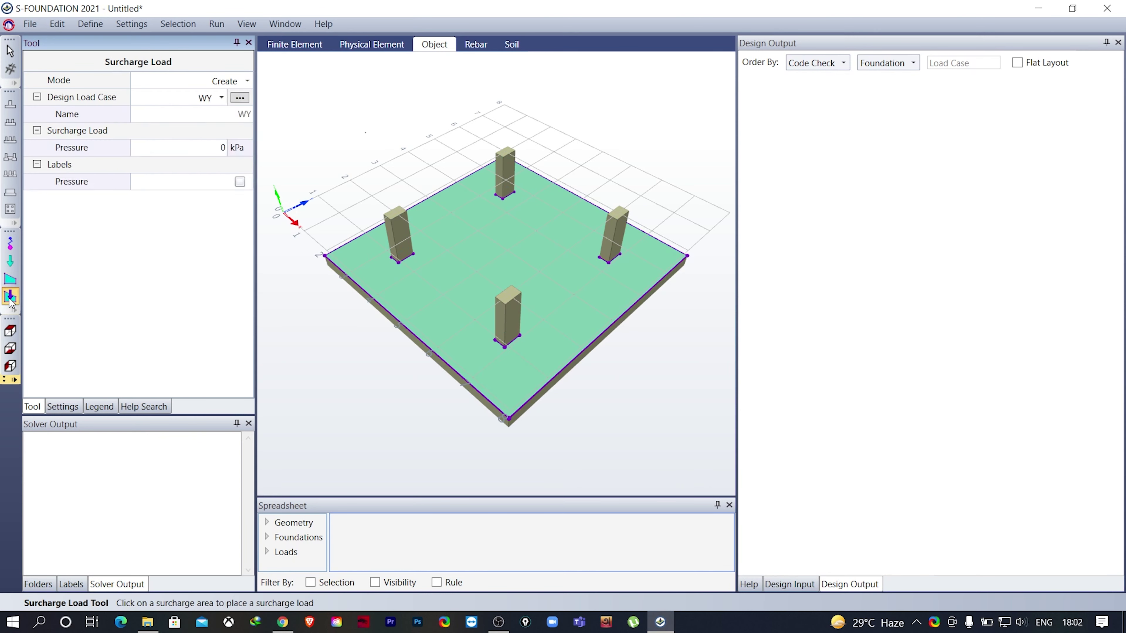
click(221, 98)
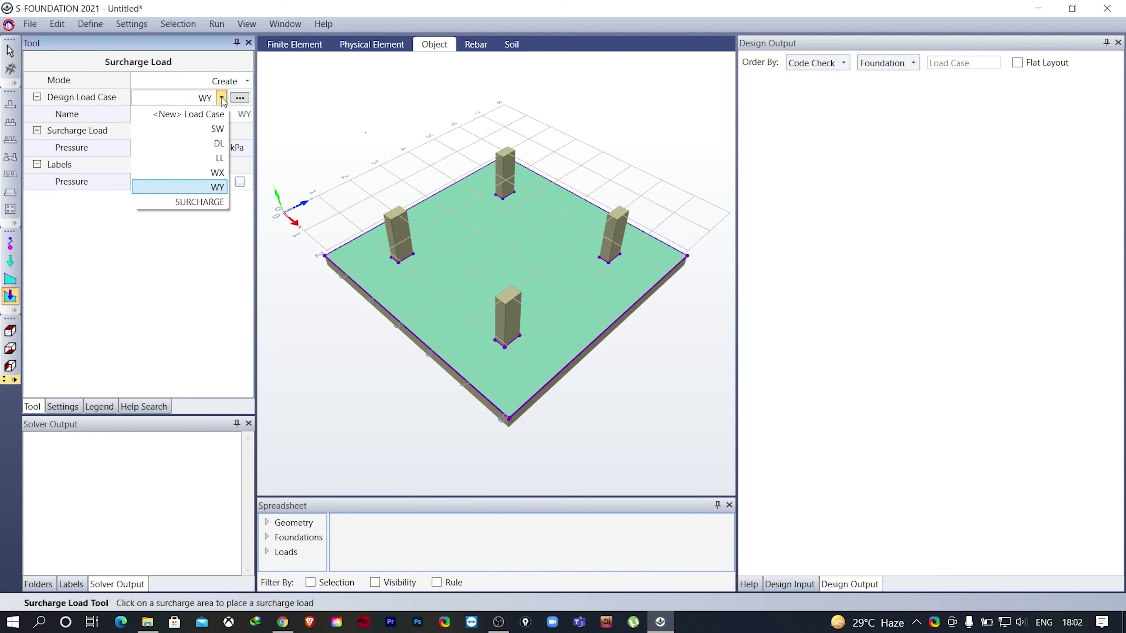
click(200, 202)
click(220, 147)
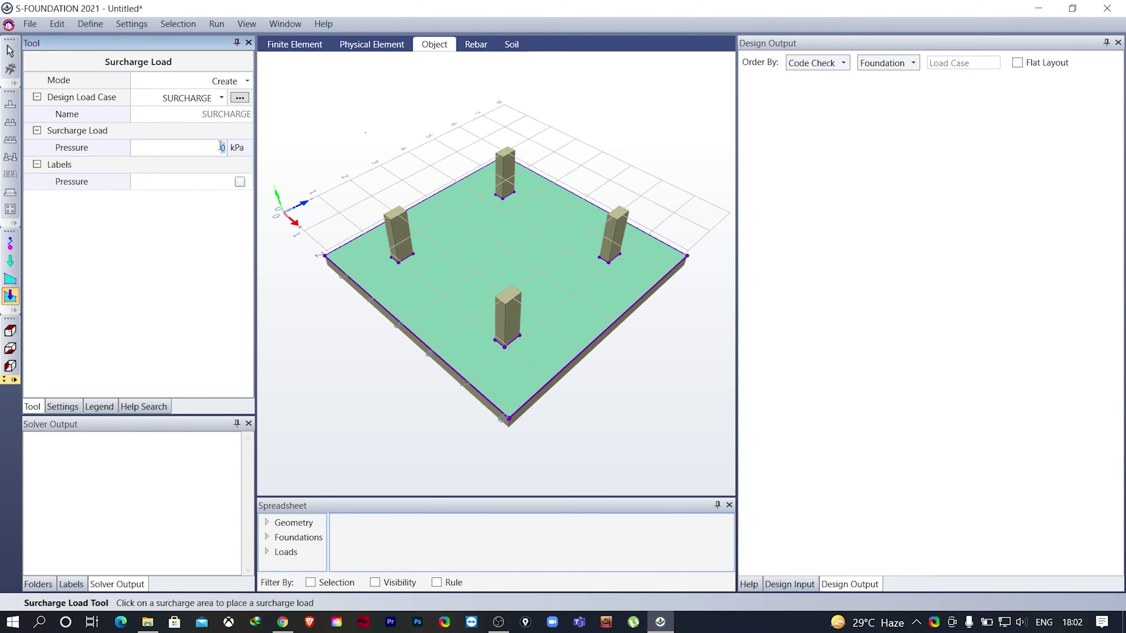
text(1)
text(0)
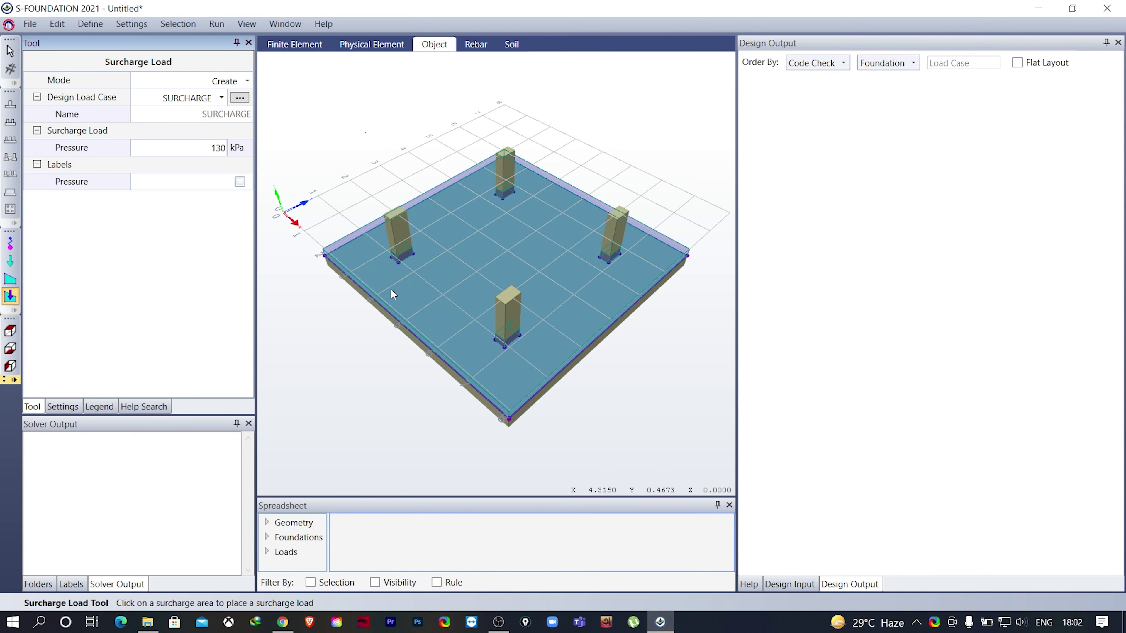
click(468, 278)
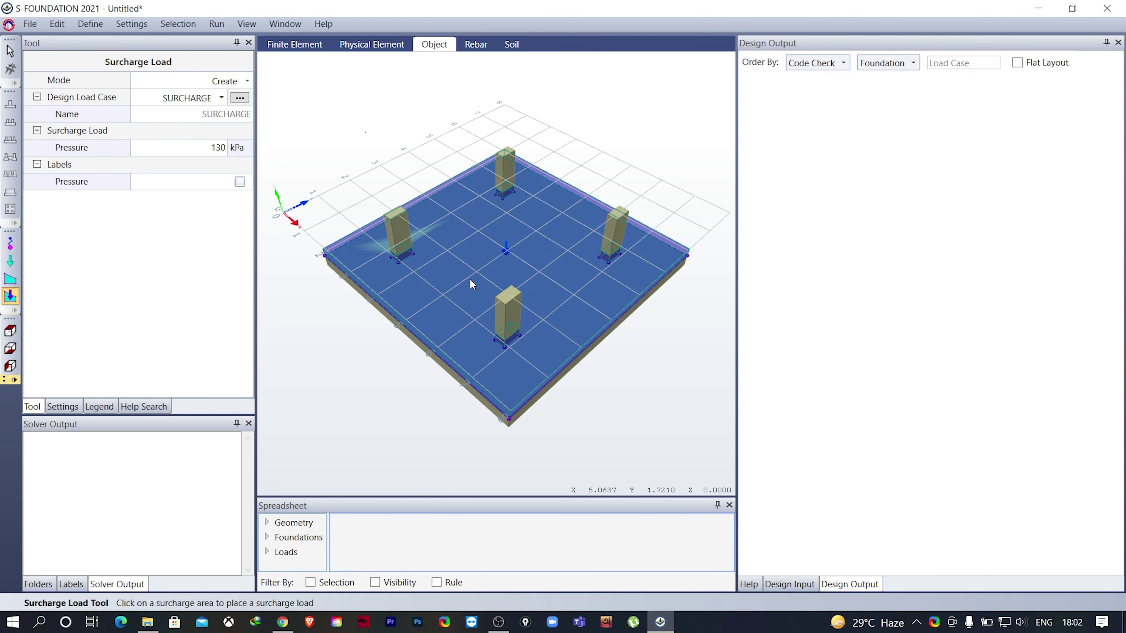
scroll(522, 262, up, 3)
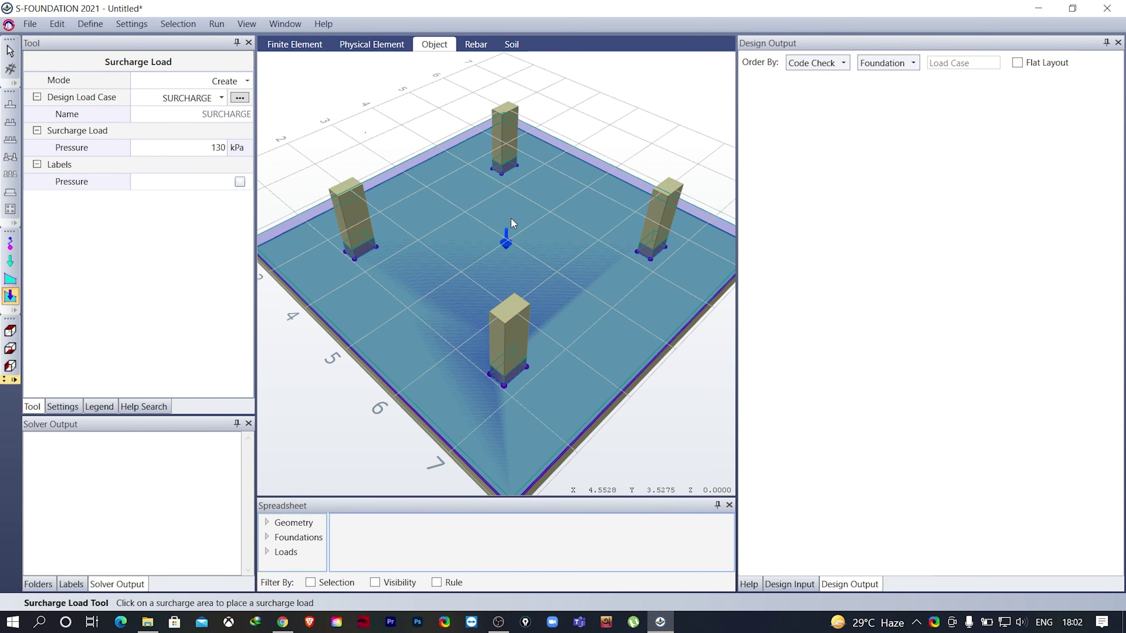
scroll(509, 246, down, 2)
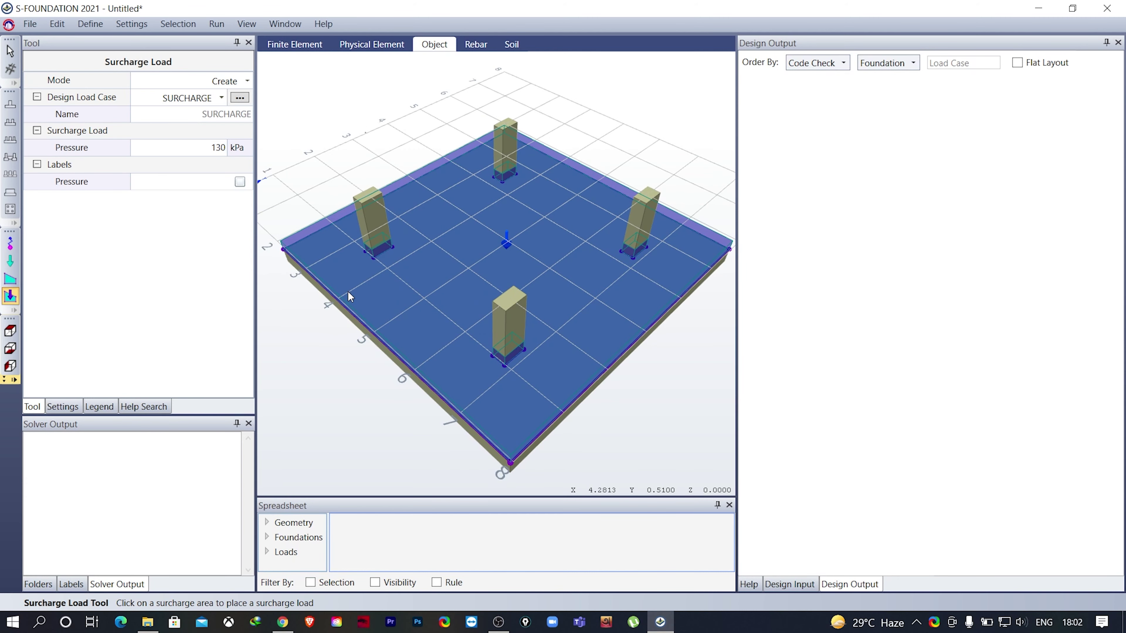
Open the soil definitions and review the friction and cohesion properties of the CL (Clay, Silty) soil.
click(91, 24)
click(104, 96)
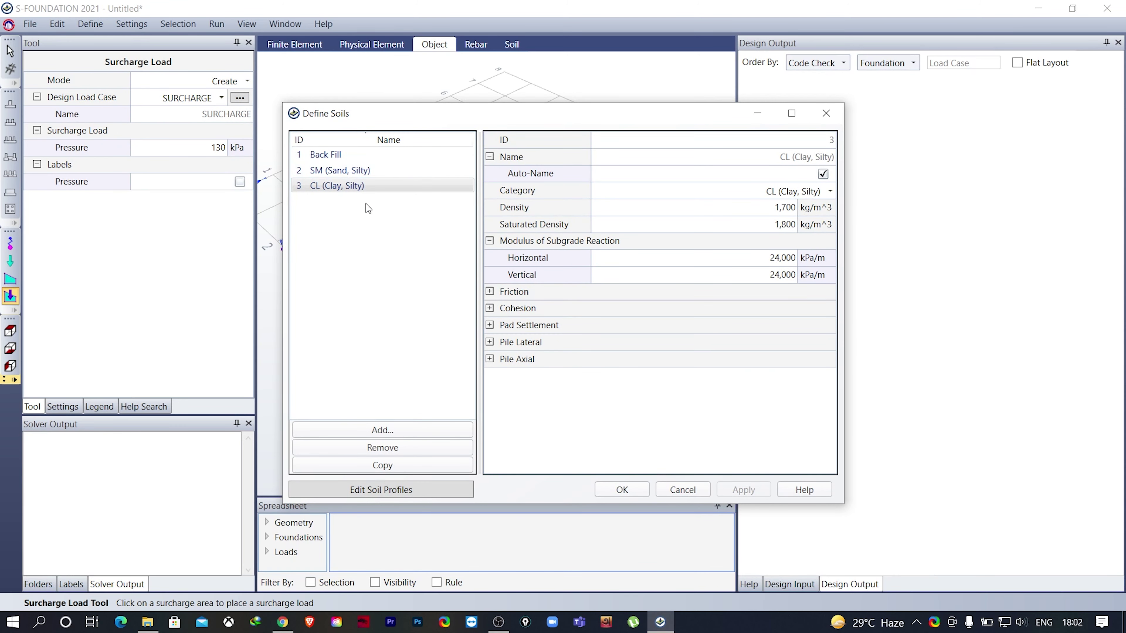
click(490, 291)
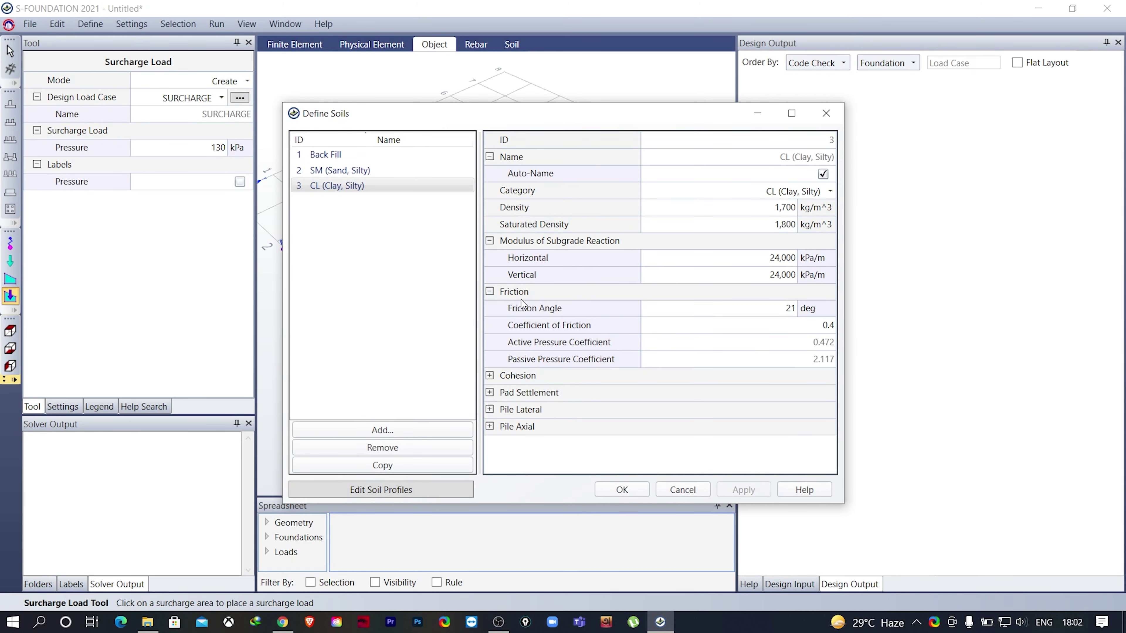
click(489, 375)
click(489, 376)
click(382, 431)
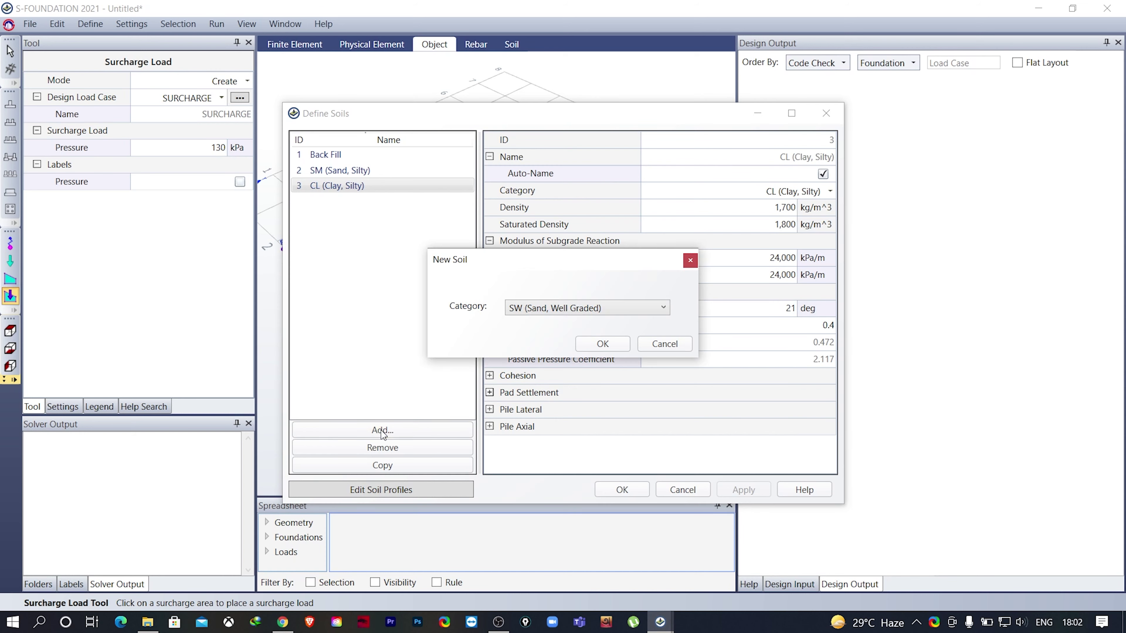
click(605, 310)
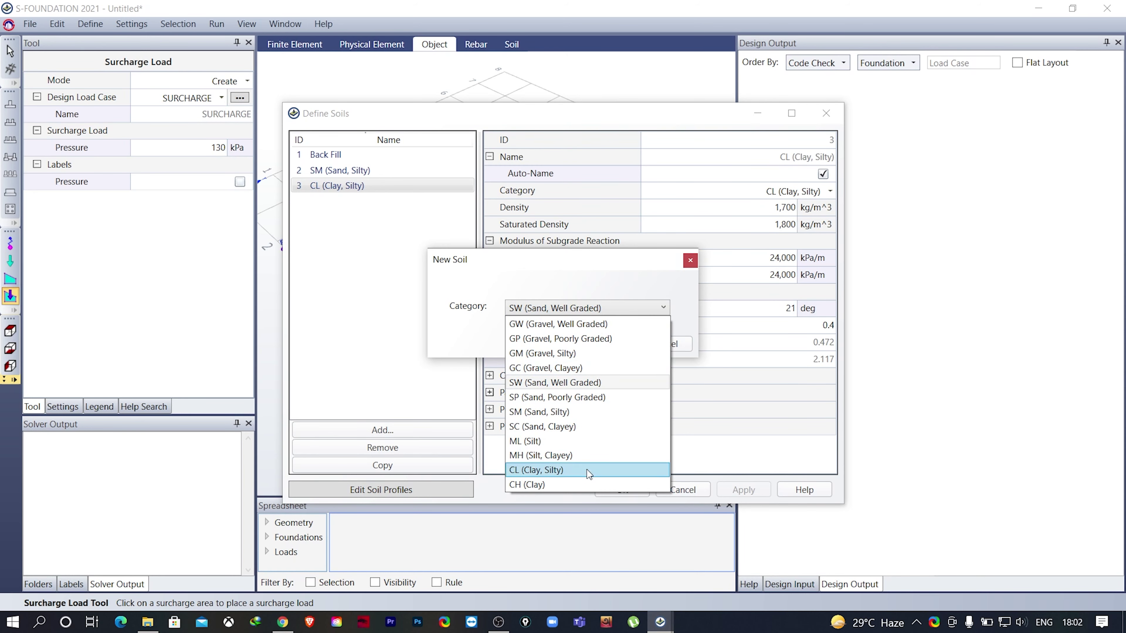
click(690, 261)
click(690, 261)
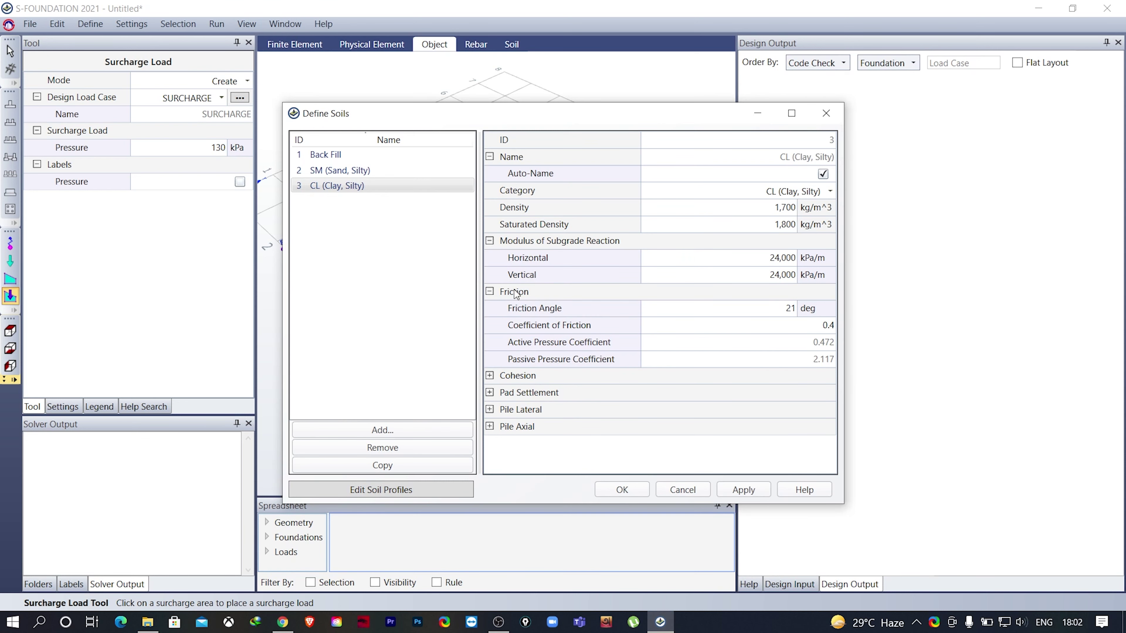
Review the properties of the SM (Sand, Silty) soil and accept the soil definitions.
click(353, 169)
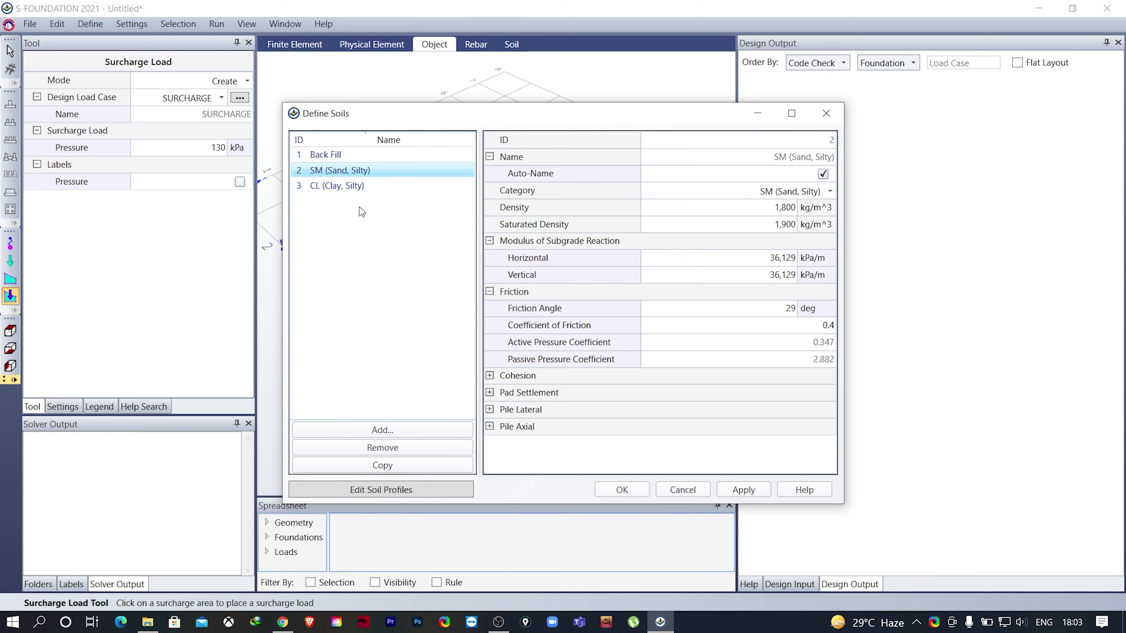
click(632, 489)
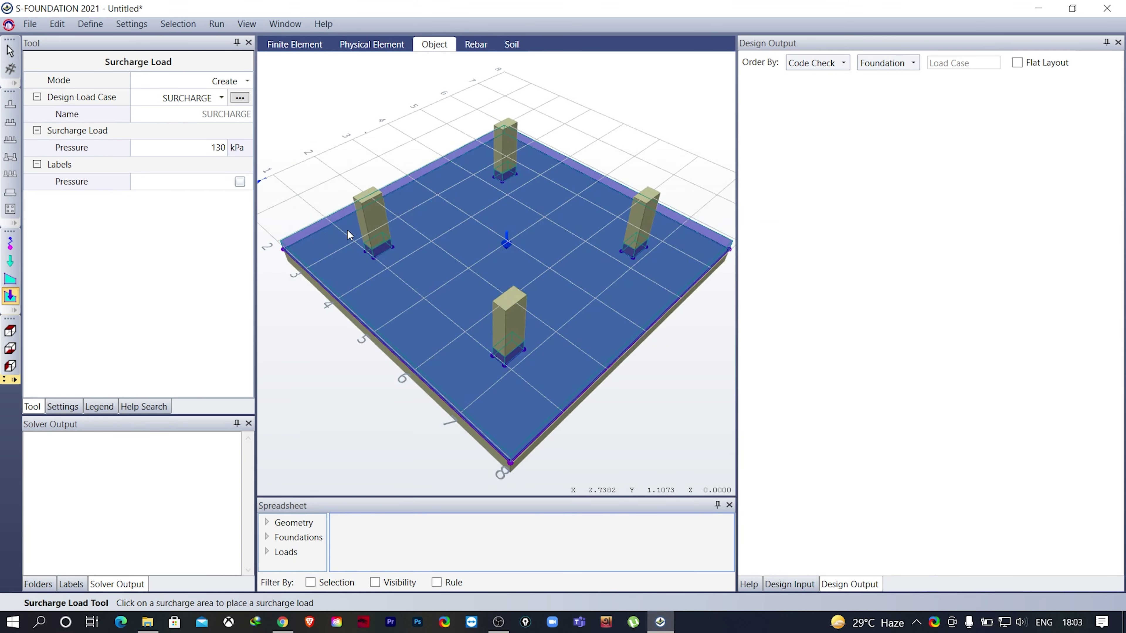
Open the soil profile definitions and set the profile's type to Multi-Layer.
click(90, 24)
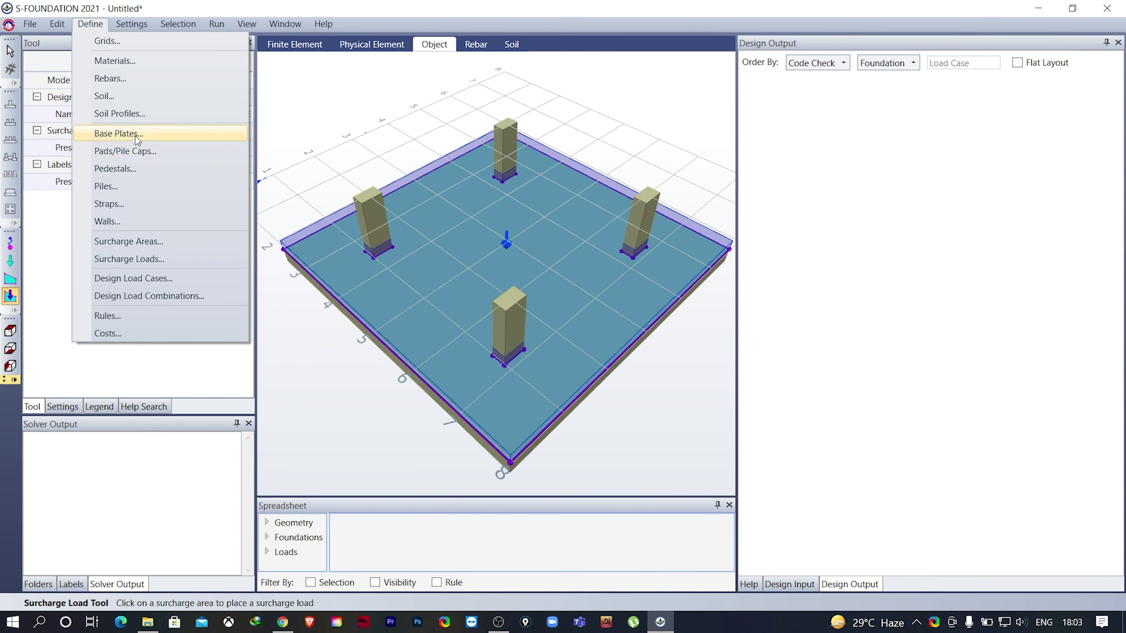
click(133, 115)
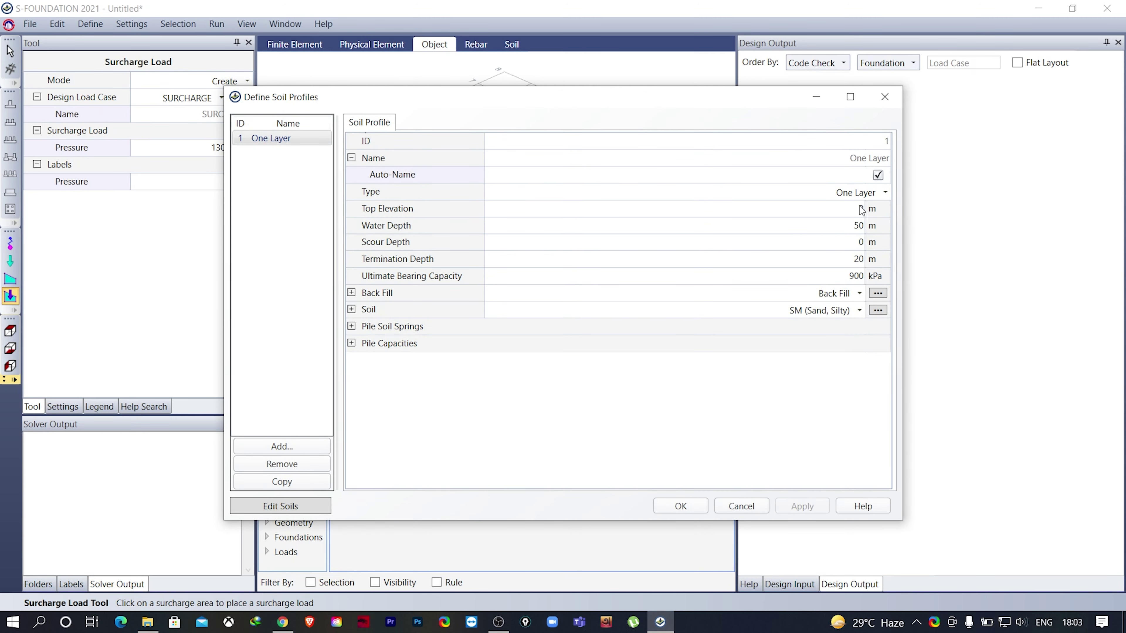
click(885, 192)
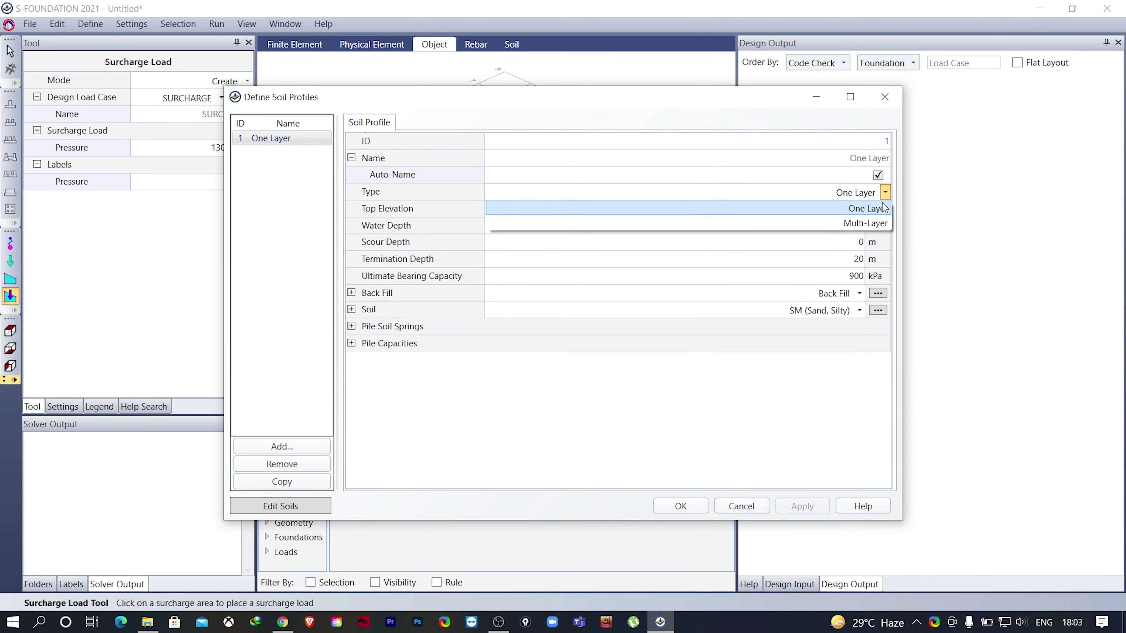
click(873, 223)
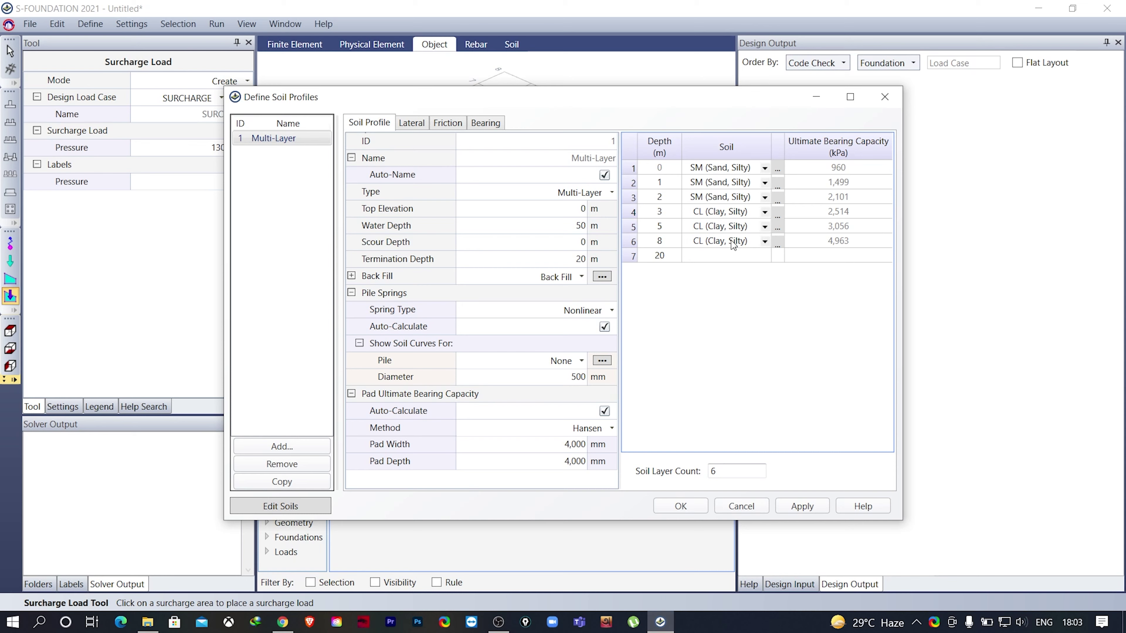
Review the soil choices for layer 2 and try turning off Auto-Calculate for the pad ultimate bearing capacity, restoring it at the end.
click(759, 187)
click(763, 184)
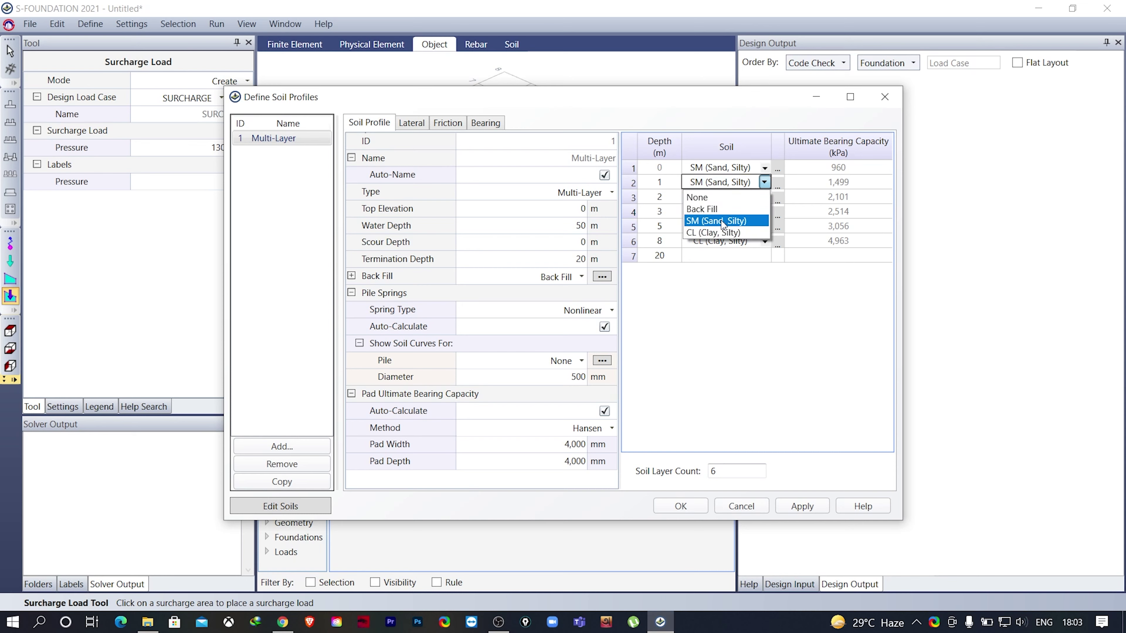
click(763, 185)
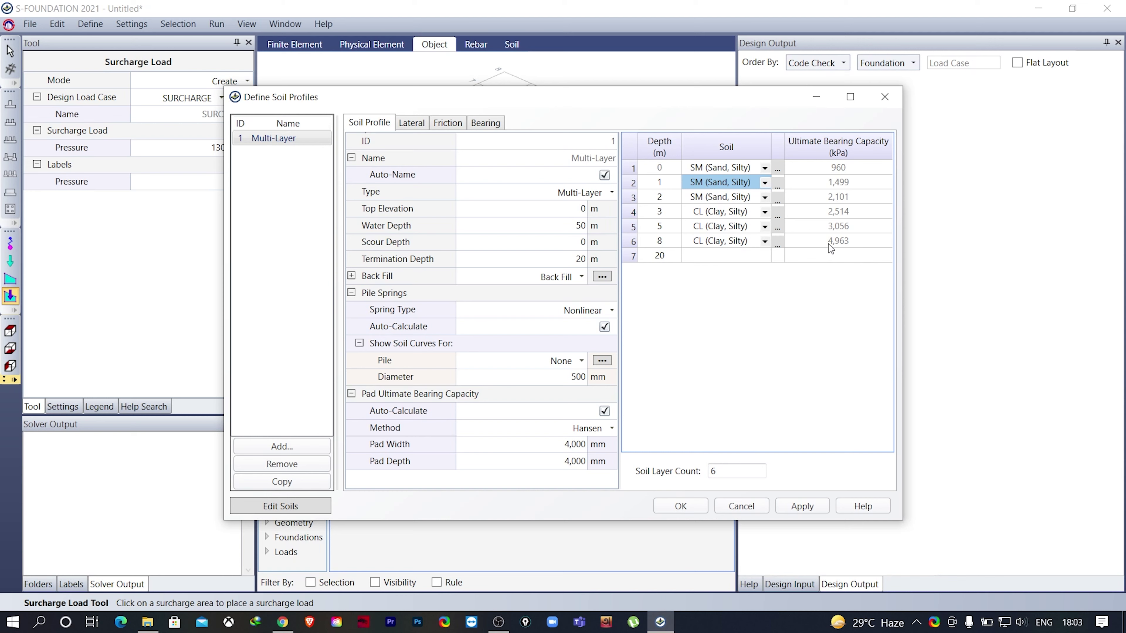
click(604, 412)
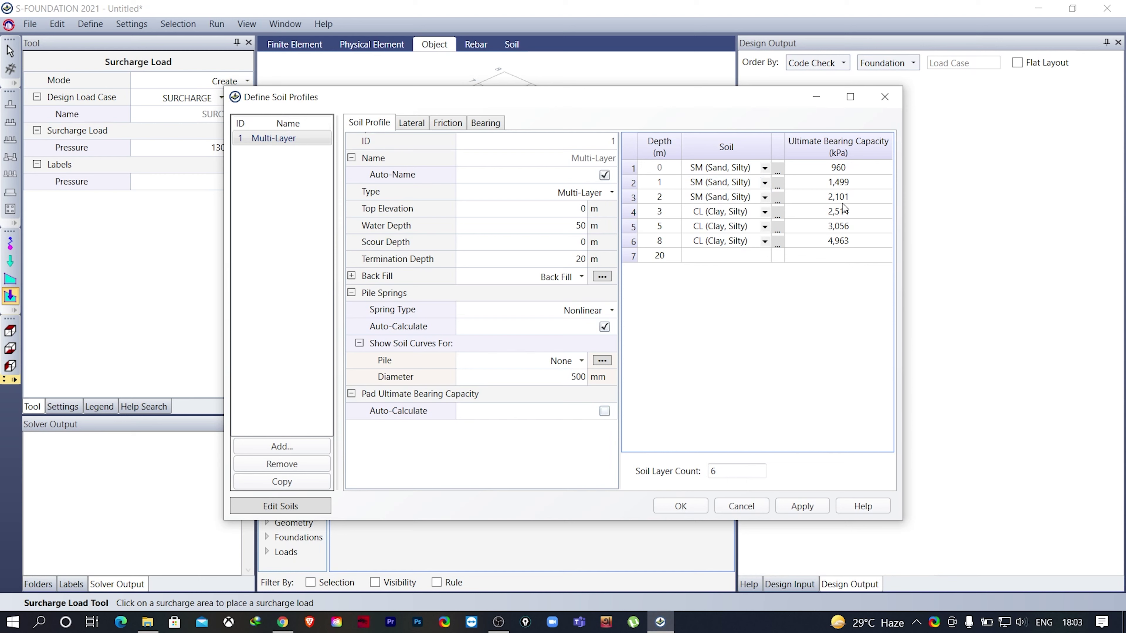
click(605, 412)
Set the soil profile's type to One Layer and accept the soil profile definitions.
click(611, 192)
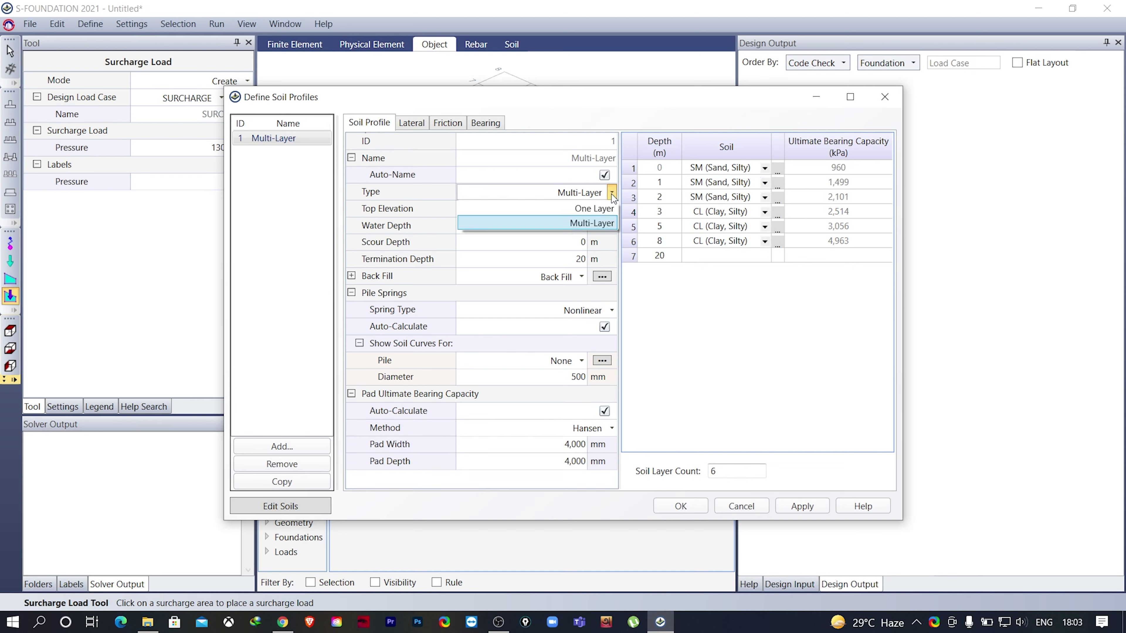
click(601, 209)
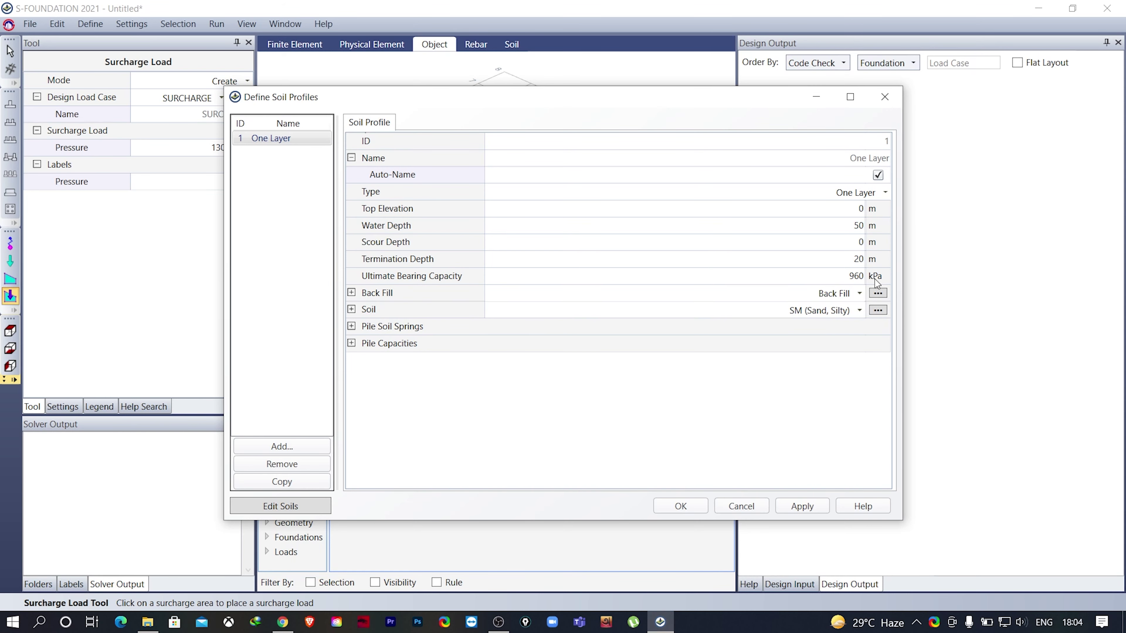
click(675, 503)
Inspect the foundation model in the soil, rebar and finite element views.
click(511, 44)
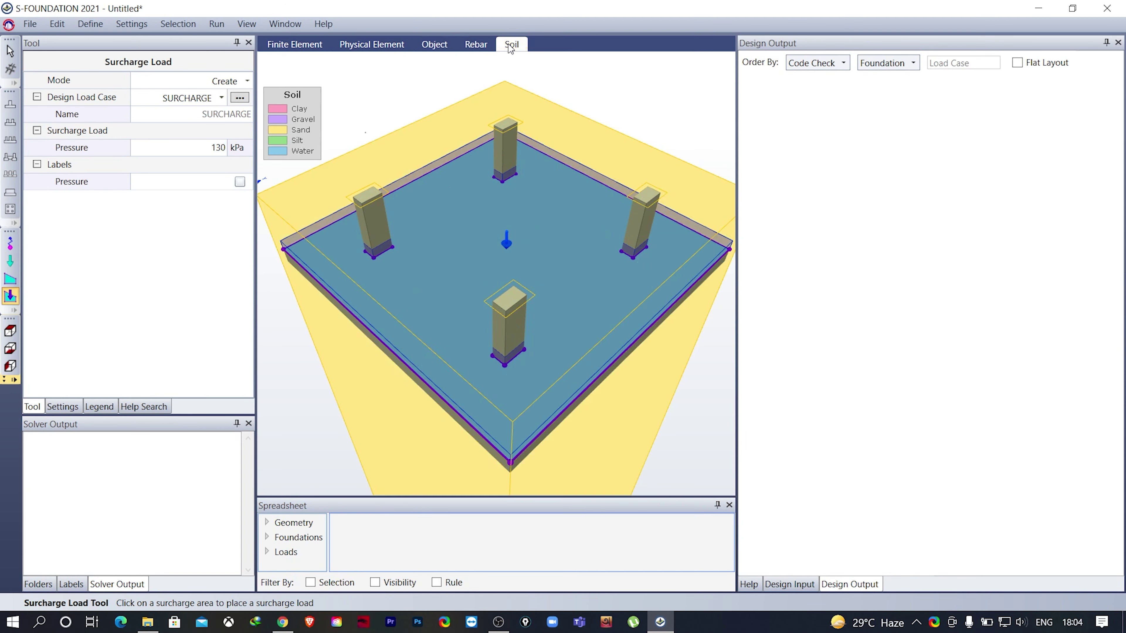
scroll(537, 265, down, 4)
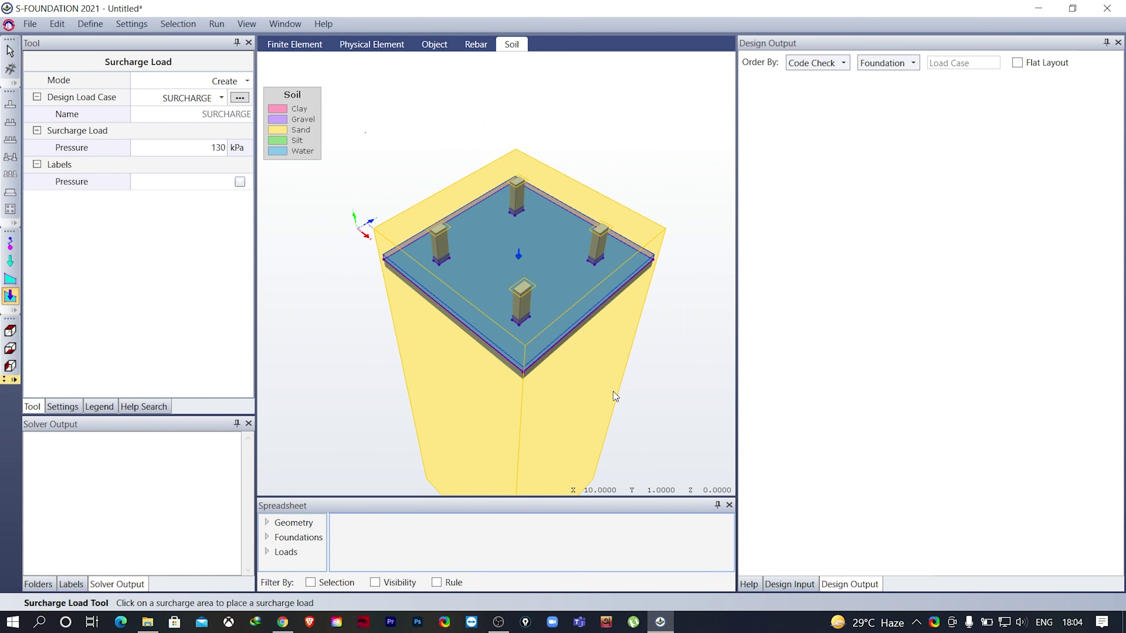
click(476, 44)
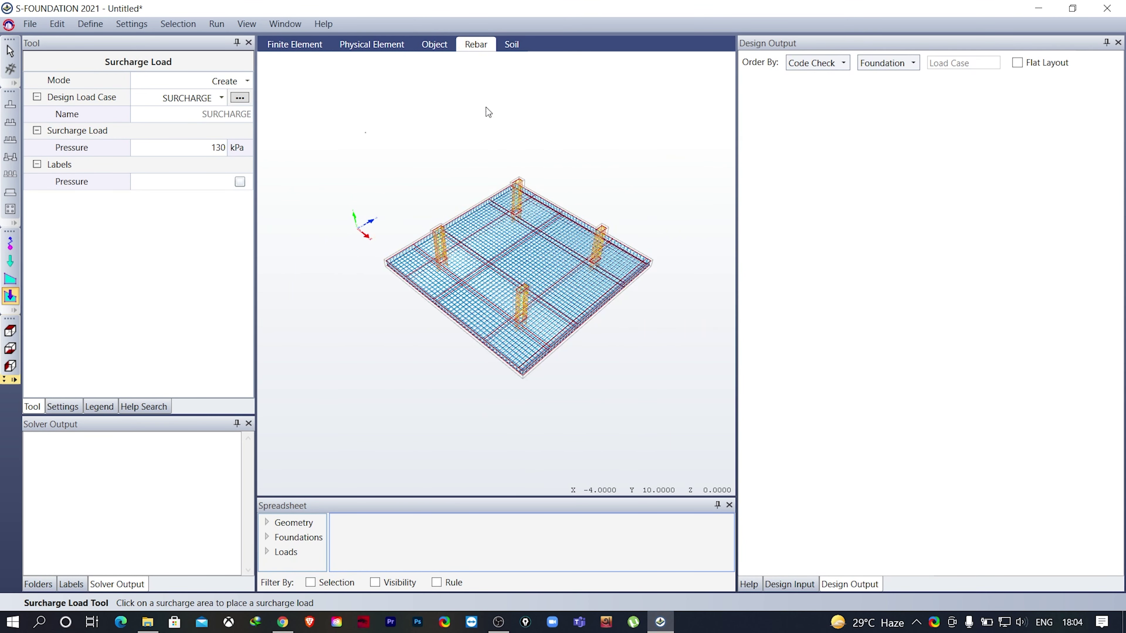
click(294, 45)
scroll(505, 275, up, 5)
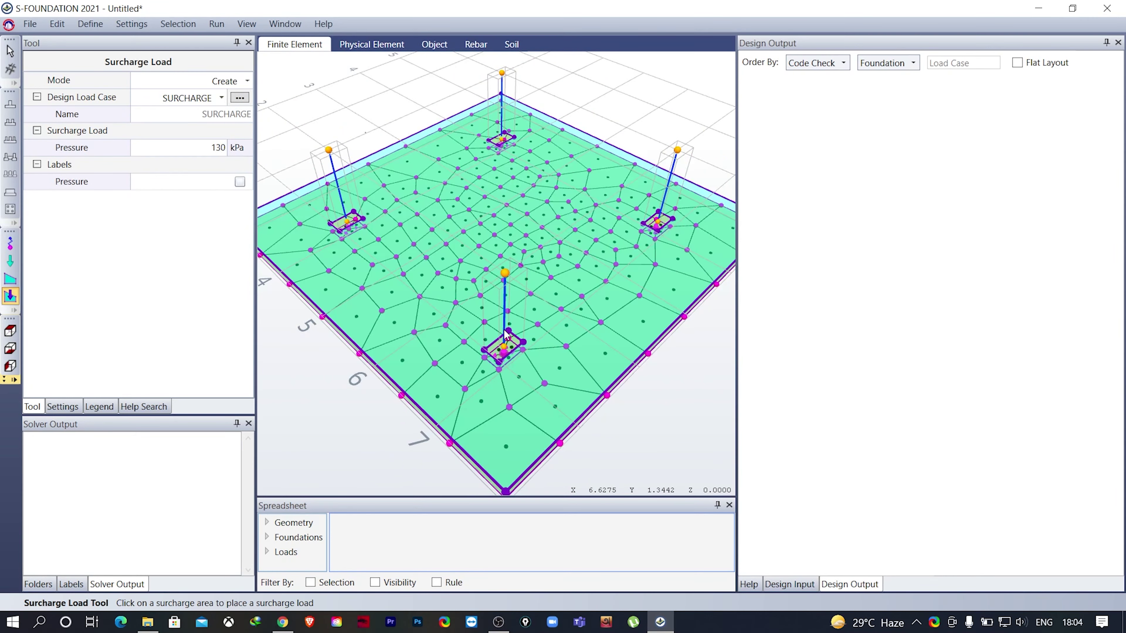
scroll(506, 336, down, 5)
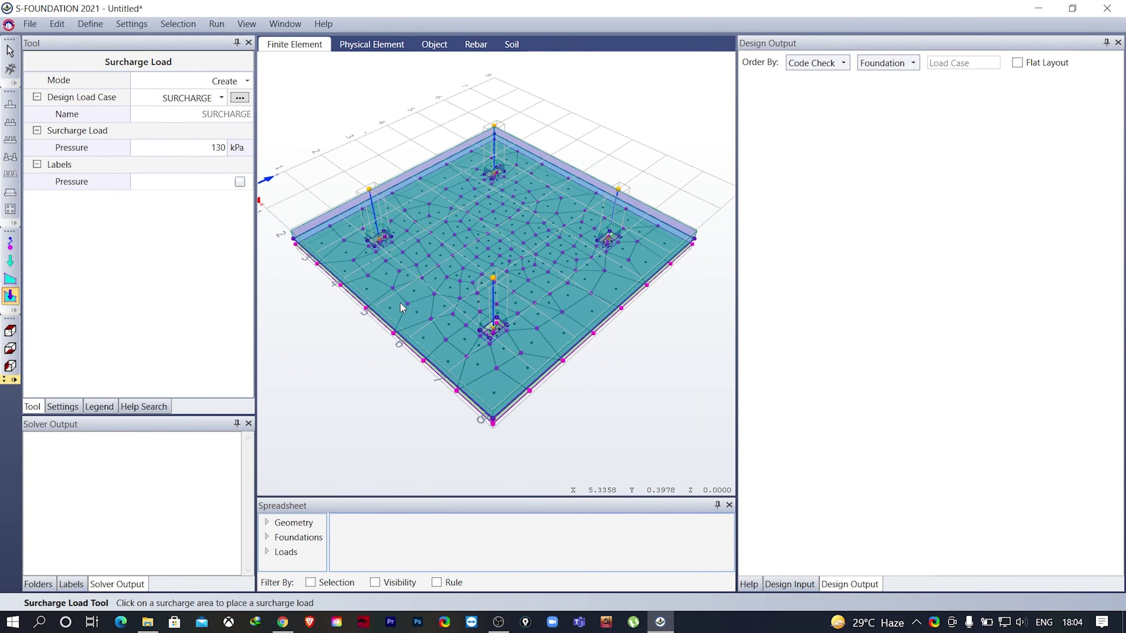
Open the design load combinations and create a combination of SW and DL, each with factor 1, and apply it.
click(90, 24)
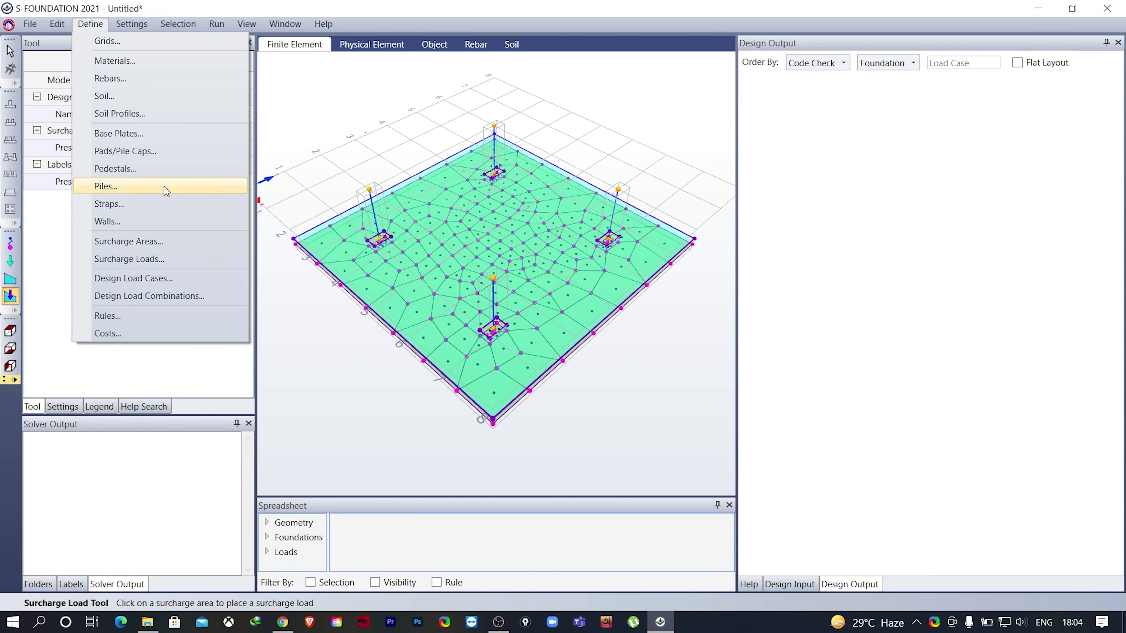
click(192, 296)
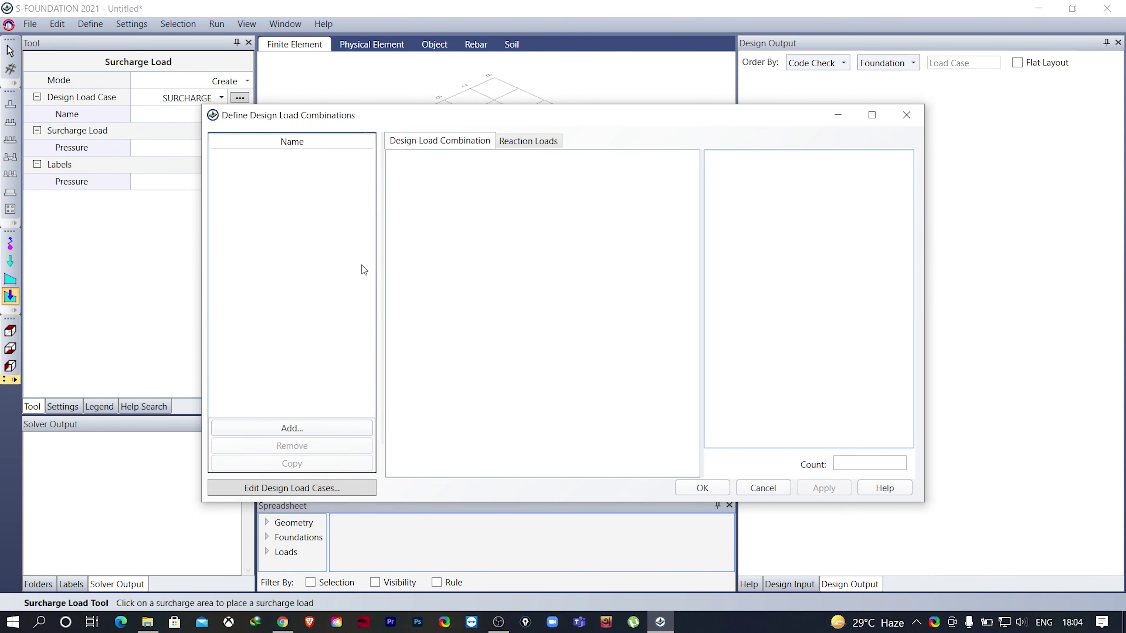
click(303, 427)
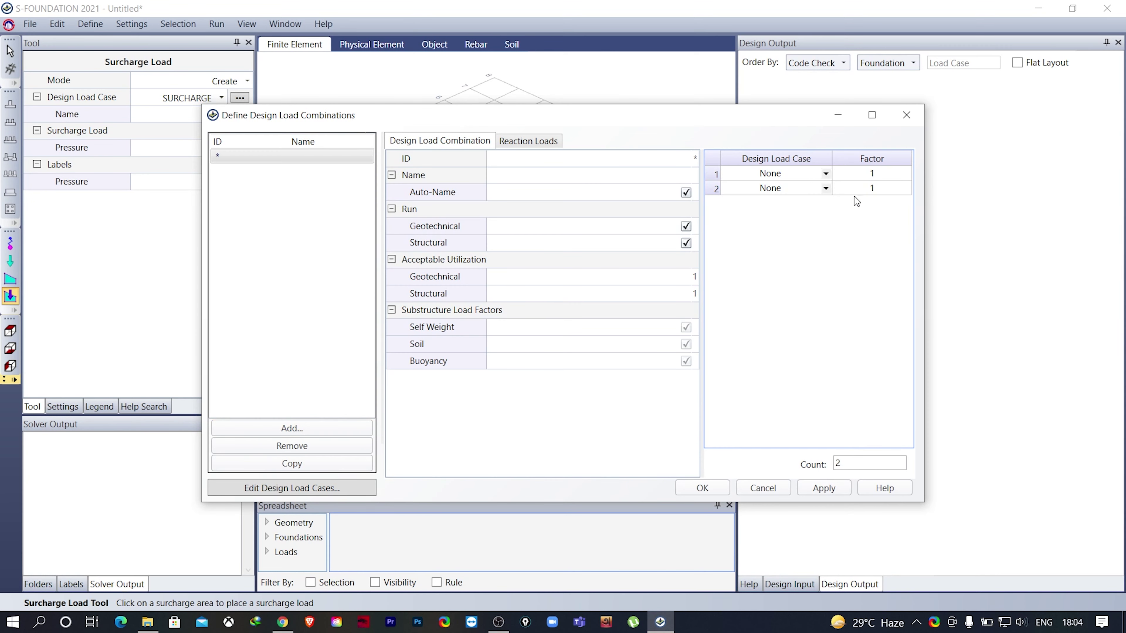
click(827, 174)
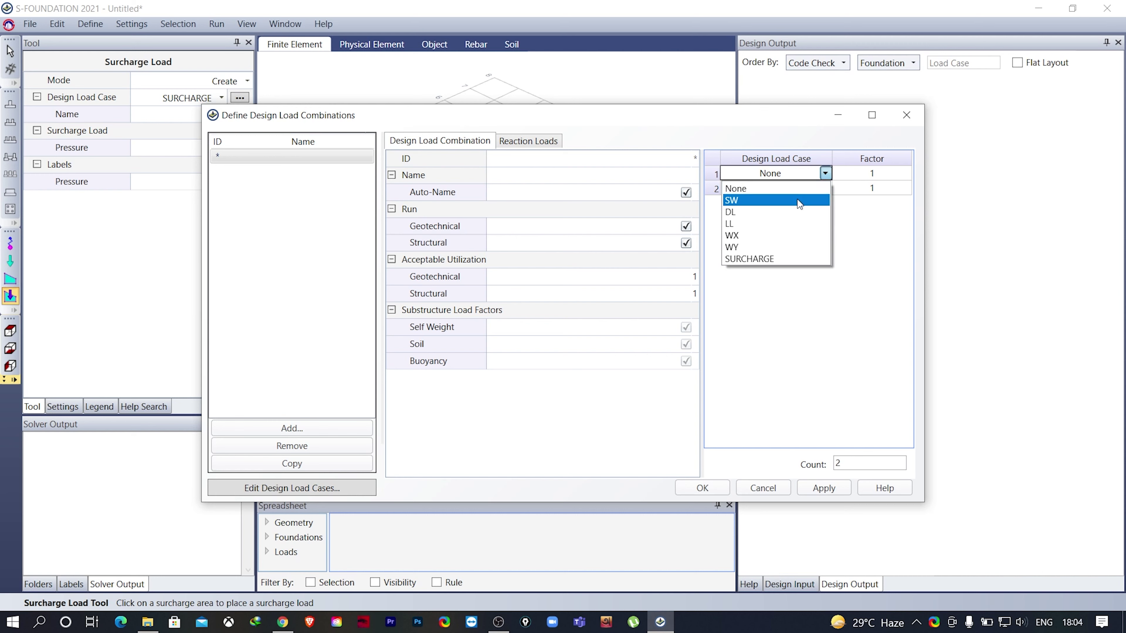
click(796, 199)
click(826, 188)
click(796, 224)
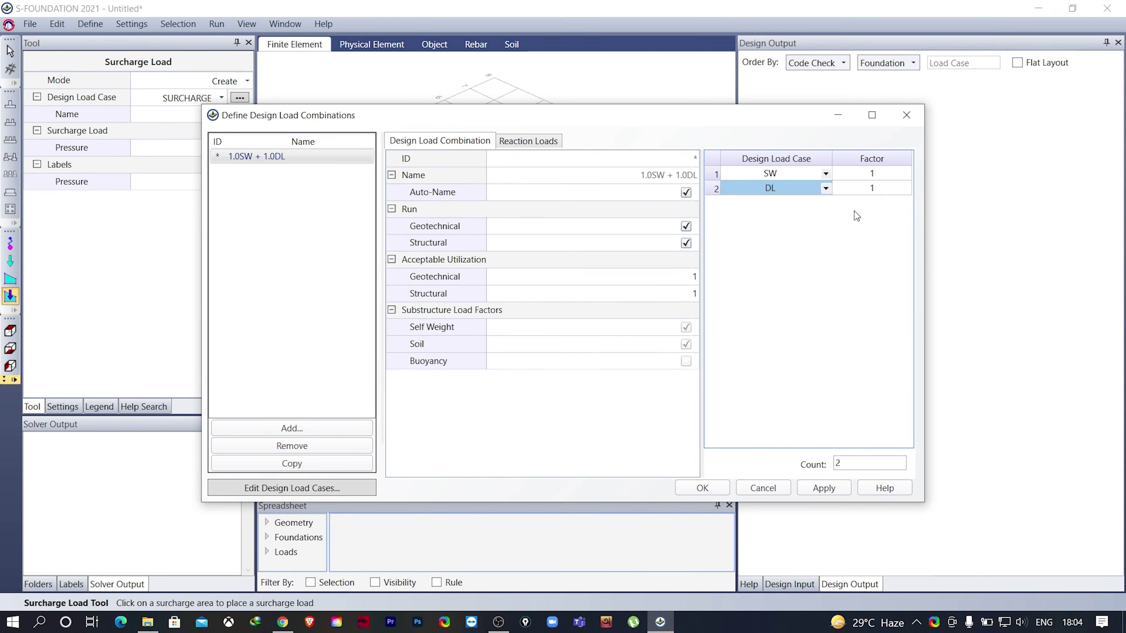
click(831, 490)
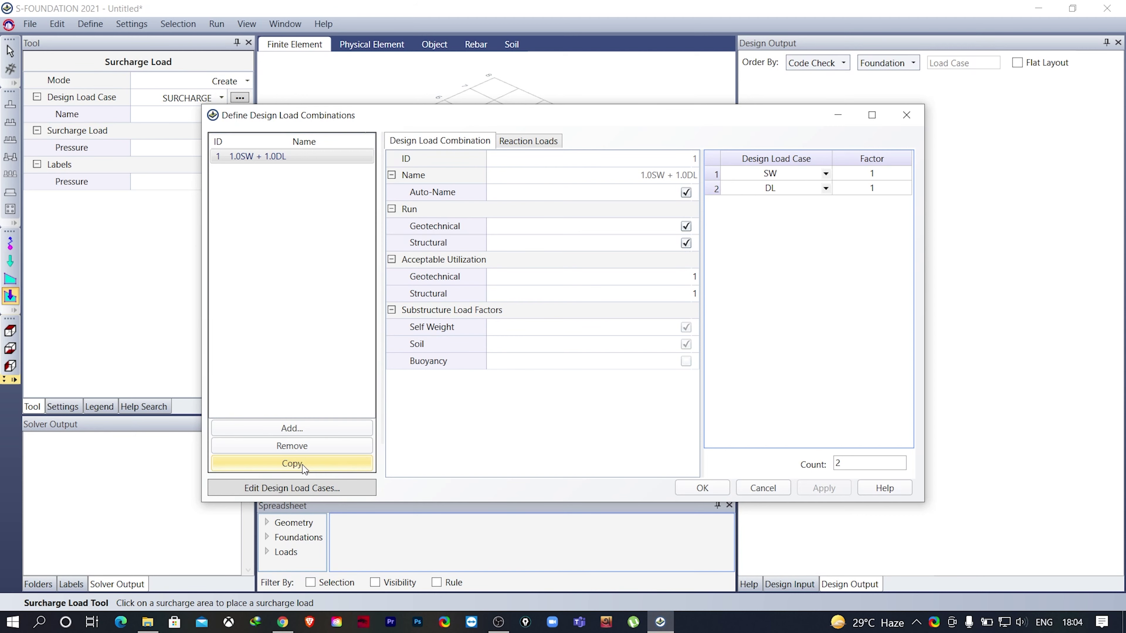
Copy the SW + DL combination and extend the original to three load cases by adding SURCHARGE with factor 1.
click(292, 463)
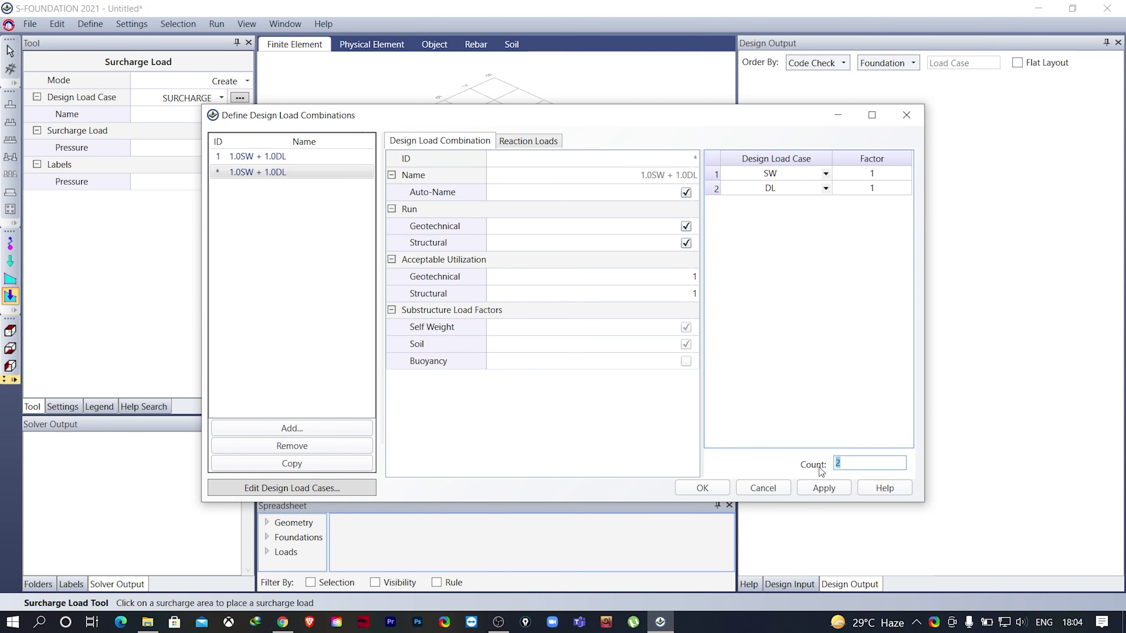
click(254, 155)
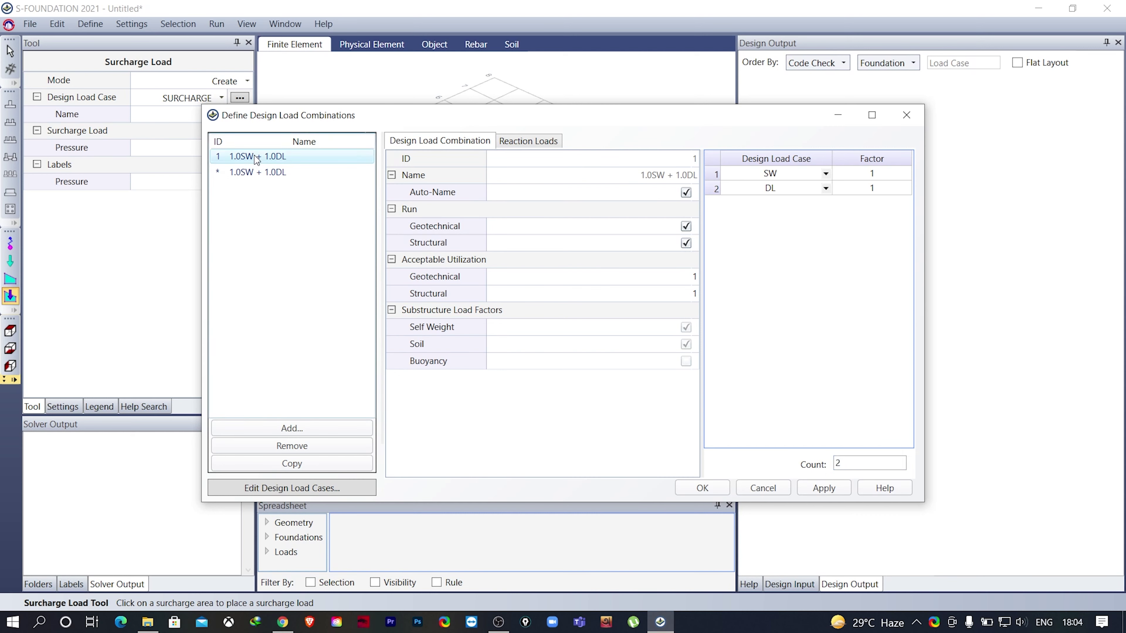
drag(858, 461, 799, 466)
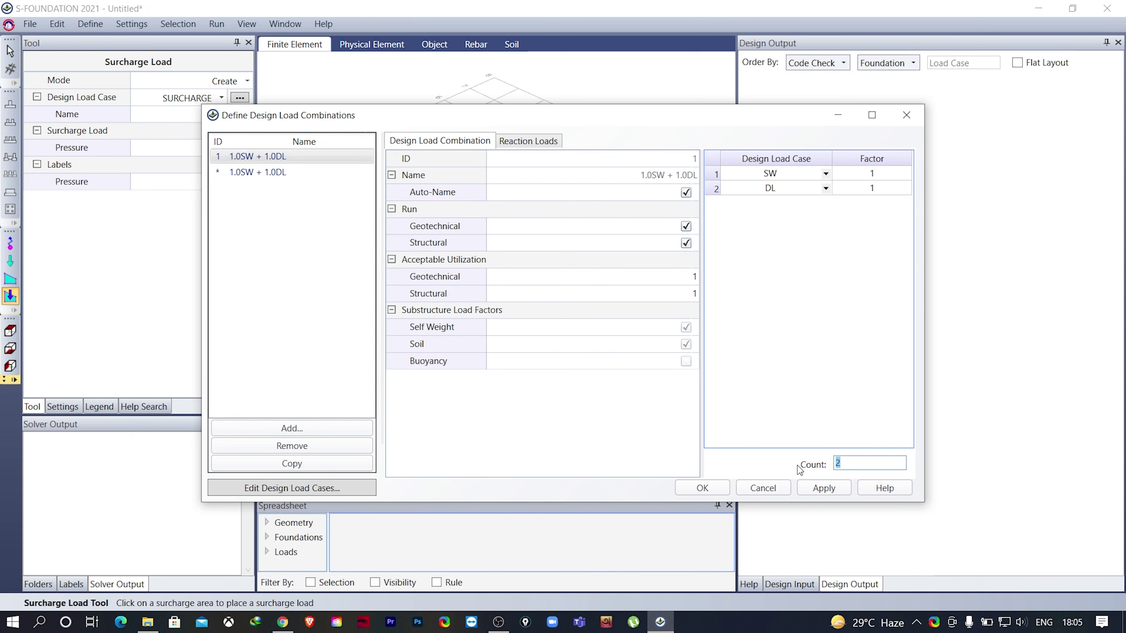
text(3)
click(854, 305)
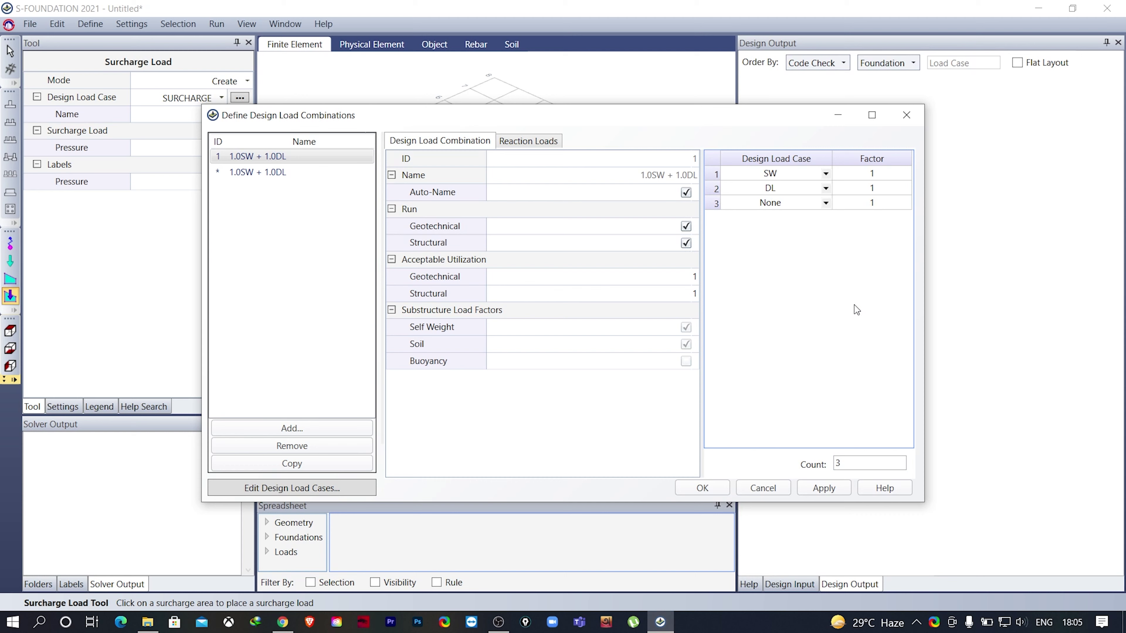
click(827, 205)
click(787, 288)
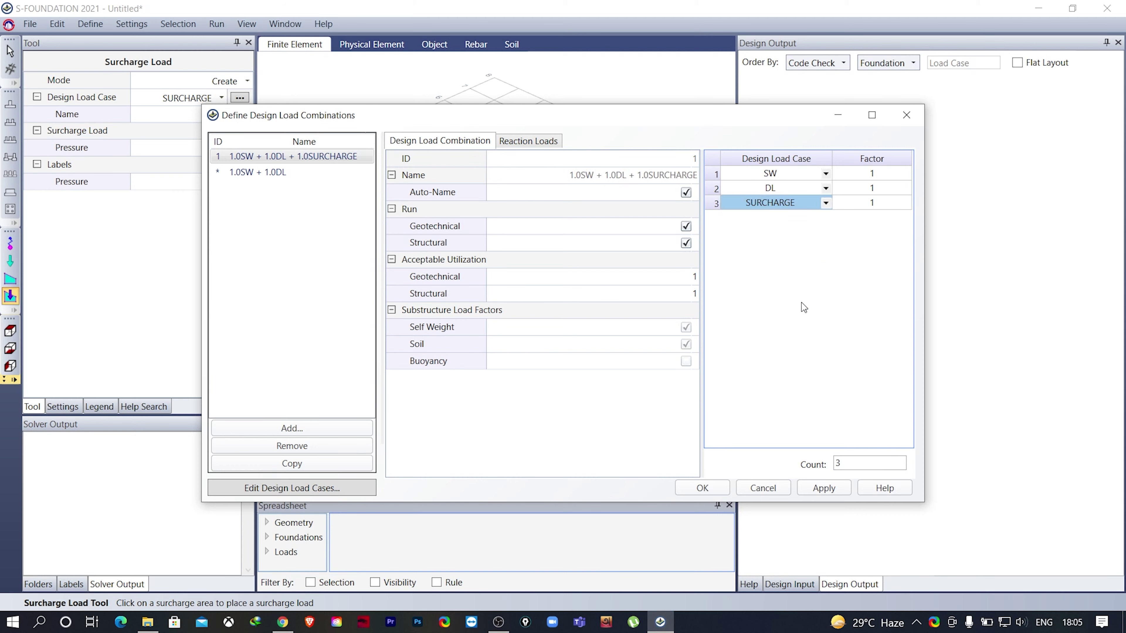
Extend the copied SW + DL combination to four load cases by adding SURCHARGE and LL.
click(250, 172)
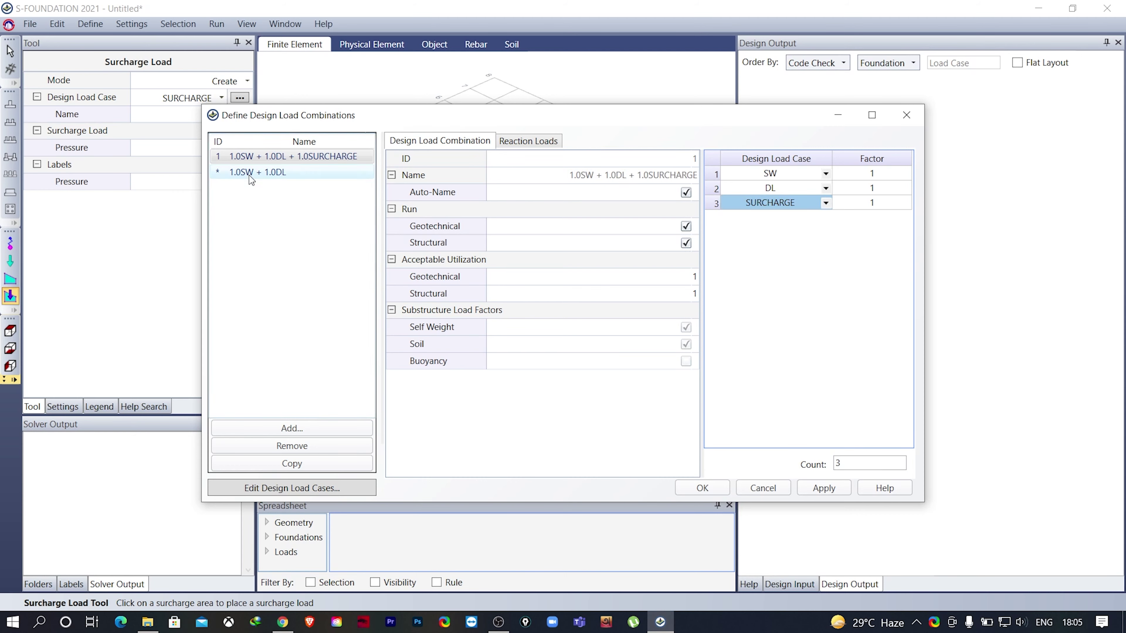
double_click(839, 463)
text(4)
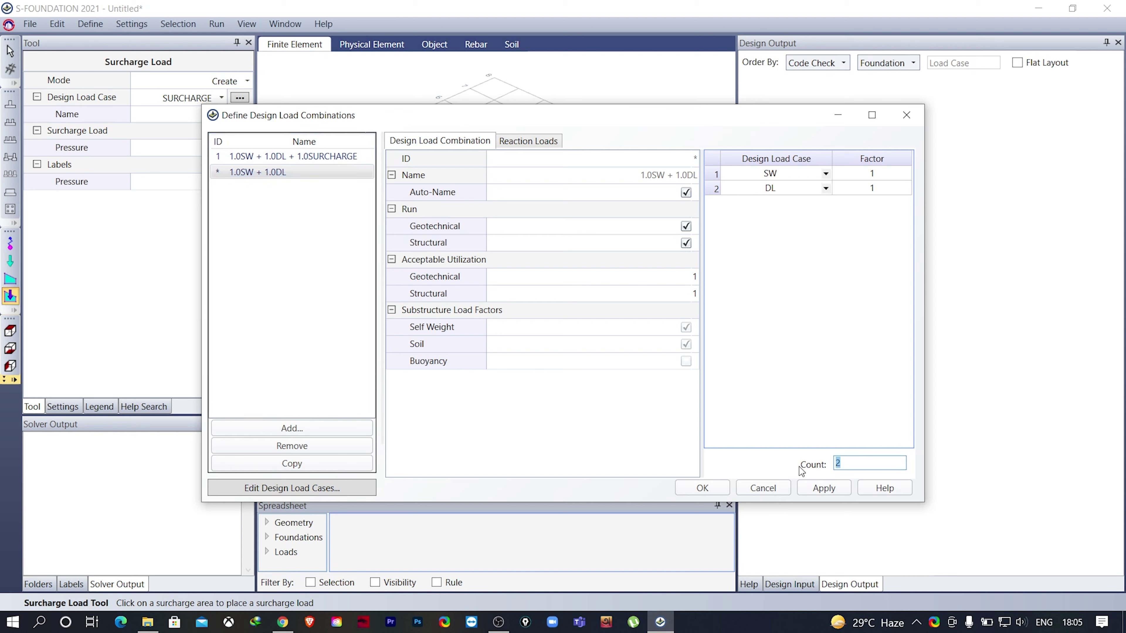
click(740, 265)
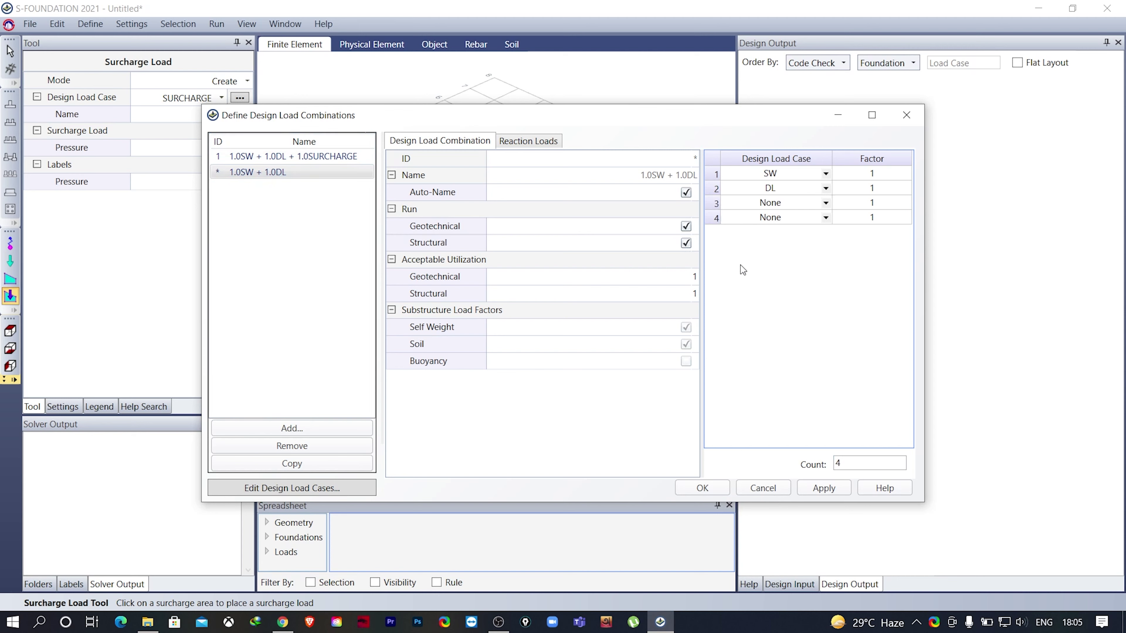
click(825, 203)
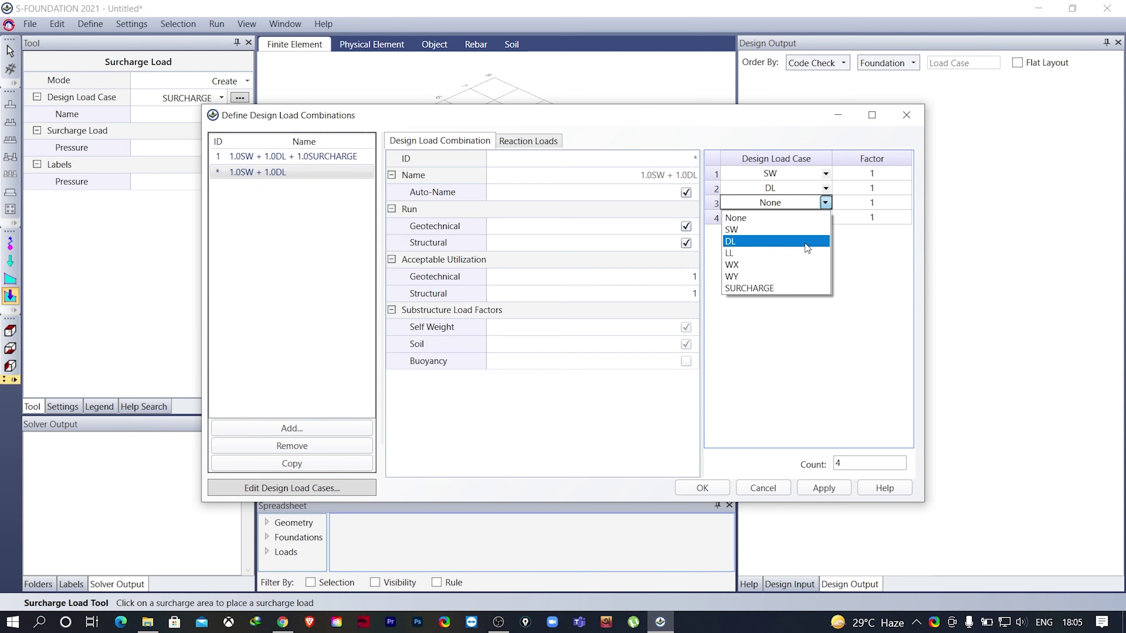
click(795, 288)
click(825, 217)
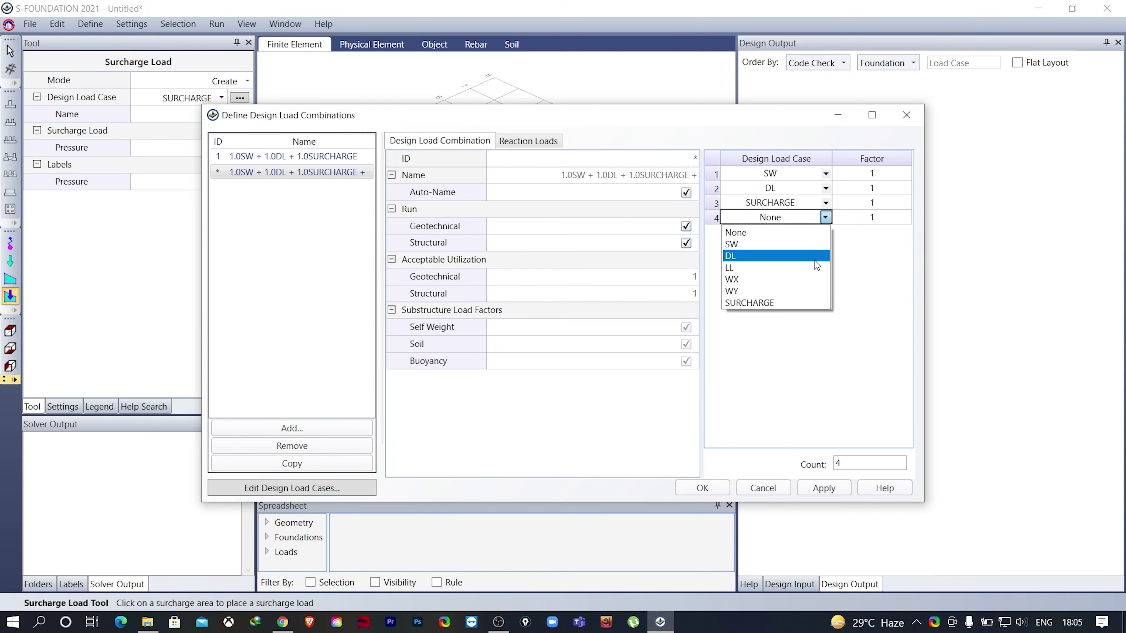
click(808, 268)
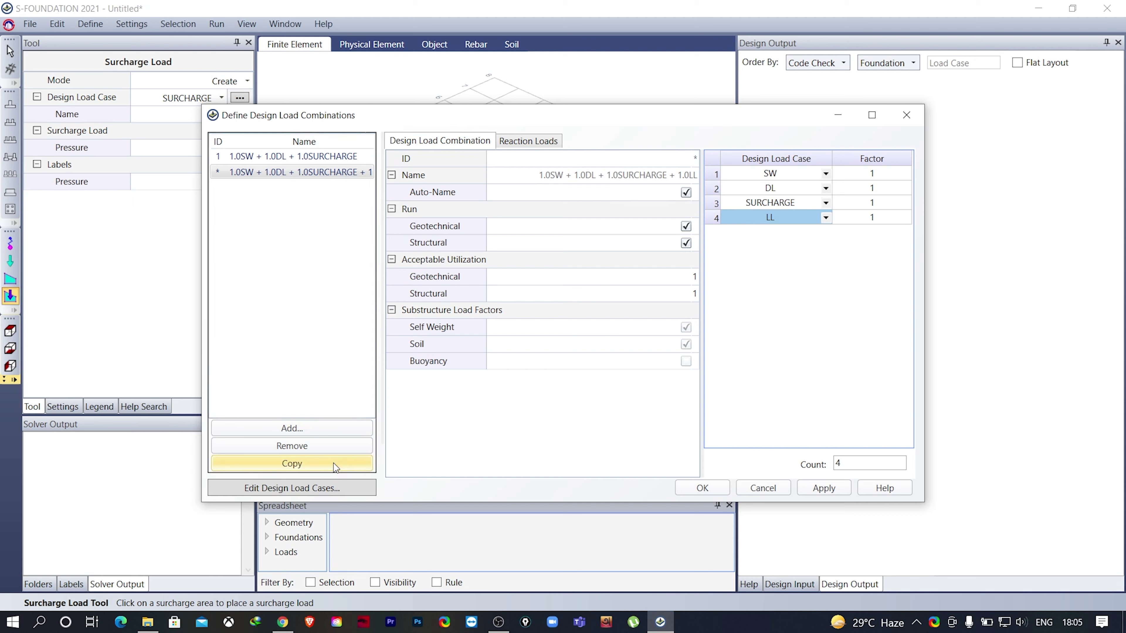
Copy the four-case combination, apply the definitions, and extend combination 3 to five load cases by adding WX.
click(306, 464)
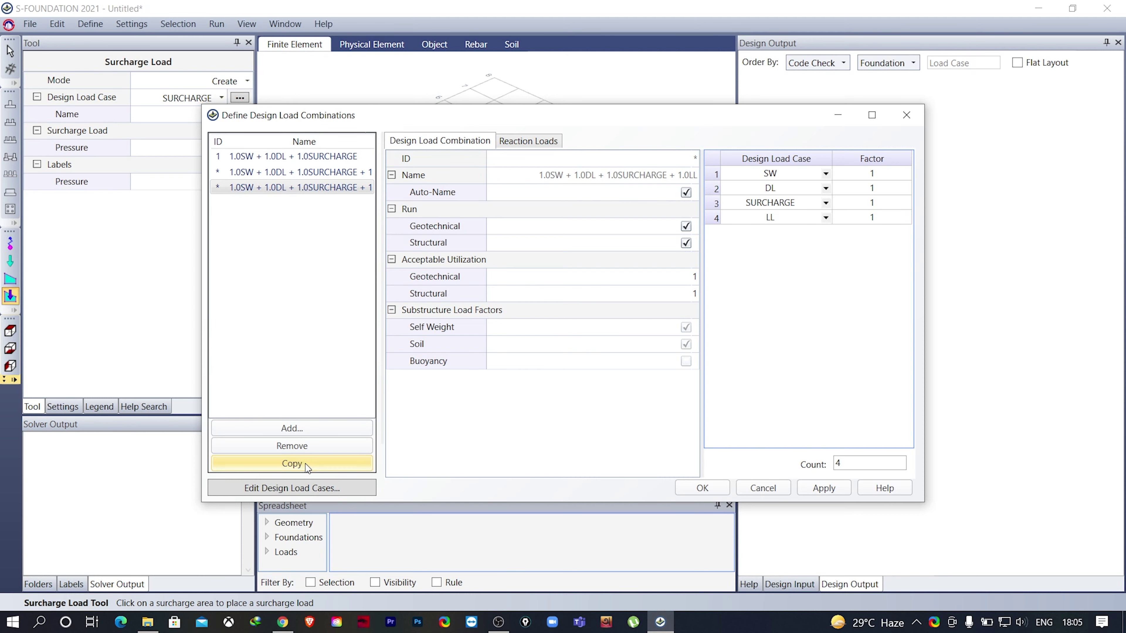
click(314, 176)
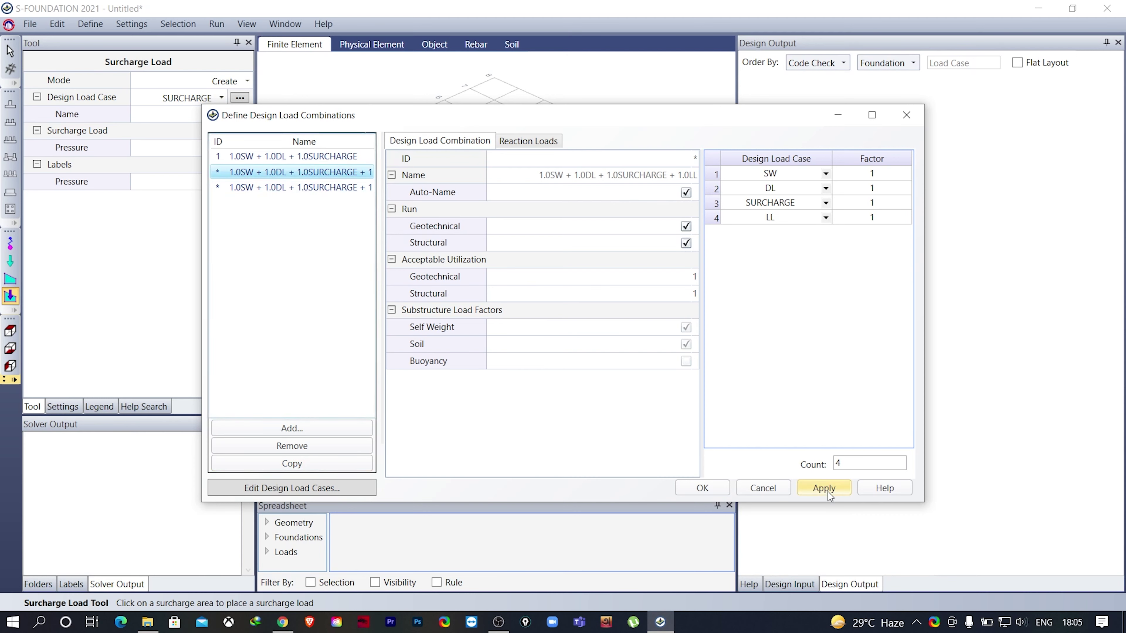
click(823, 488)
click(261, 187)
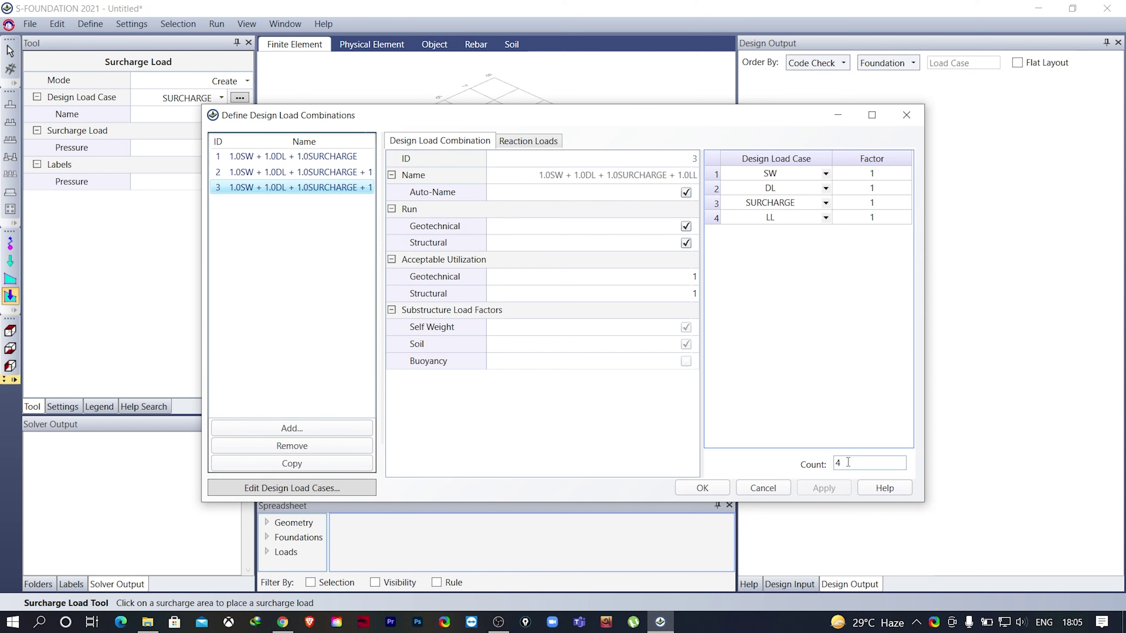
click(828, 464)
text(5)
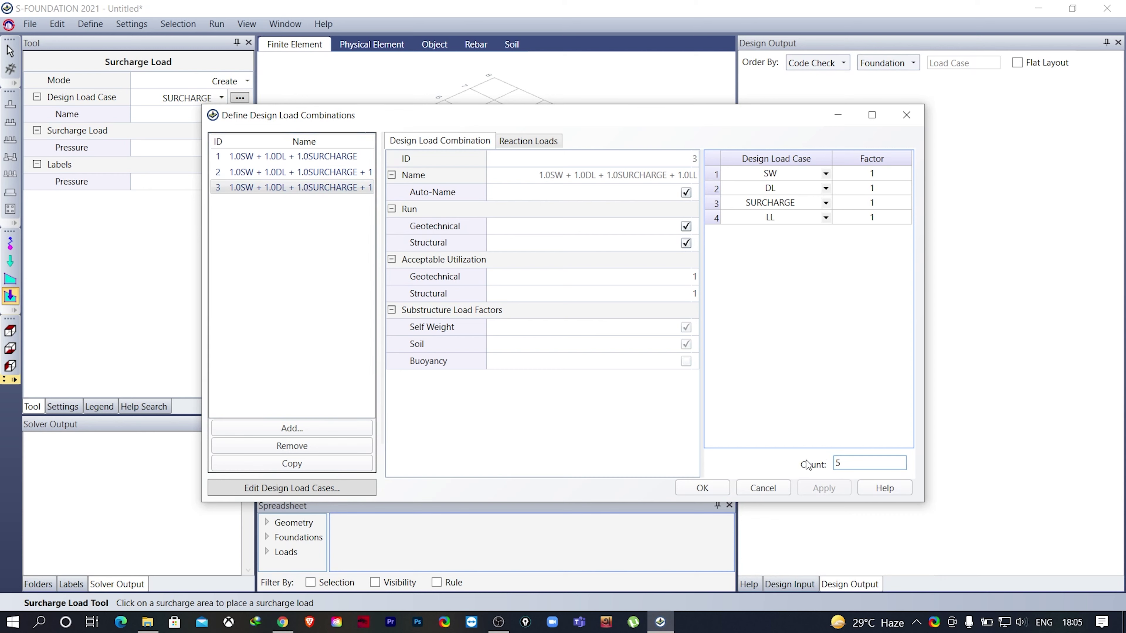
key(Return)
click(825, 232)
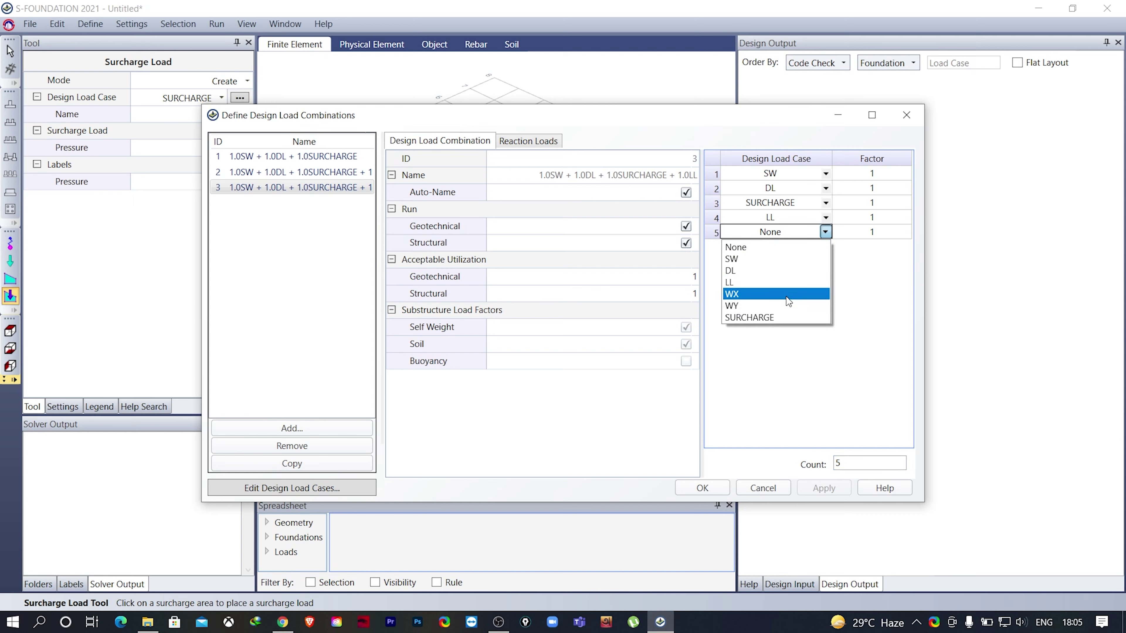
click(788, 301)
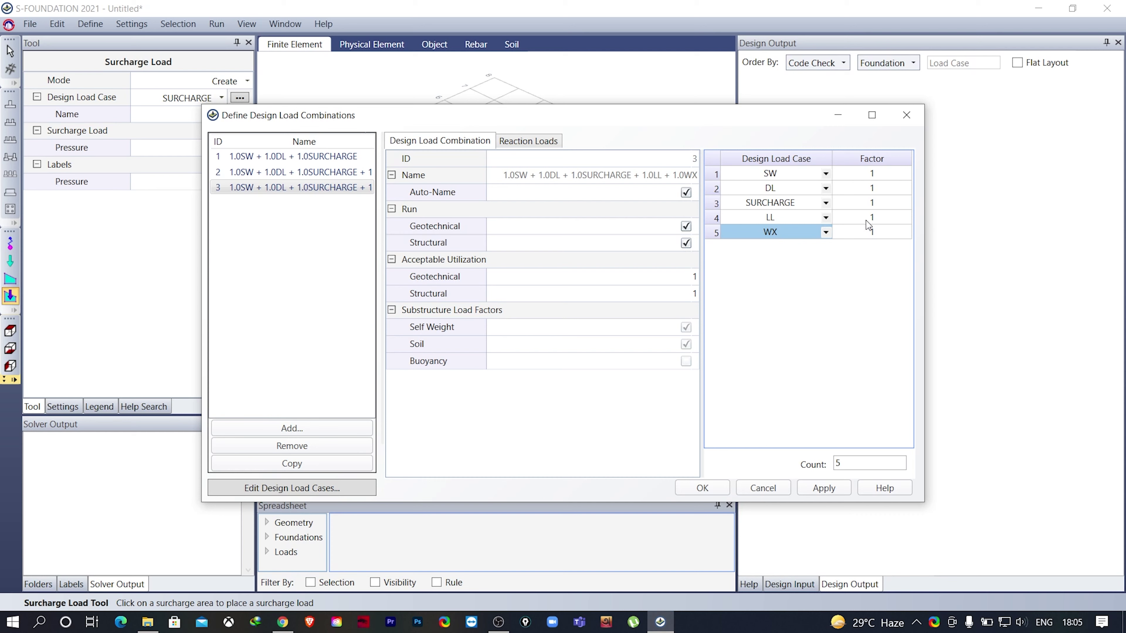
Set the LL and WX factors in combination 3 to 0.8.
drag(868, 221, 869, 235)
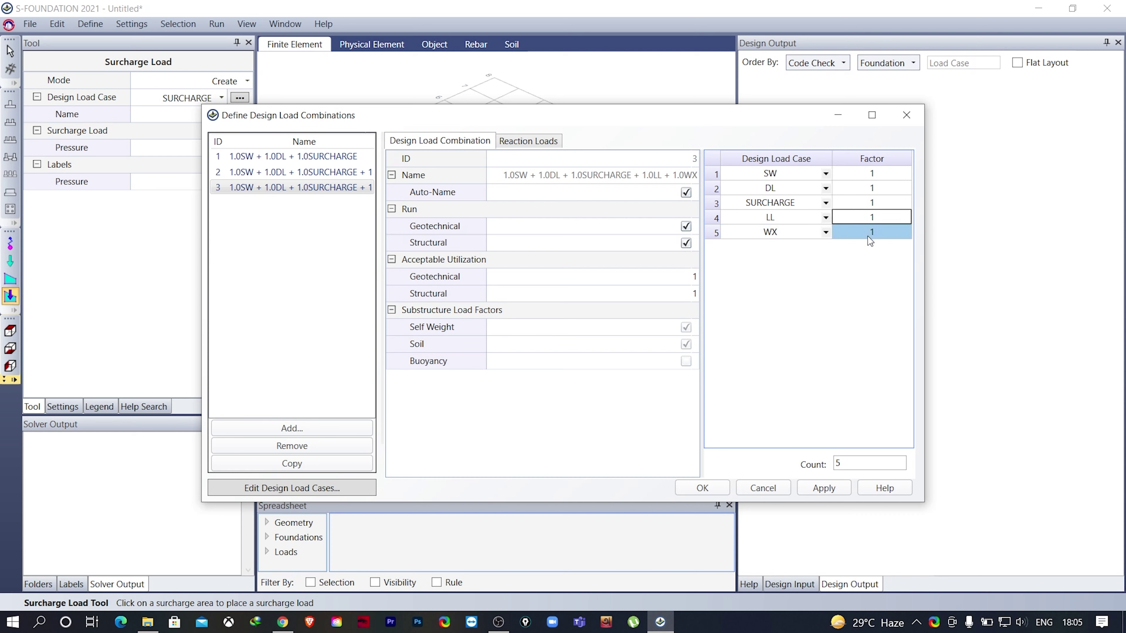
text(0.8)
key(Tab)
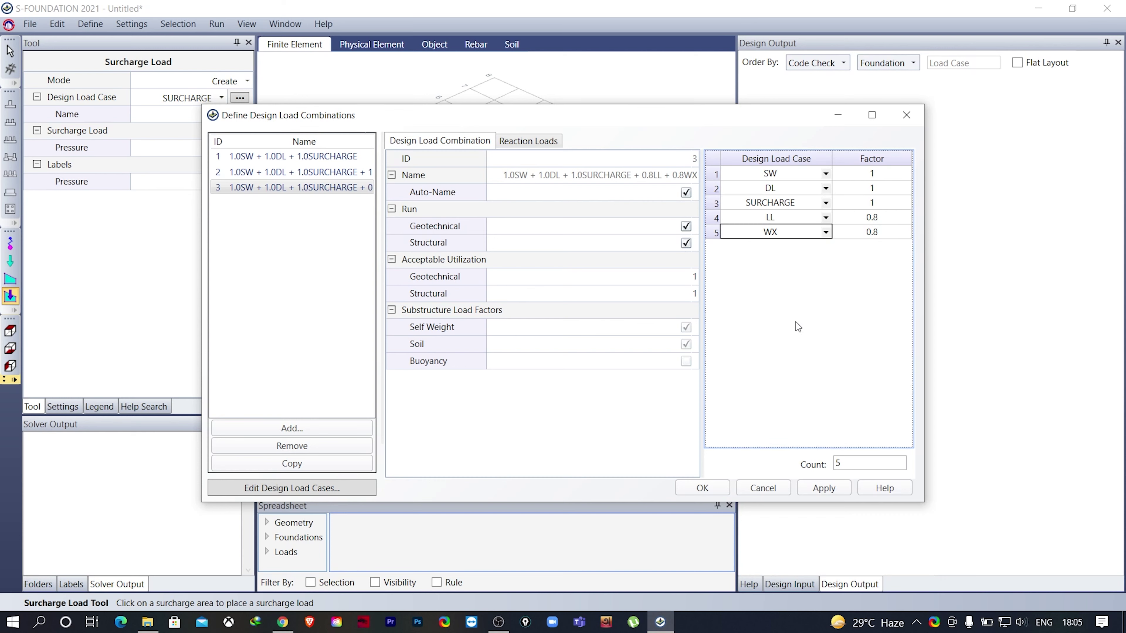
Copy combination 3, replace WX with WY in the copy, and apply the combinations.
click(306, 465)
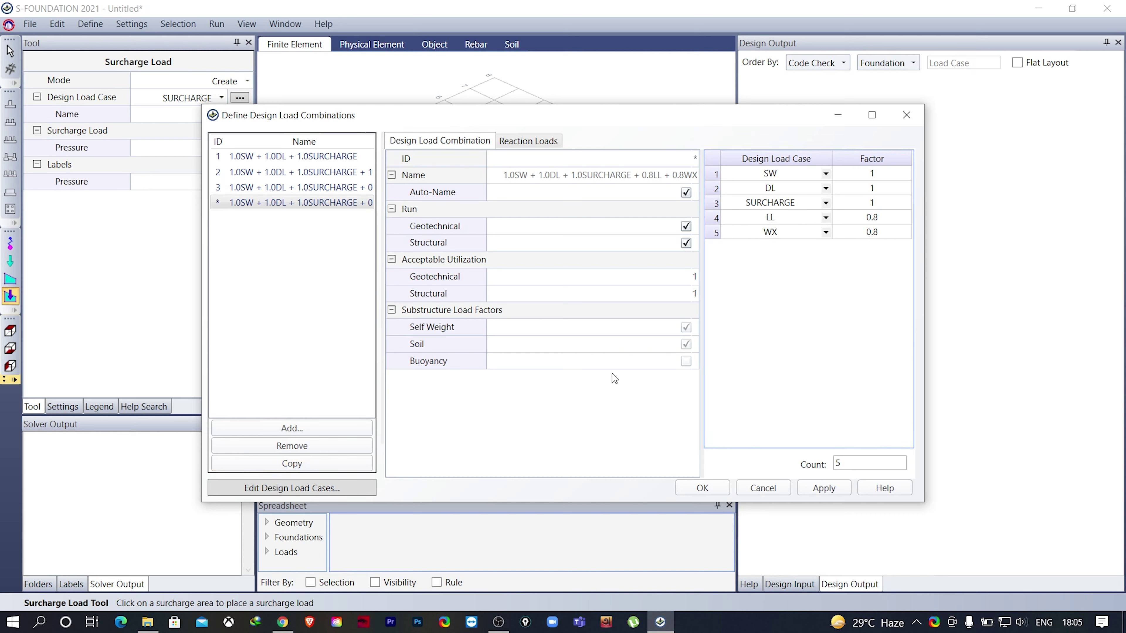
click(826, 233)
click(787, 306)
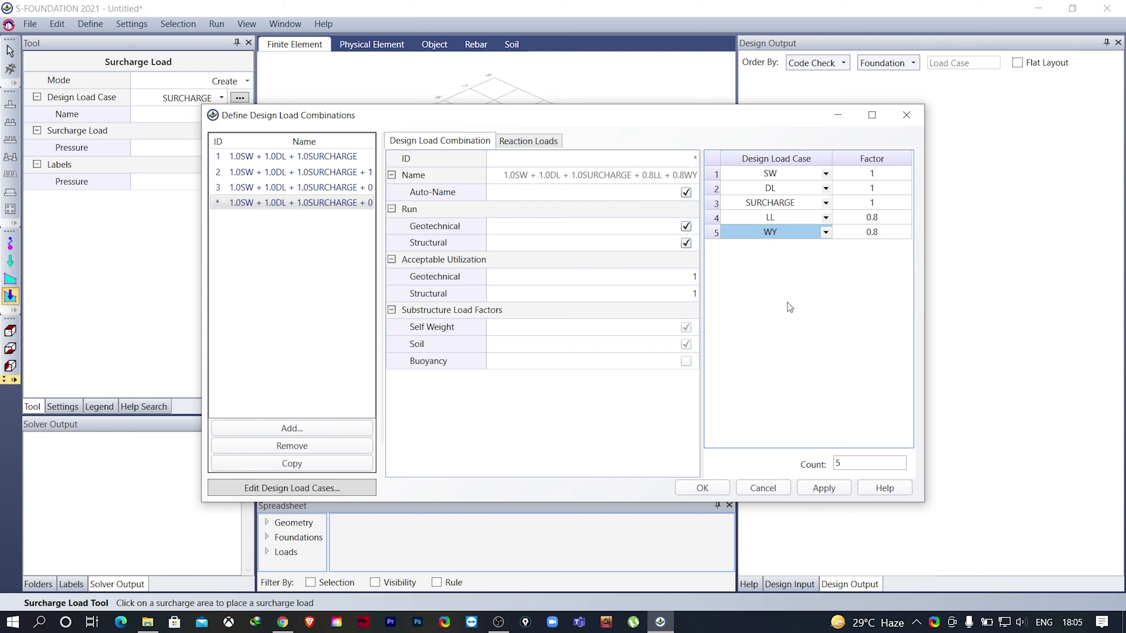
click(828, 486)
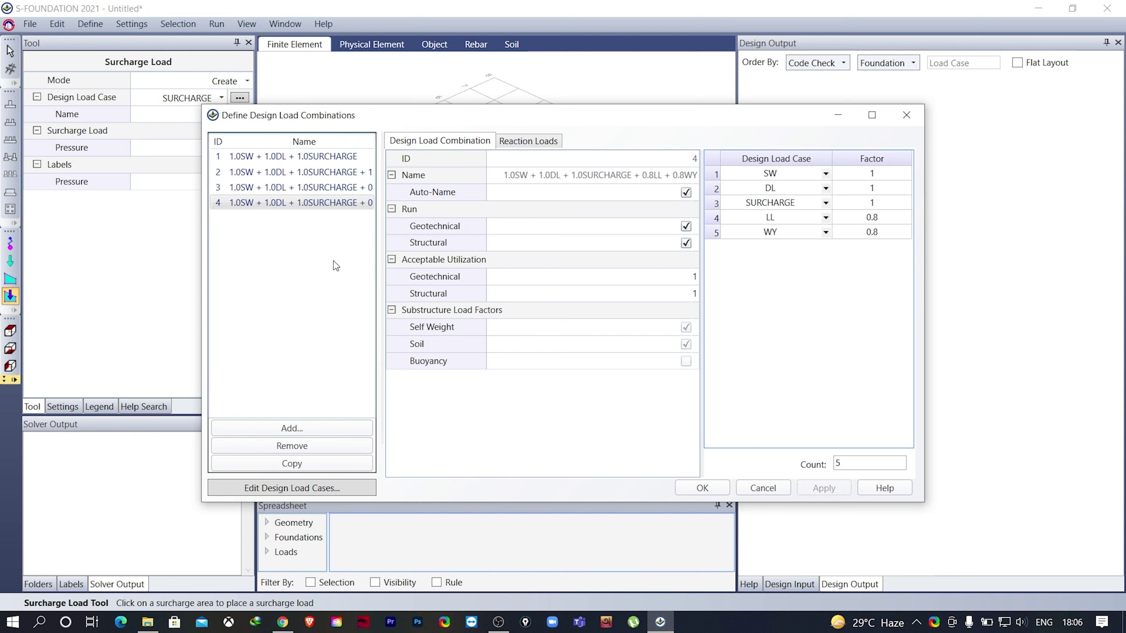
Copy combination 1, set the SW, DL and SURCHARGE factors in the copy to 1.5, and apply.
click(331, 158)
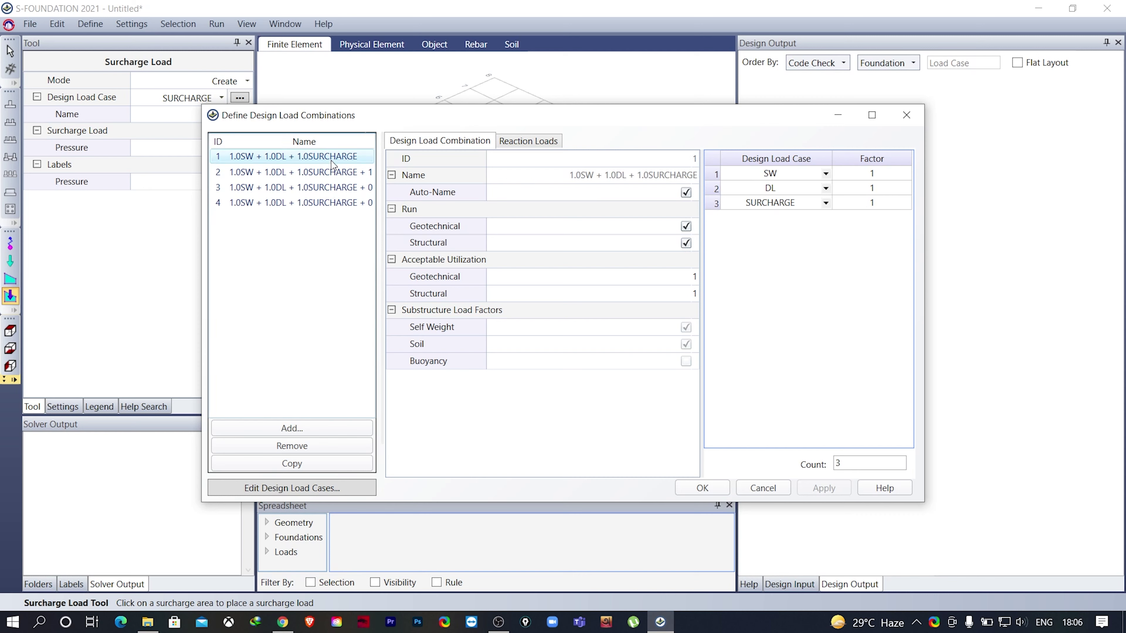
click(313, 464)
drag(890, 172, 883, 203)
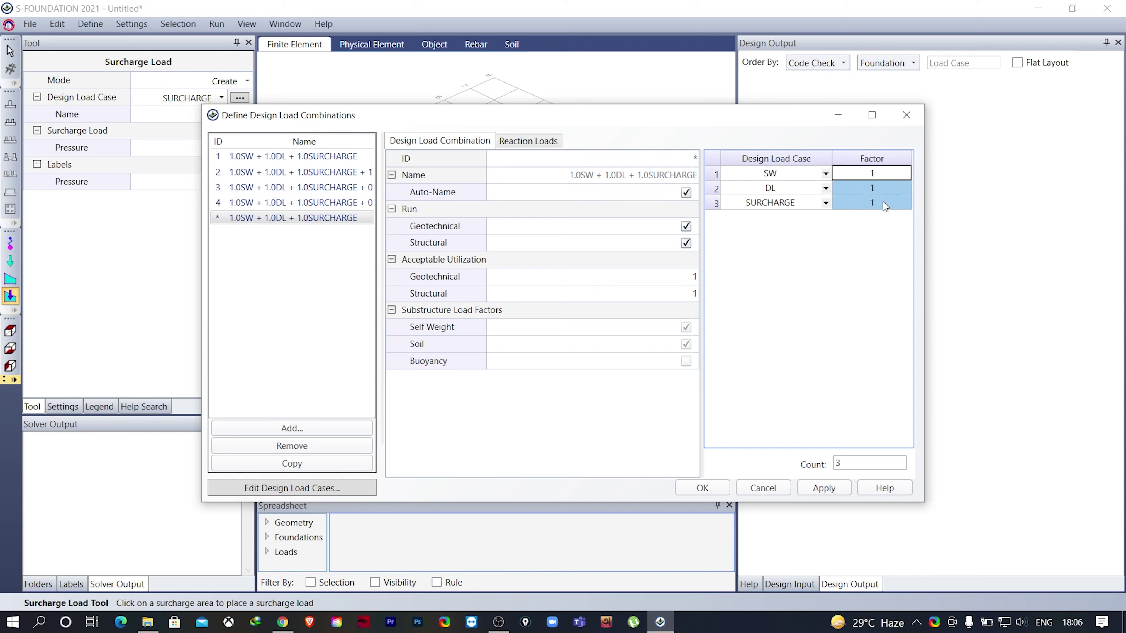
text(1.5)
key(Return)
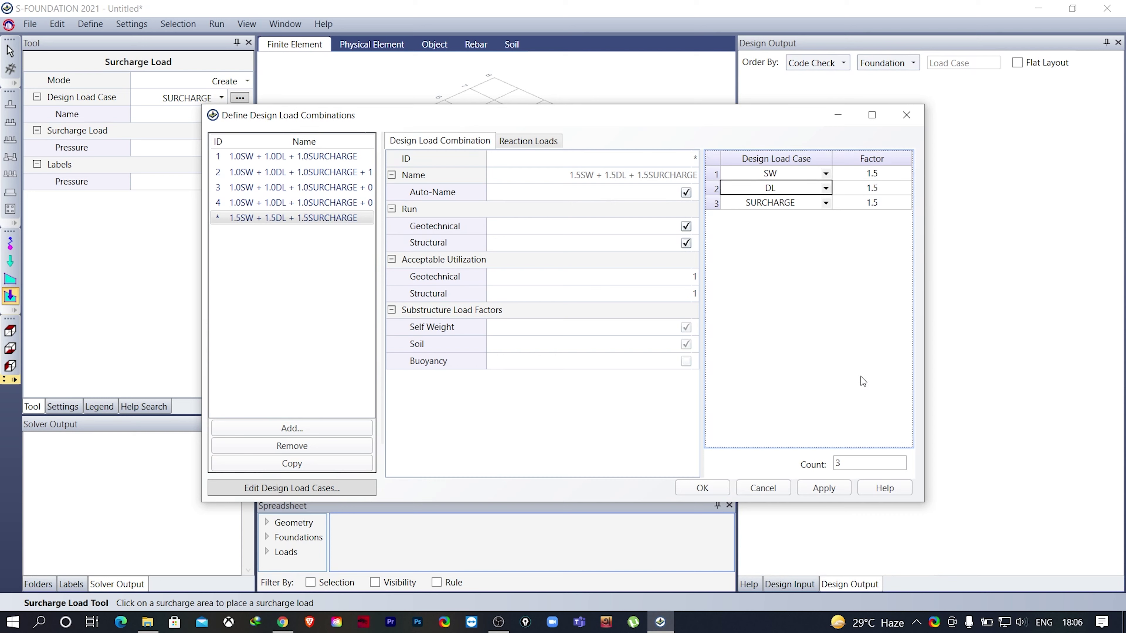
click(832, 486)
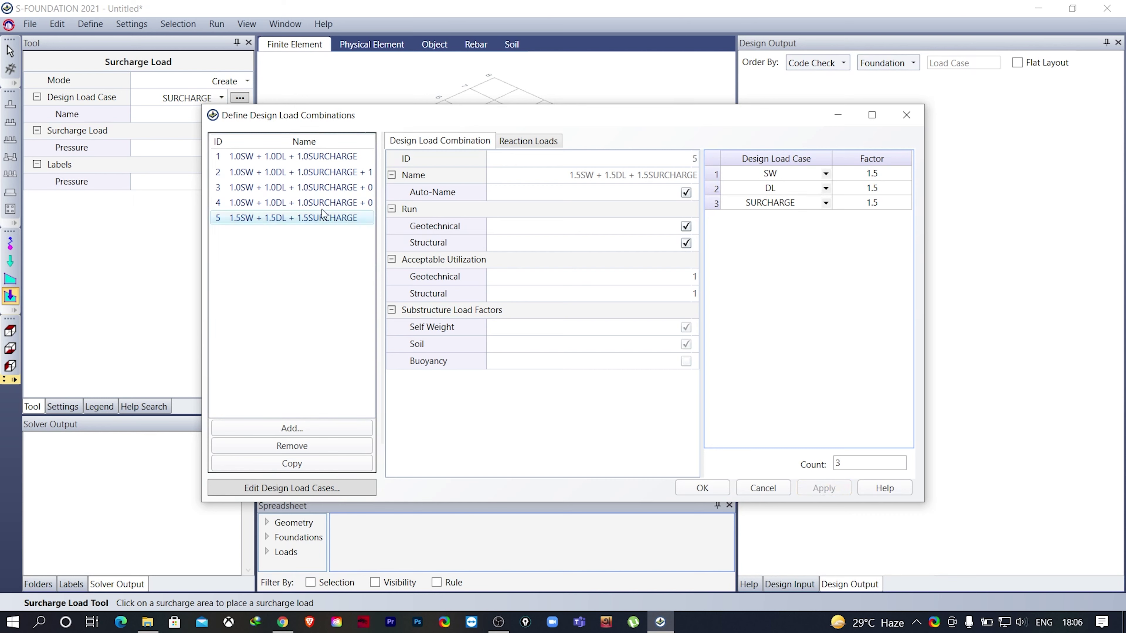
Copy combination 2, set the SW, DL, SURCHARGE and LL factors in the copy to 1.5, and apply.
click(328, 173)
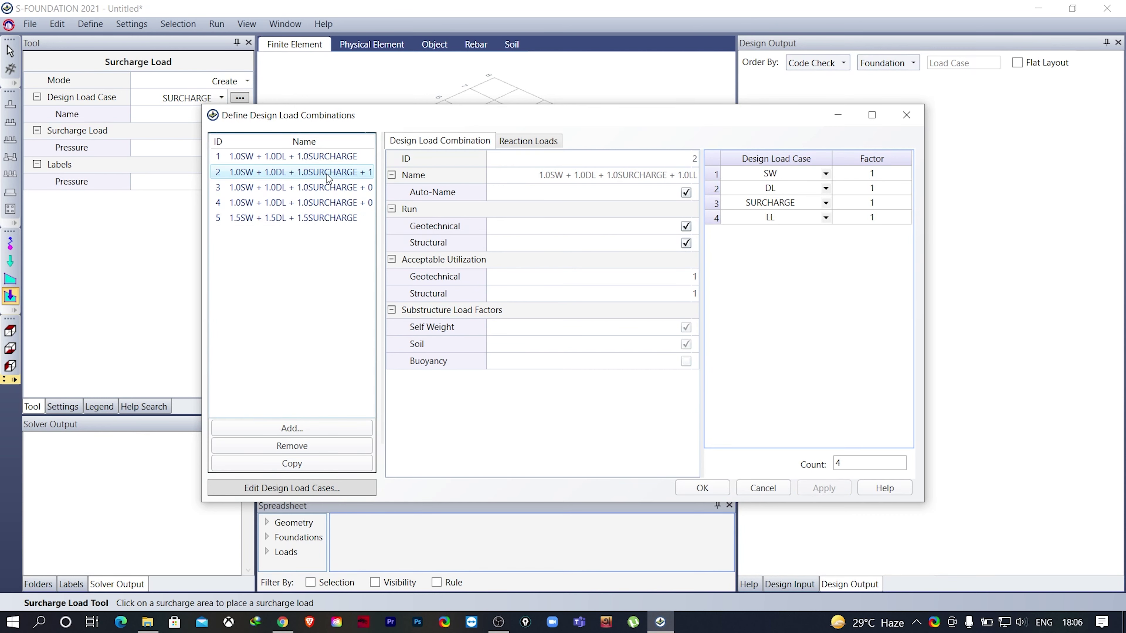
click(305, 467)
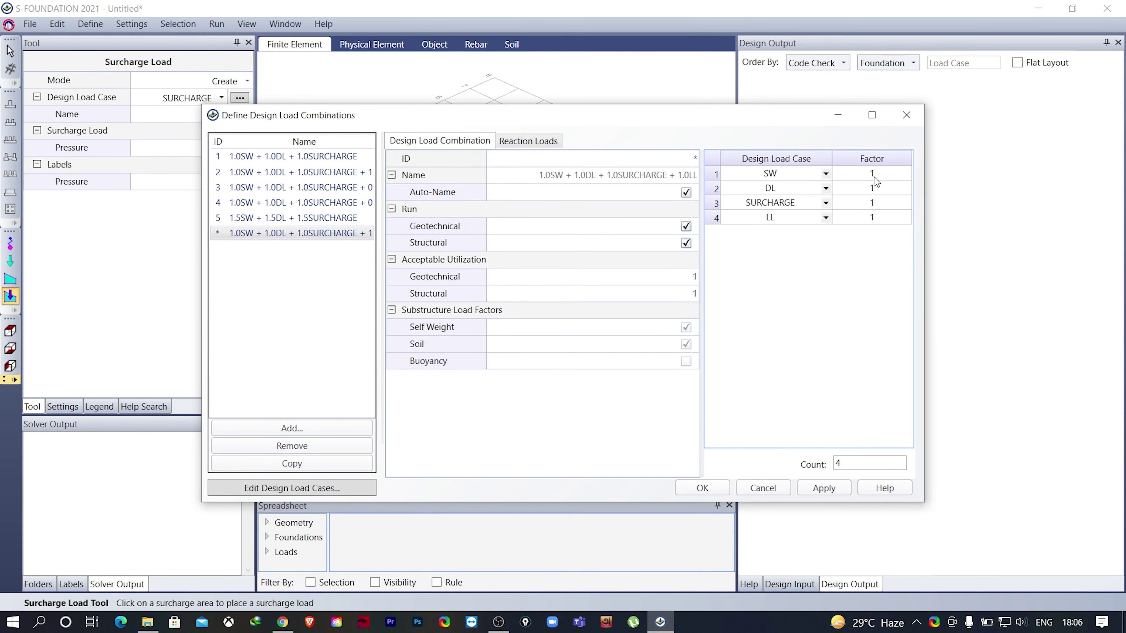
drag(874, 177, 880, 232)
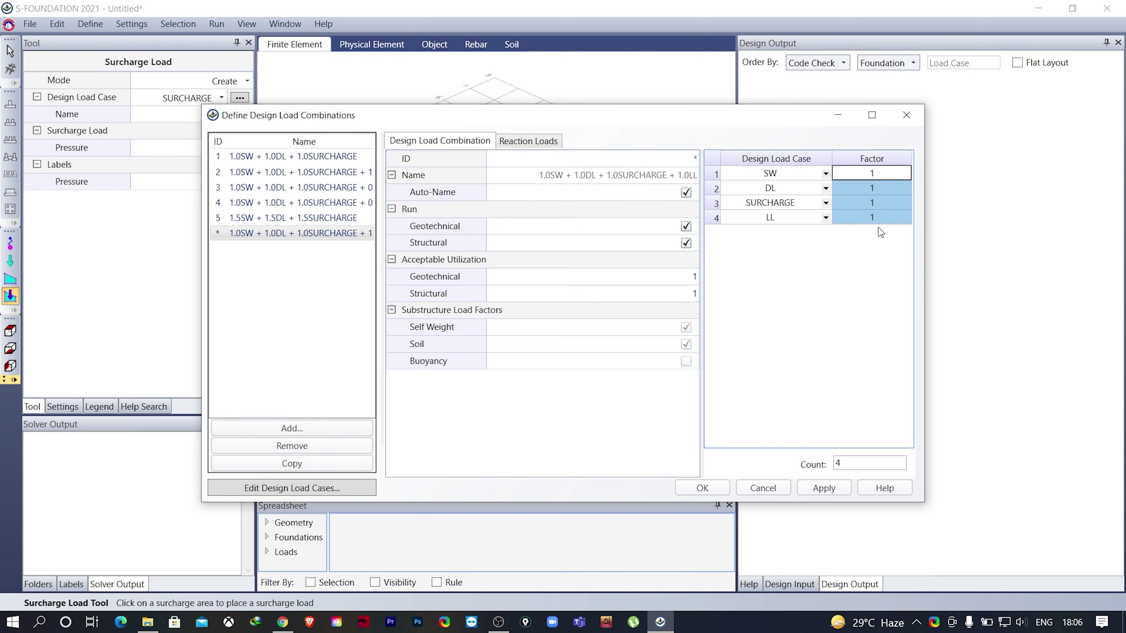
text(1.5)
key(Return)
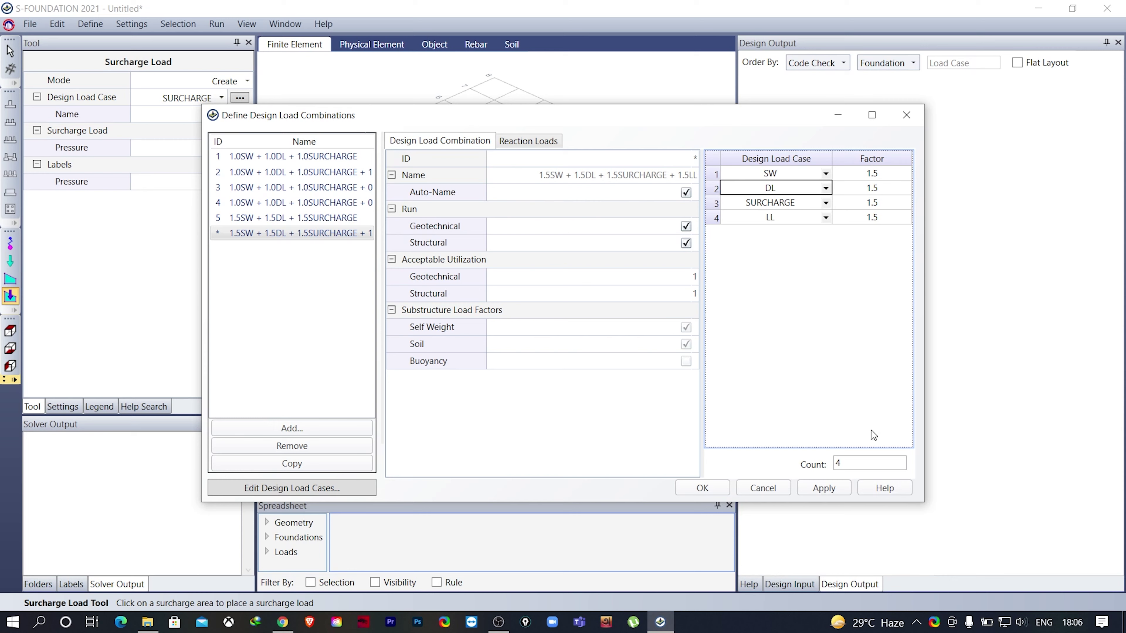
click(828, 493)
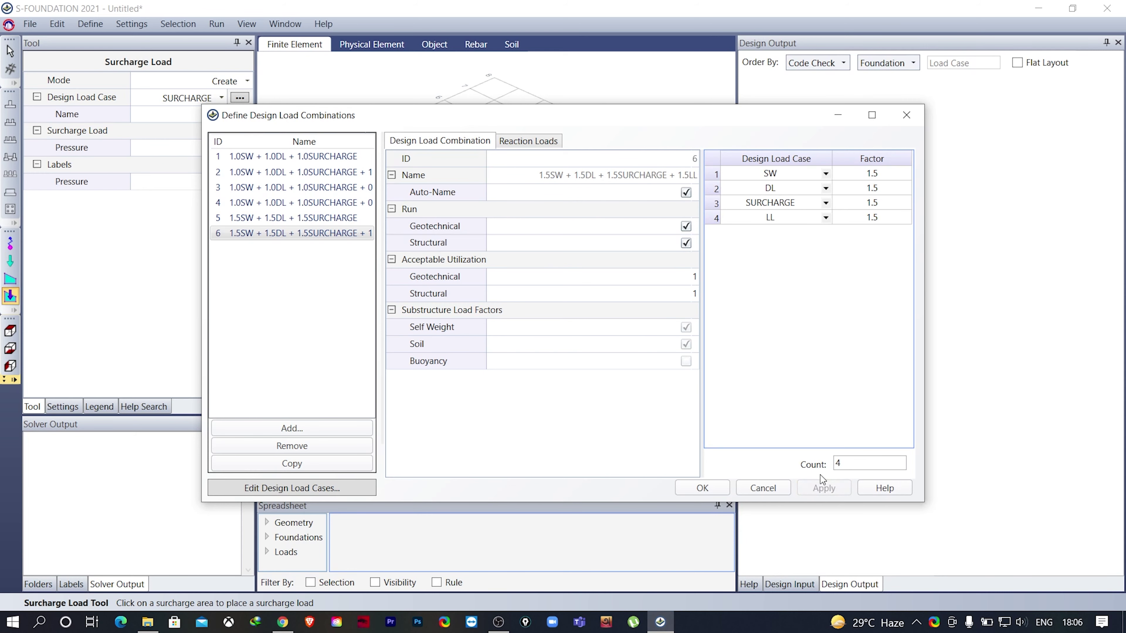
Copy combination 3 and set all five factors, including LL and WX, to 1.2 in the copy, and apply.
click(293, 189)
click(307, 466)
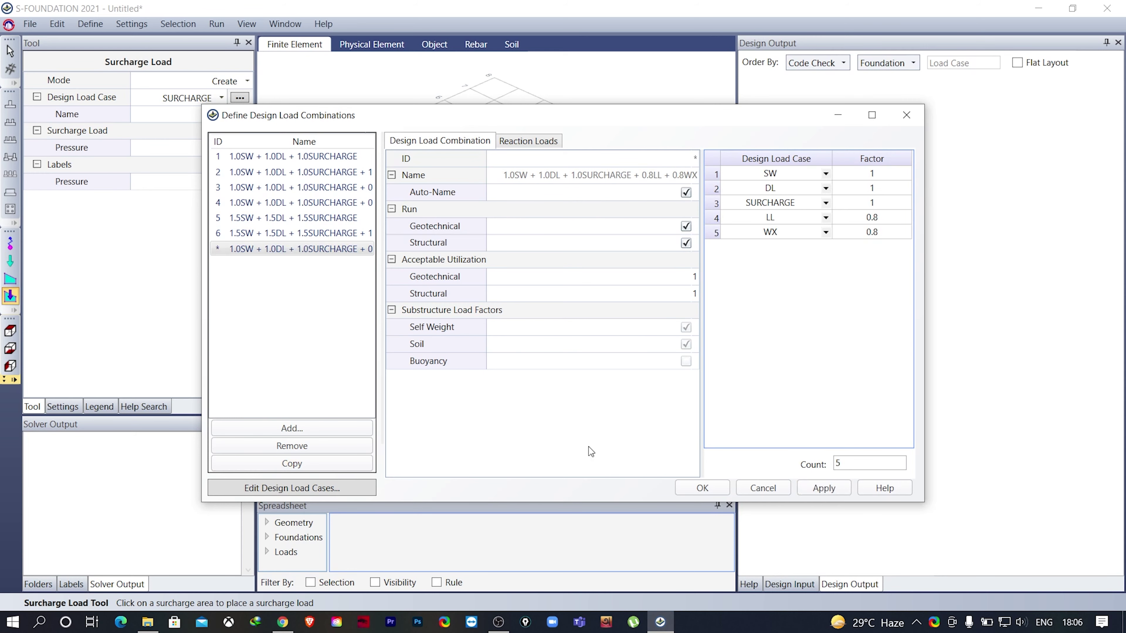
click(872, 172)
drag(885, 187, 888, 238)
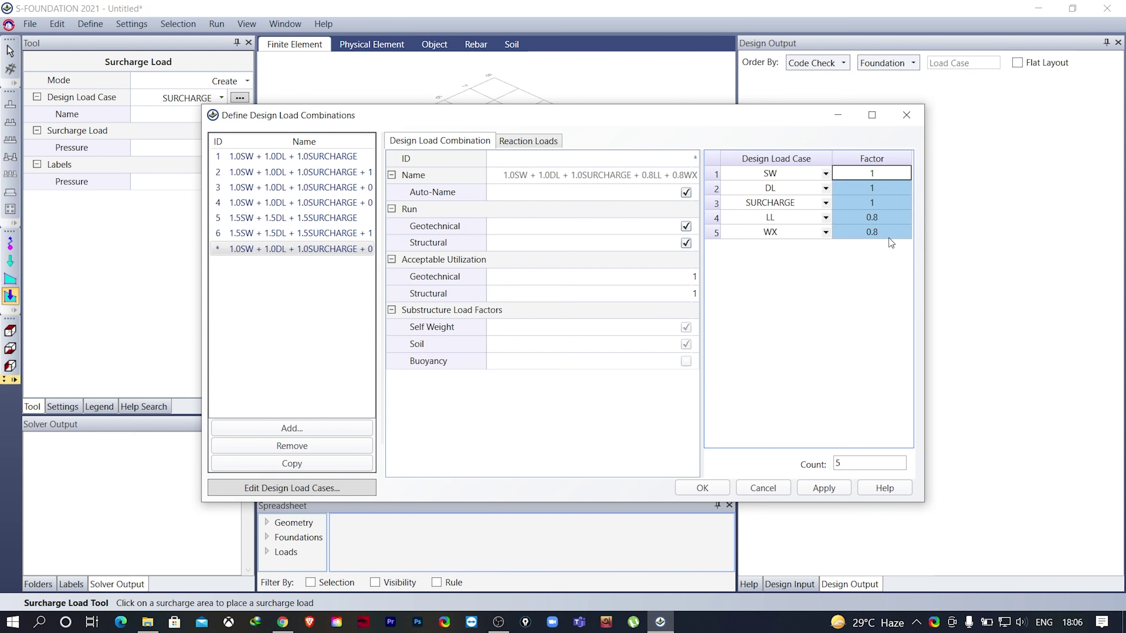
text(1.2)
key(Tab)
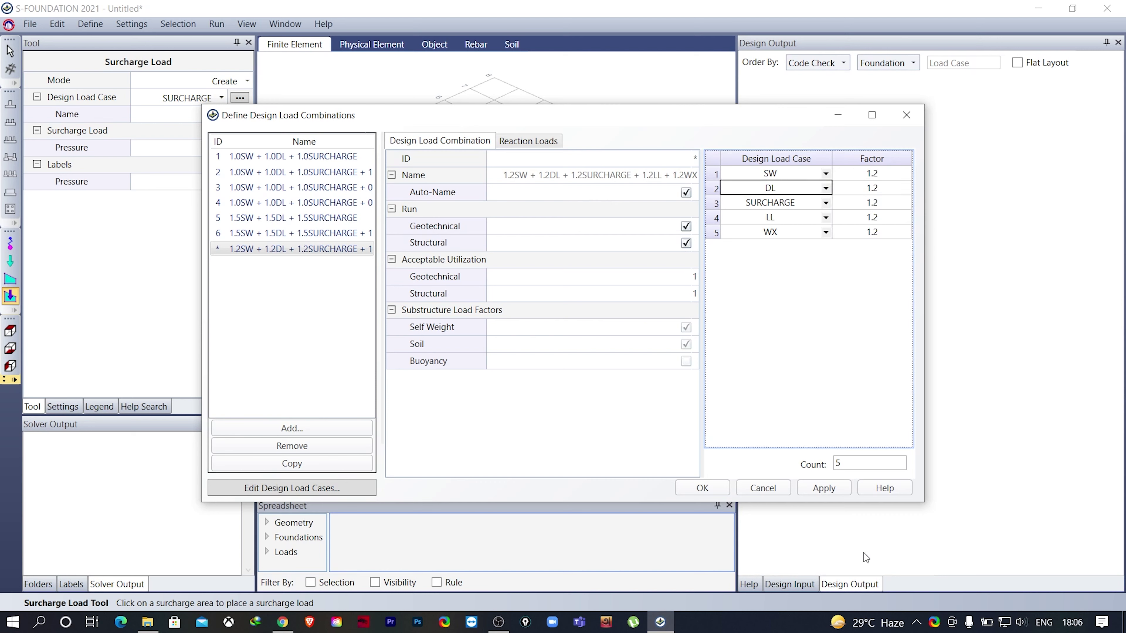
click(823, 489)
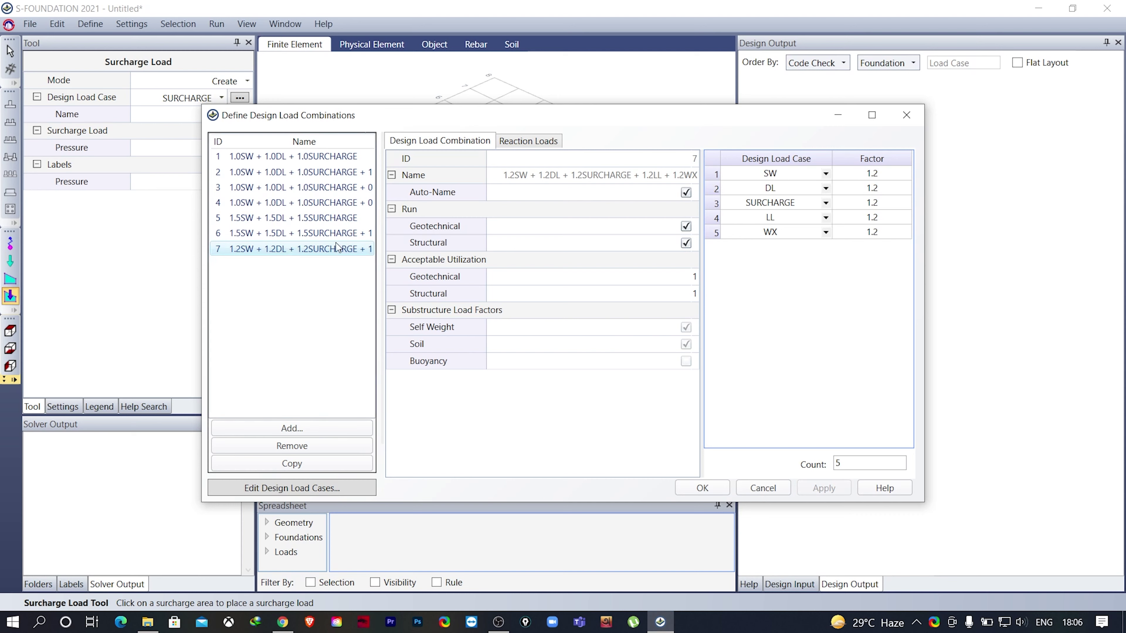
Copy combination 4, set all five factors, including LL and WY, to 1.2, and accept the design load combinations.
click(292, 203)
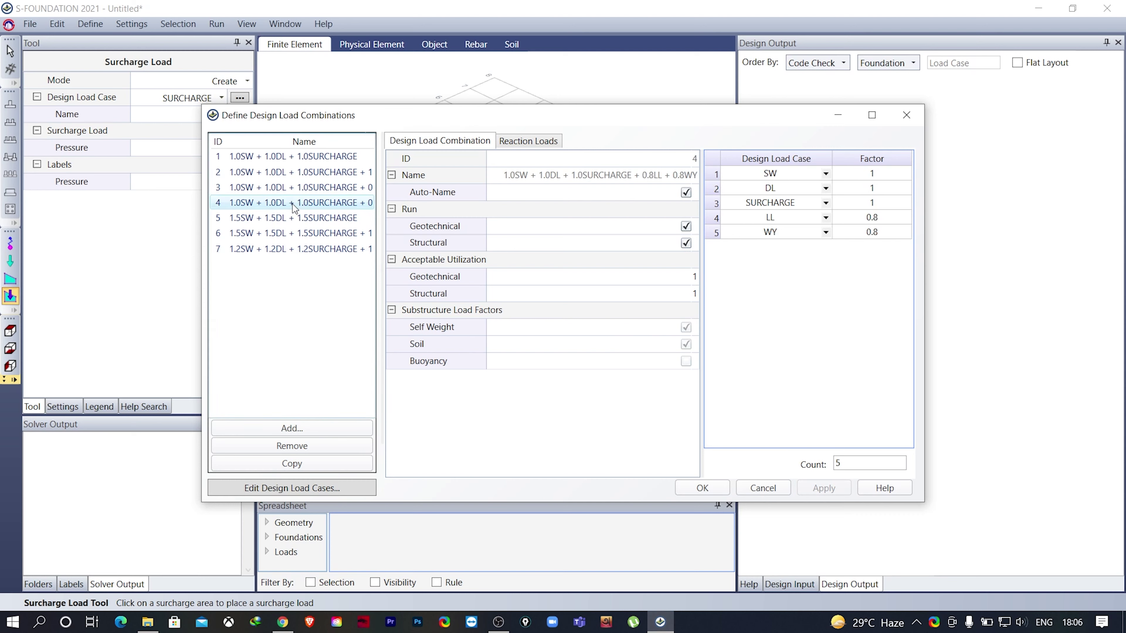
click(303, 466)
click(872, 175)
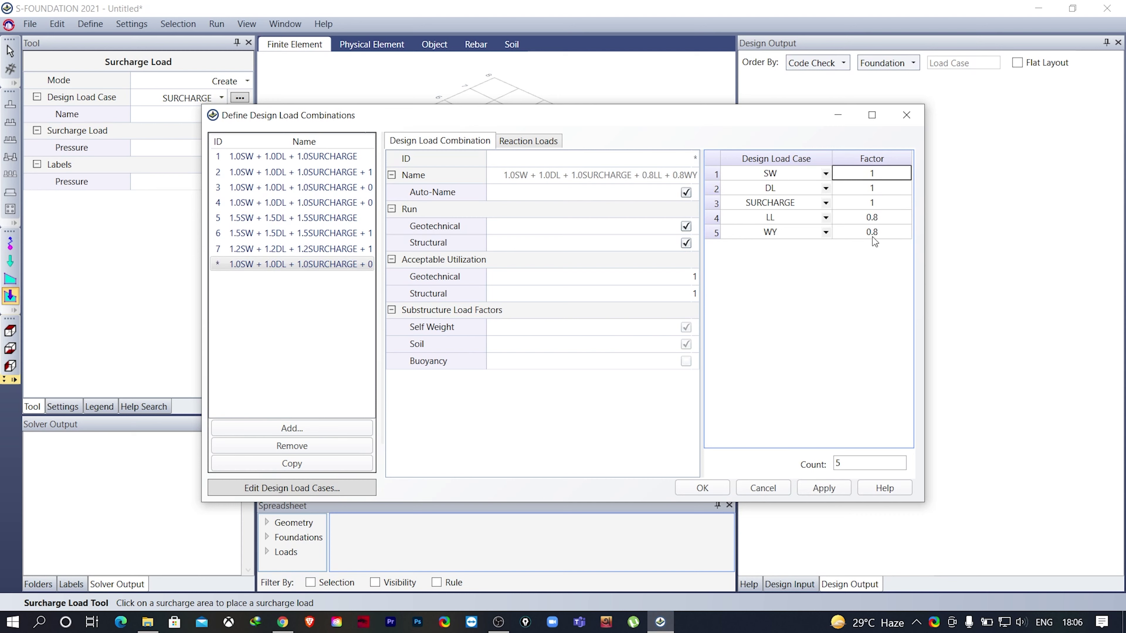
drag(861, 179, 861, 237)
text(1.2)
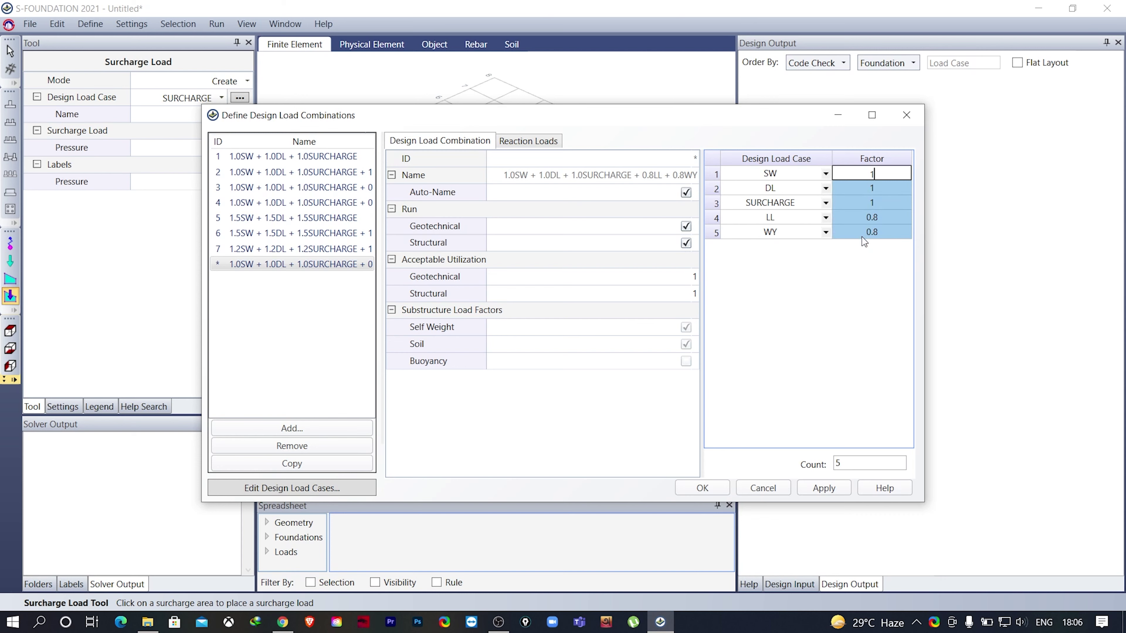
key(ctrl+Return)
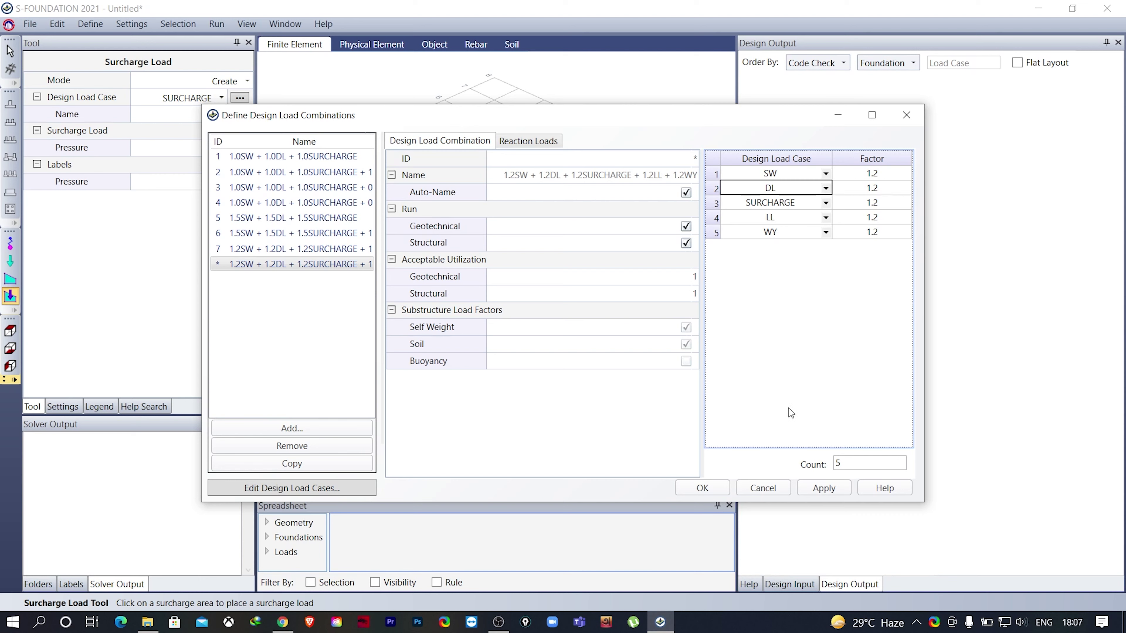
click(822, 488)
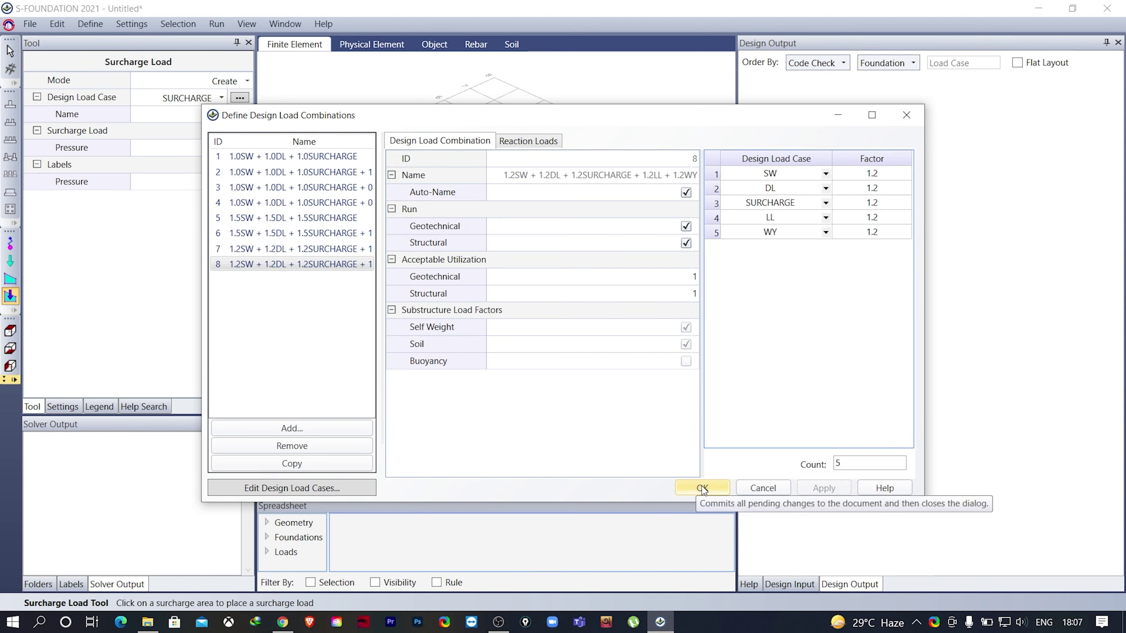
click(702, 487)
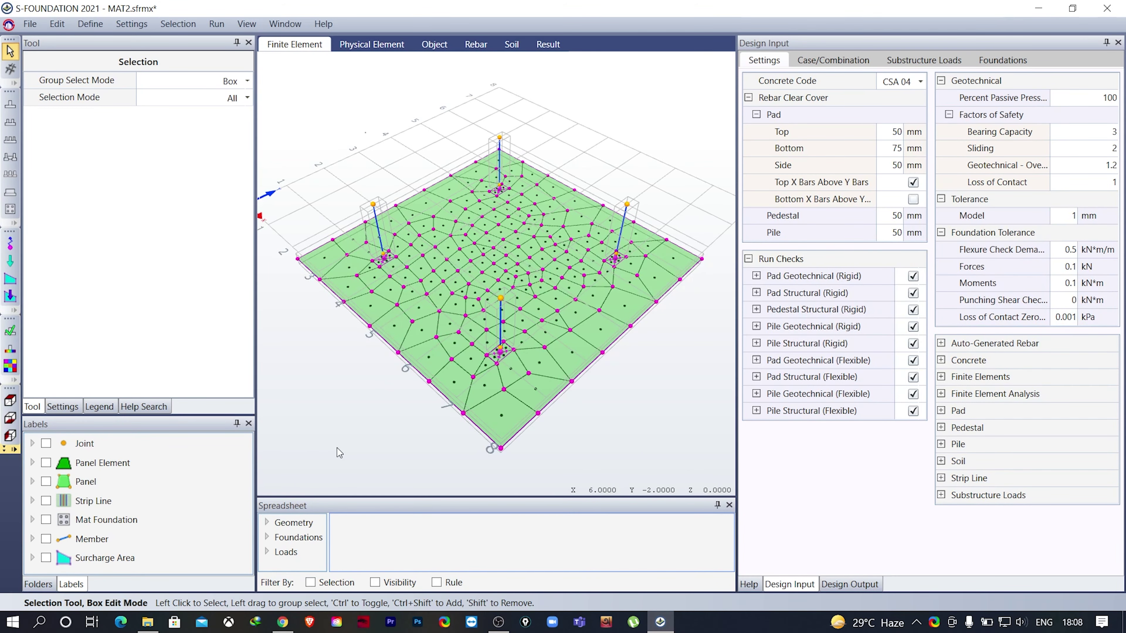
In the design input's case/combination settings, exclude the SW, DL, LL, WX and WY cases from the geotechnical run.
click(839, 60)
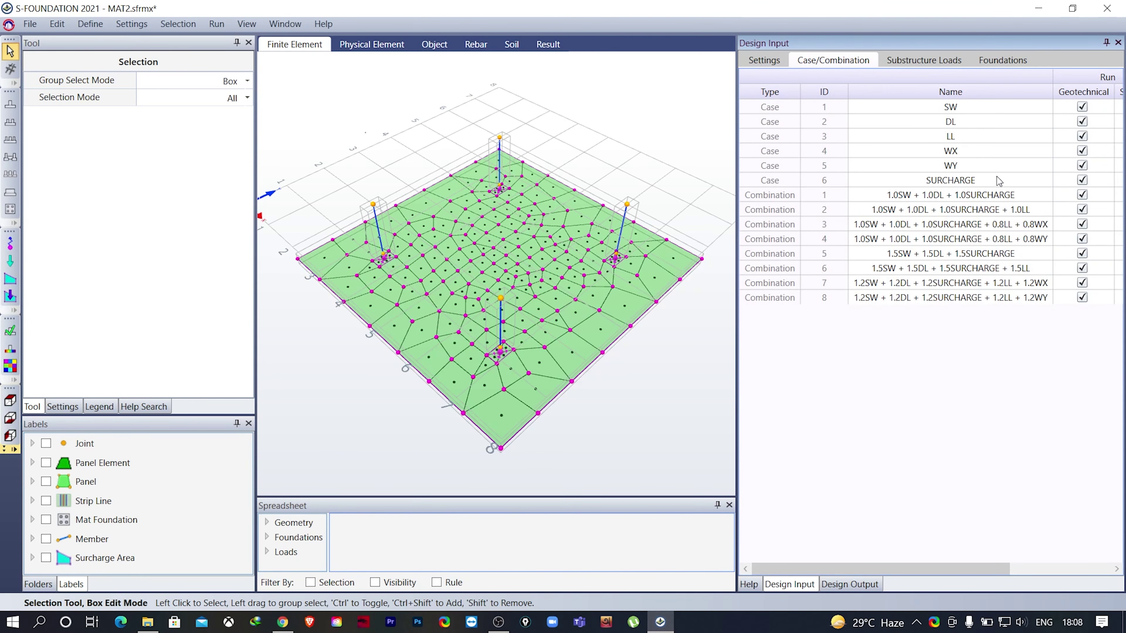
drag(842, 569, 910, 569)
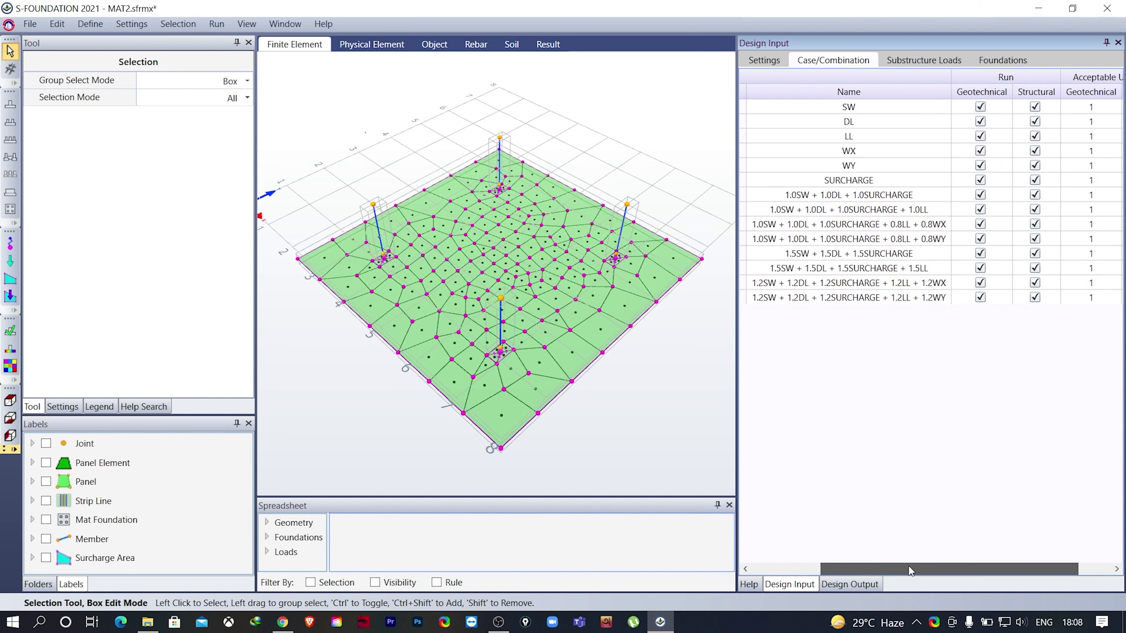
click(978, 106)
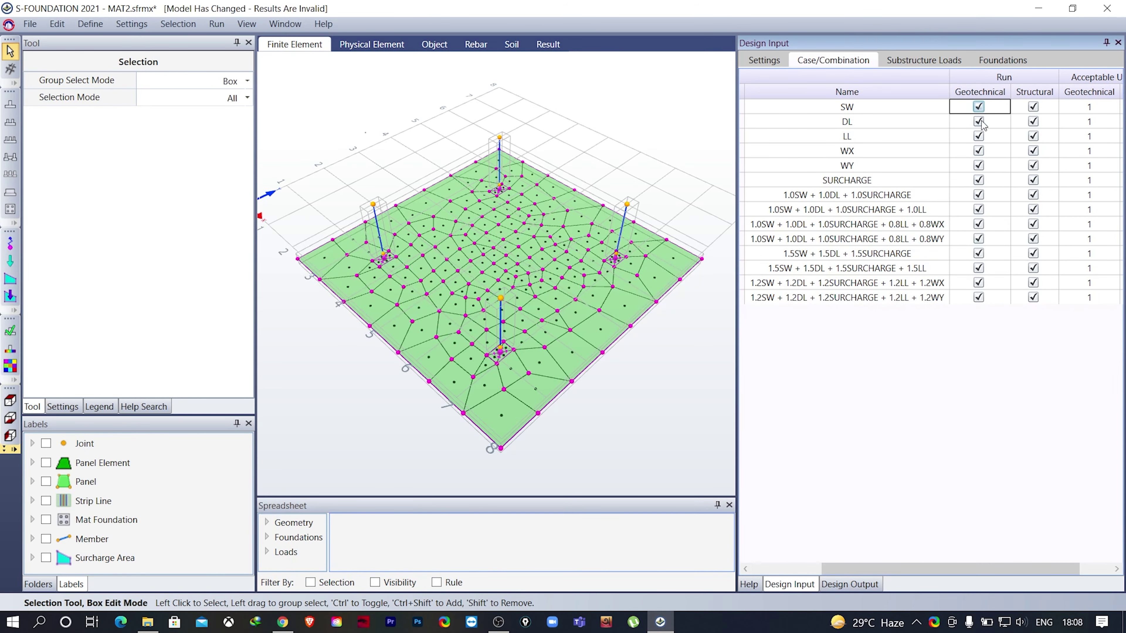
click(994, 123)
click(995, 137)
click(994, 152)
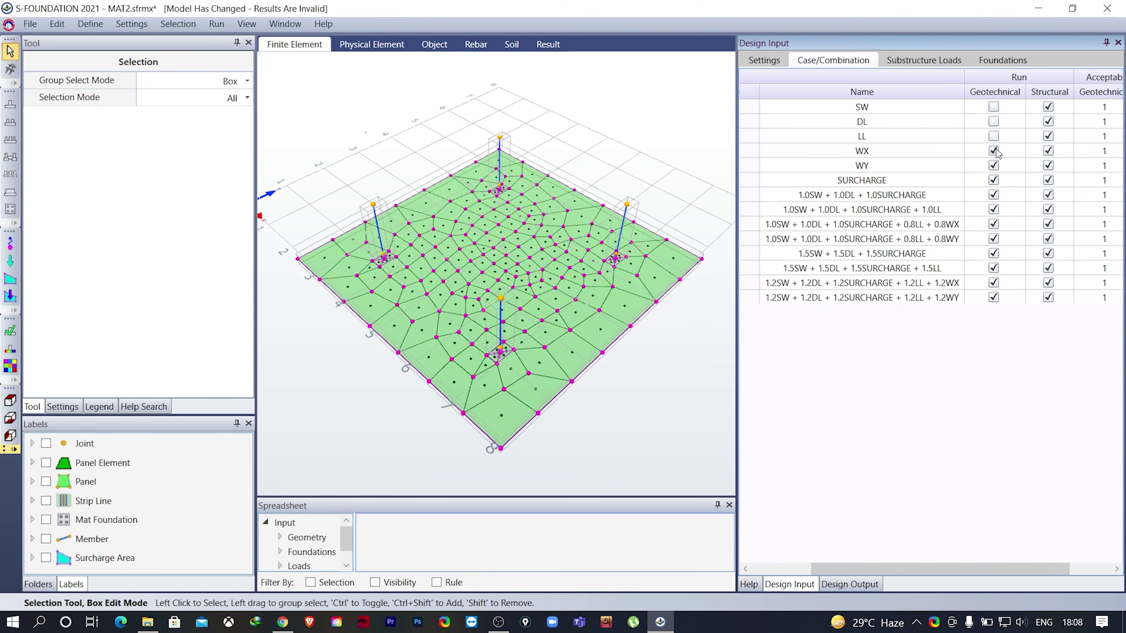
click(996, 166)
Exclude all six individual load cases from the structural run, and SURCHARGE from the geotechnical run as well.
click(1048, 107)
click(1048, 122)
click(1050, 138)
click(1049, 152)
click(1050, 168)
click(1049, 182)
click(996, 181)
Exclude combinations 1 to 4 from the structural run and combinations 5 to 8 from the geotechnical run.
click(1048, 195)
click(1048, 210)
click(1049, 224)
click(1049, 239)
click(994, 254)
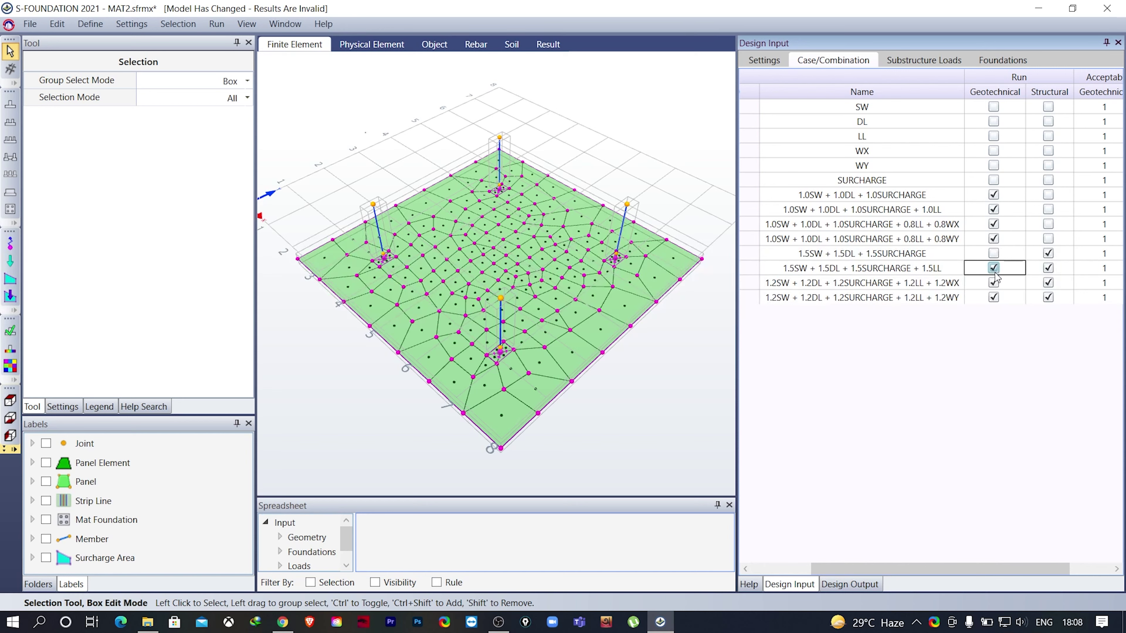
click(993, 268)
click(994, 283)
click(993, 298)
Set the concrete code in the design input settings to ACI 11.
click(767, 67)
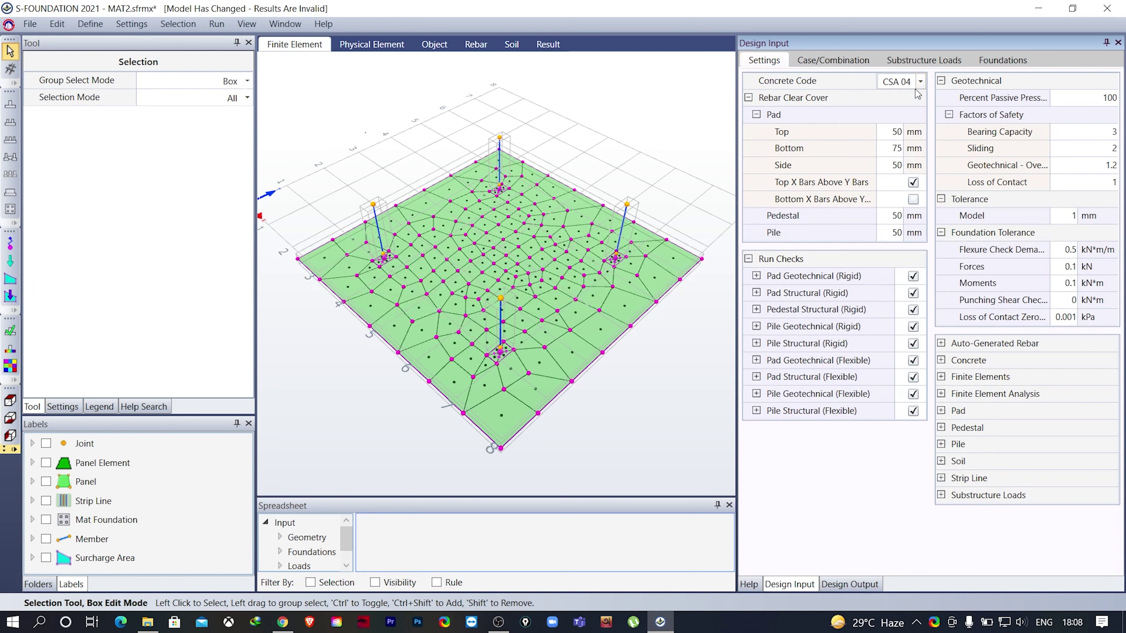
click(920, 82)
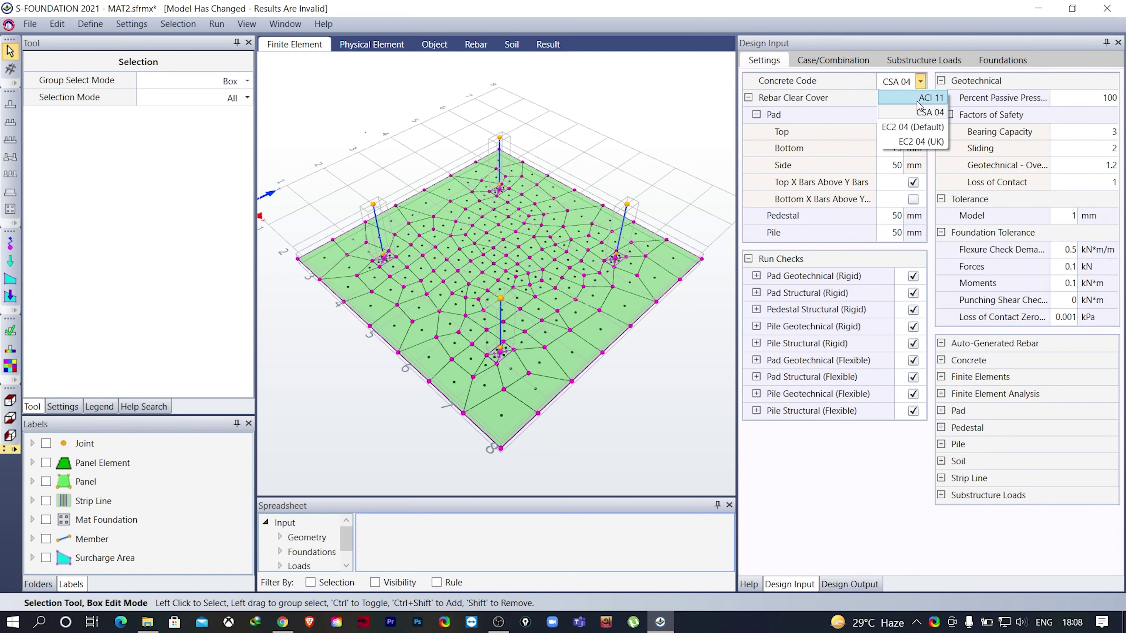
click(921, 99)
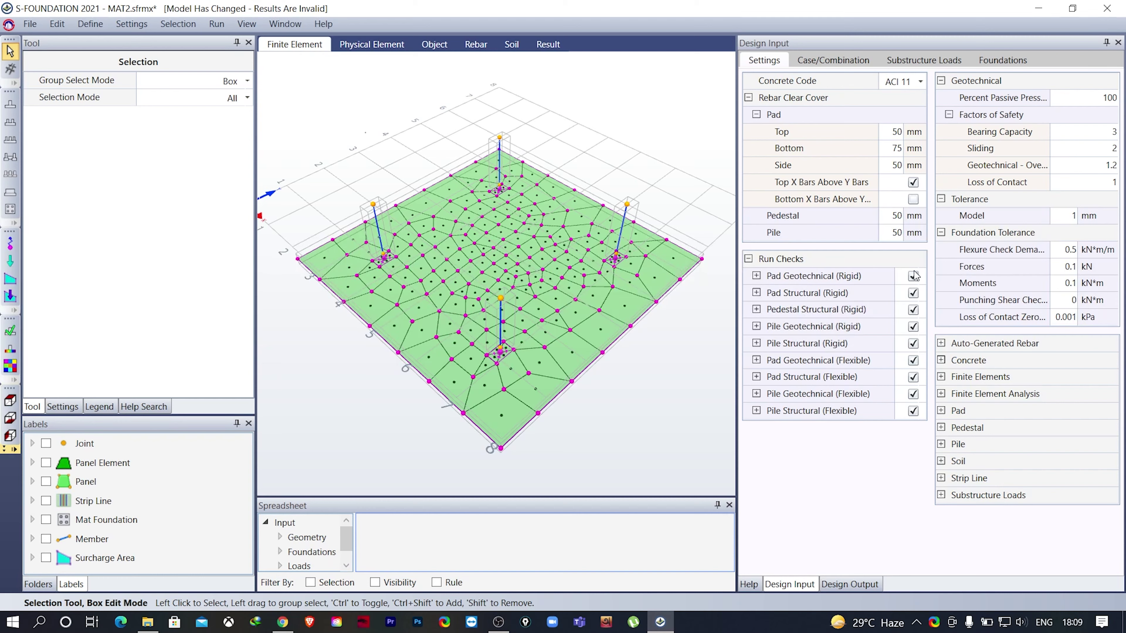
Disable the rigid pad geotechnical and structural checks and all rigid and flexible pile checks.
click(913, 275)
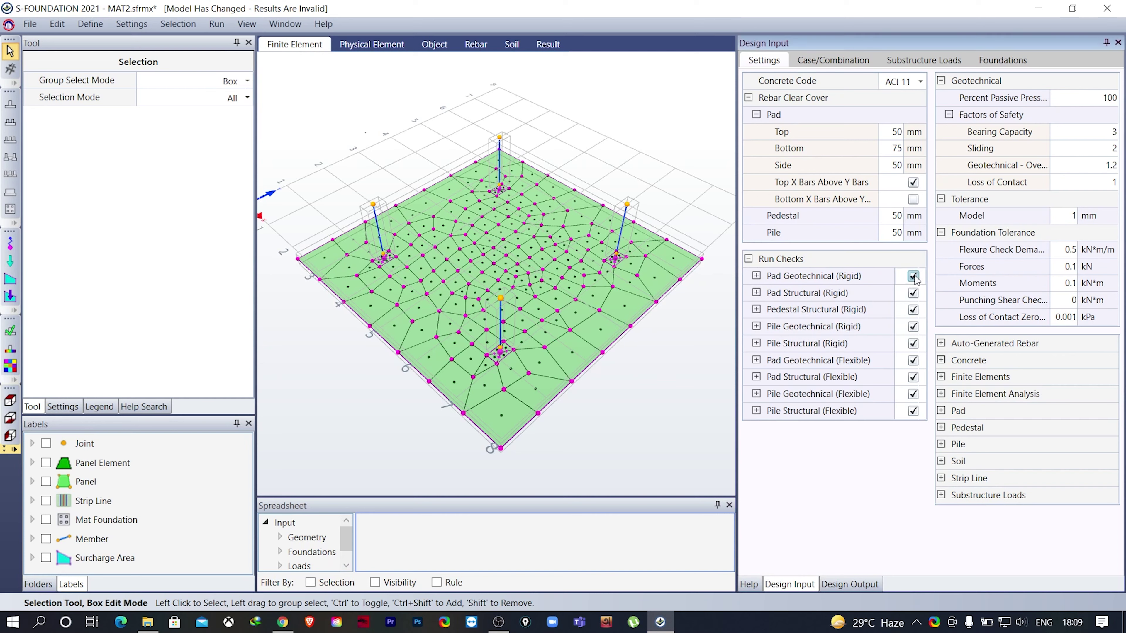
click(913, 294)
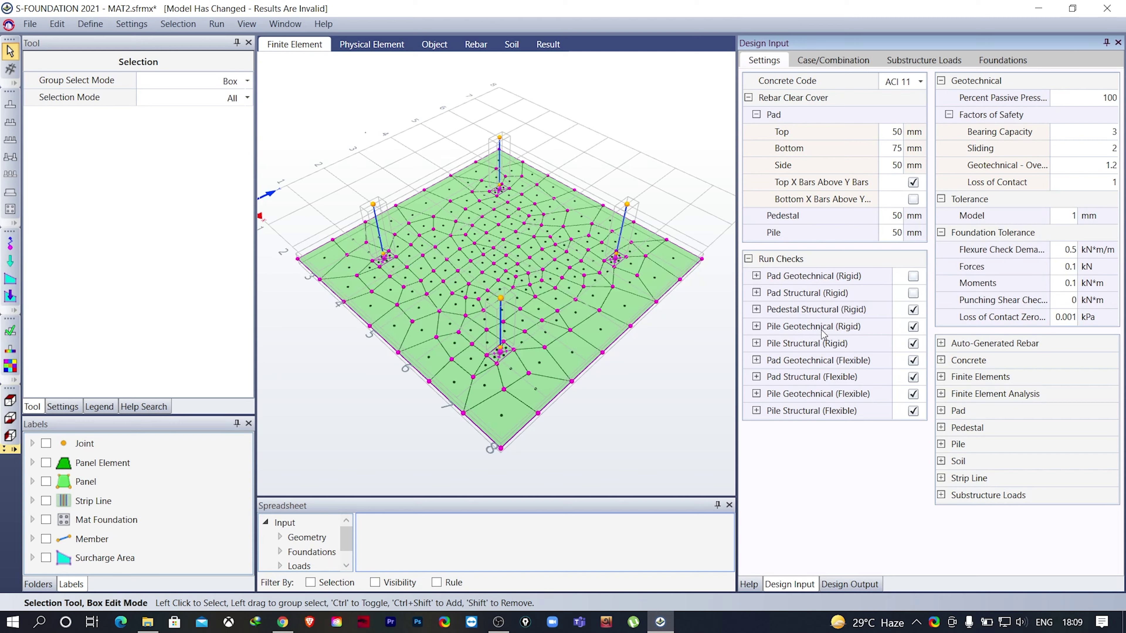
click(913, 327)
click(913, 343)
click(913, 394)
click(913, 411)
Run the analysis and code check, agreeing to save the model.
click(222, 25)
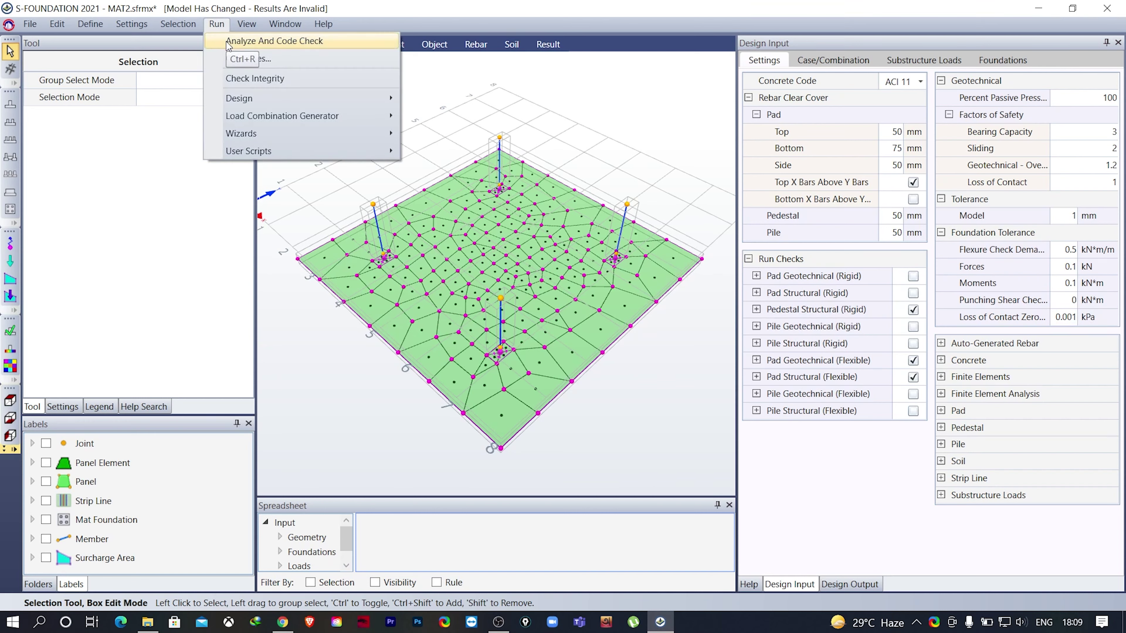
click(229, 41)
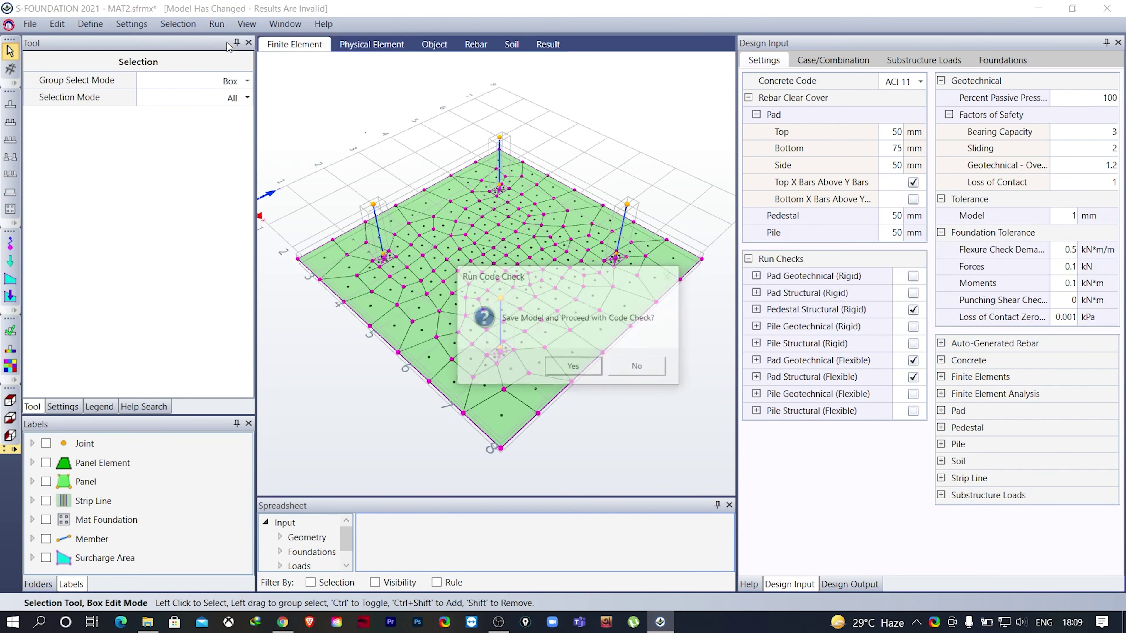
click(577, 368)
click(581, 368)
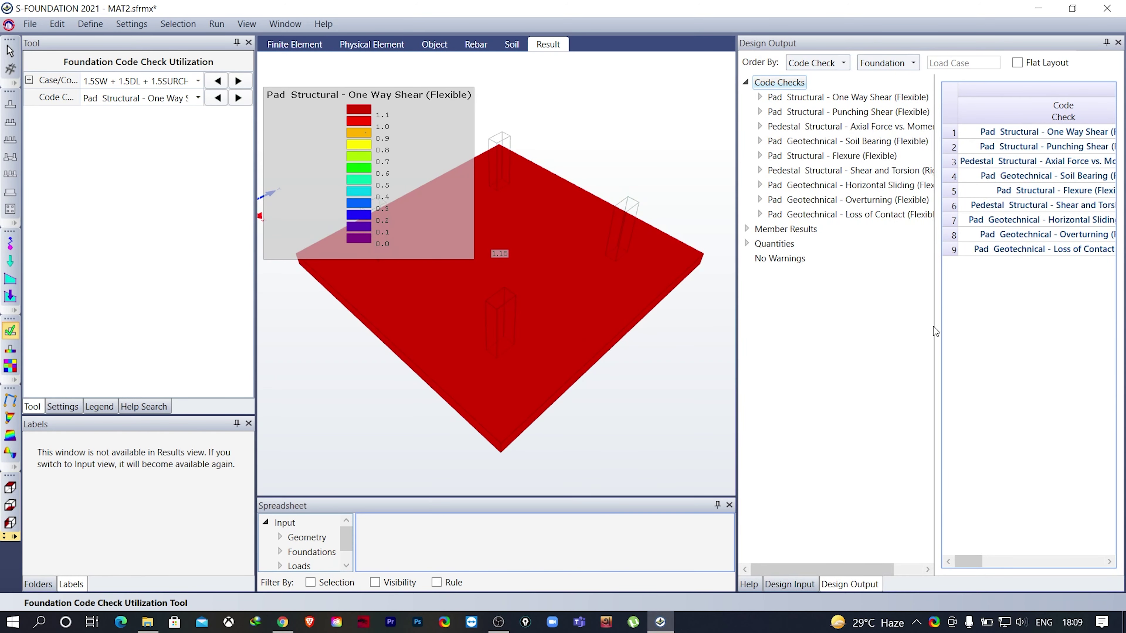
Widen the code check table to examine each check's result and utilization, and inspect the mat's utilization plot.
drag(934, 327, 771, 328)
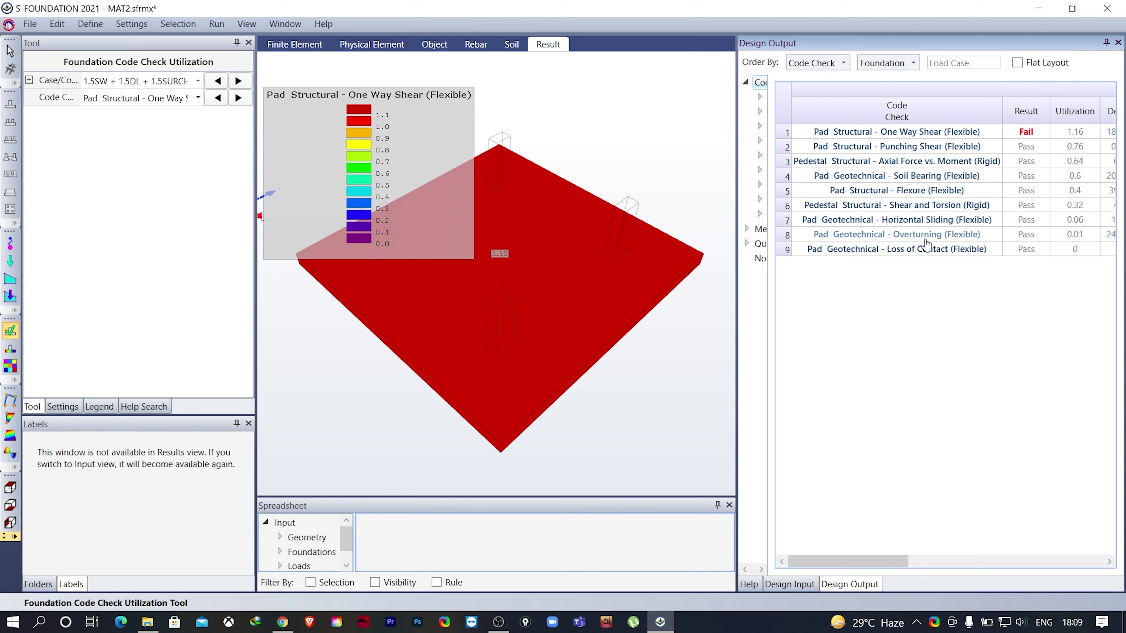
scroll(611, 384, down, 1)
middle_drag(613, 383, 569, 373)
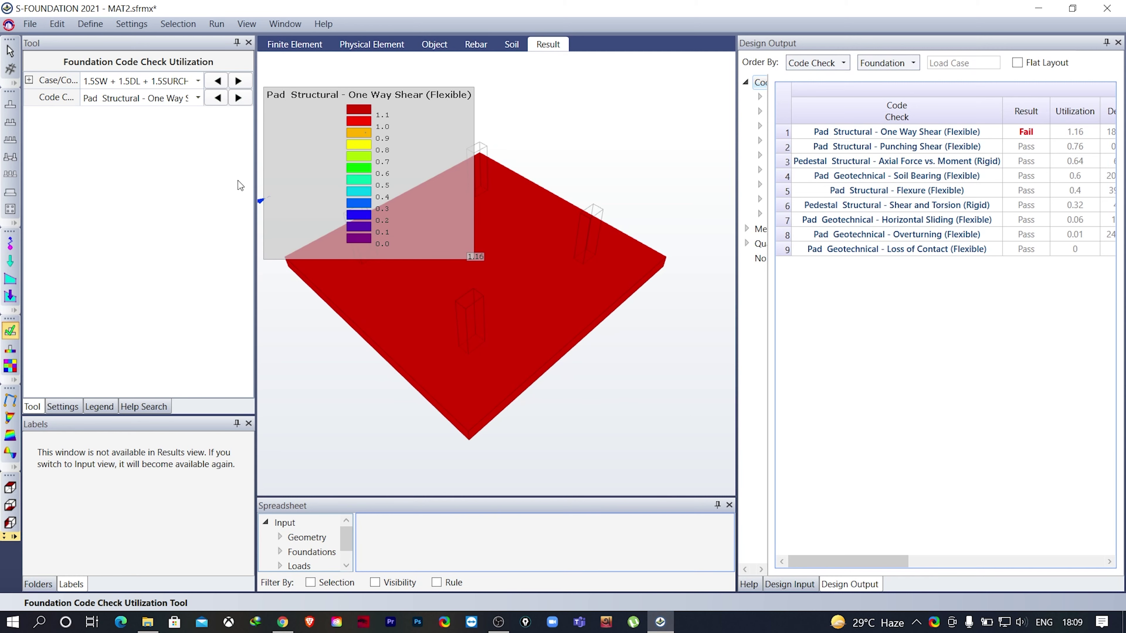
Set the thickness of the 7000 x 7000 mm mat pad to 400 mm in its definition and apply the change.
click(92, 27)
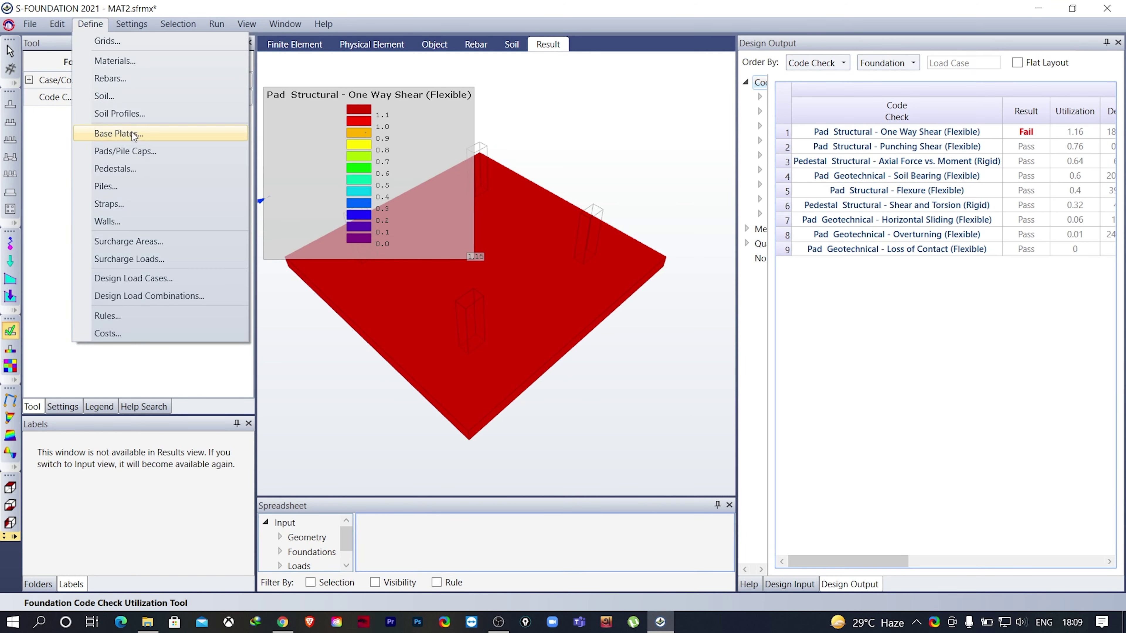
click(136, 156)
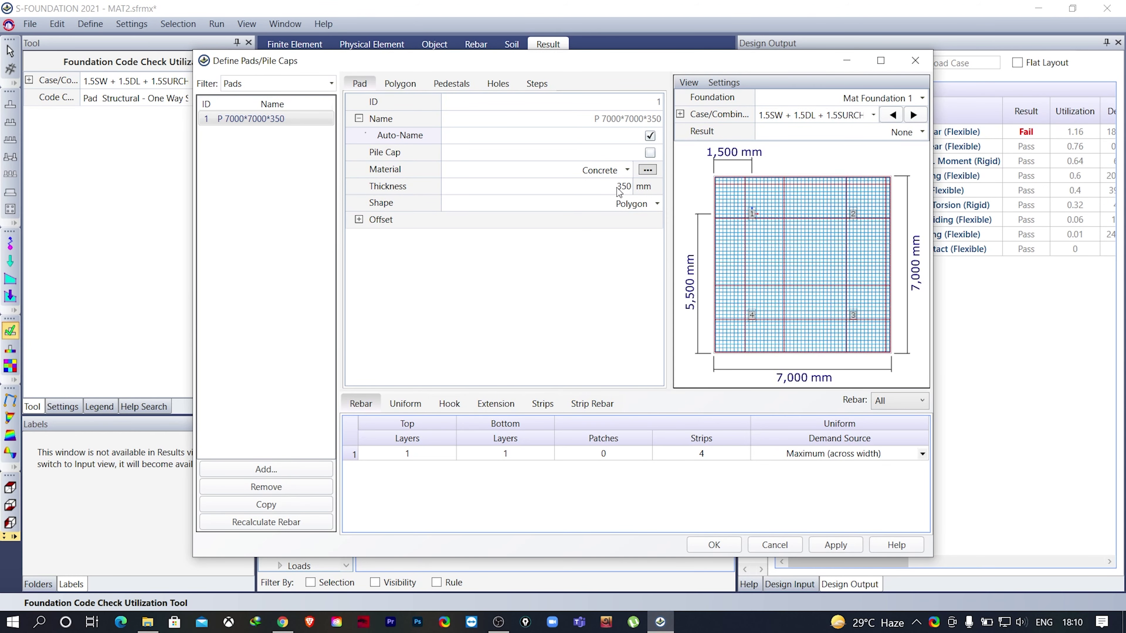
click(620, 189)
text(400)
click(839, 546)
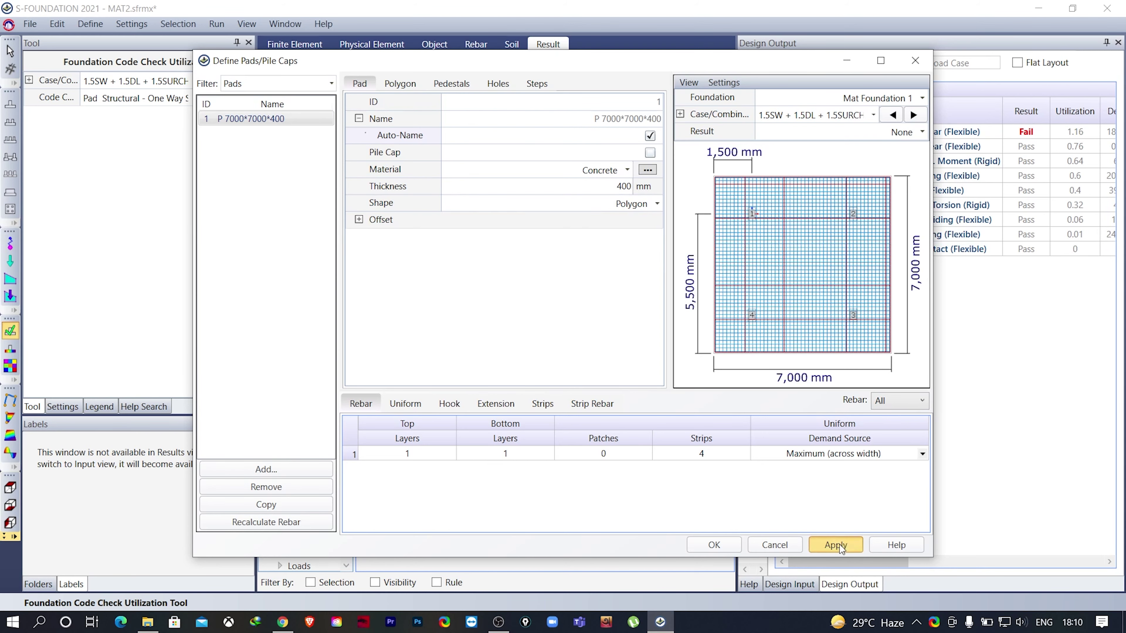
click(714, 545)
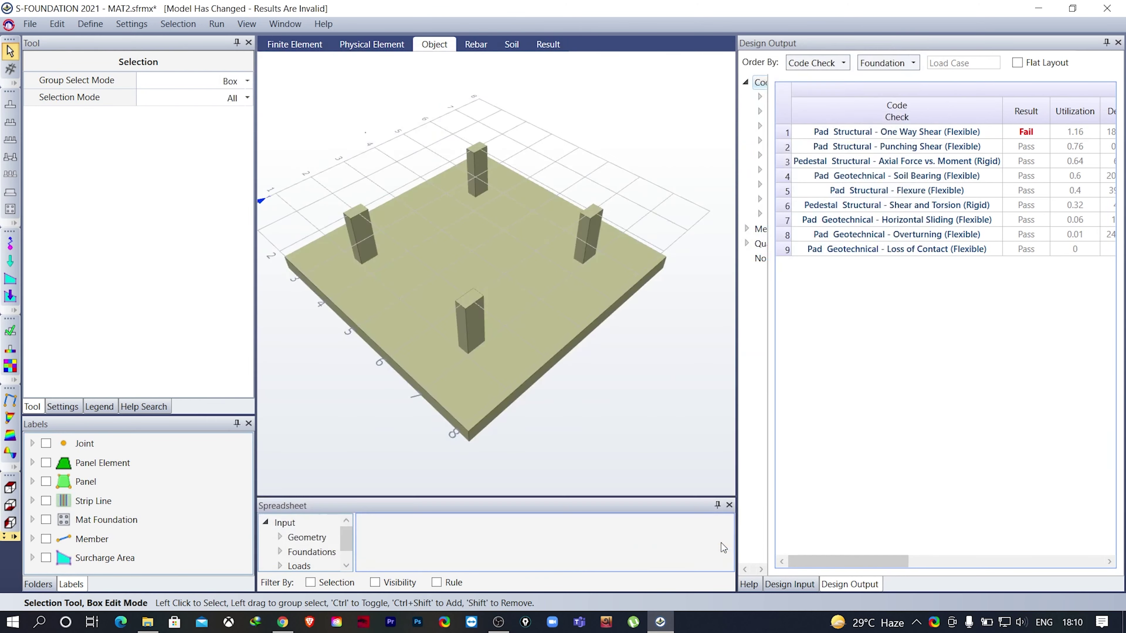
Rerun the analysis and code check on the thickened mat, accepting the prompts.
click(217, 24)
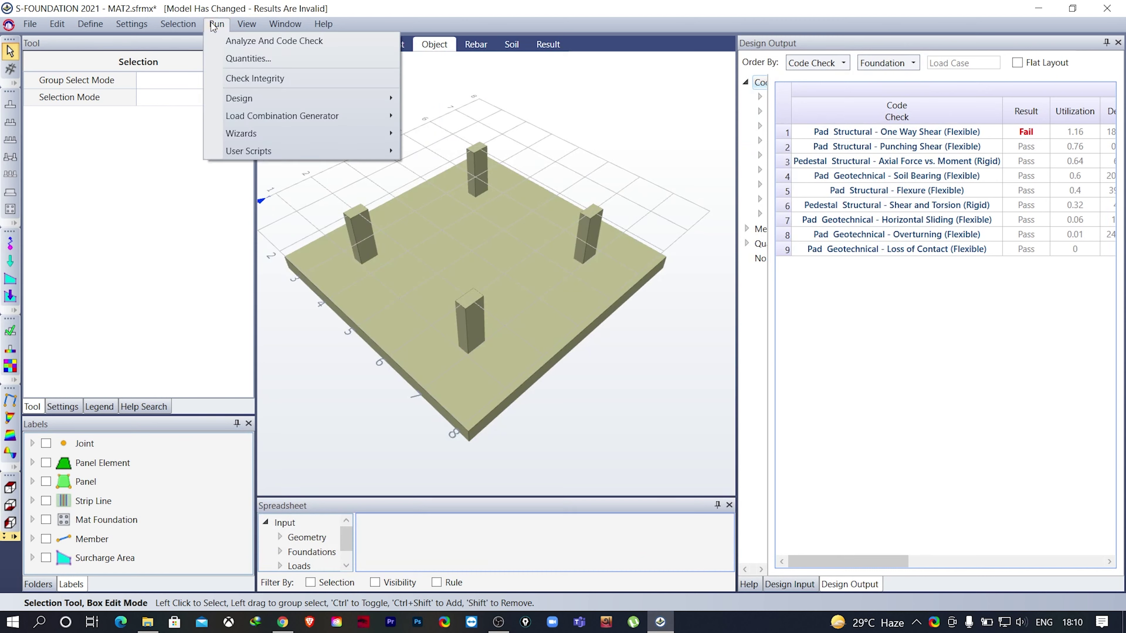
click(248, 40)
click(572, 367)
click(571, 367)
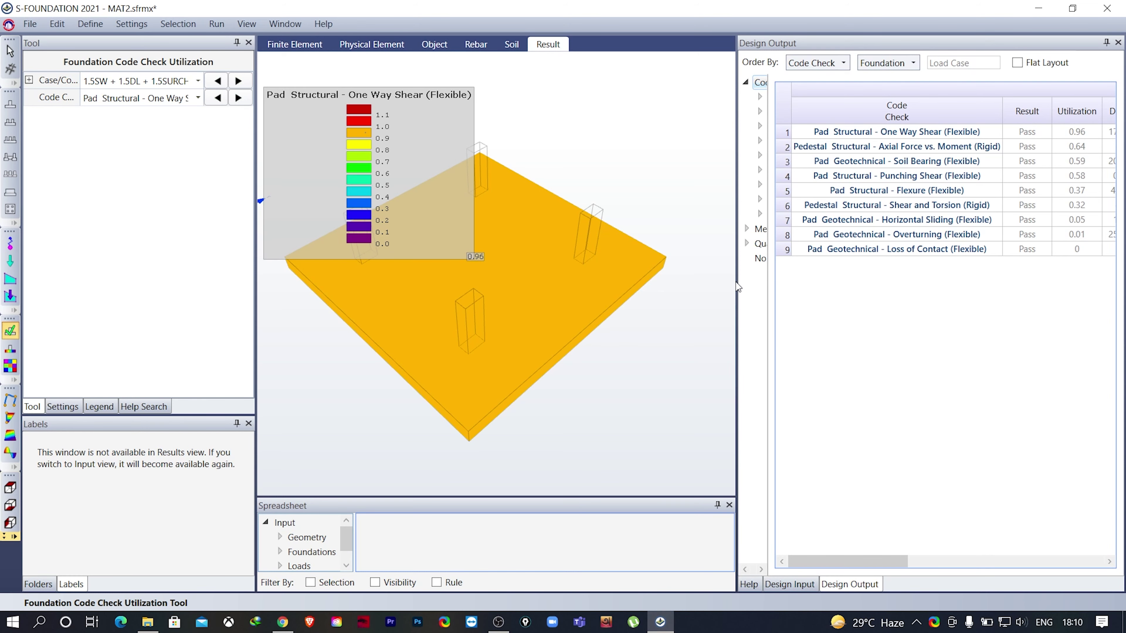
Widen the code check table to examine each check's result, demand and capacity alongside the mat's one way shear utilization plot.
drag(736, 285, 655, 288)
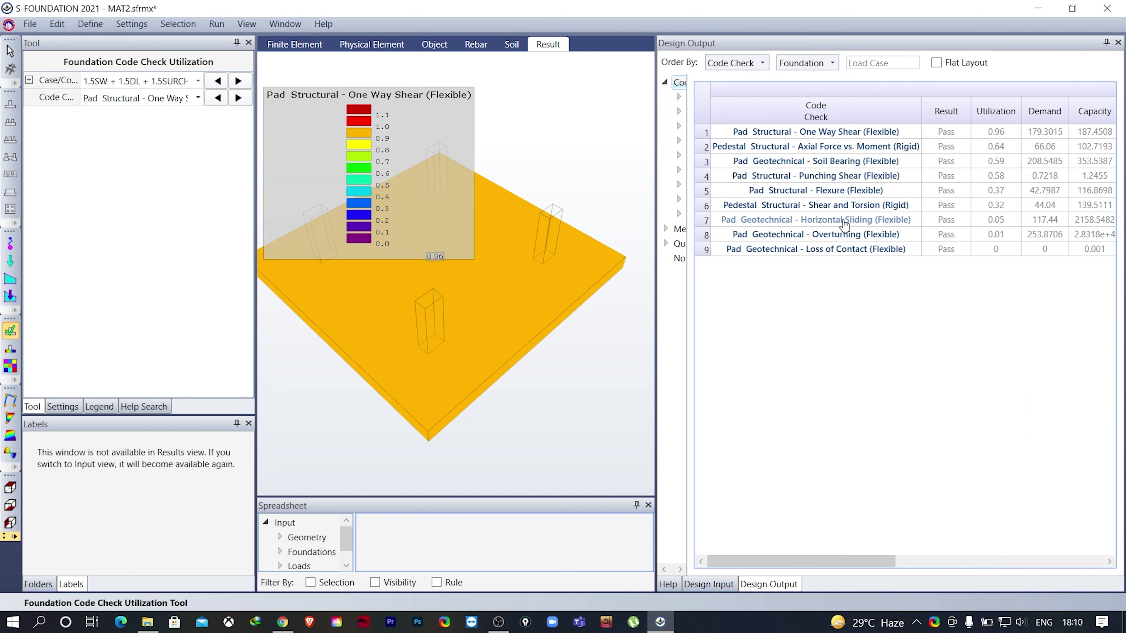
middle_drag(426, 261, 487, 284)
scroll(487, 284, up, 2)
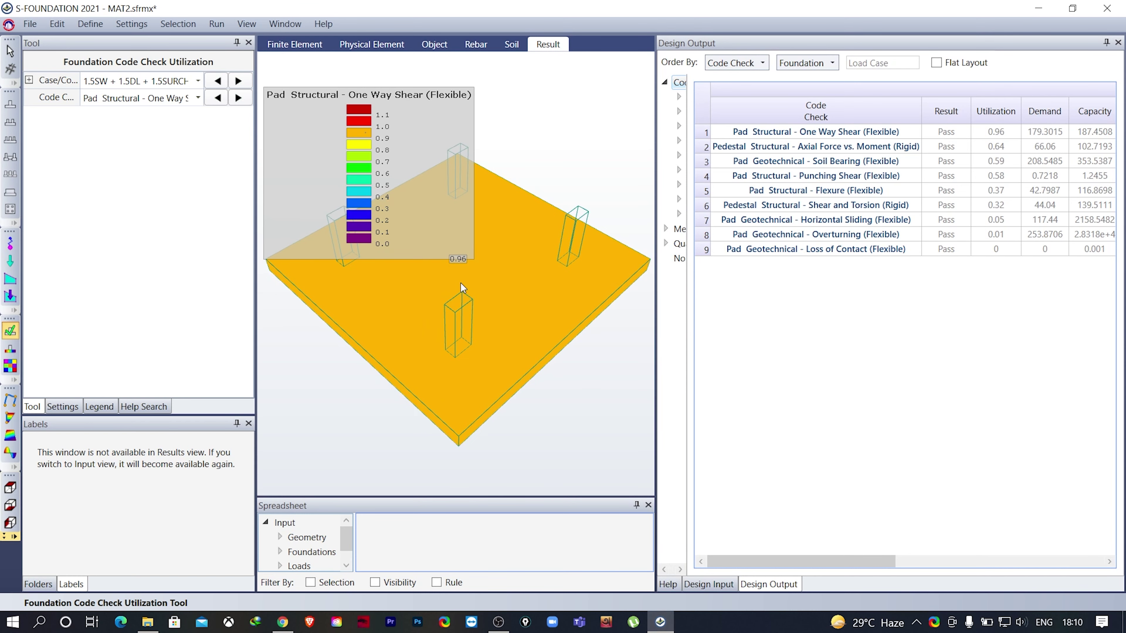
Examine the flexible soil bearing pressure for the four 1.0SW + 1.0DL + 1.0SURCHARGE combinations: without live load, with 1.0LL, 0.8LL + 0.8WX and 0.8LL + 0.8WY.
click(9, 351)
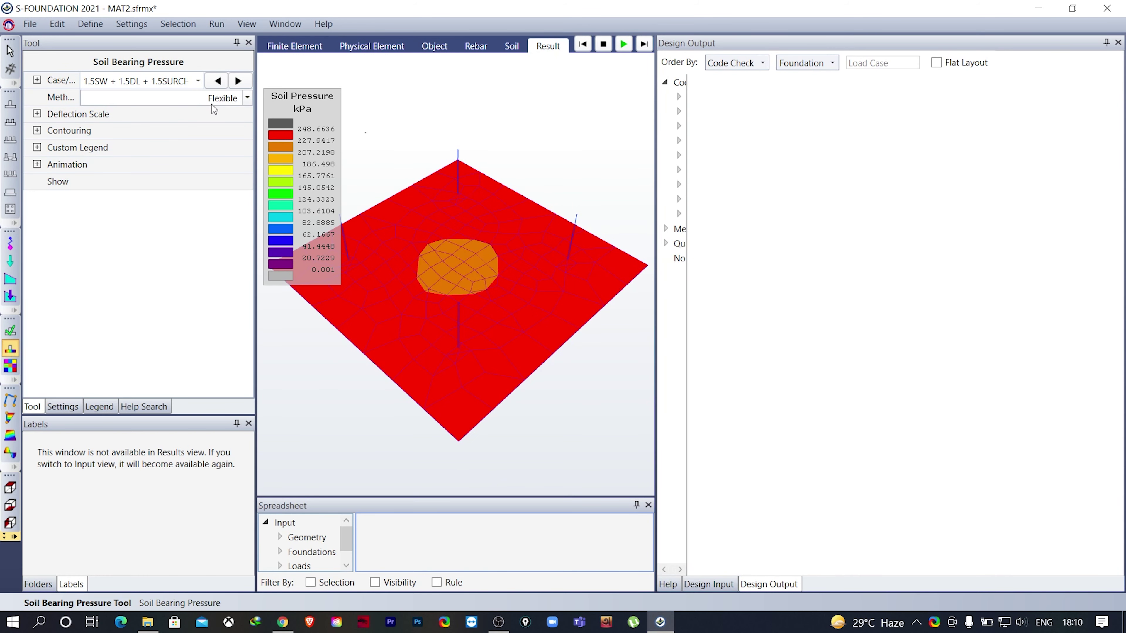
click(198, 81)
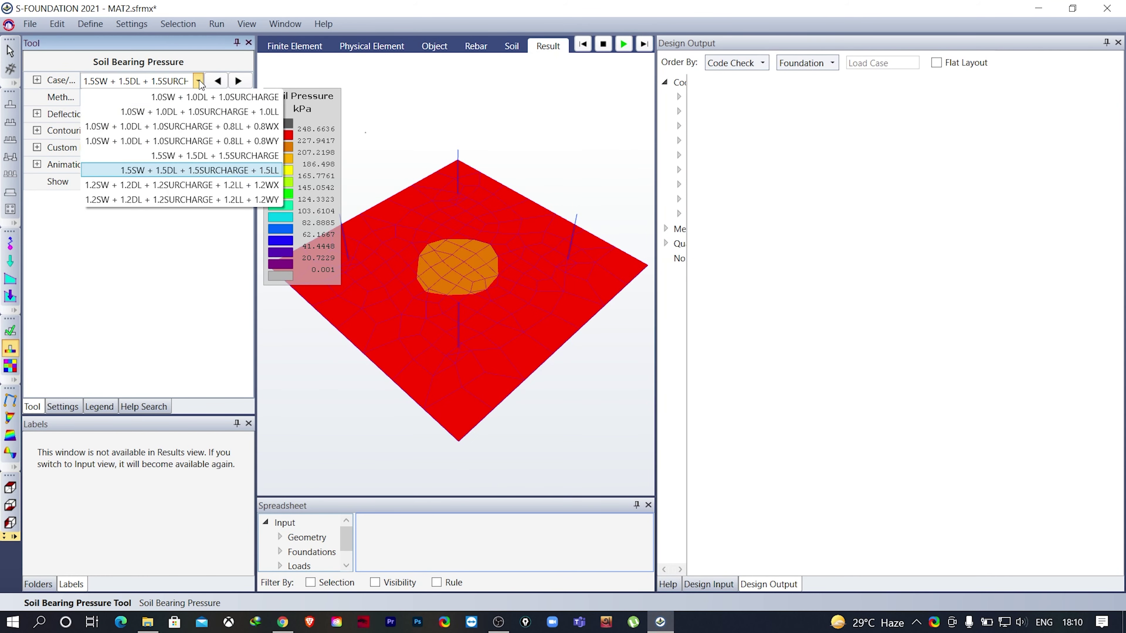
click(202, 97)
click(198, 81)
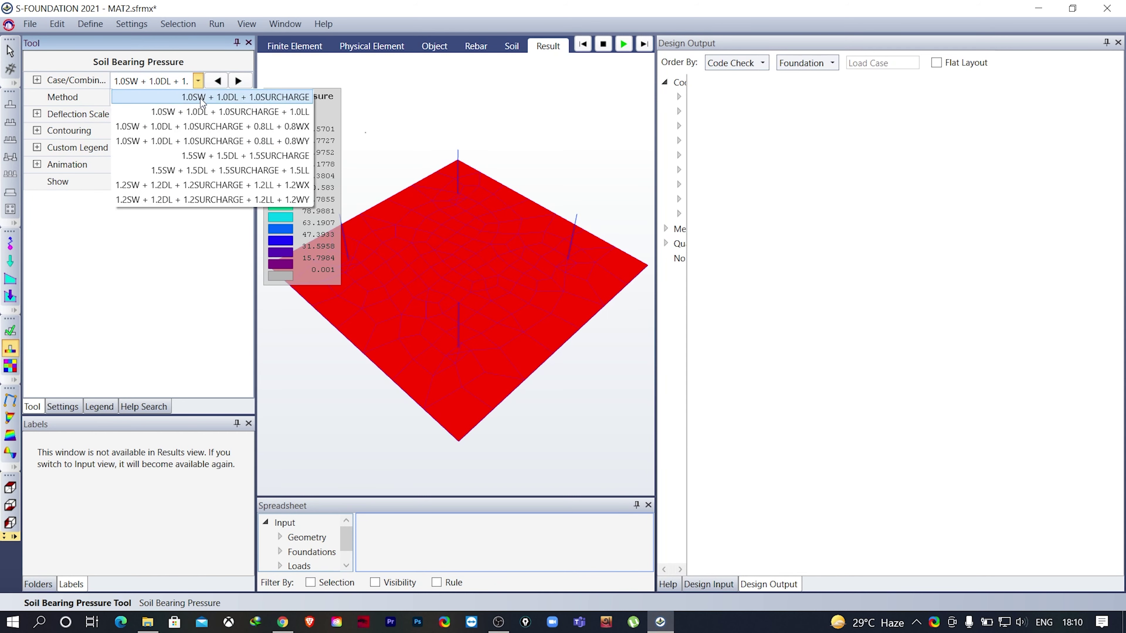
click(204, 116)
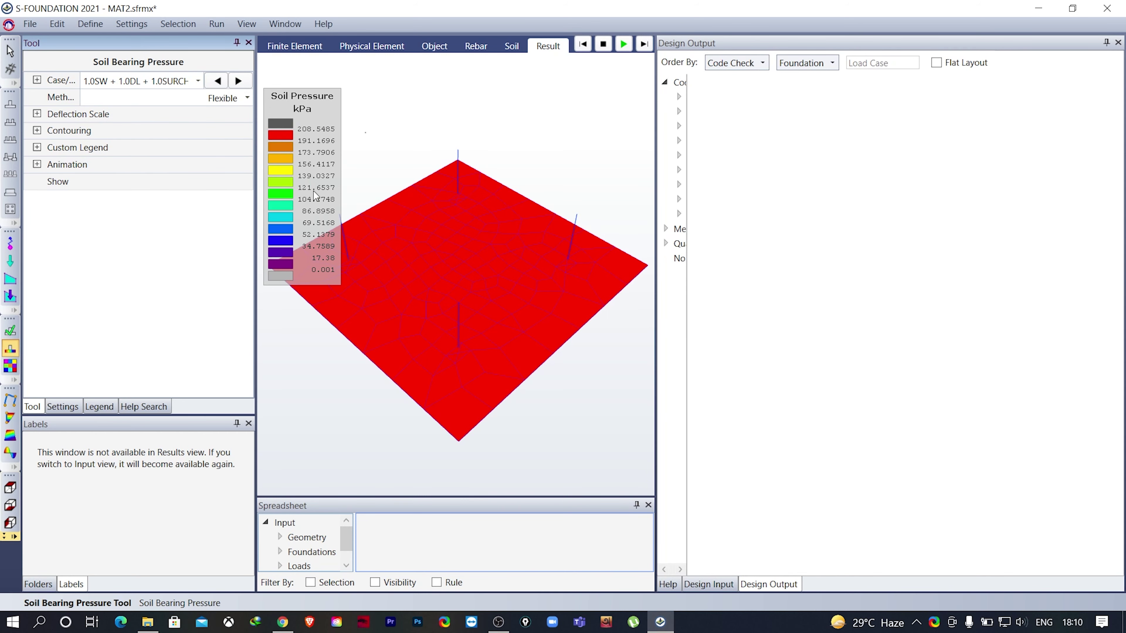
click(198, 81)
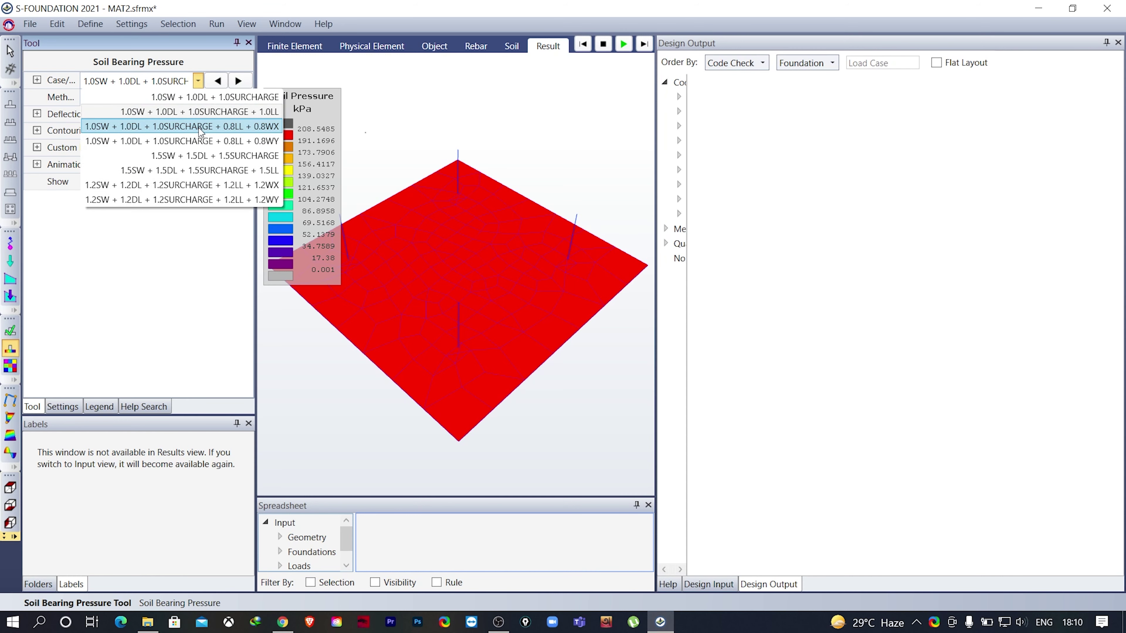
click(202, 127)
scroll(470, 284, up, 2)
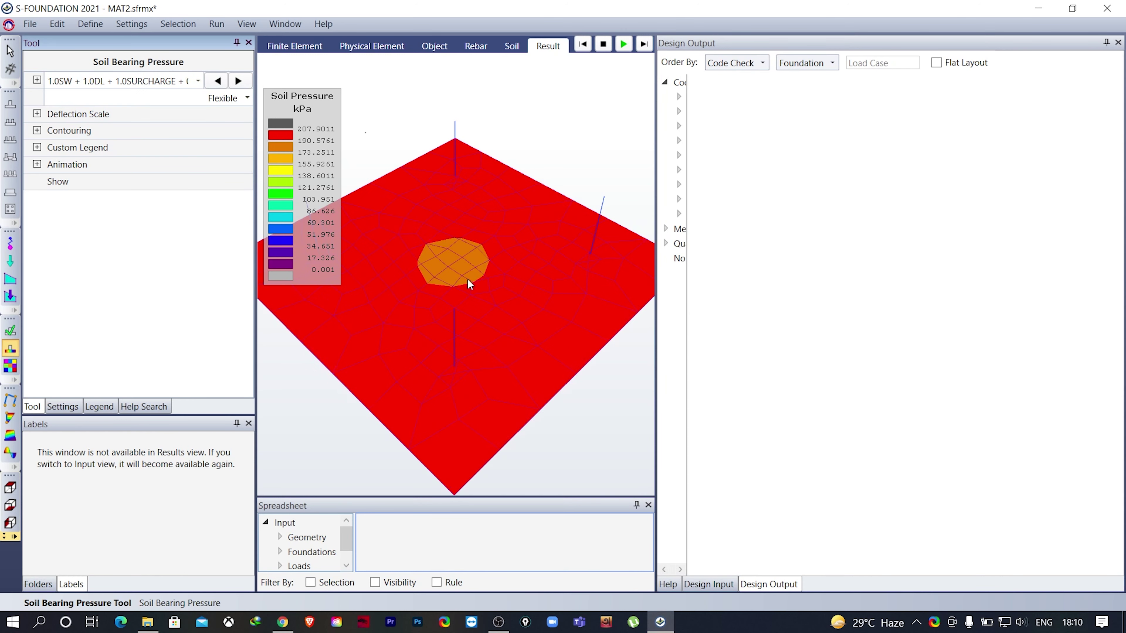
click(198, 81)
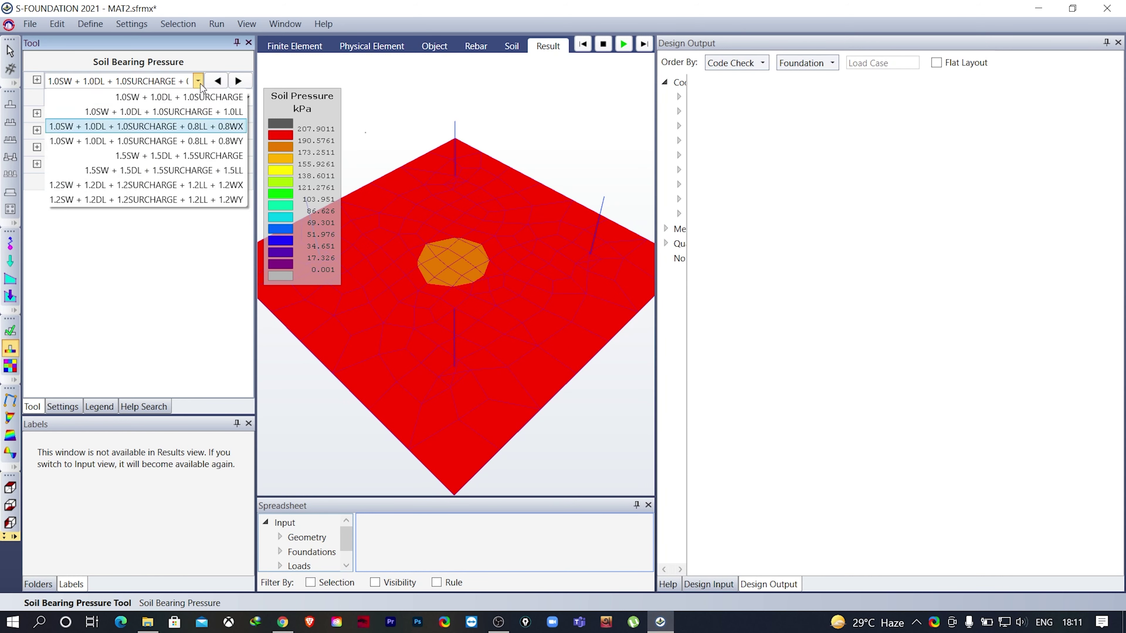
click(200, 141)
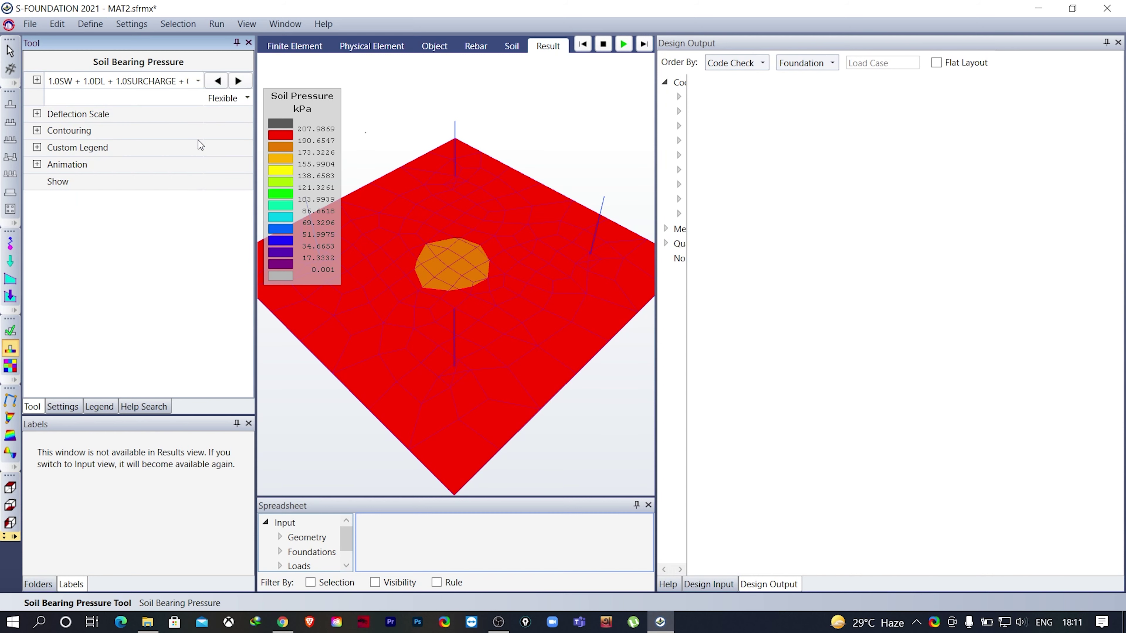
Review the Flexure Bottom X rebar utilization for 1.5SW + 1.5DL + 1.5SURCHARGE and the 1.2 combinations with 1.2WX and 1.2WY.
click(11, 366)
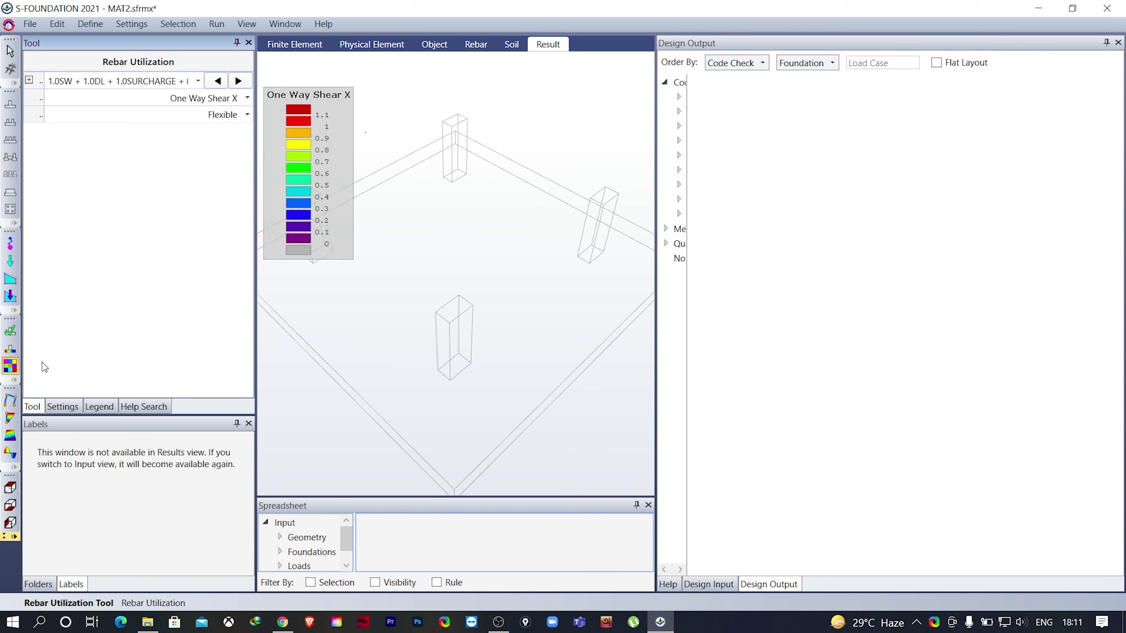
click(248, 98)
click(222, 156)
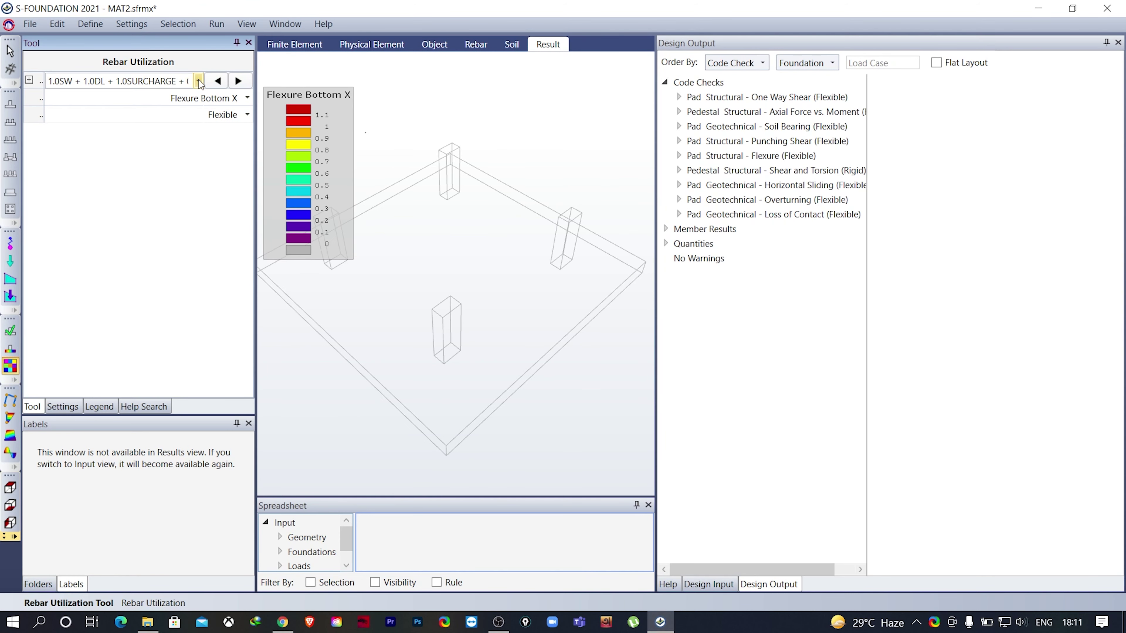
click(198, 81)
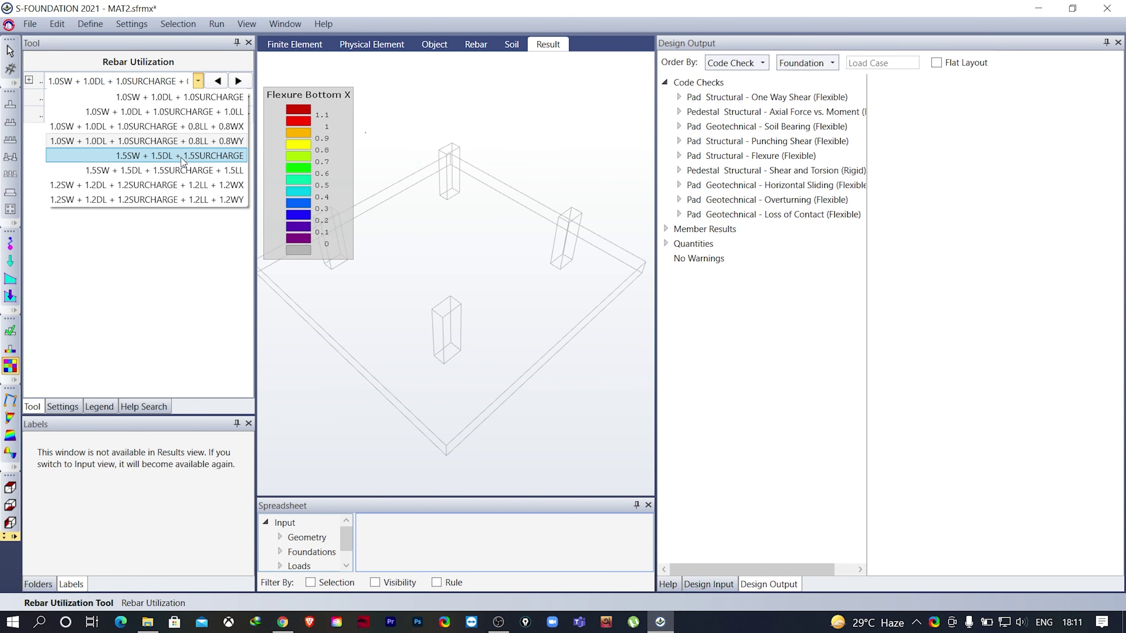
click(182, 156)
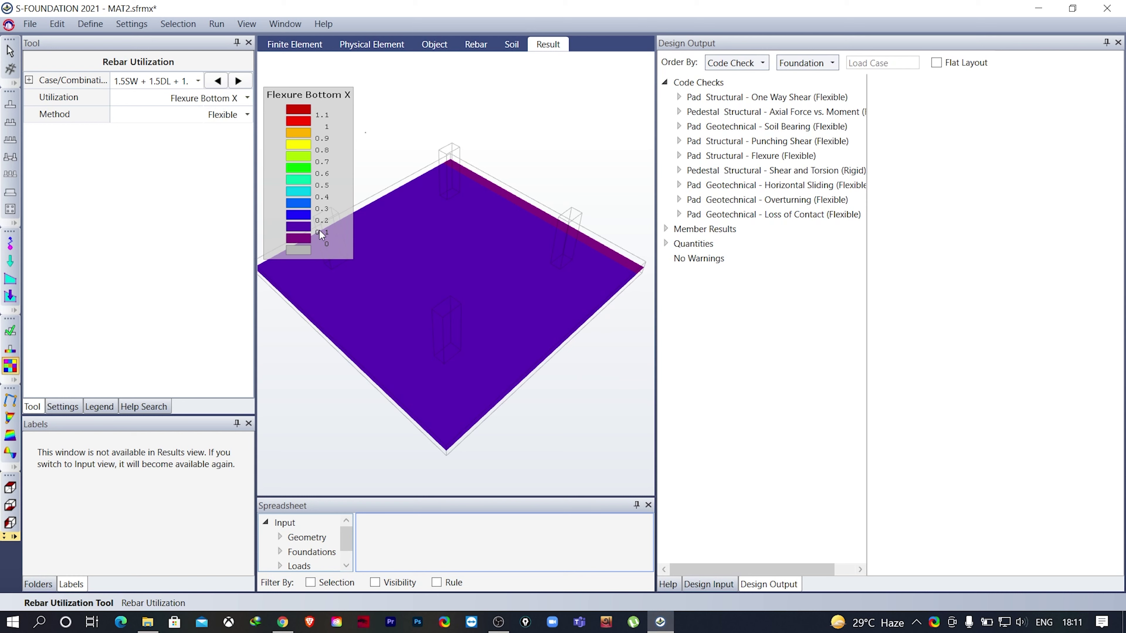
click(198, 81)
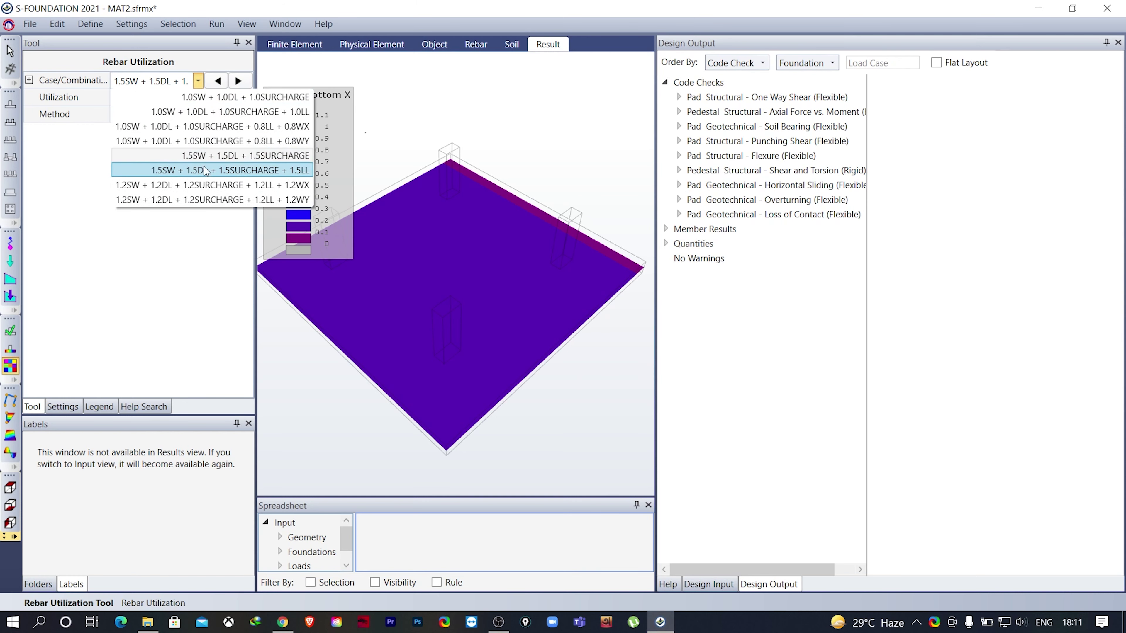
click(203, 185)
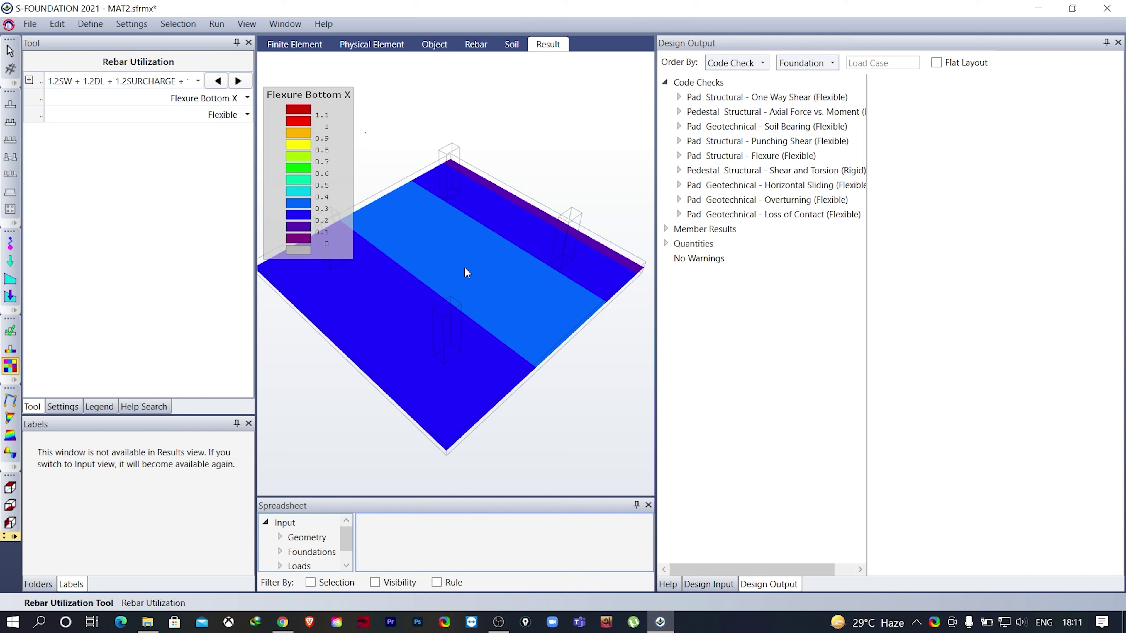
click(198, 80)
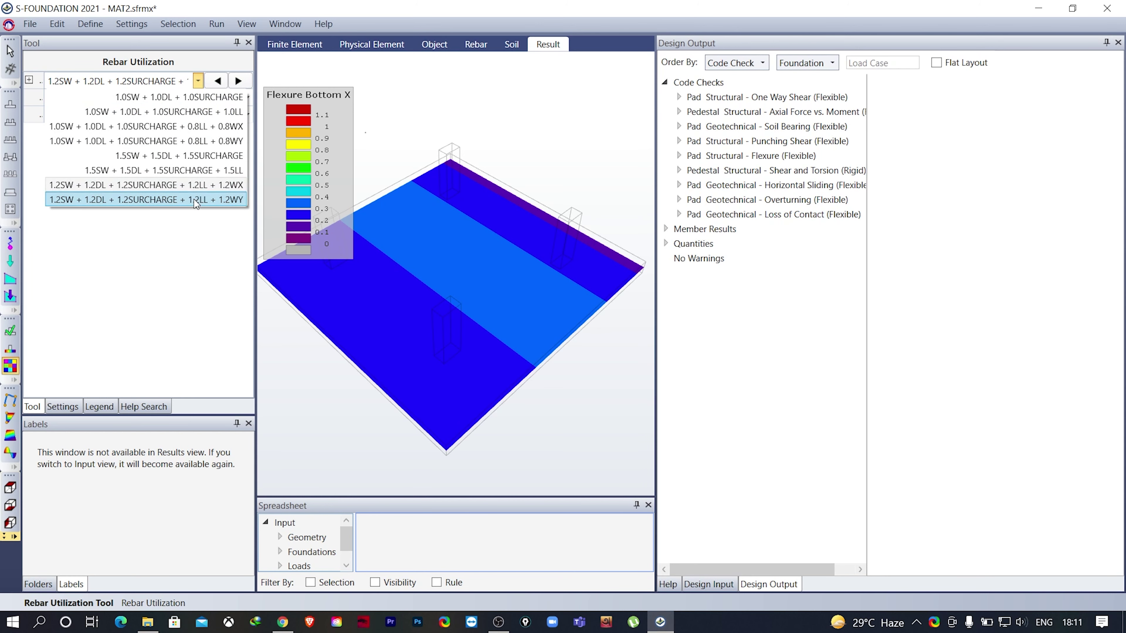
click(197, 200)
Review the Flexure Bottom Y rebar utilization for the 1.2WY and 1.2WX combinations and 1.5SW + 1.5DL + 1.5SURCHARGE.
click(244, 98)
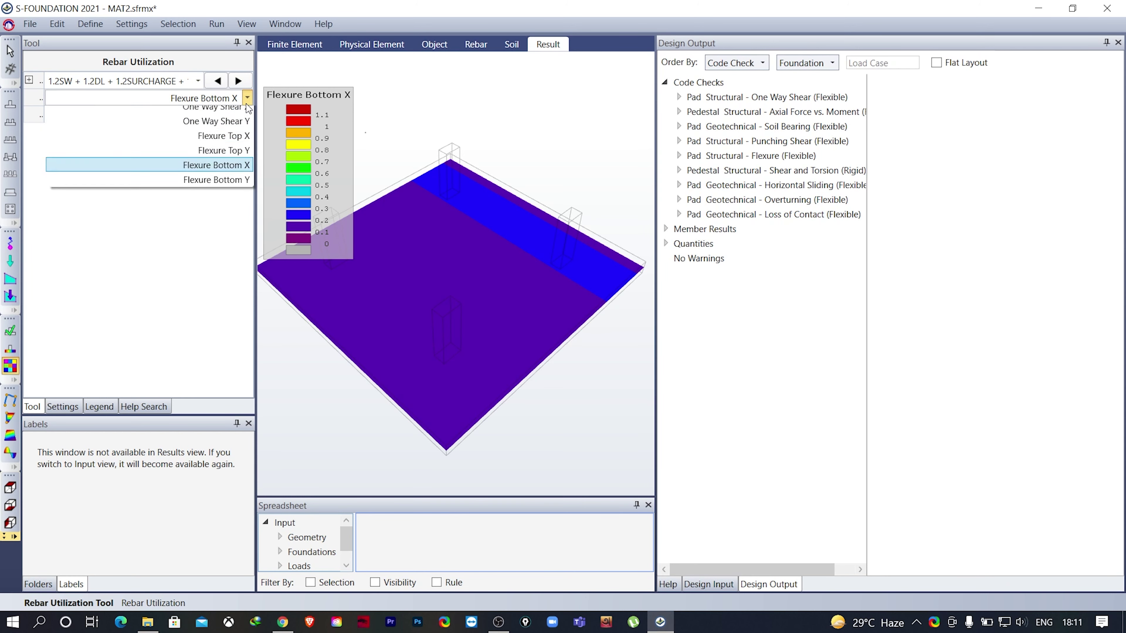
click(242, 193)
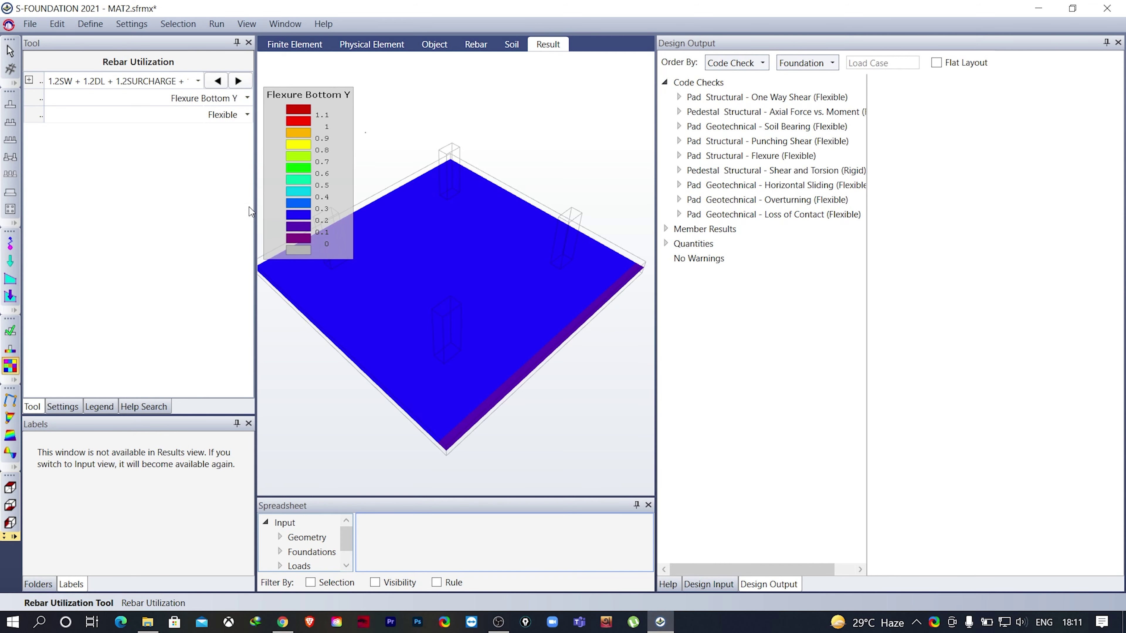
click(198, 80)
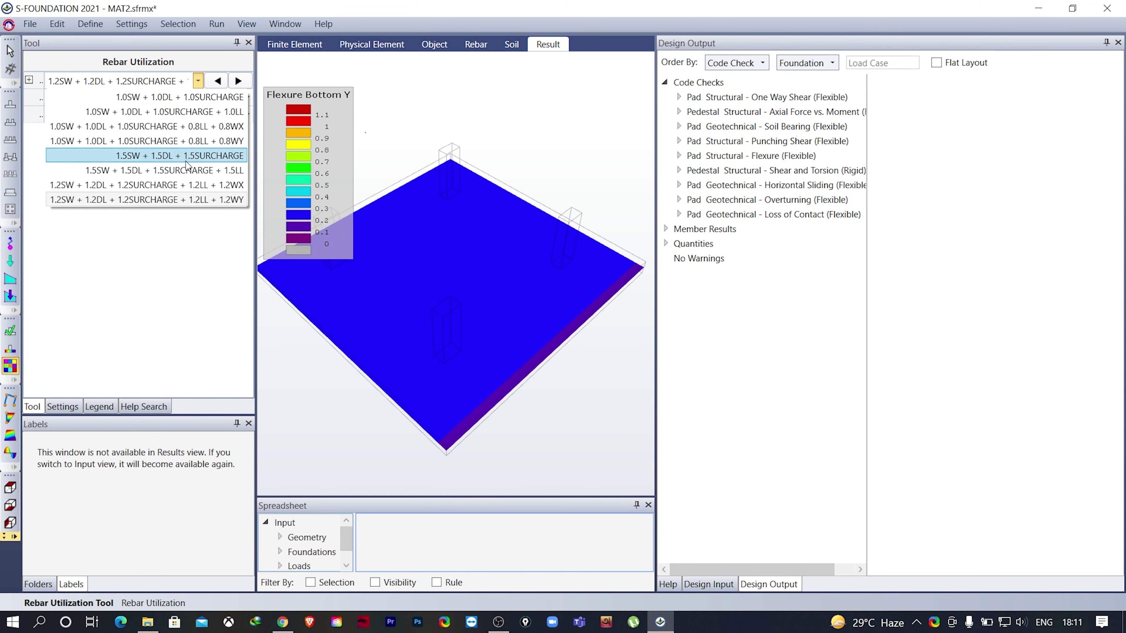
click(191, 188)
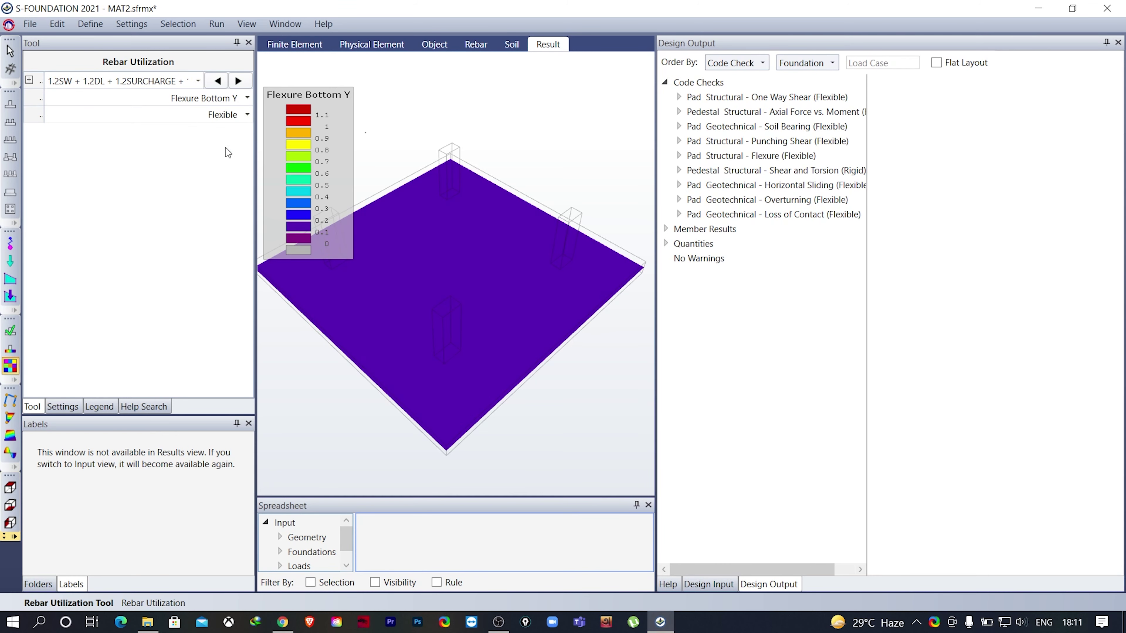
click(198, 81)
click(201, 156)
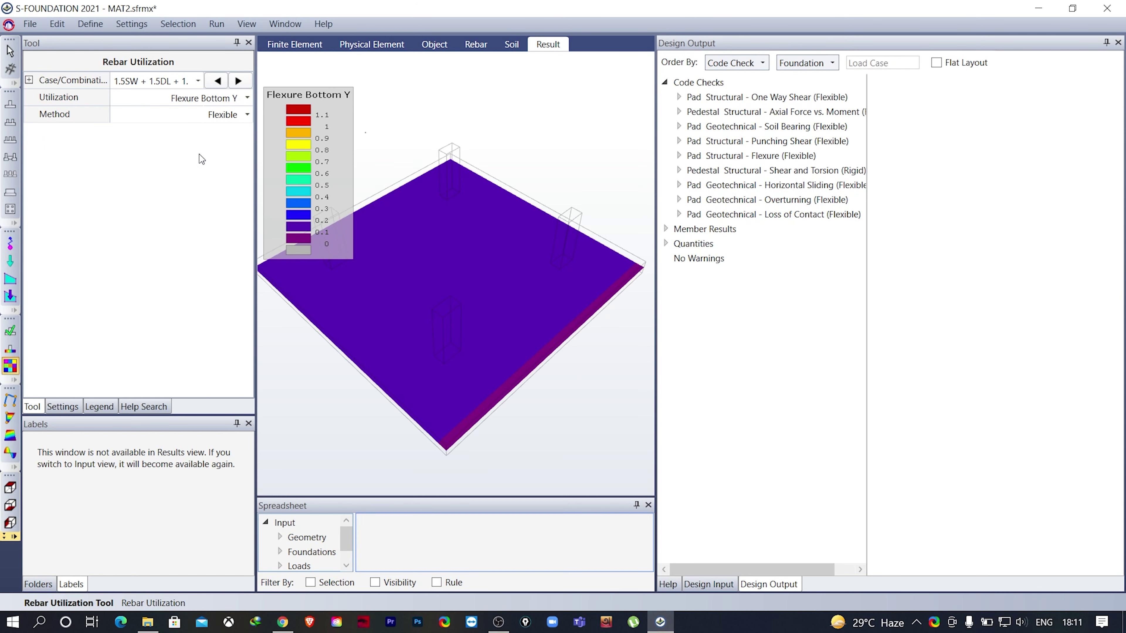
Review the Flexure Top X and Flexure Top Y rebar utilization for the 1.5SW + 1.5DL + 1.5SURCHARGE combination.
click(247, 98)
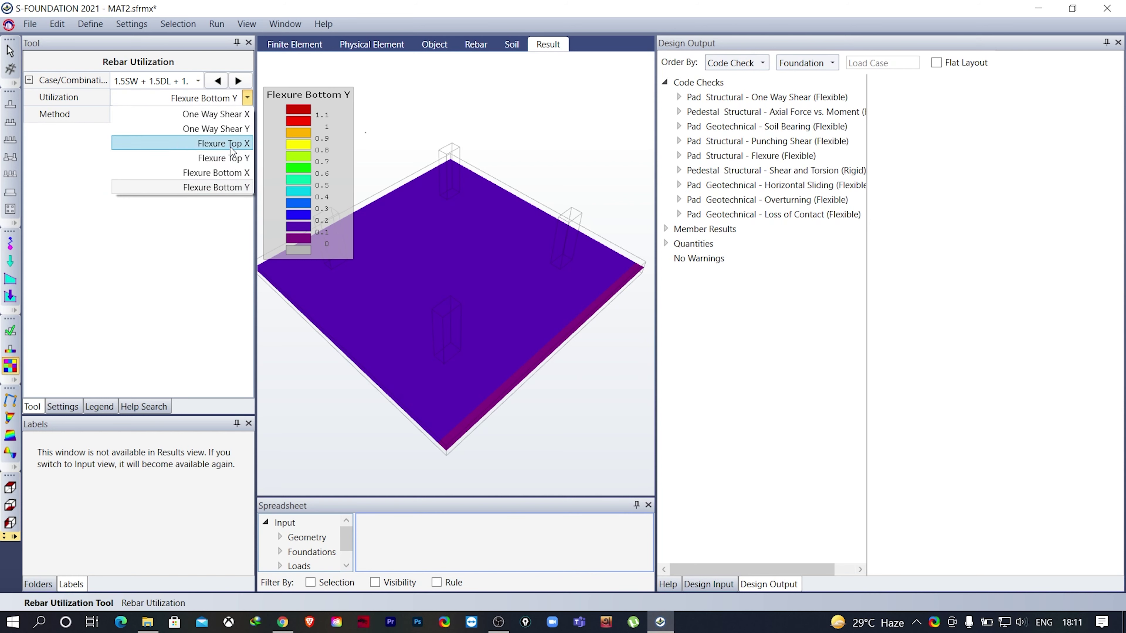
click(232, 147)
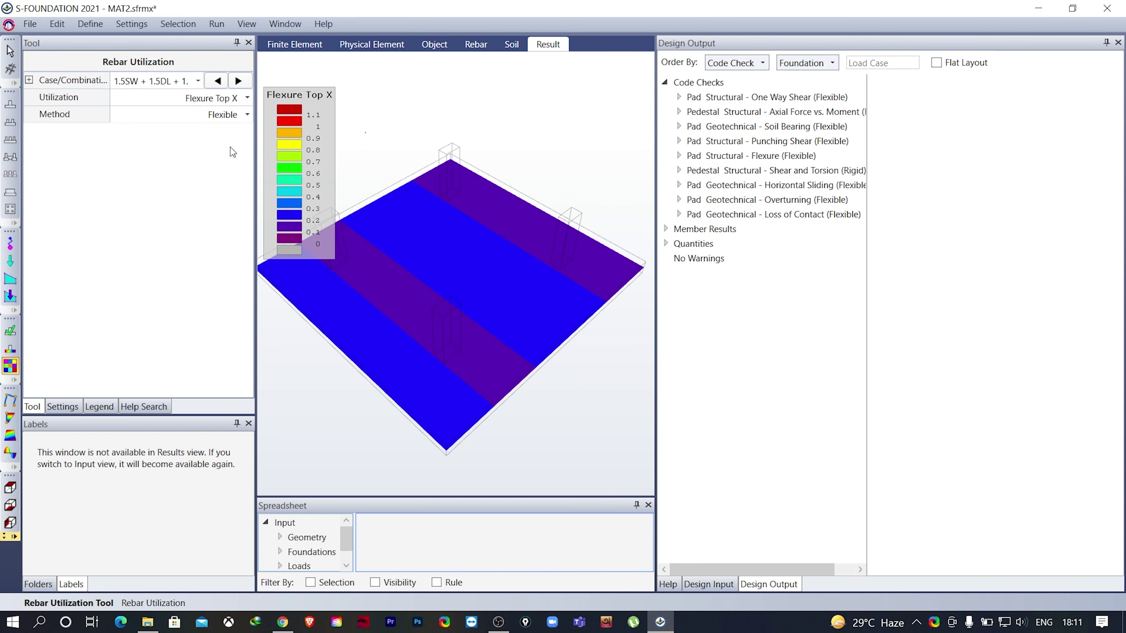
click(247, 99)
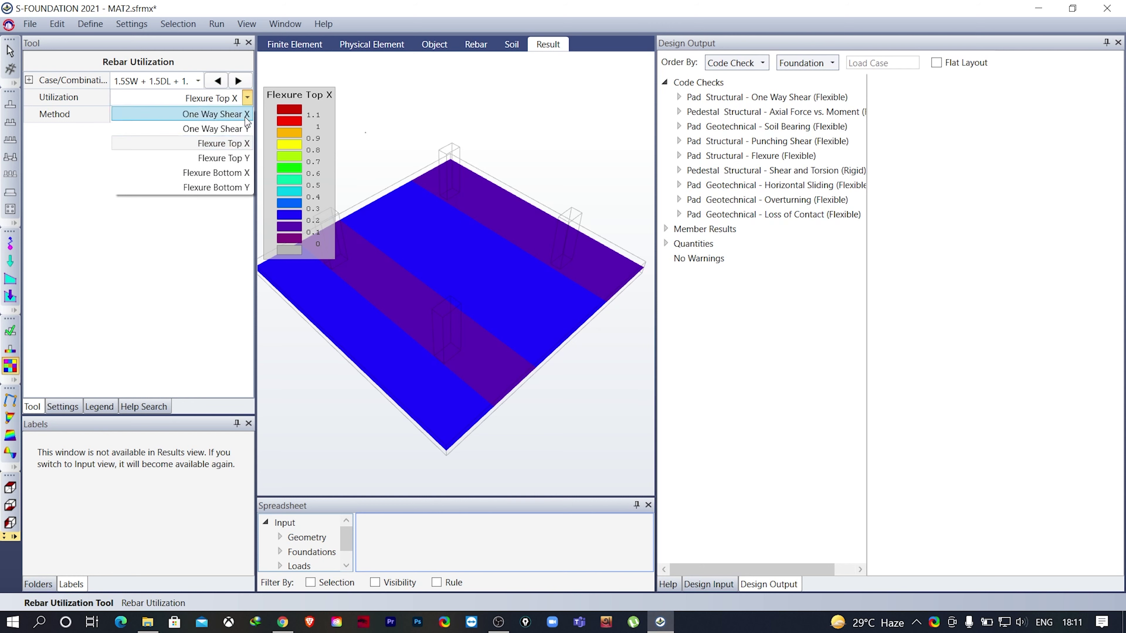
click(243, 164)
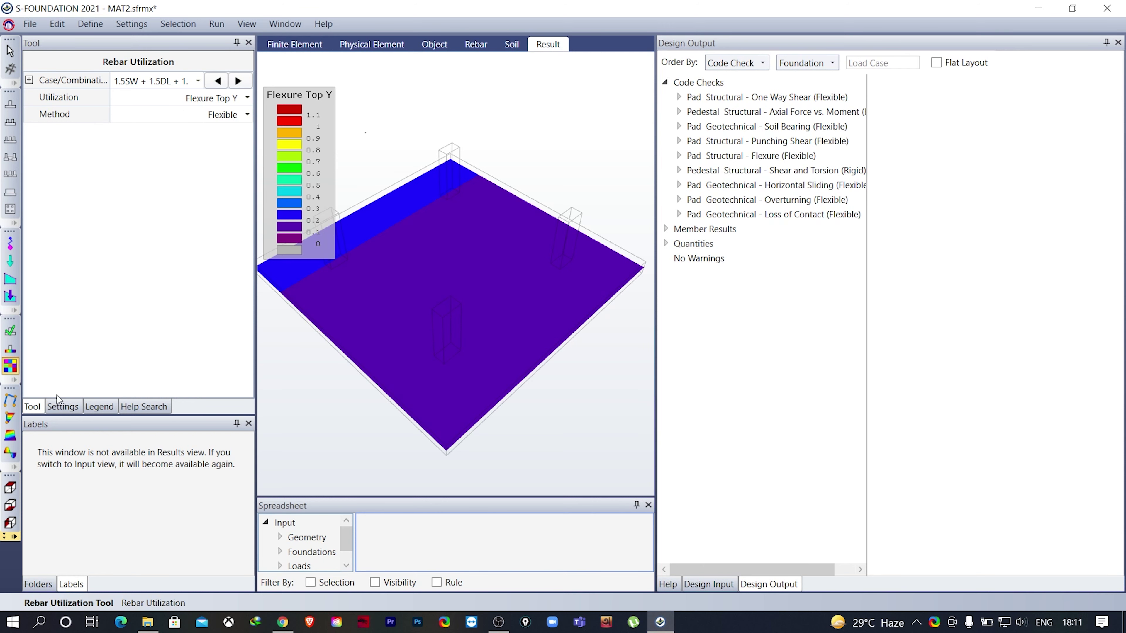
Display the mat's deflections for the 1.5SW + 1.5DL + 1.5SURCHARGE combination and play the deflection animation from a low side view.
click(10, 400)
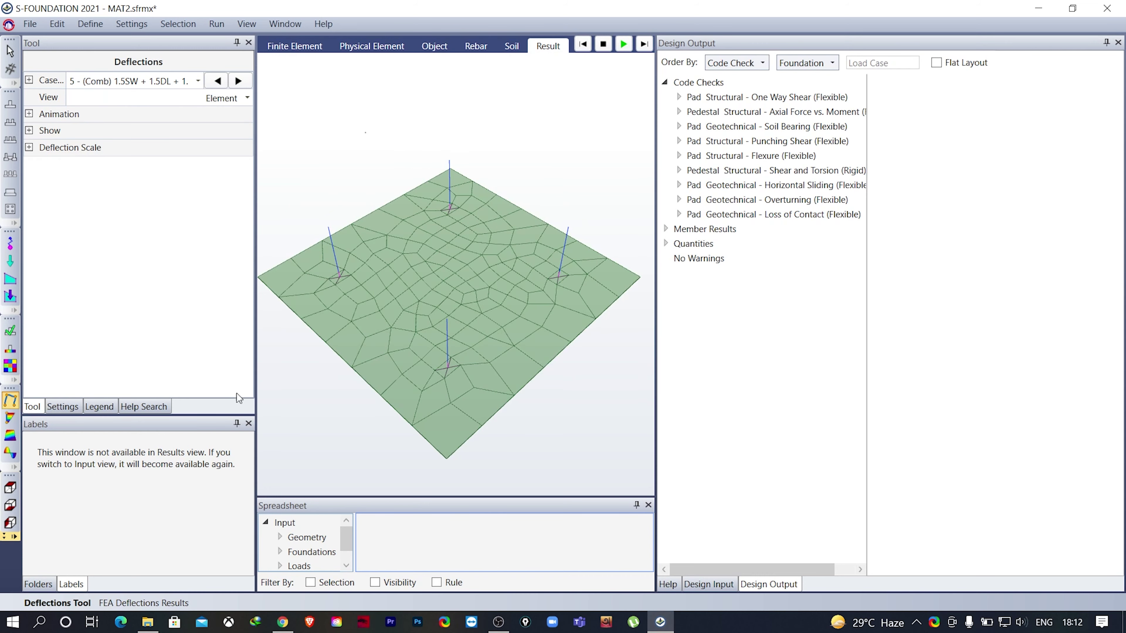
middle_drag(488, 421, 478, 358)
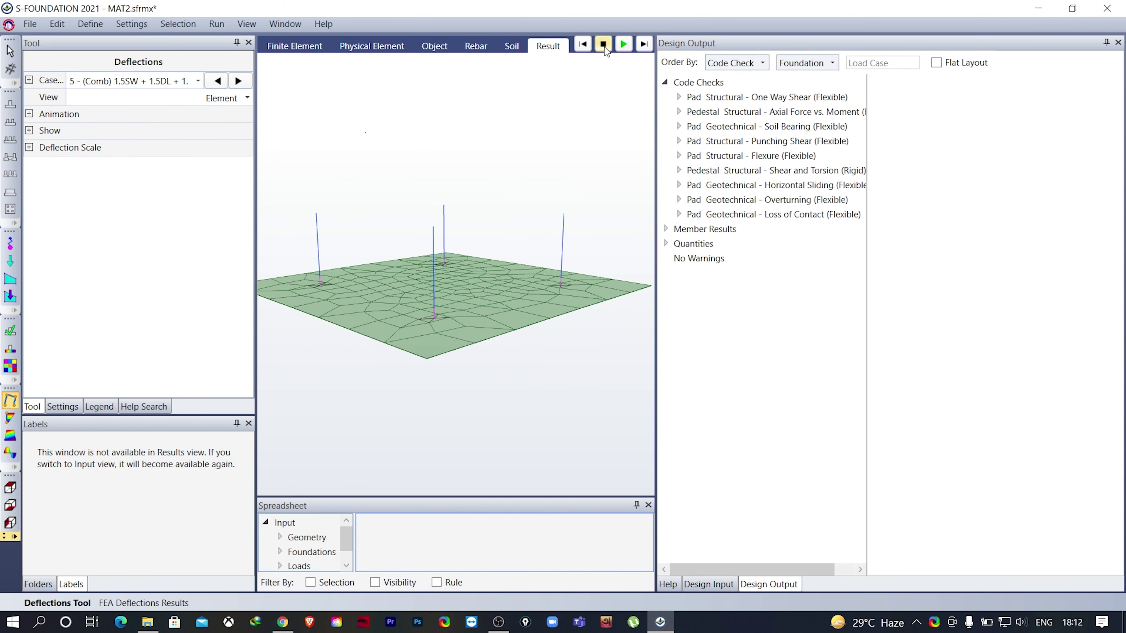
click(623, 45)
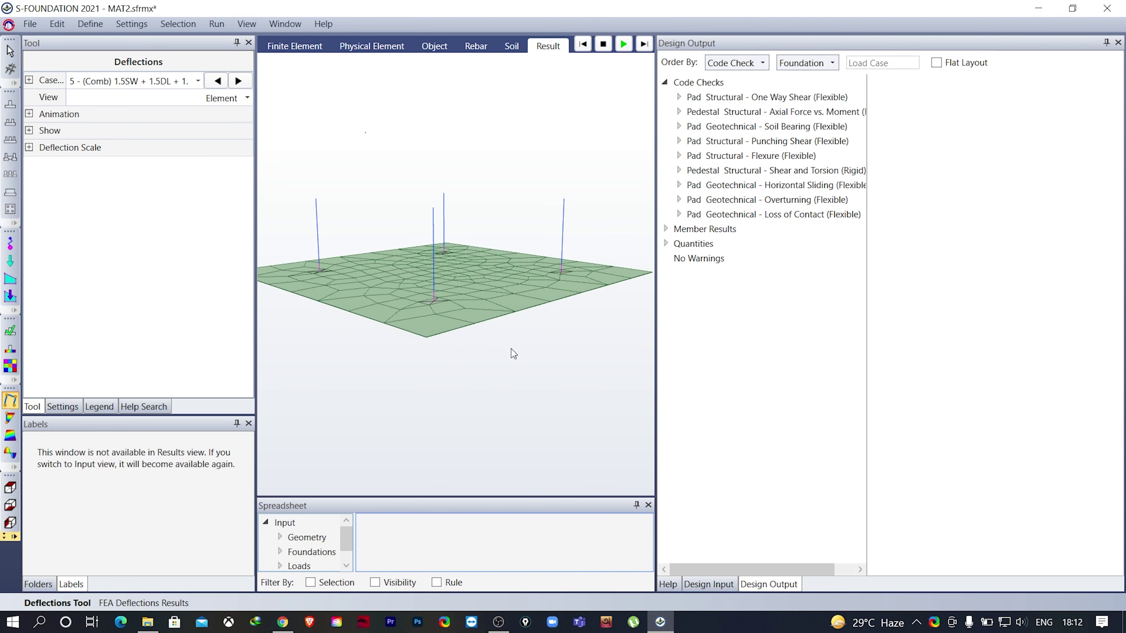
Stop the deflection animation and display the pedestals' member results as global Z deflection for the 1.5SW + 1.5DL + 1.5SURCHARGE combination.
click(605, 45)
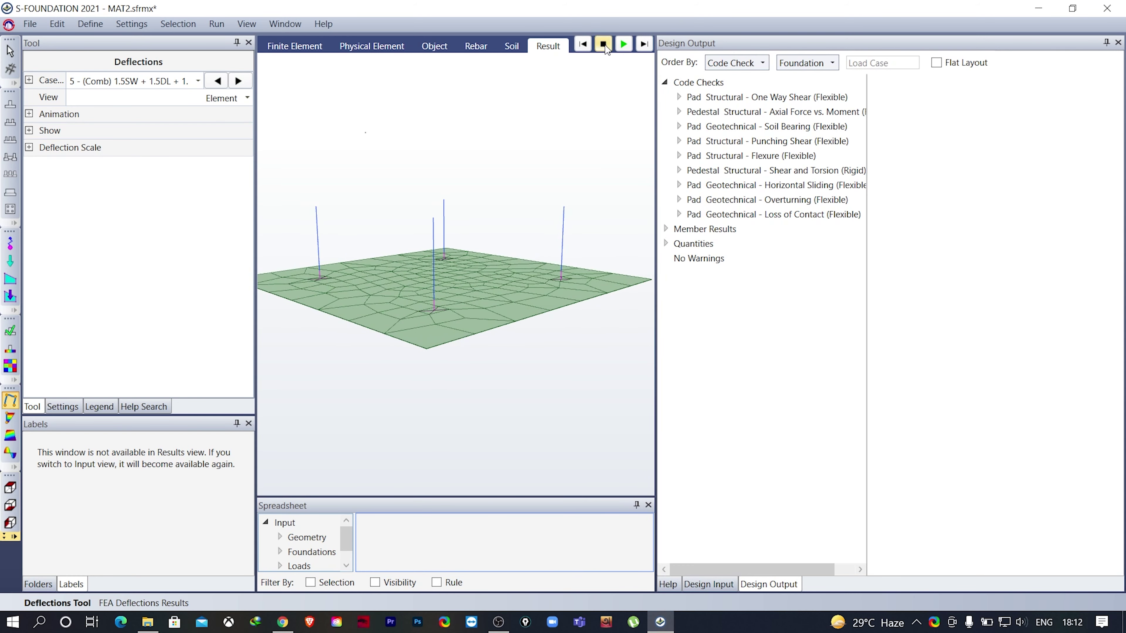
middle_drag(503, 245, 510, 254)
middle_drag(522, 300, 504, 247)
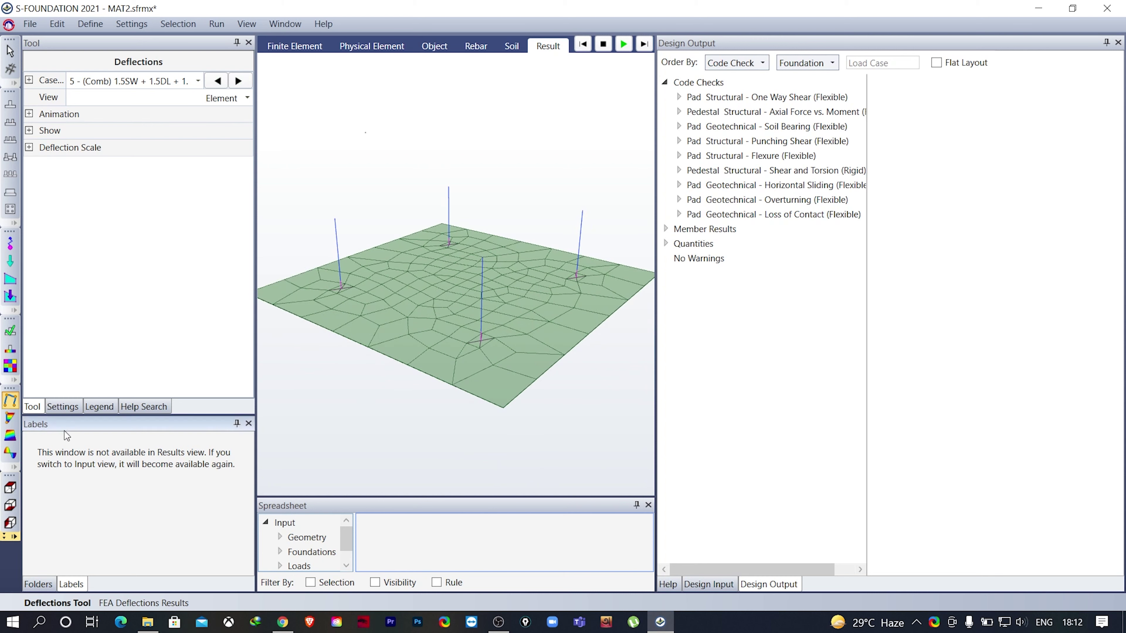
click(9, 419)
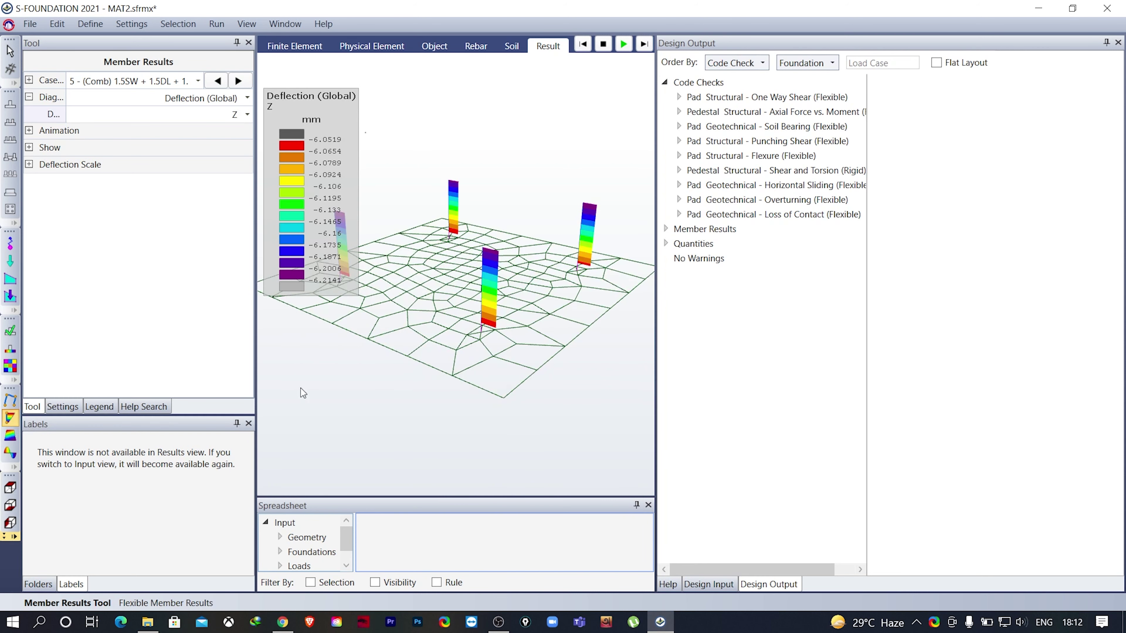
middle_drag(507, 290, 514, 278)
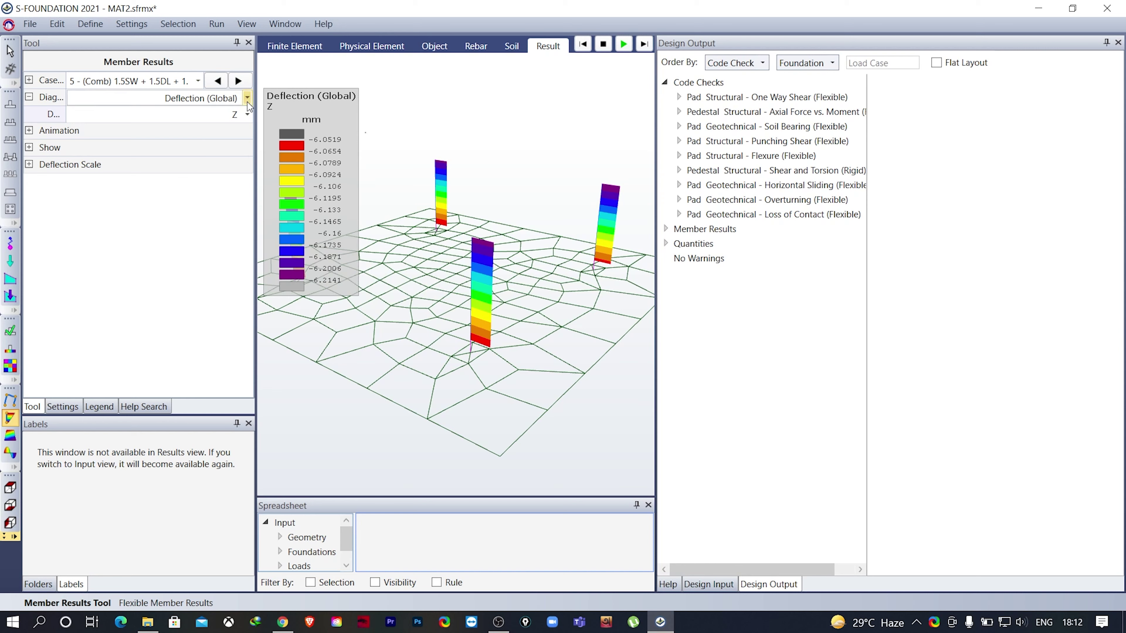
Show the pedestals' maximum absolute axial + bending stress for load combination 3, with 1.0SW + 1.0DL + 1.0SURCHARGE + 0.8LL.
click(198, 81)
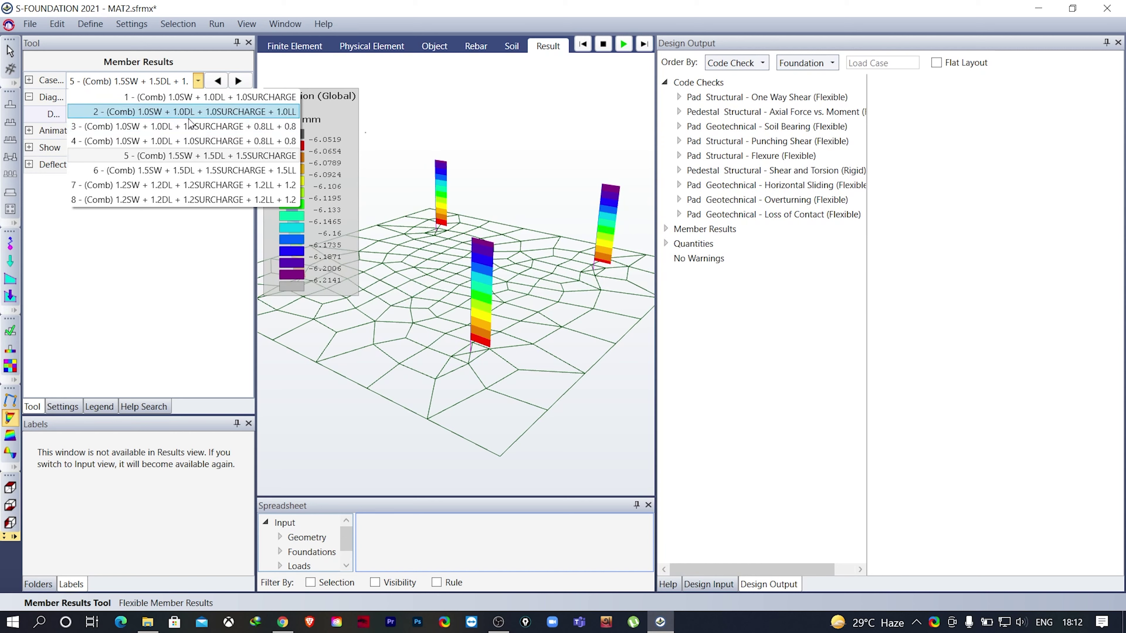
click(191, 129)
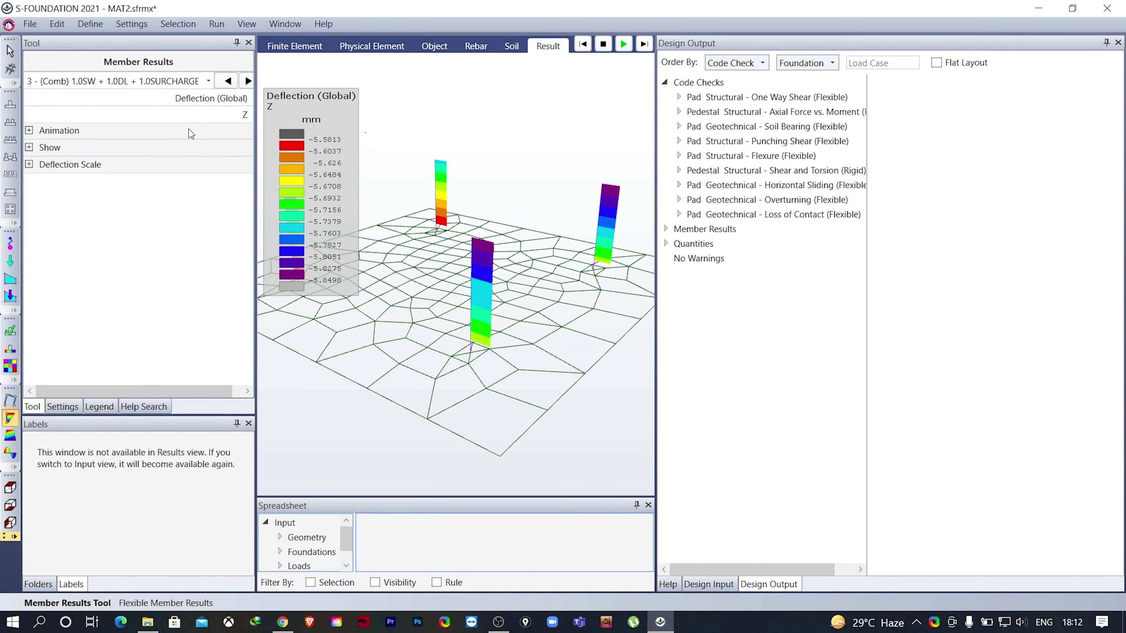
click(225, 100)
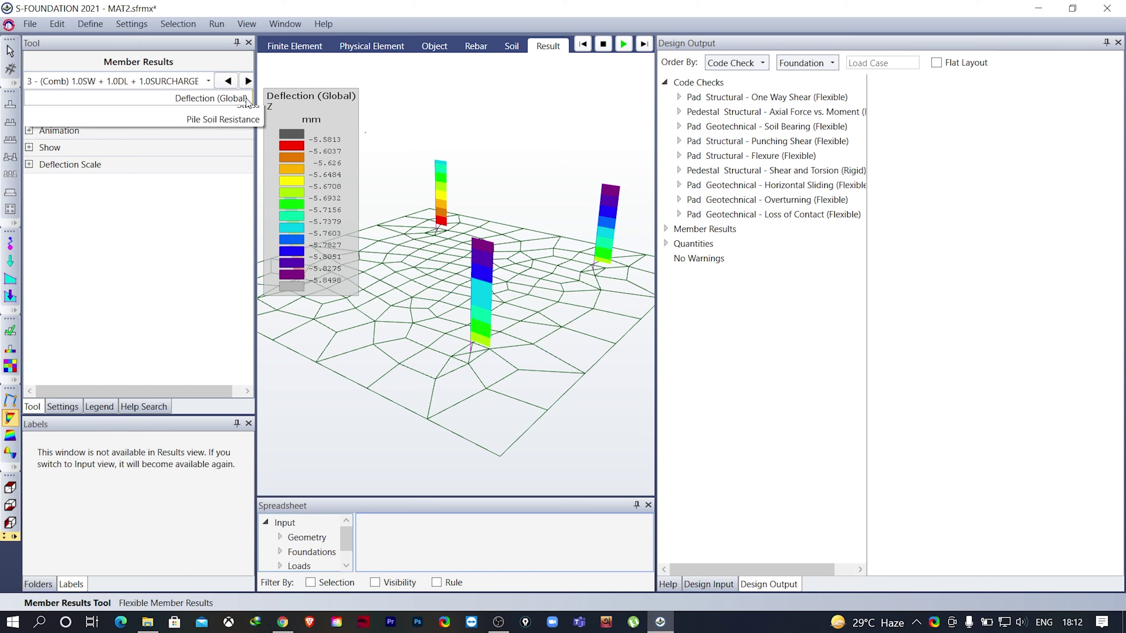
click(247, 143)
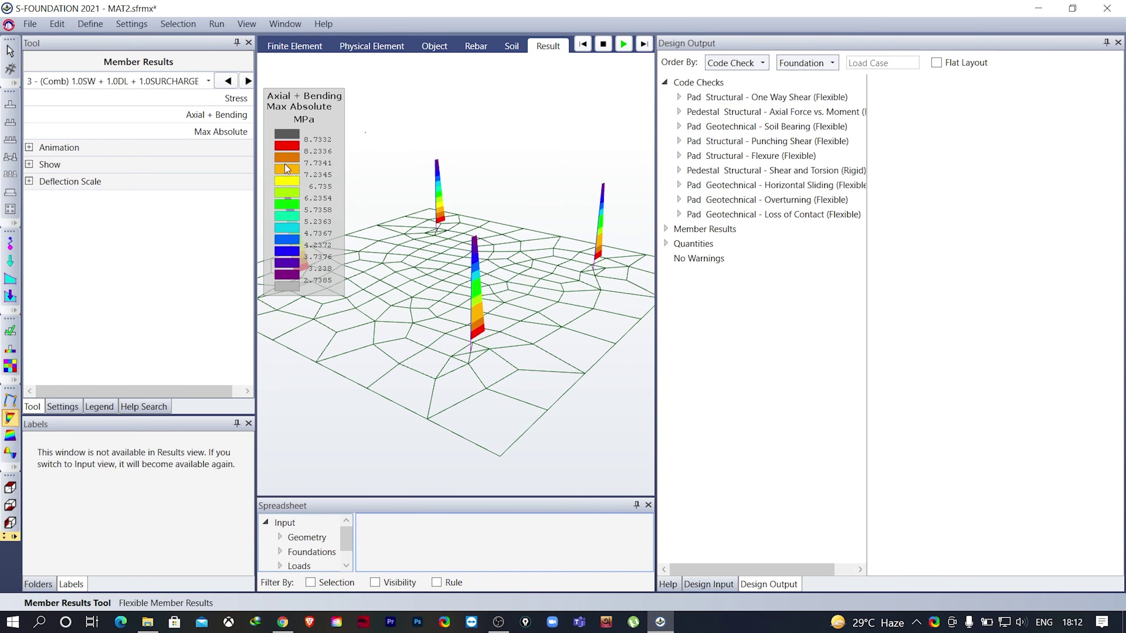
scroll(483, 328, up, 2)
scroll(456, 263, down, 3)
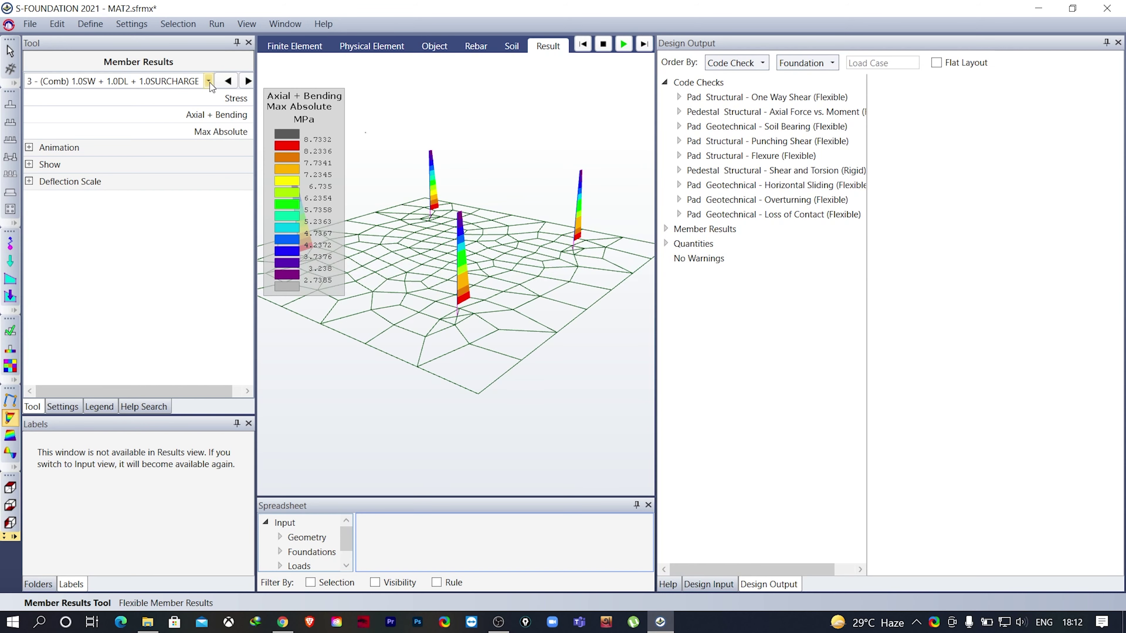
Display the mat's Mx Bot Wood Armer panel contours for load combinations 3 and 7.
click(10, 437)
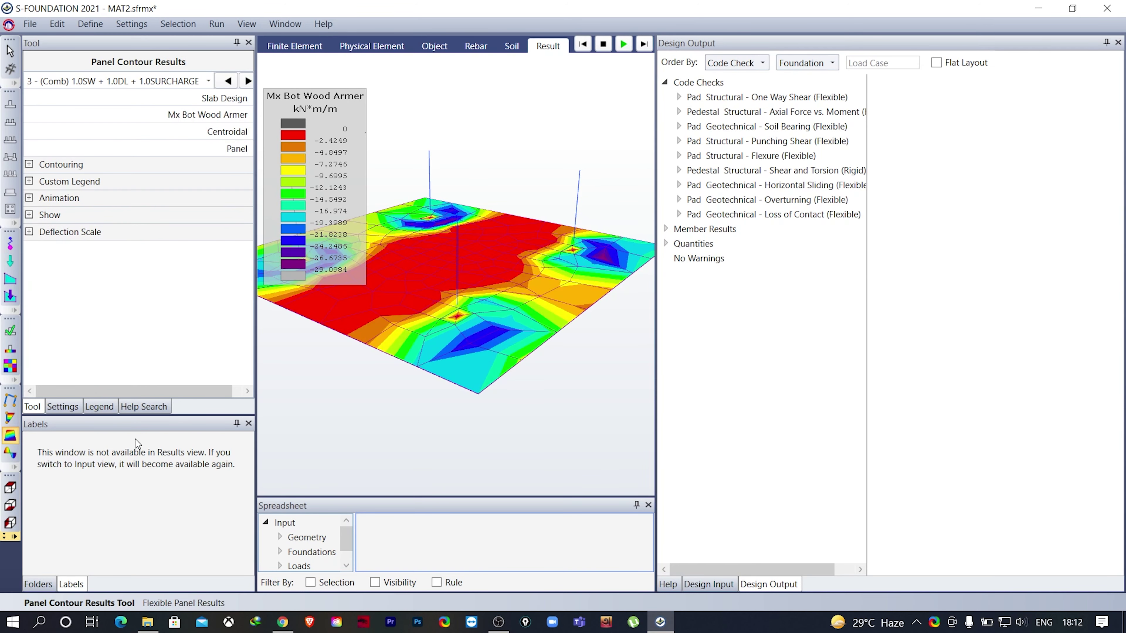
mouse_move(445, 315)
middle_down()
mouse_move(458, 325)
mouse_move(443, 297)
middle_up()
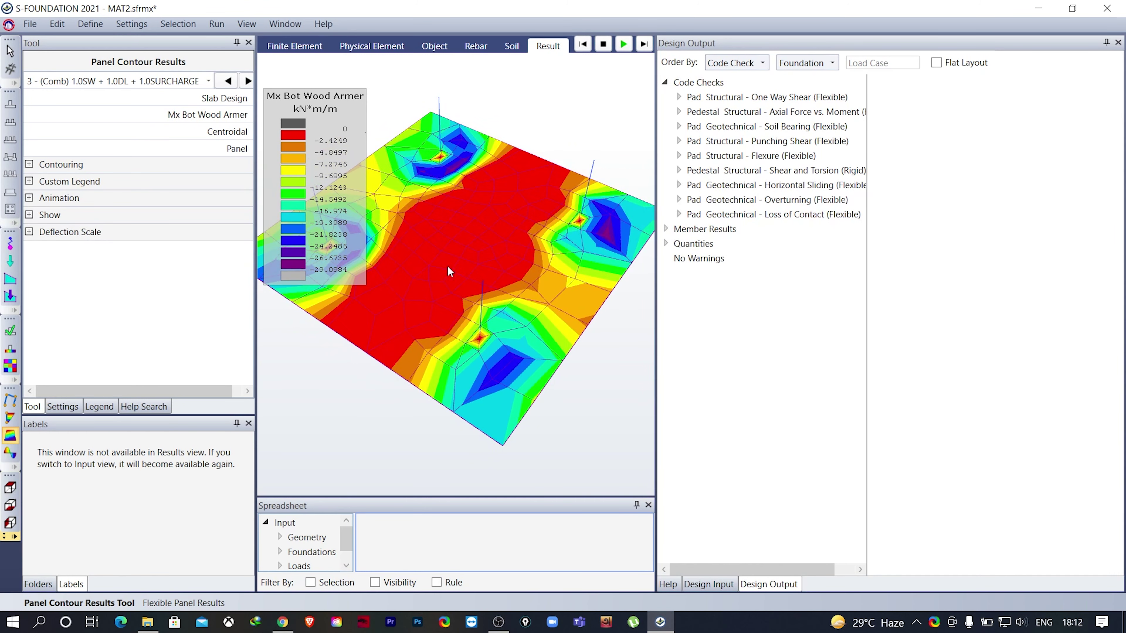
click(208, 81)
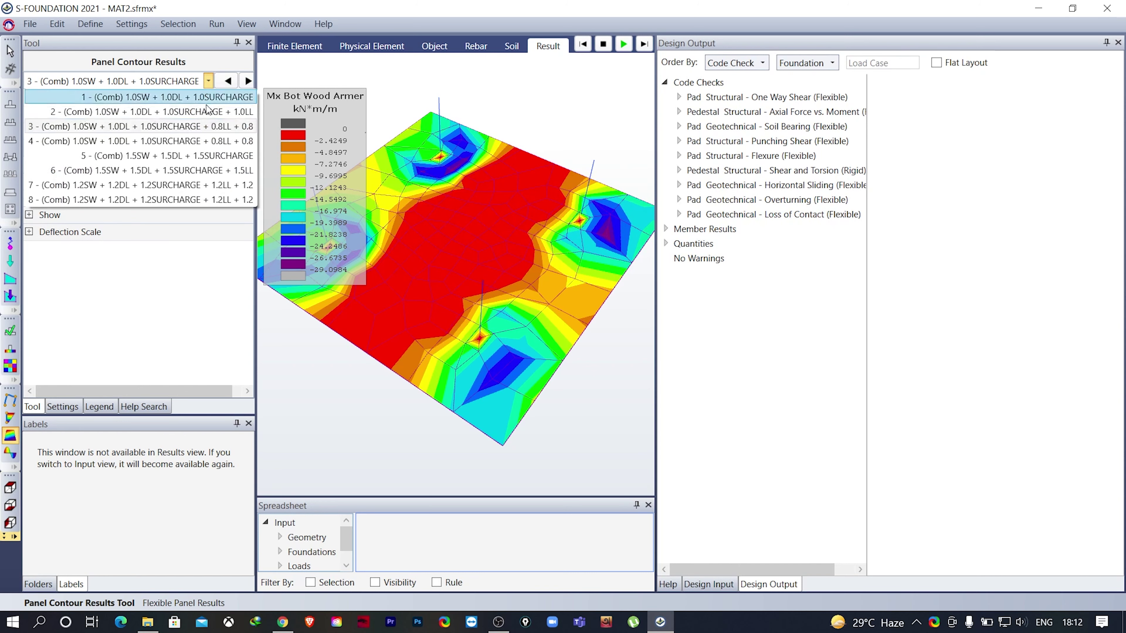
click(195, 185)
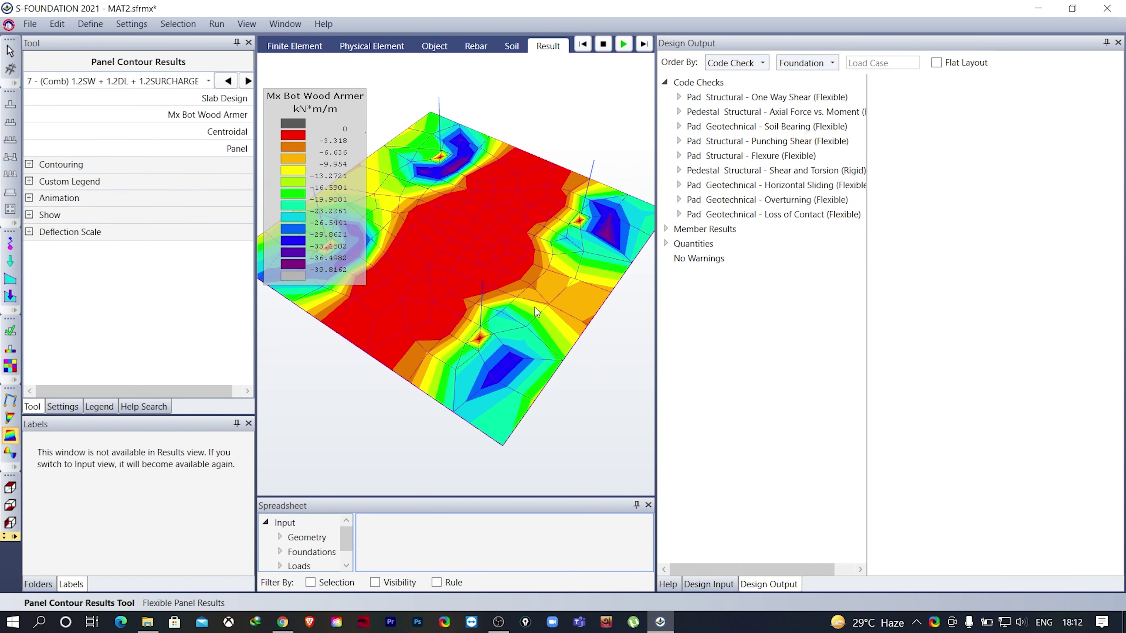
Review the mat's My Top Wood Armer and My Bot Wood Armer panel contours for load combination 7.
click(246, 117)
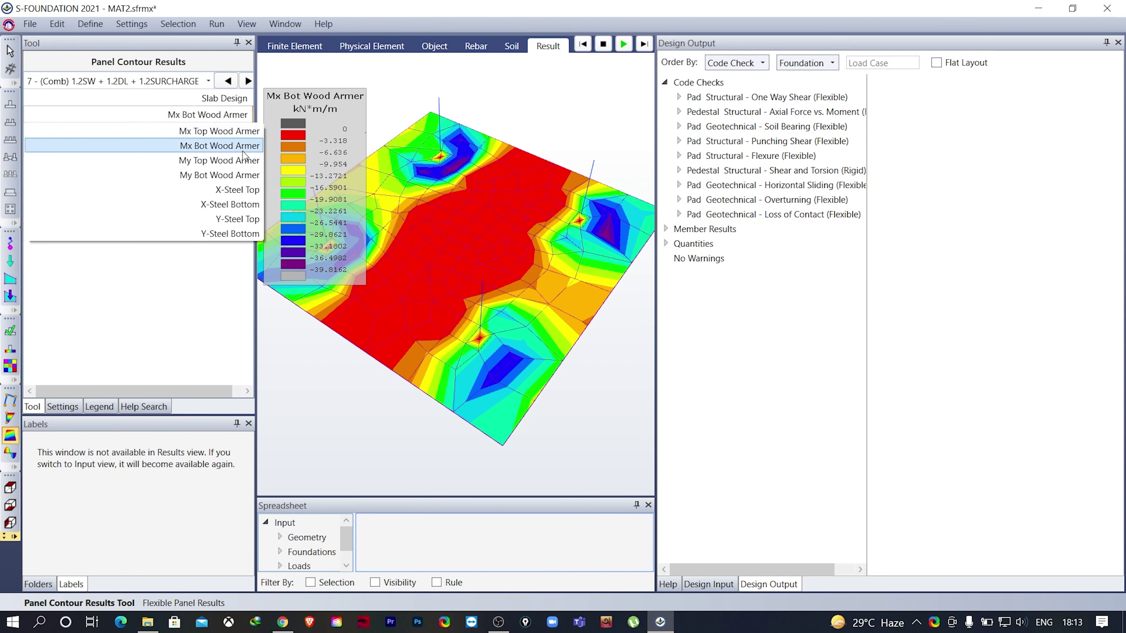
click(241, 162)
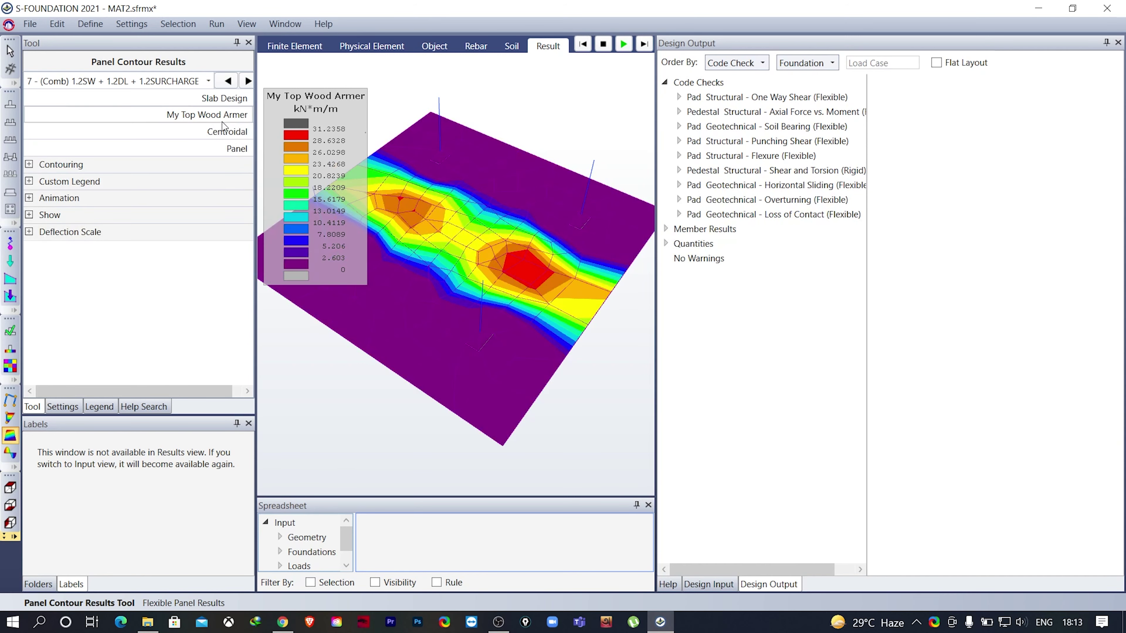
click(241, 117)
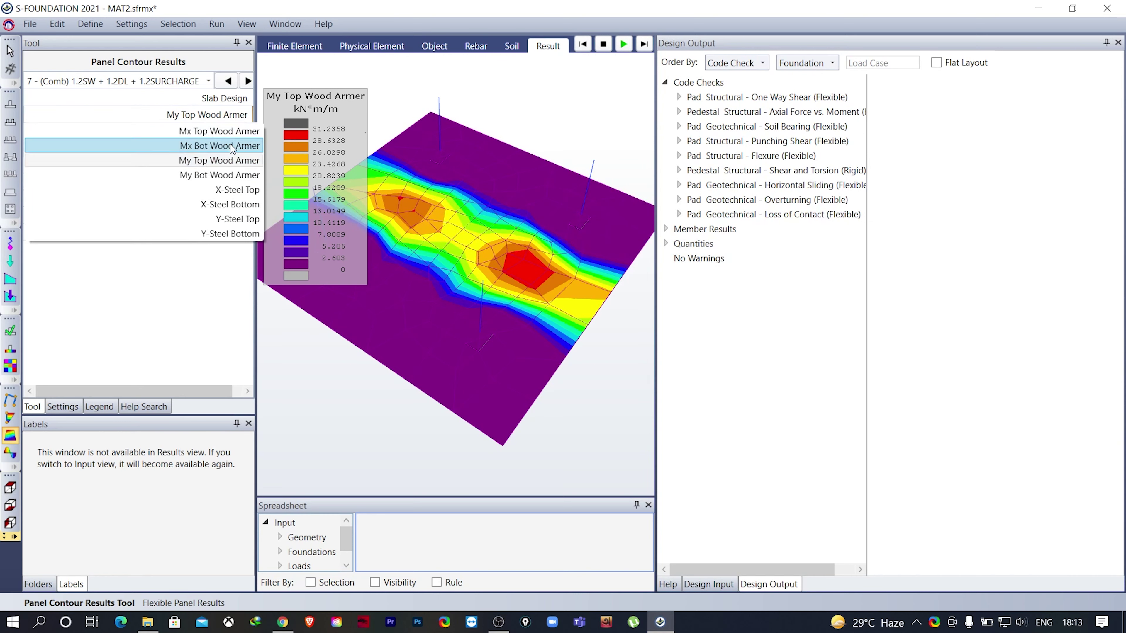
click(230, 177)
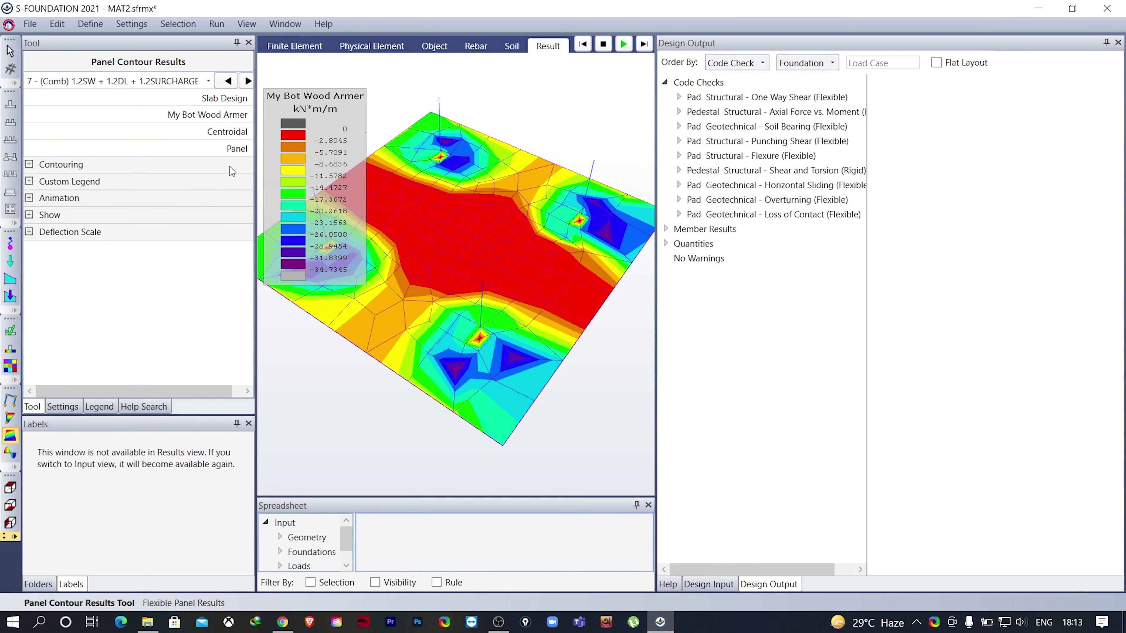
click(246, 116)
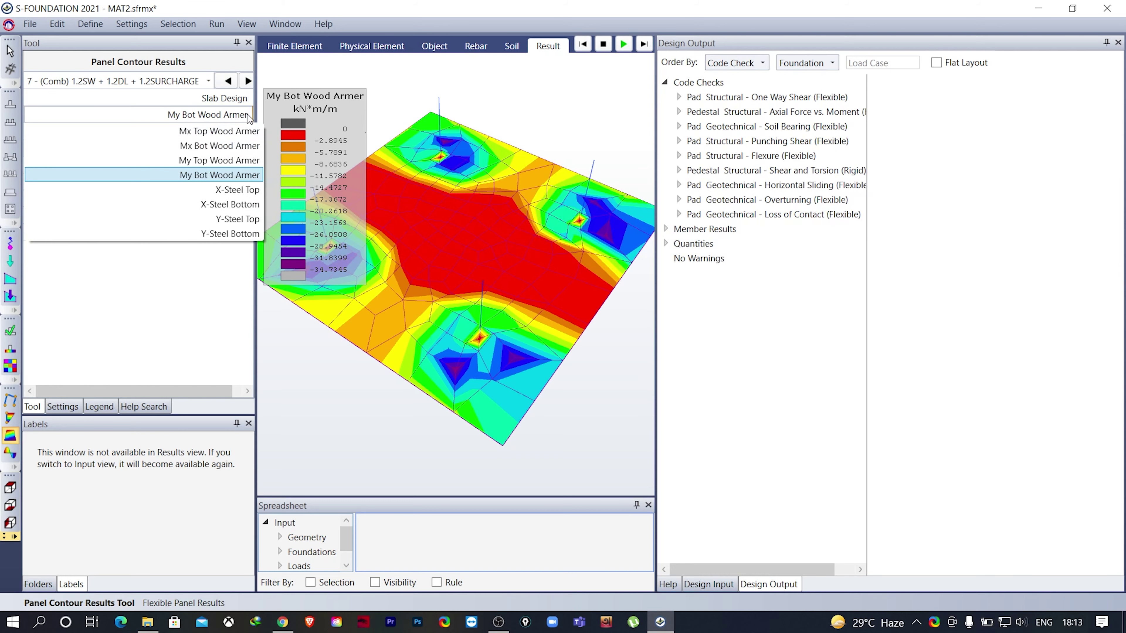
click(248, 118)
scroll(479, 303, down, 1)
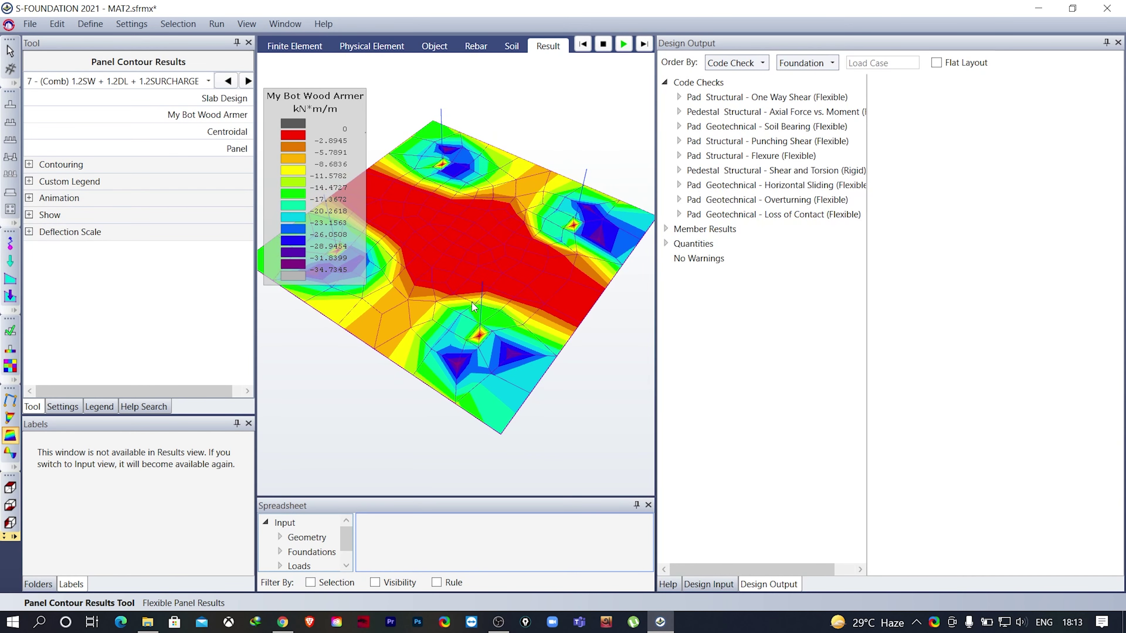
Display the mat's strip line results for load combination 7 as Shear Fxz and Mx Top Wood Armer.
click(10, 453)
scroll(447, 286, up, 1)
mouse_move(504, 330)
middle_down()
mouse_move(519, 306)
mouse_move(498, 331)
middle_up()
scroll(524, 236, up, 1)
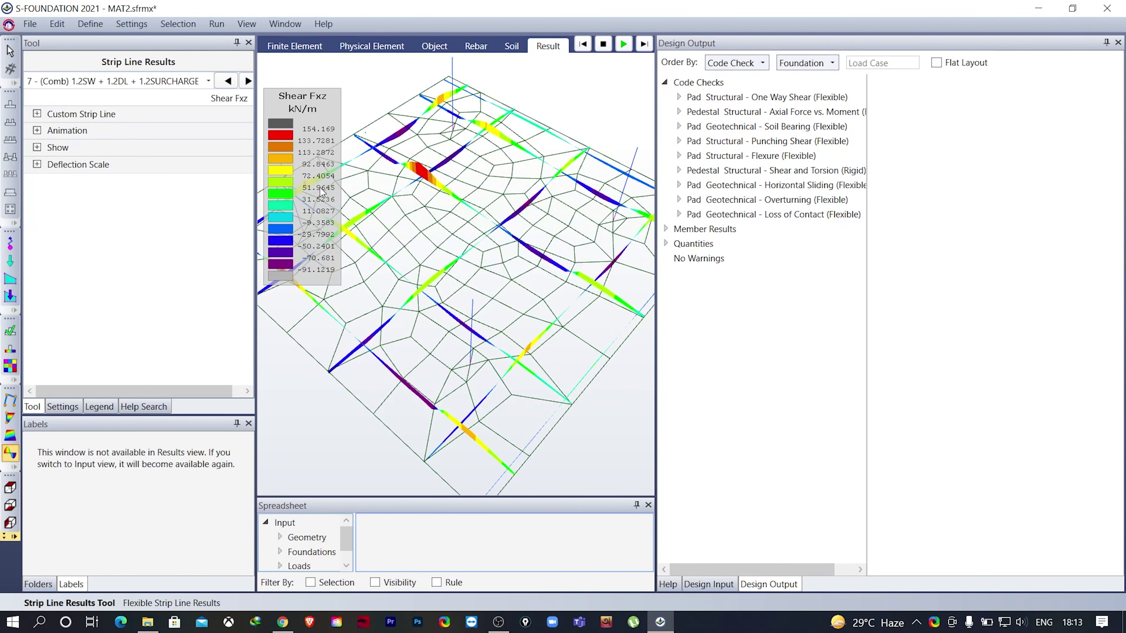
click(245, 99)
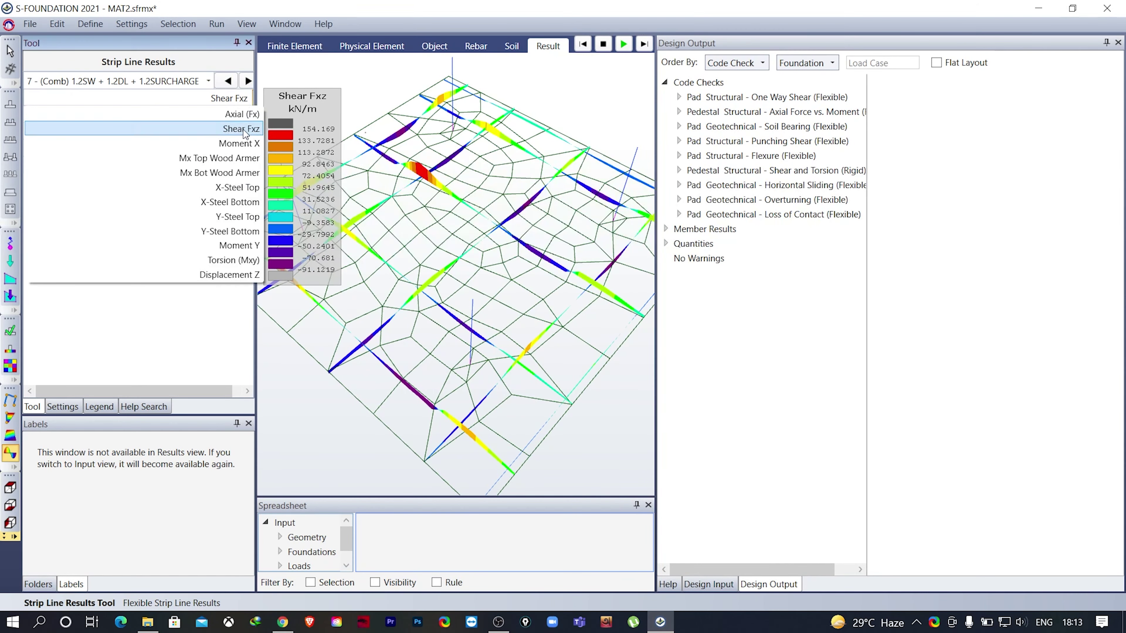
click(244, 159)
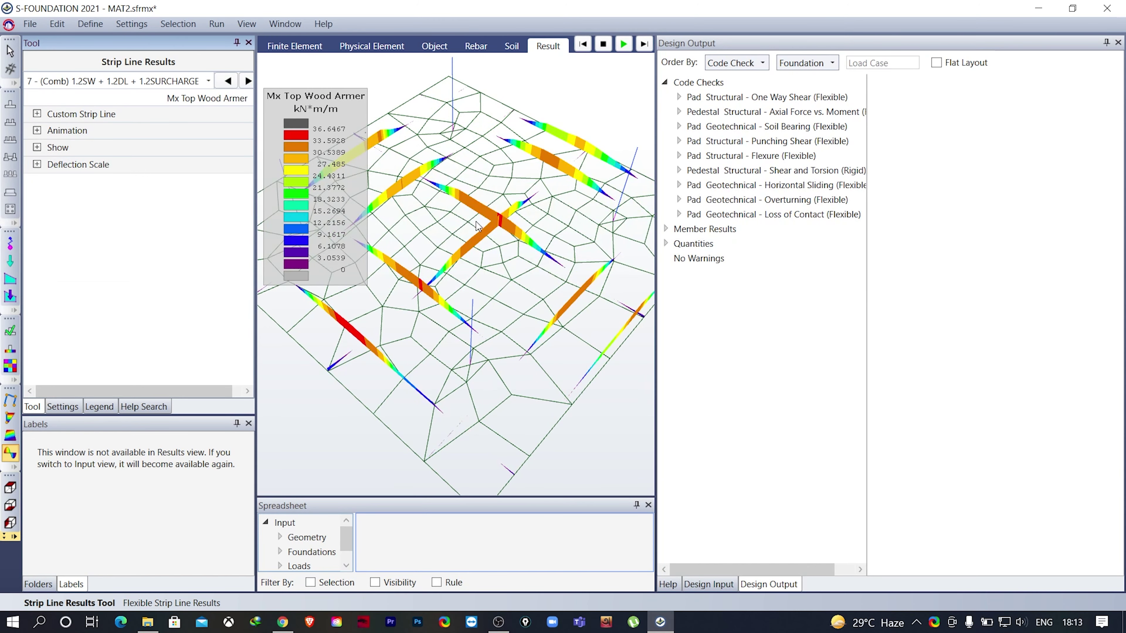
Show the strip line results as Mx Bot Wood Armer and examine them from a low side view.
click(245, 99)
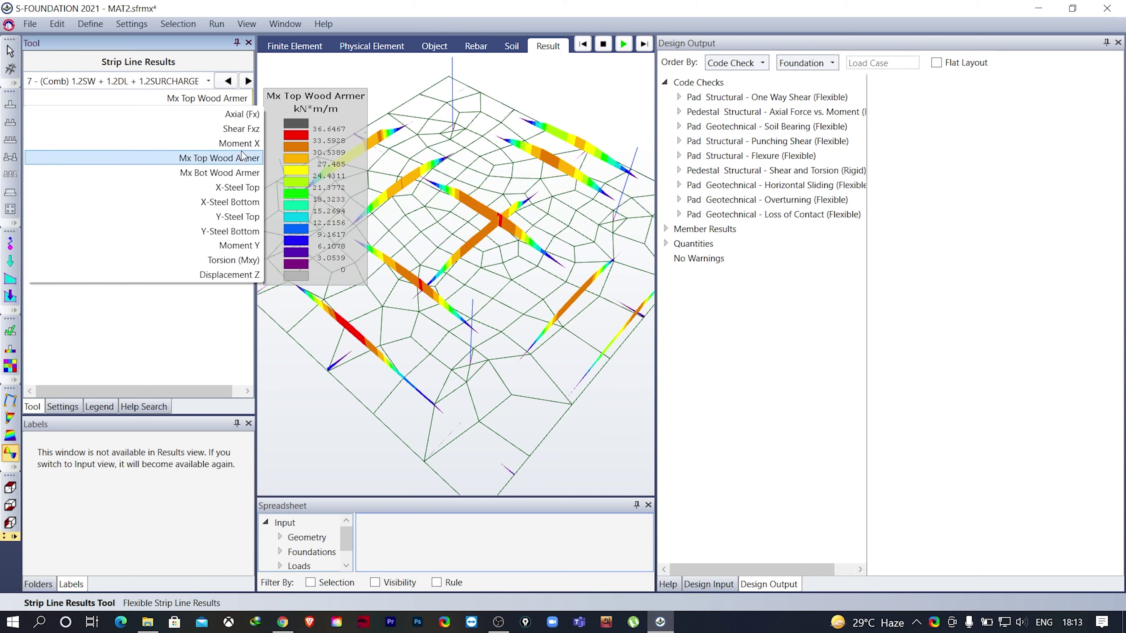
click(239, 179)
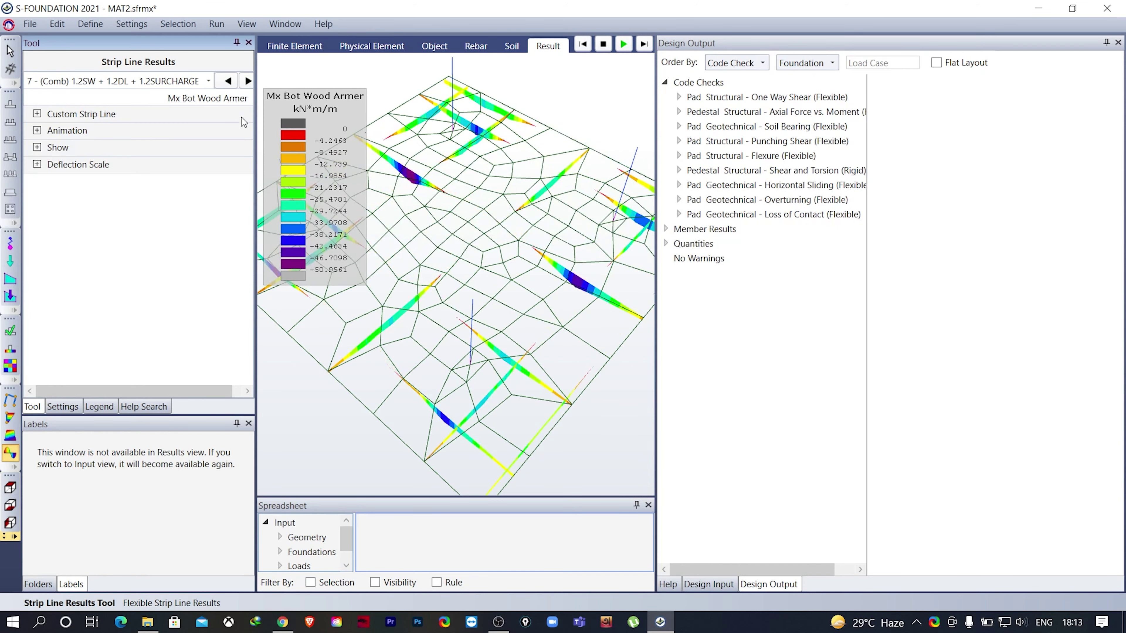
click(243, 99)
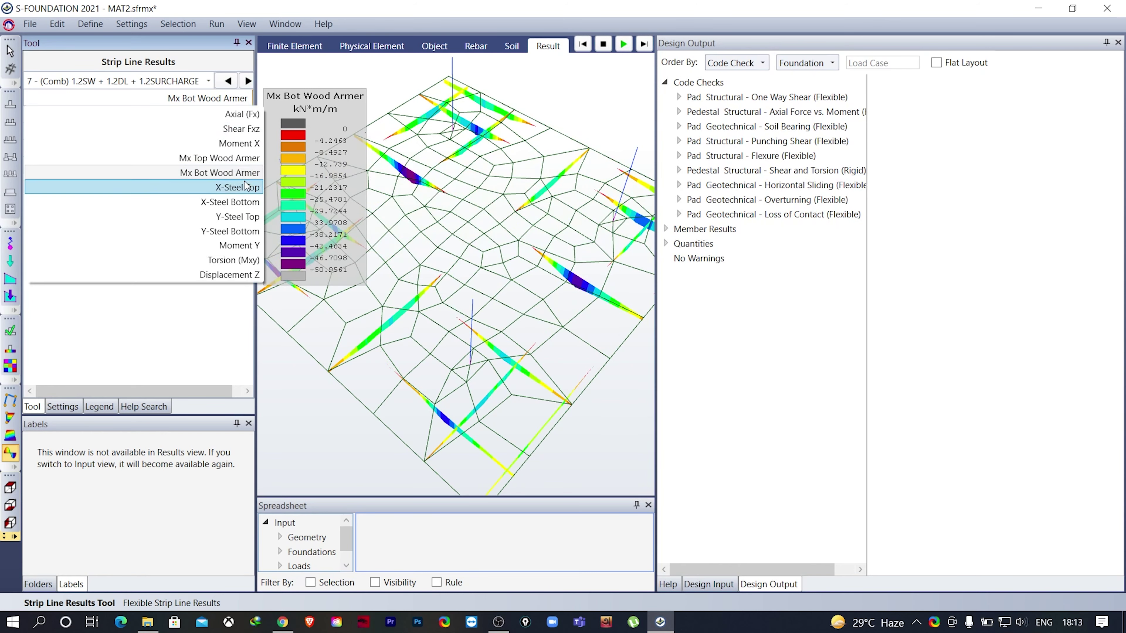
click(162, 339)
scroll(474, 331, down, 2)
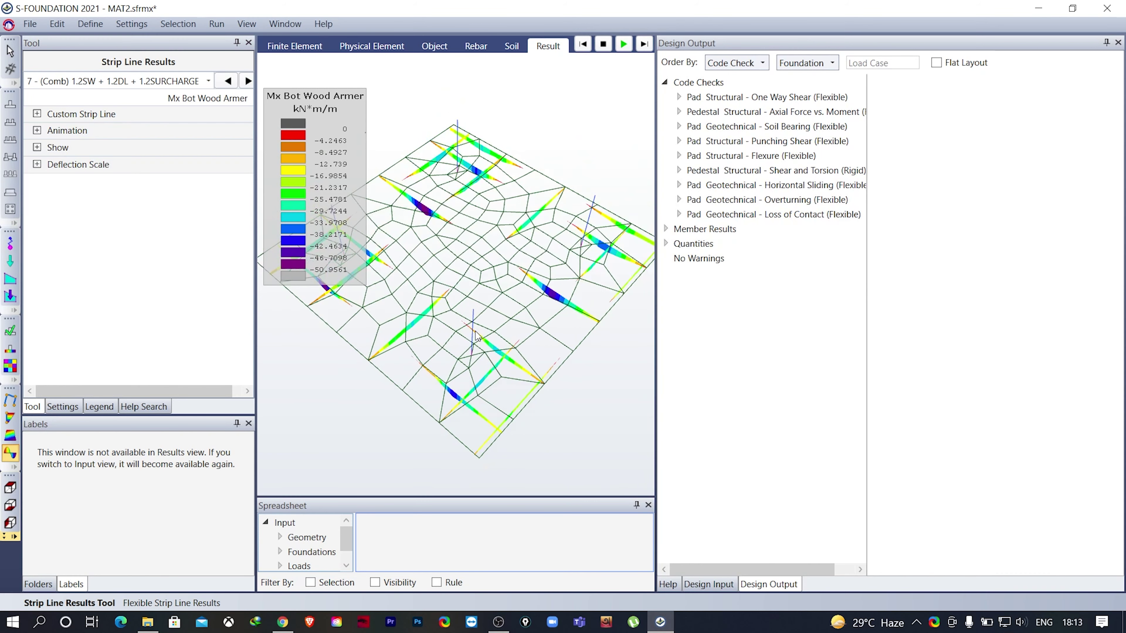
middle_drag(488, 373, 497, 349)
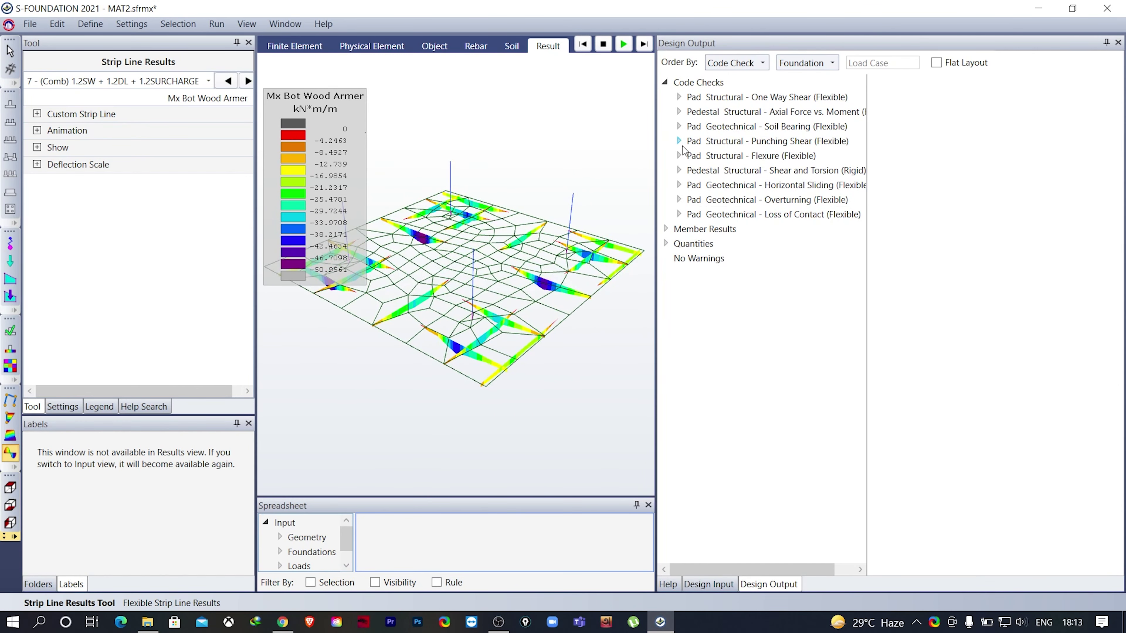
Open Mat Foundation 1 Pedestal 0's member results for load combination 4 and widen the area showing its stress graph and table.
click(667, 230)
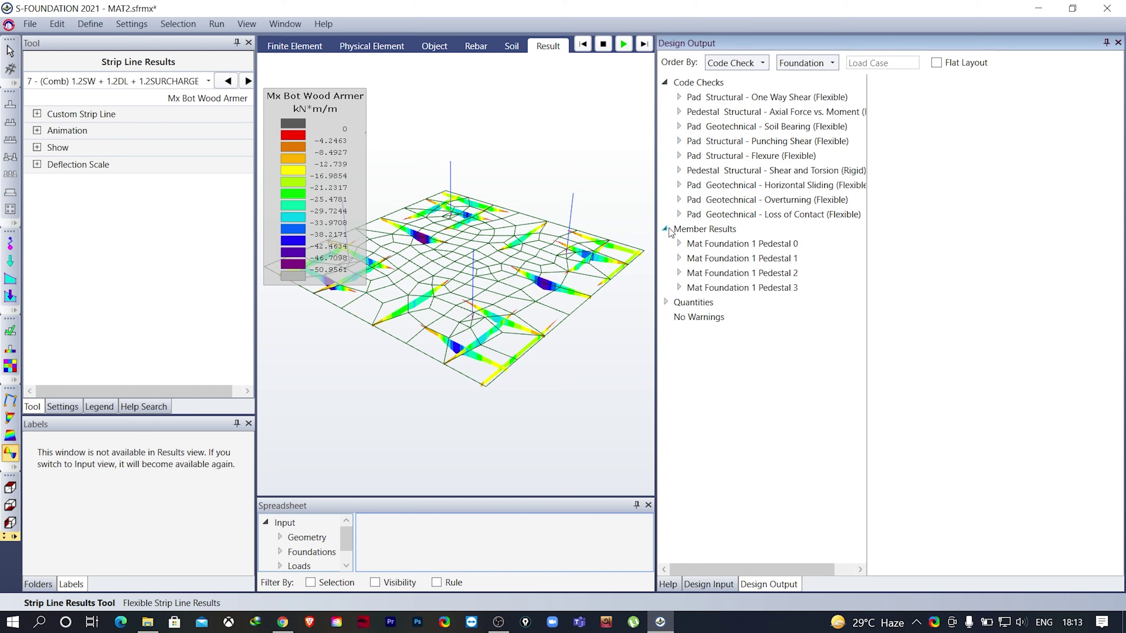
click(679, 243)
click(735, 258)
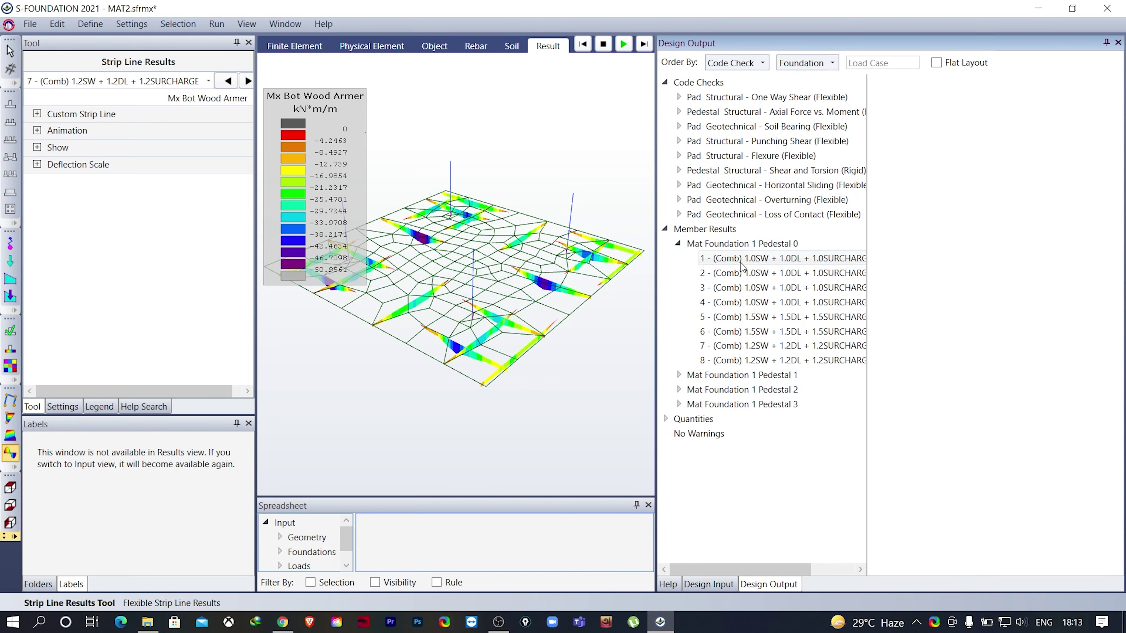
click(744, 288)
click(747, 302)
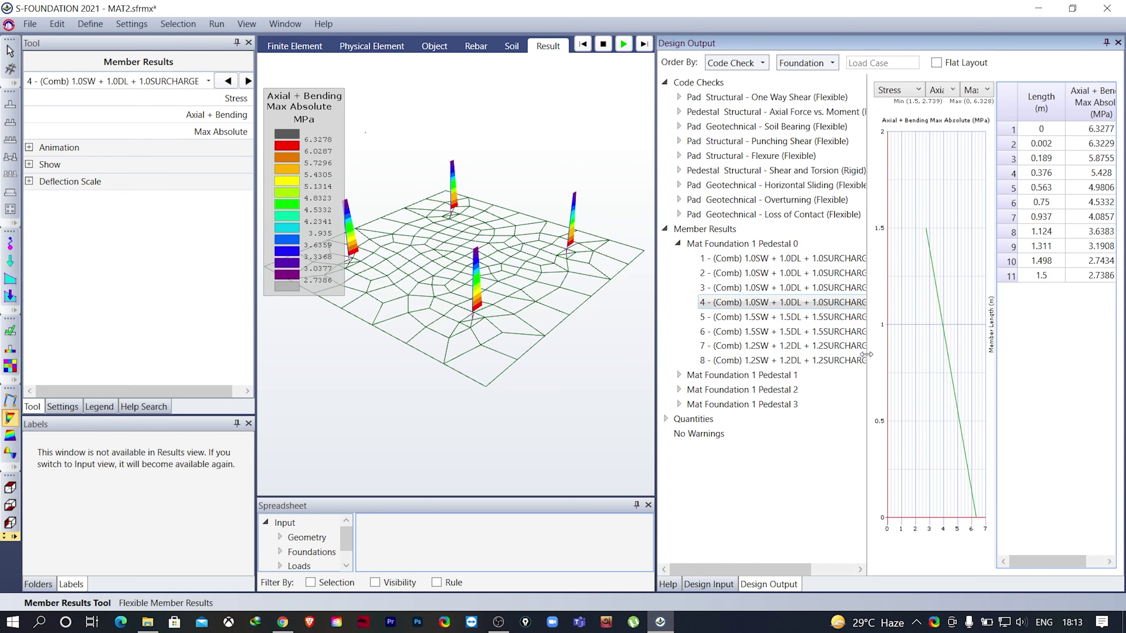
drag(867, 355, 773, 356)
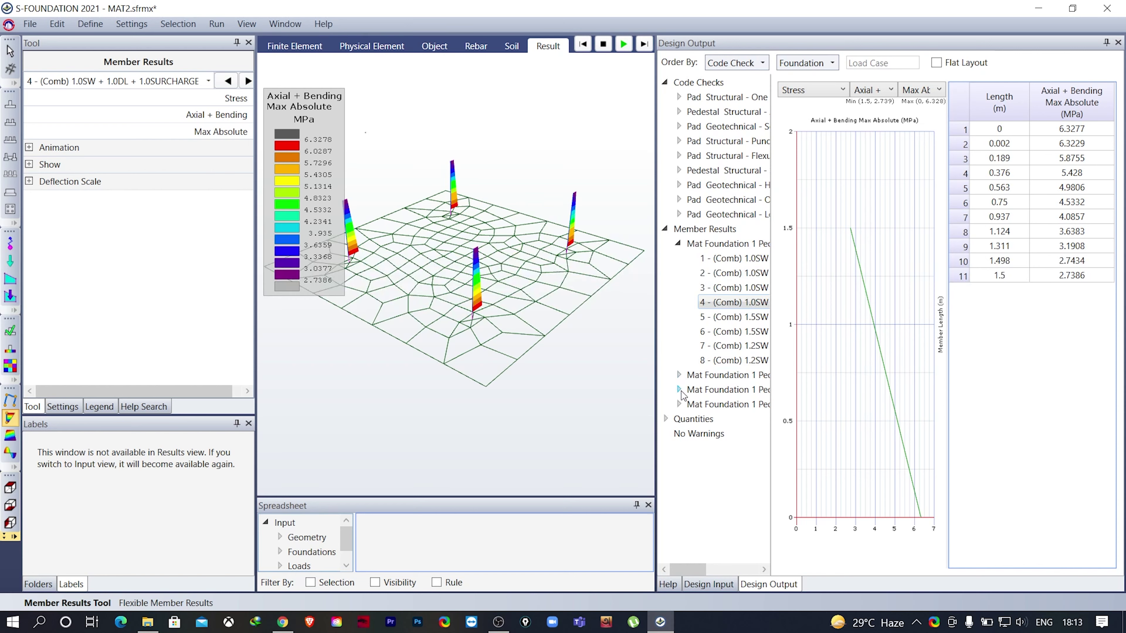
Review Mat Foundation 1 Pedestal 1's stress results for the 1.5SW + 1.5DL + 1.5SURCHARGE combination and widen the results tree.
click(678, 244)
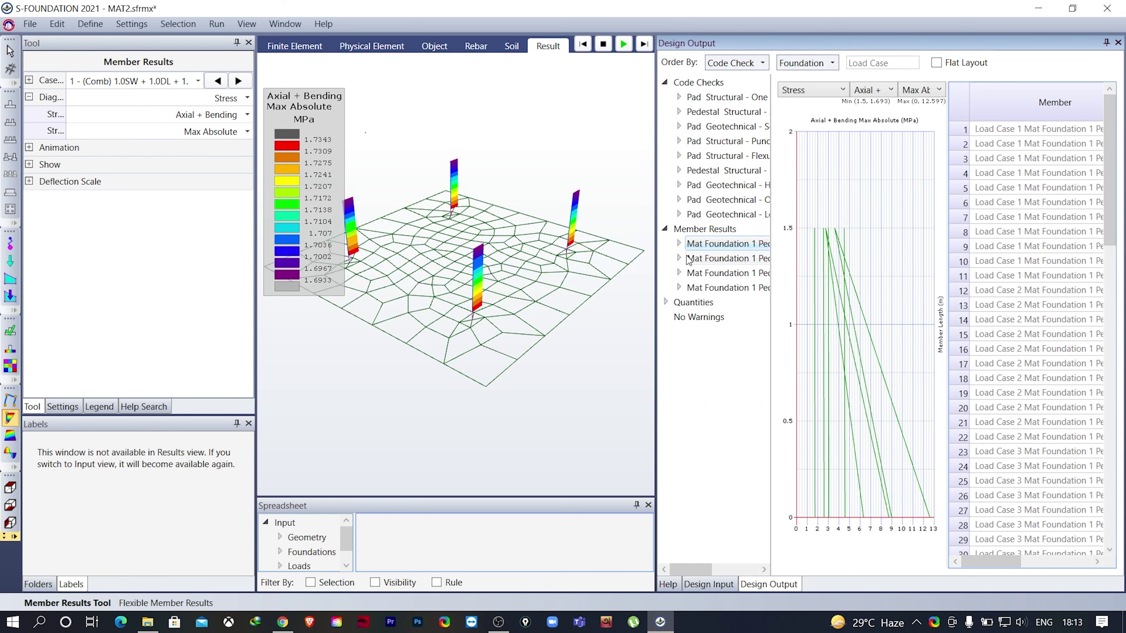
click(679, 258)
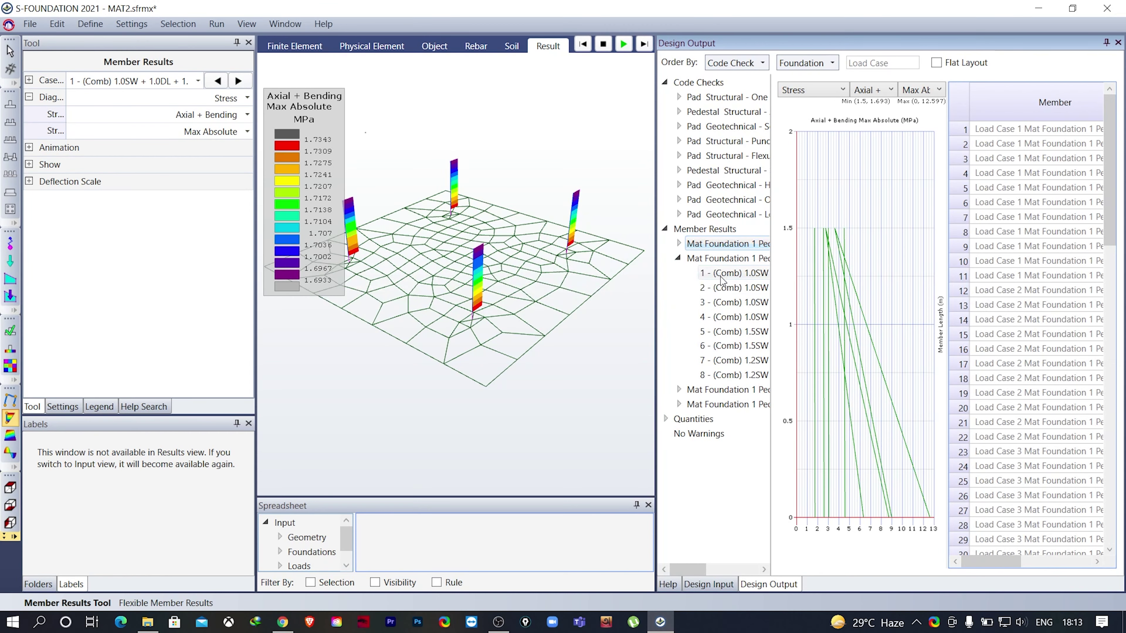
click(734, 317)
click(734, 331)
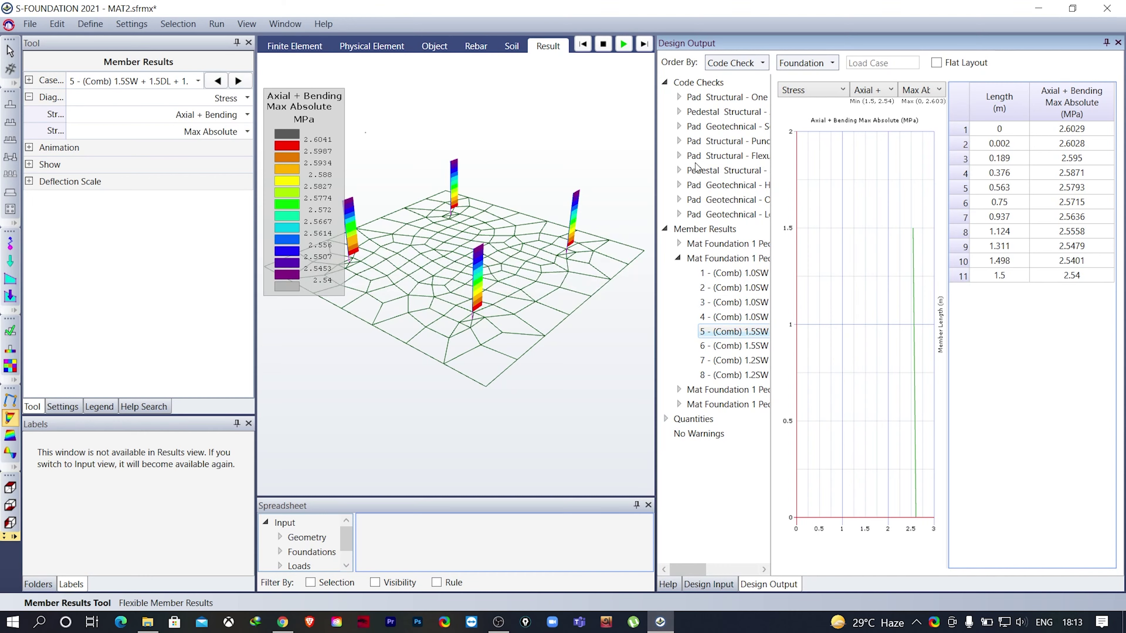
drag(771, 180, 877, 180)
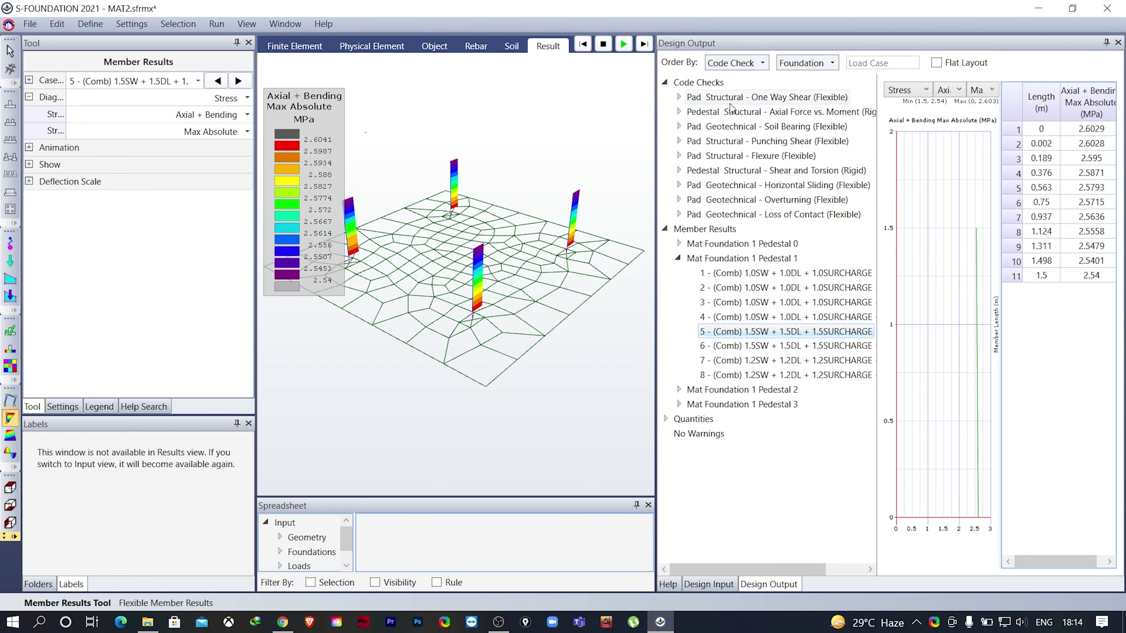
Review Mat Foundation 1's pad soil bearing code check for its load combinations, ending with 1.0SW + 1.0DL + 1.0SURCHARGE.
click(769, 127)
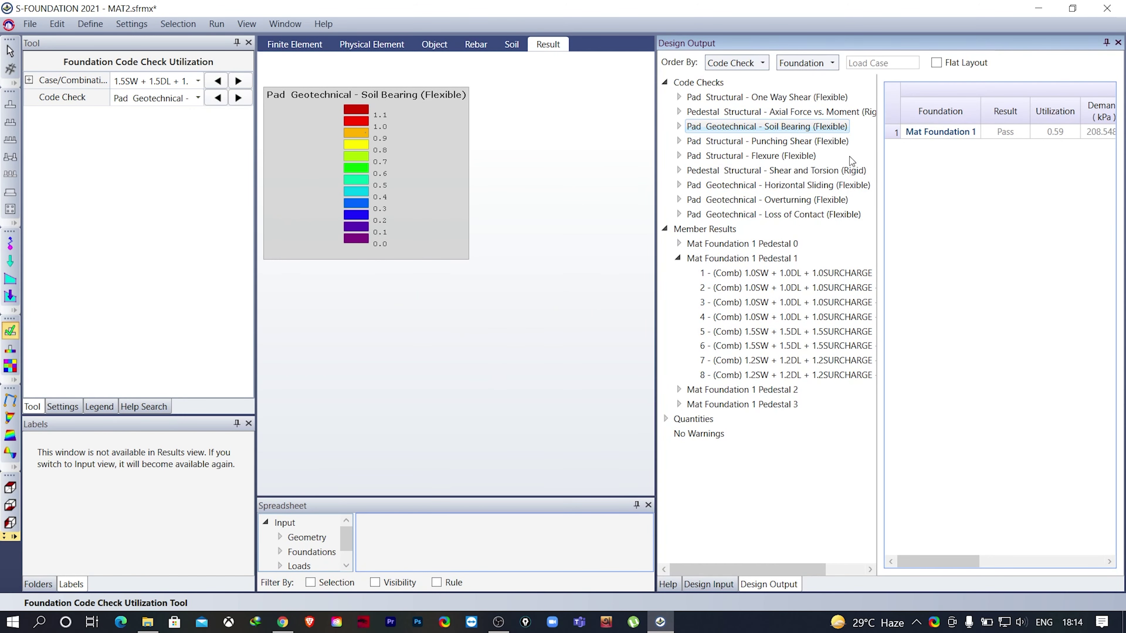
click(679, 126)
click(690, 140)
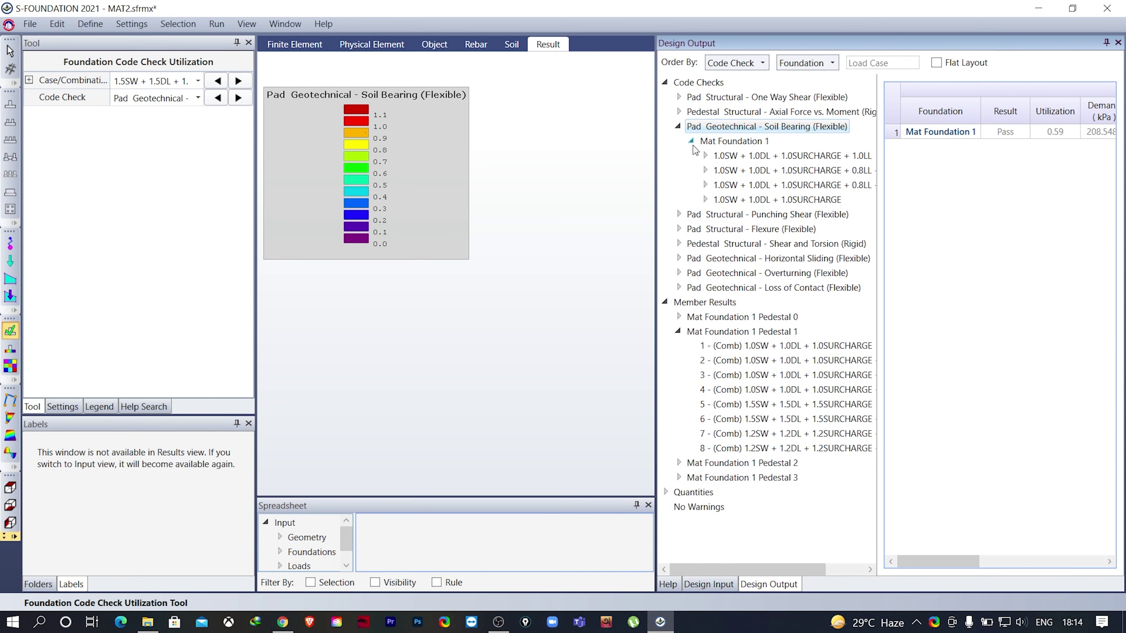
click(744, 157)
middle_drag(548, 302, 497, 202)
click(745, 185)
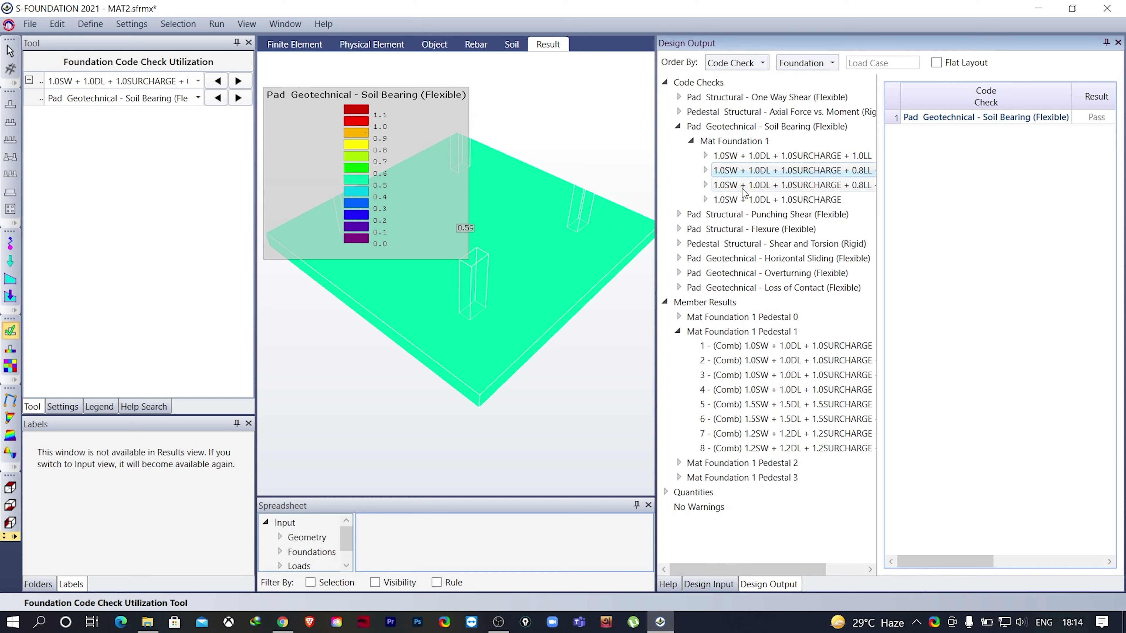
click(745, 199)
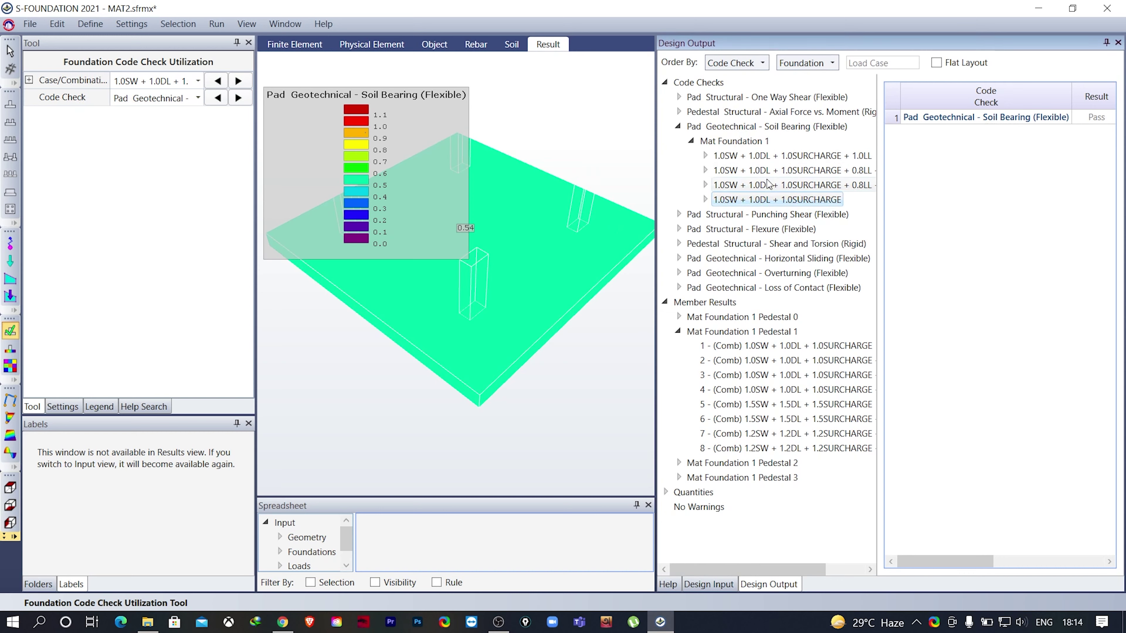
Review Mat Foundation 1's pad punching shear code check for its load combinations, ending with 1.5SW + 1.5DL + 1.5SURCHARGE.
click(679, 215)
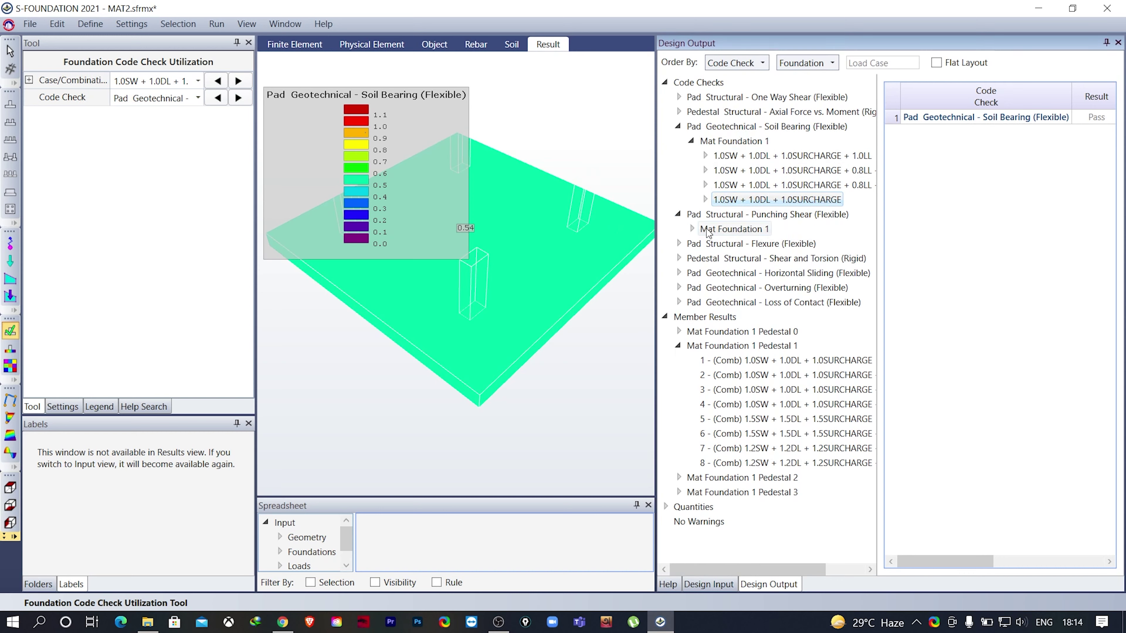
click(691, 229)
click(742, 258)
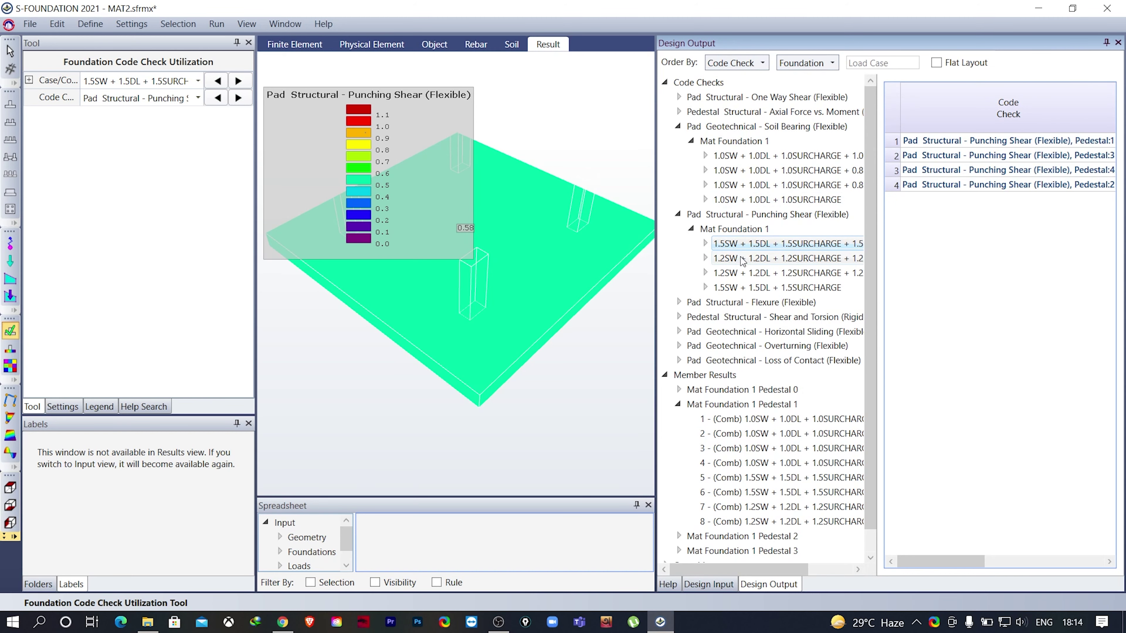
click(742, 273)
click(744, 287)
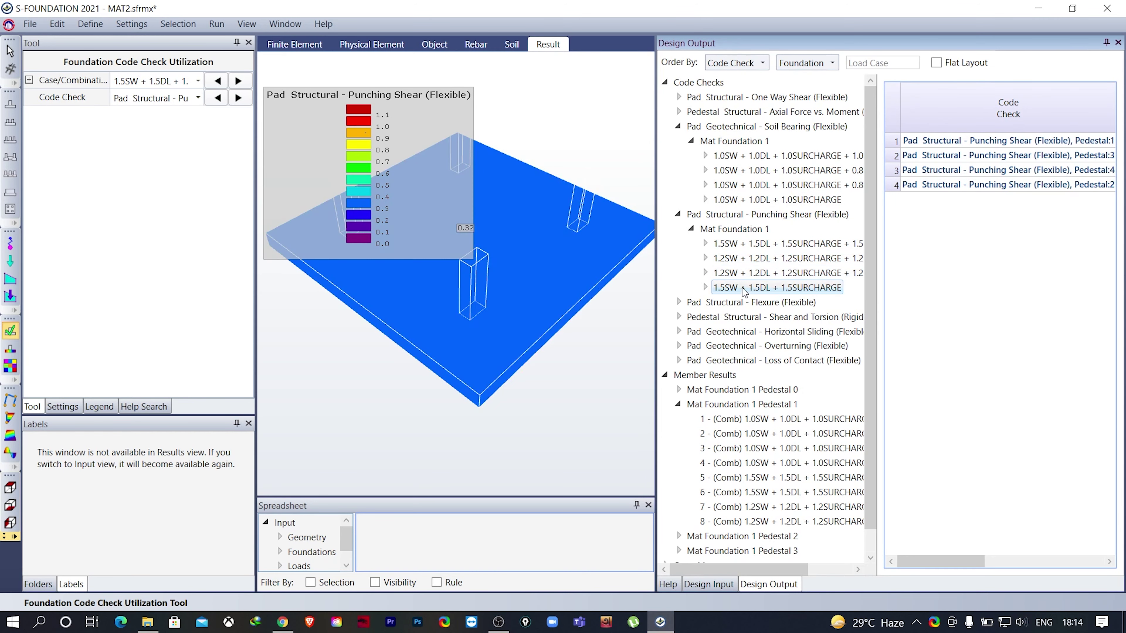
middle_drag(466, 291, 493, 317)
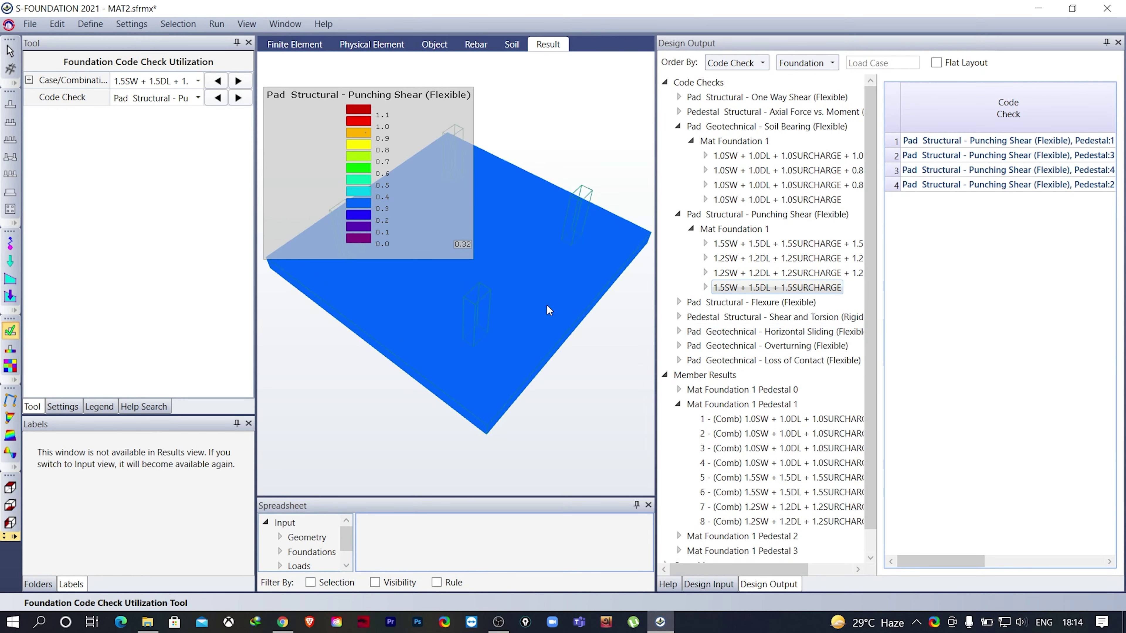